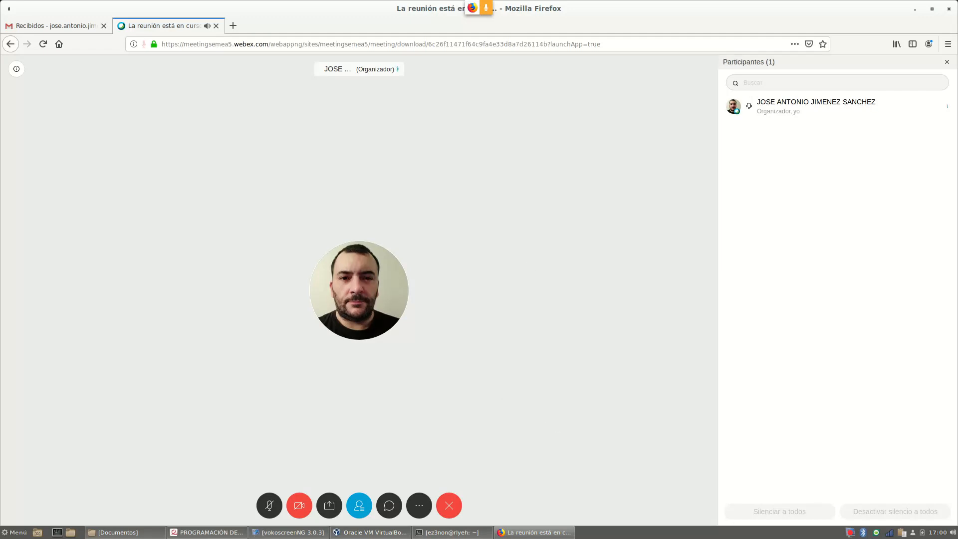
# Switch from the Webex meeting to the DHCP server configuration practice PDF
pyautogui.click(210, 533)
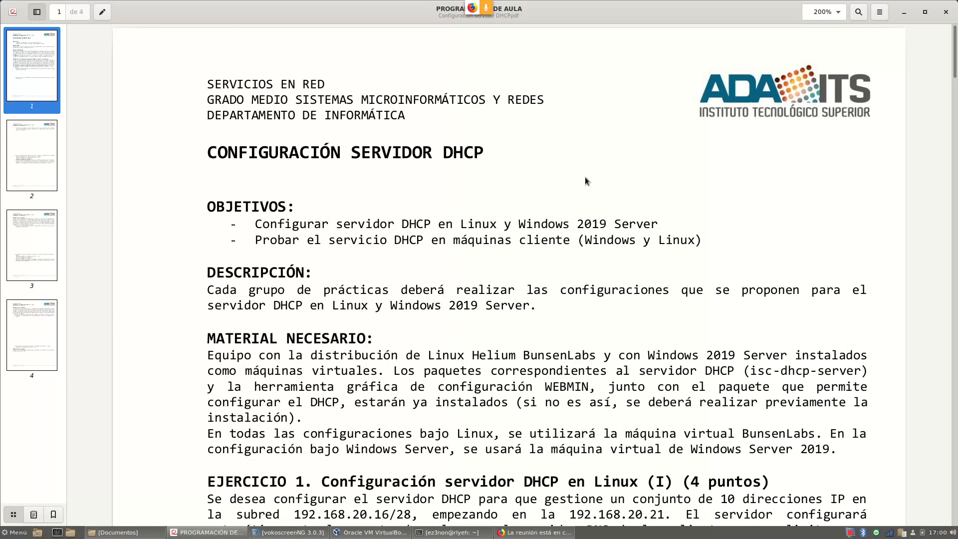
# Scroll past Ejercicio 1 and page 2, highlighting the Ejercicio 1 heading, to page 3
pyautogui.scroll(-5, 557, 205)
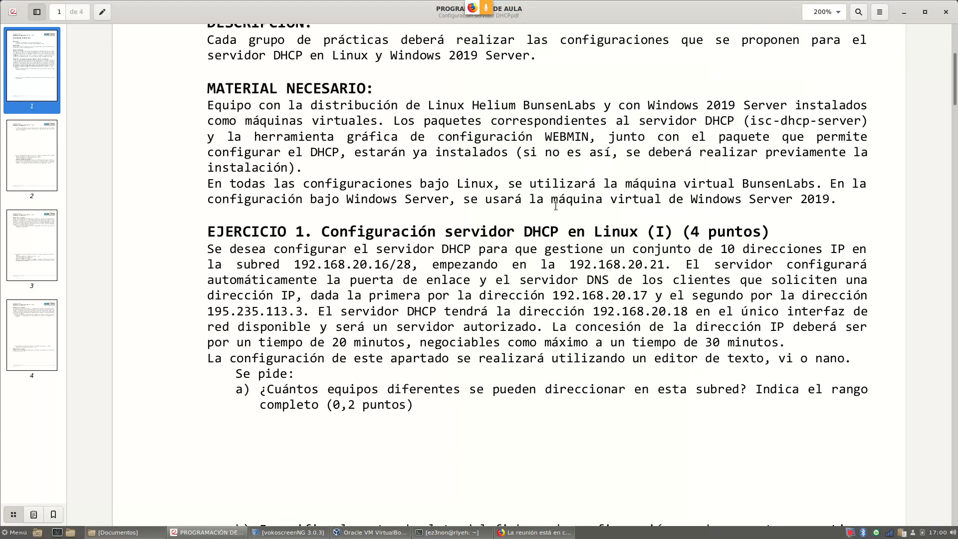
pyautogui.moveTo(208, 233); pyautogui.dragTo(308, 240)
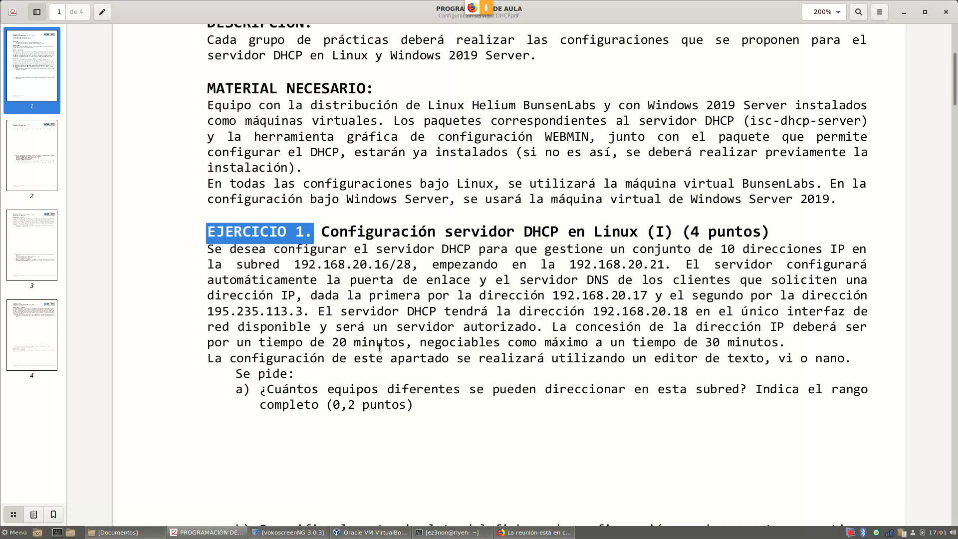
pyautogui.scroll(-10, 434, 294)
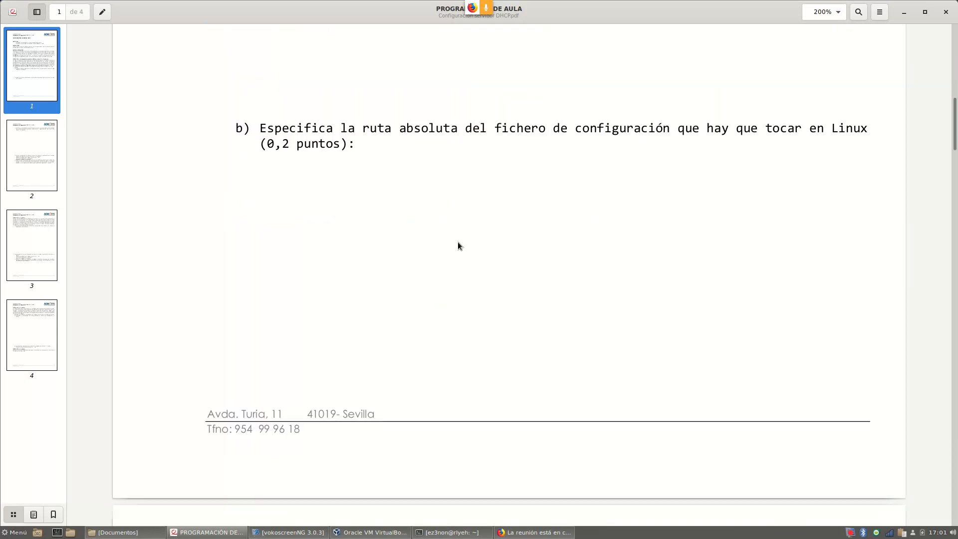
pyautogui.scroll(-18, 458, 242)
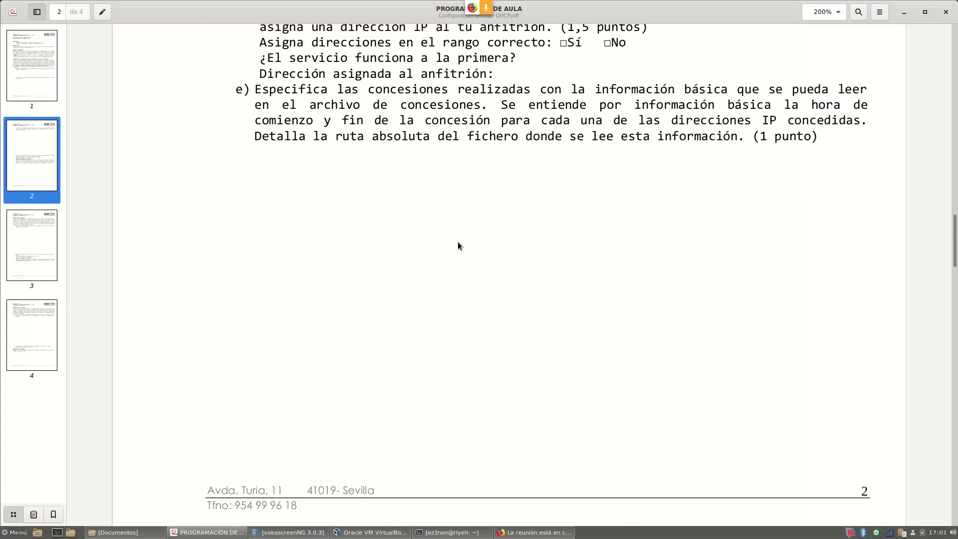
pyautogui.scroll(-5, 458, 244)
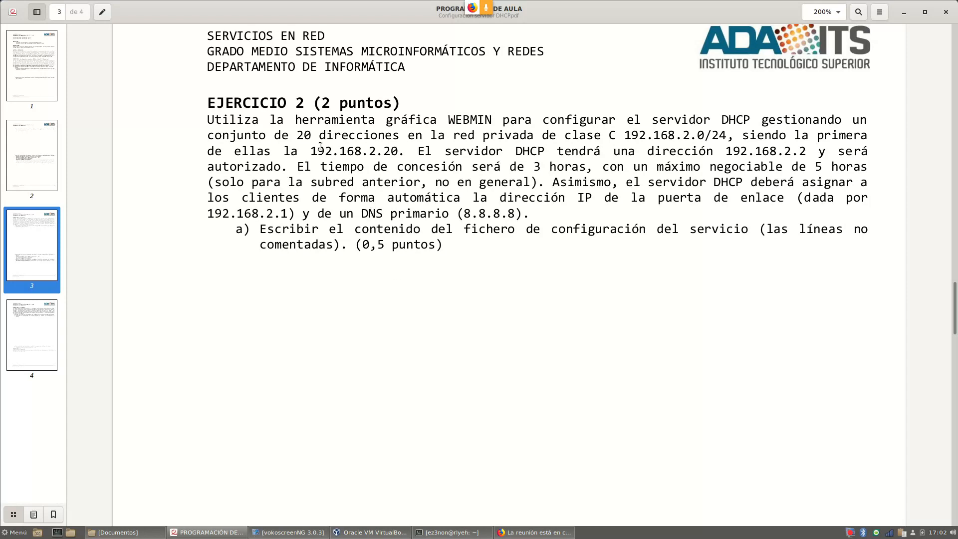
# Bring up VirtualBox Manager, reposition and enlarge it, and start RECUPERACION2019_20
pyautogui.click(372, 532)
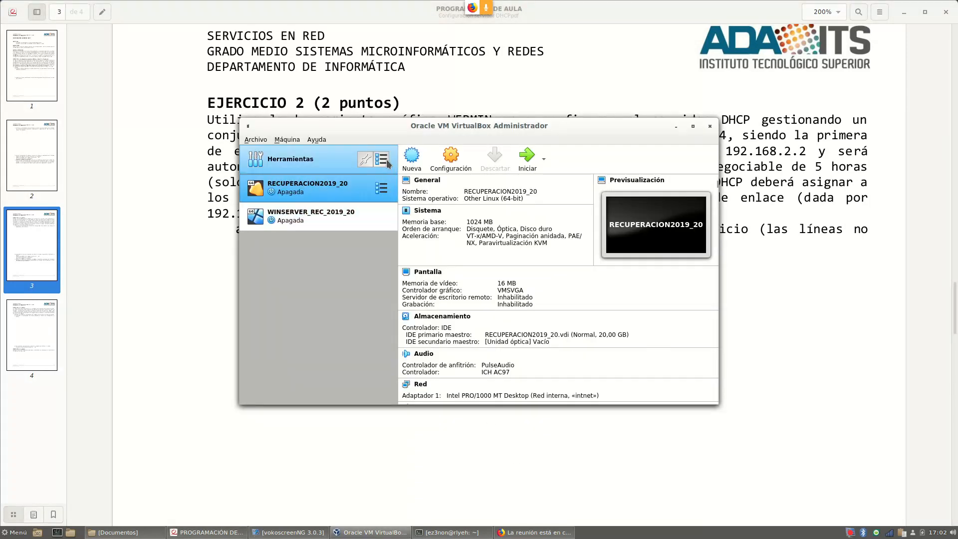
pyautogui.moveTo(444, 125); pyautogui.dragTo(400, 88)
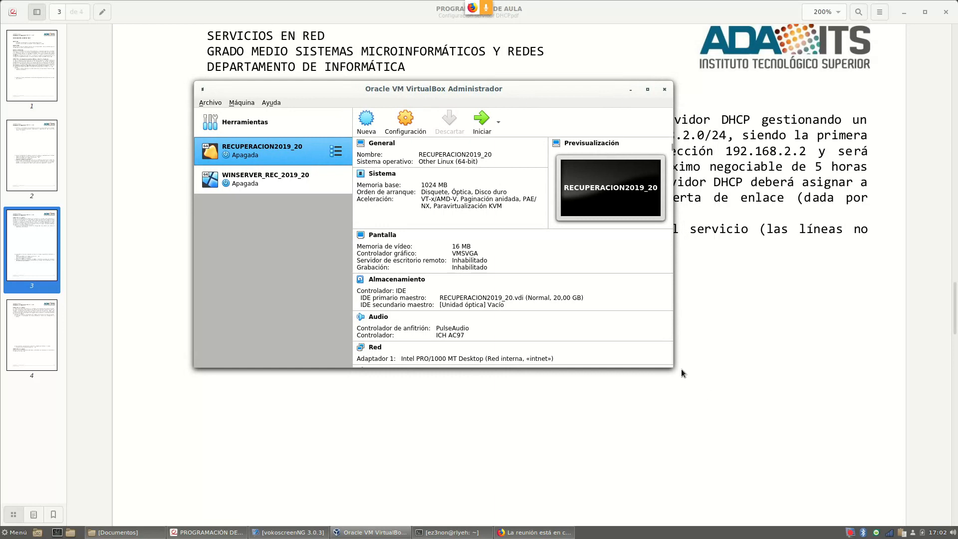
pyautogui.moveTo(672, 363); pyautogui.dragTo(773, 422)
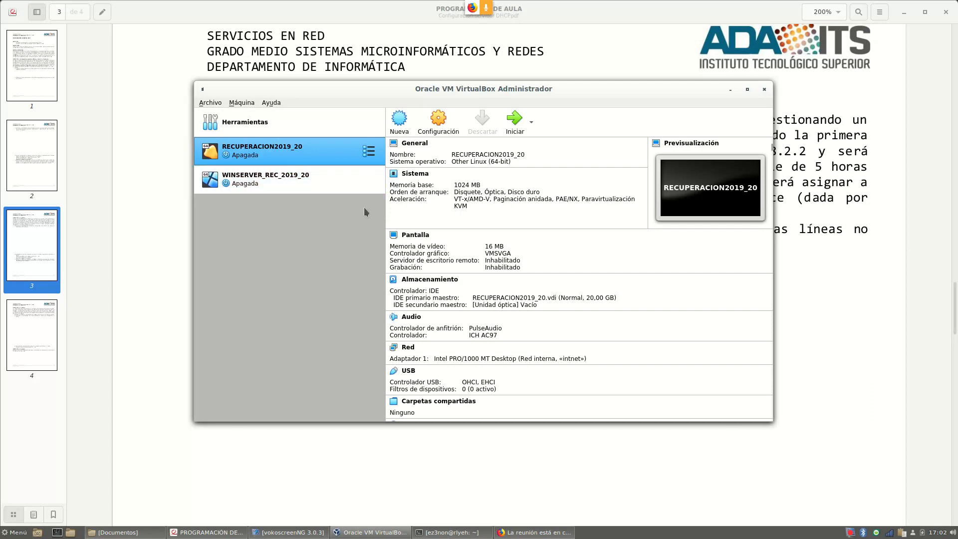
pyautogui.click(516, 125)
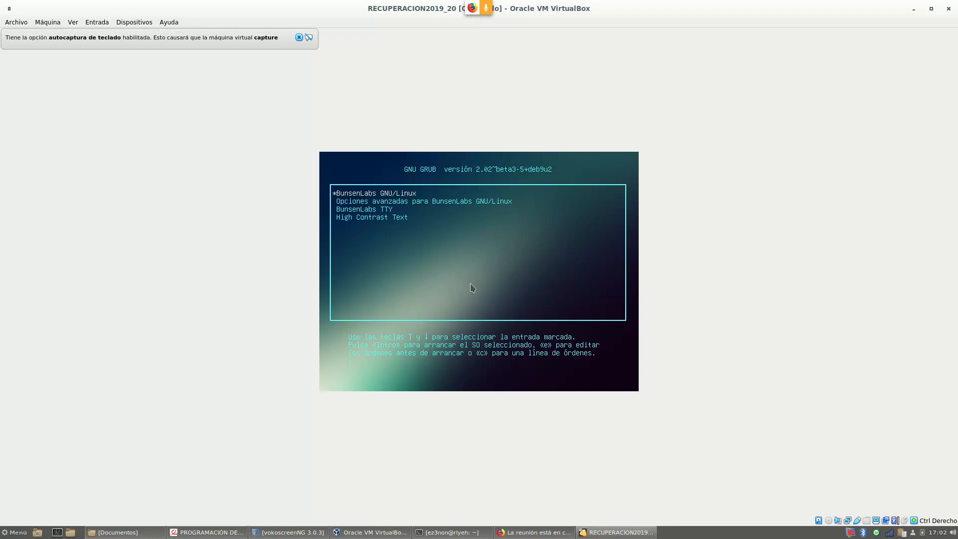
# Boot BunsenLabs from GRUB, dismiss the capture notice, and log in to the desktop
pyautogui.press('Return')
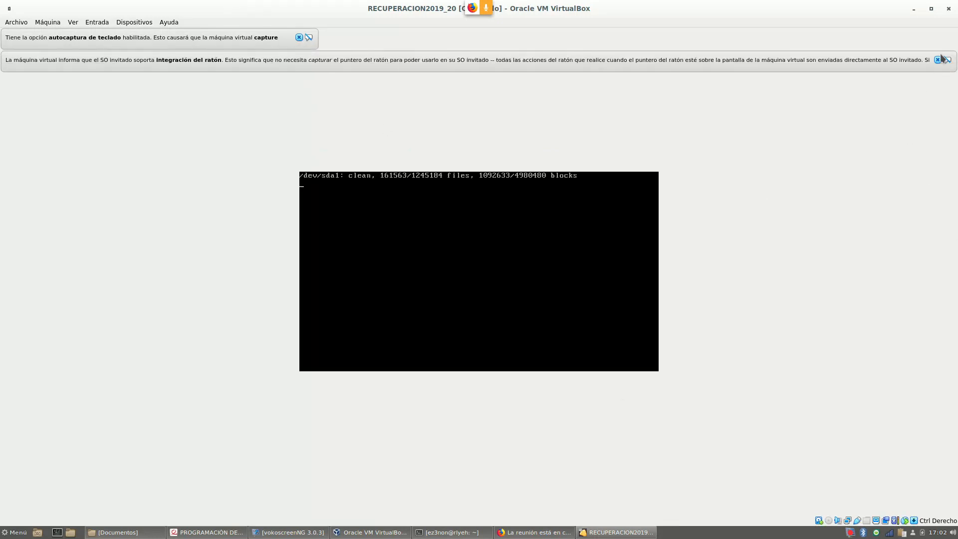
pyautogui.click(300, 38)
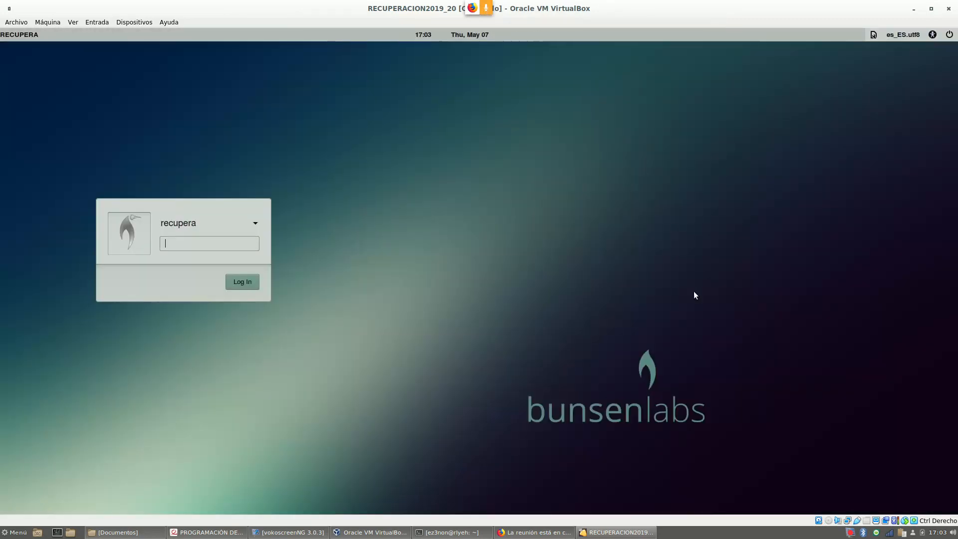
pyautogui.write('••••••••')
pyautogui.press('Return')
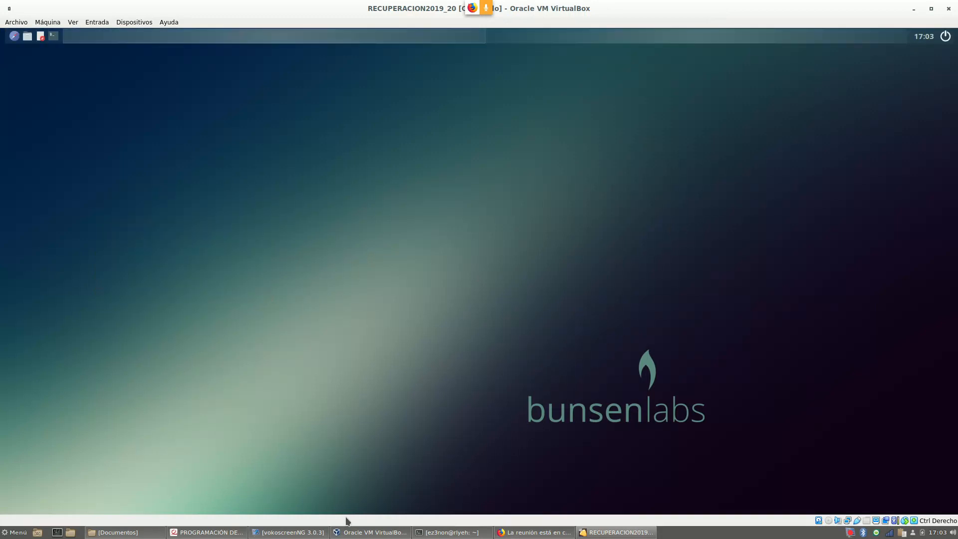
# Return to VirtualBox Manager and start the WINSERVER_REC_2019_20 machine
pyautogui.click(372, 532)
pyautogui.click(295, 192)
pyautogui.click(515, 119)
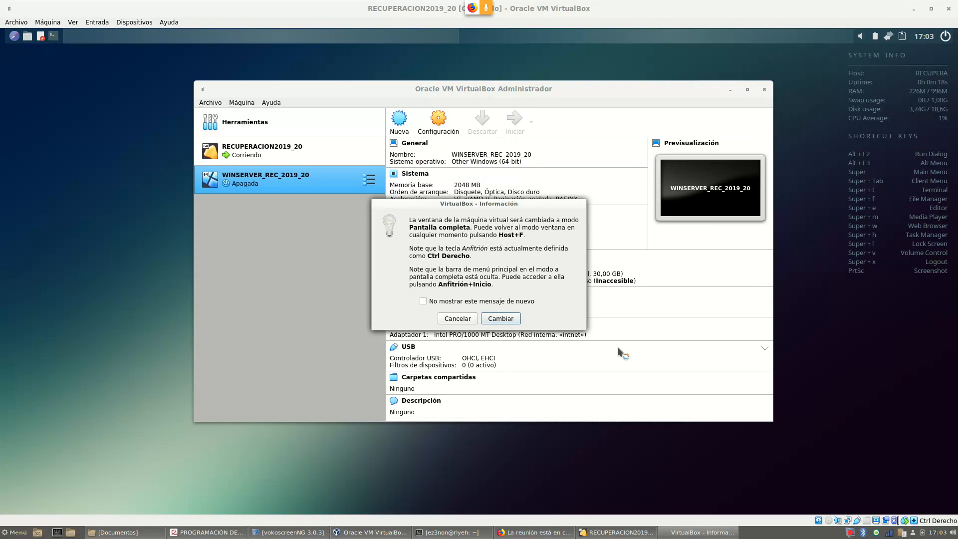
# Run WINSERVER_REC_2019_20 full-screen, sign in as Administrador, and close both notification bars
pyautogui.click(498, 319)
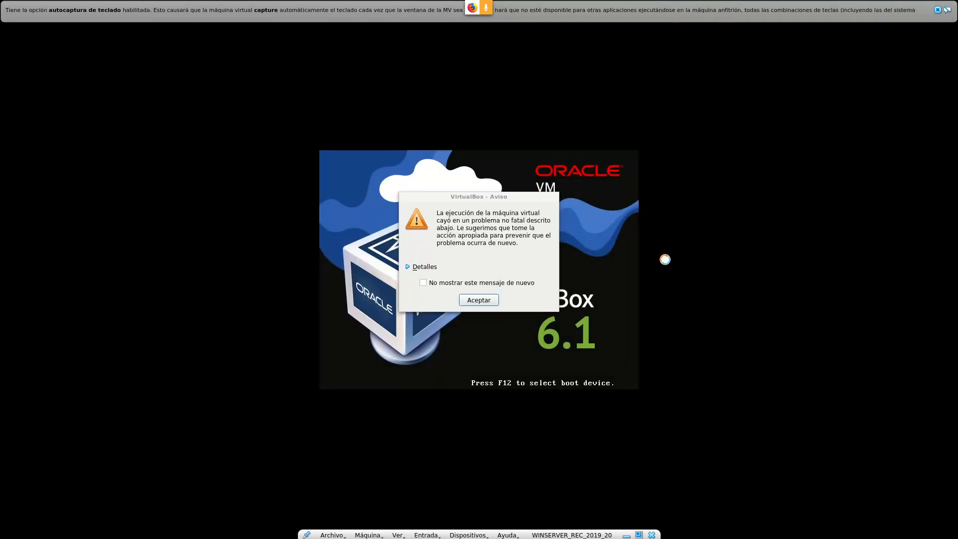
pyautogui.click(482, 302)
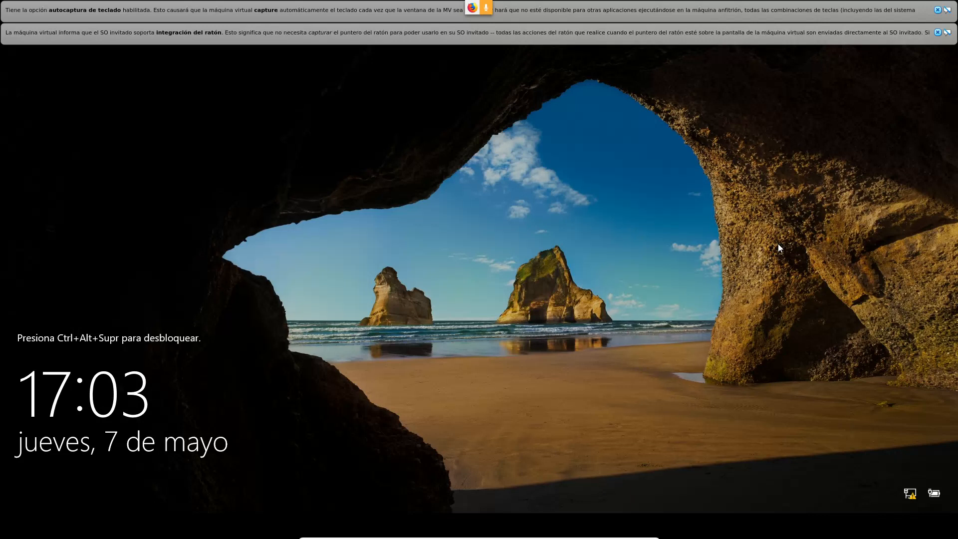
pyautogui.hotkey('ctrl', 'alt', 'Delete')
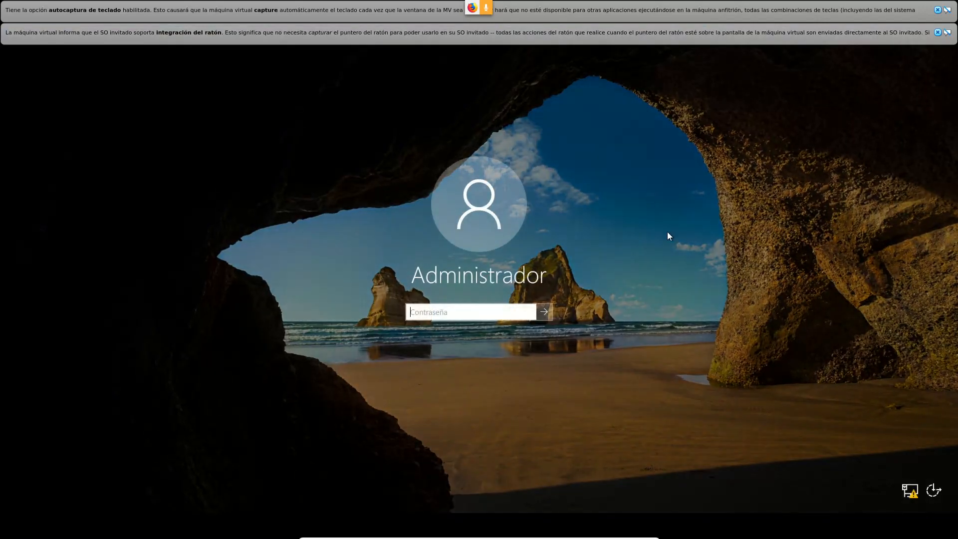
pyautogui.write('*')
pyautogui.press('Return')
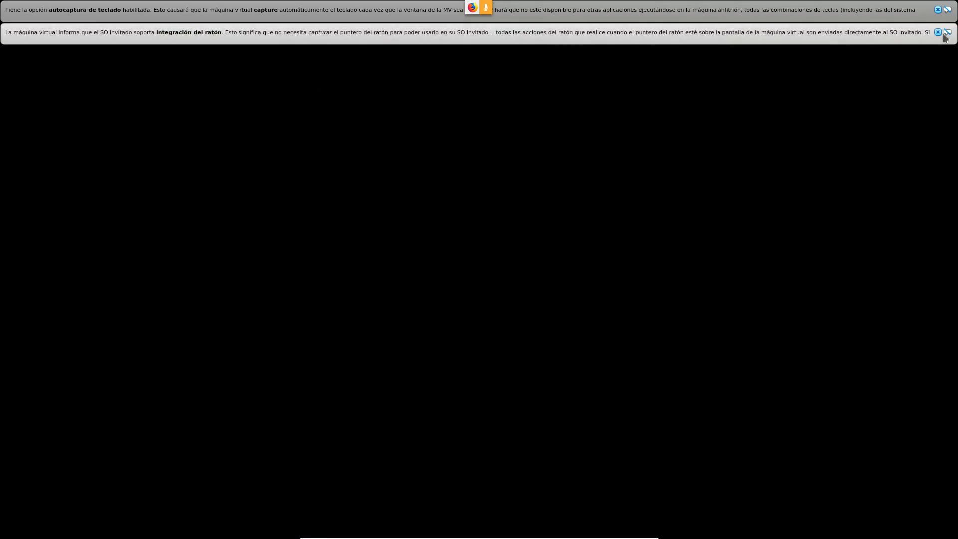
pyautogui.click(939, 32)
pyautogui.click(938, 10)
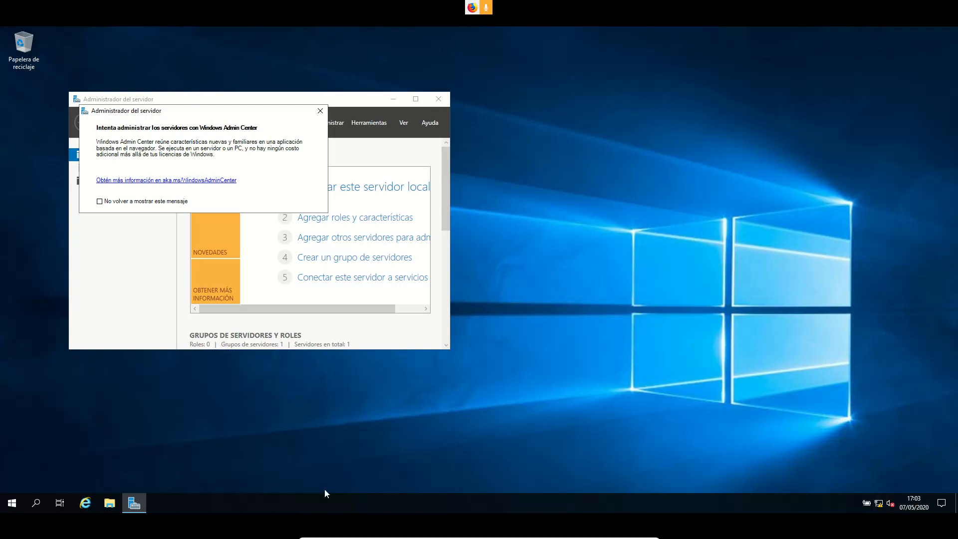
# Run ipconfig /all in Command Prompt and highlight the 192.168.20.21 lease details
pyautogui.click(42, 504)
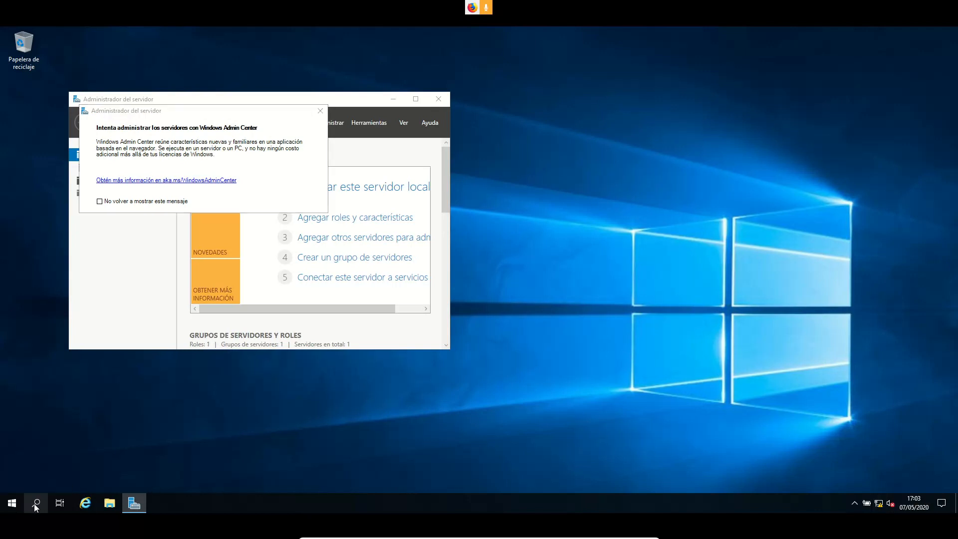
pyautogui.write('cmd')
pyautogui.press('Return')
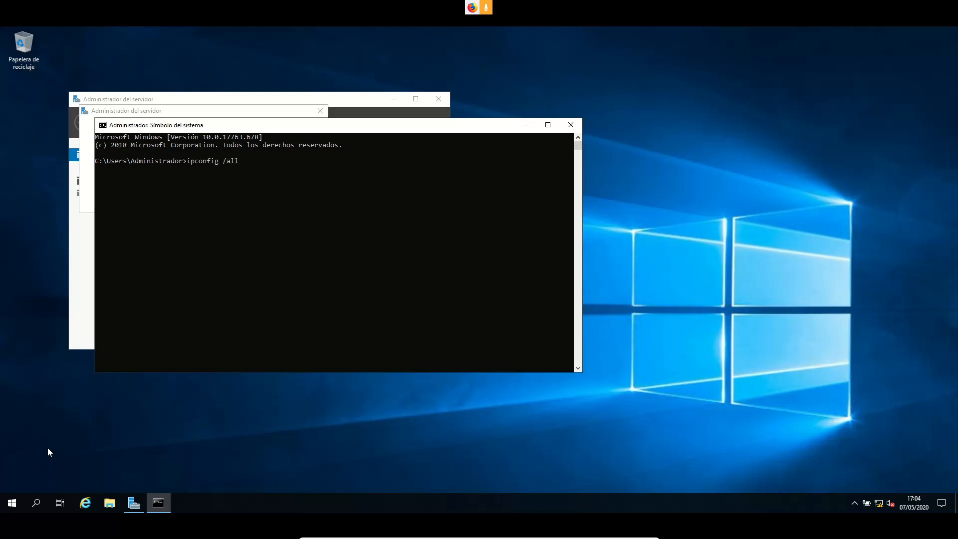
pyautogui.press('Return')
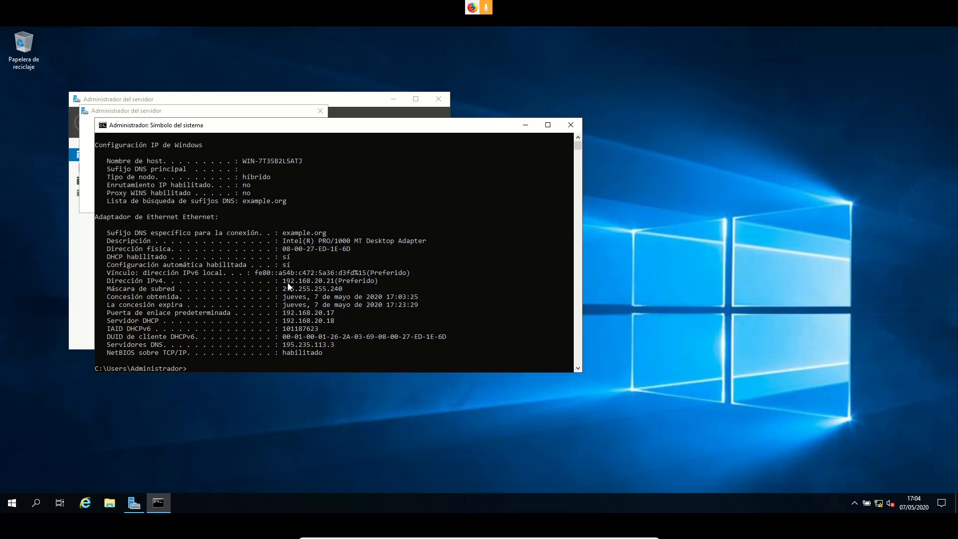
pyautogui.moveTo(282, 281); pyautogui.dragTo(417, 300)
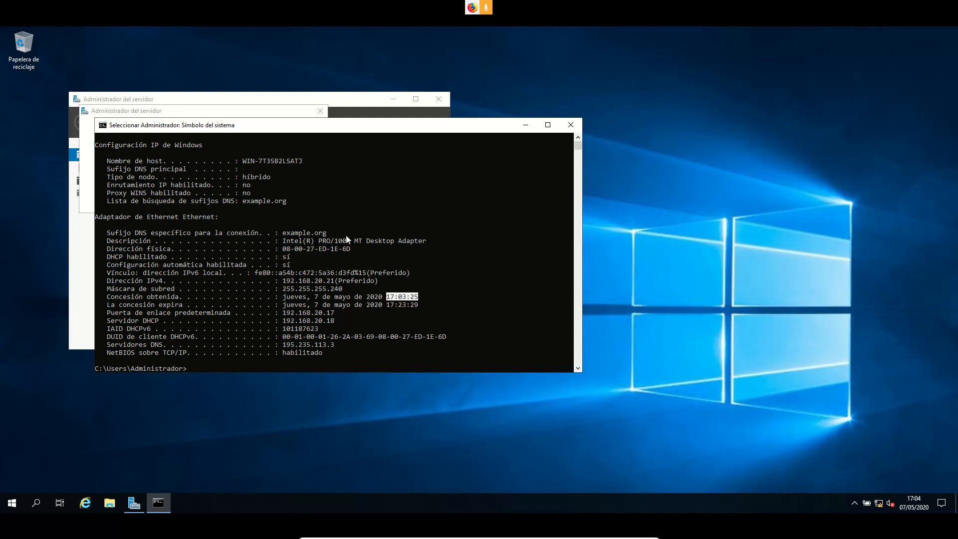
# Exit full-screen mode and bring the practice PDF back to the front
pyautogui.moveTo(643, 537)
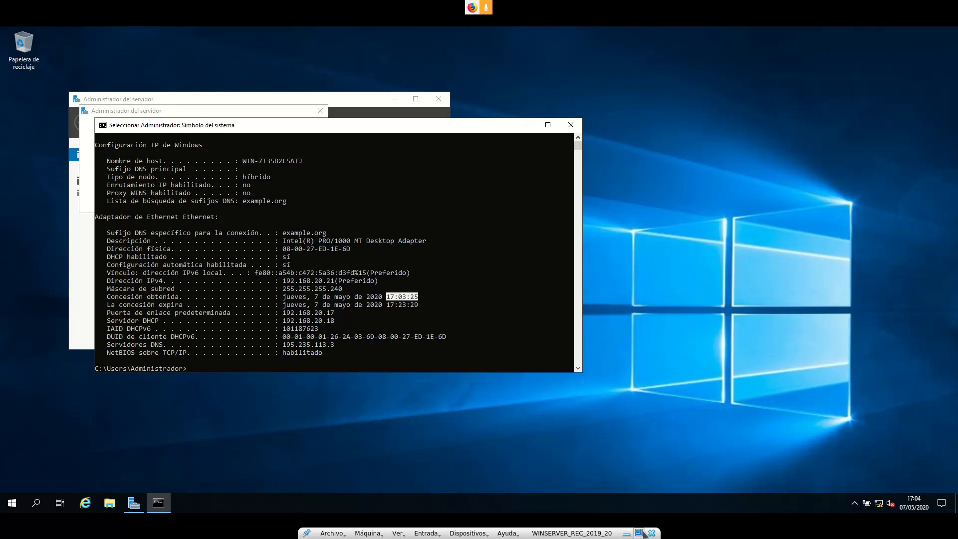
pyautogui.click(639, 533)
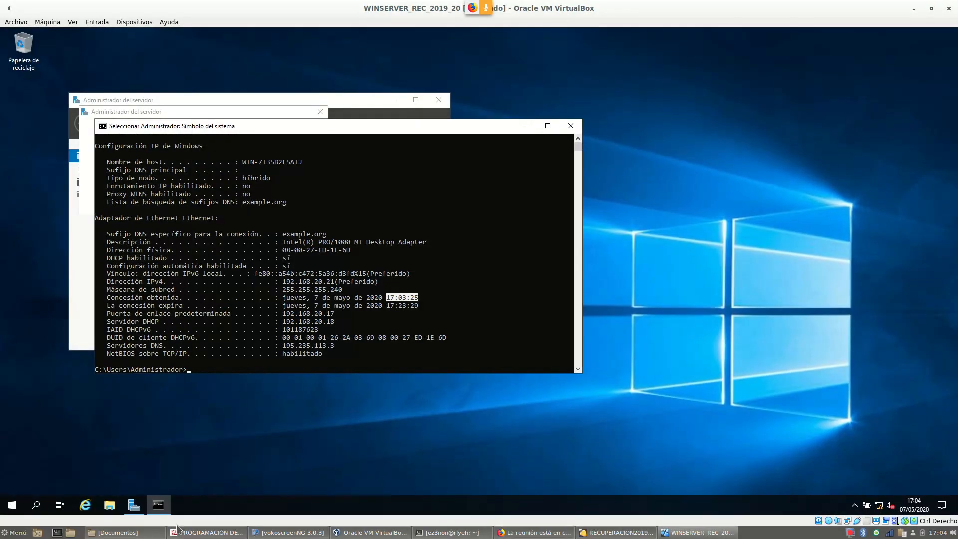
pyautogui.click(194, 533)
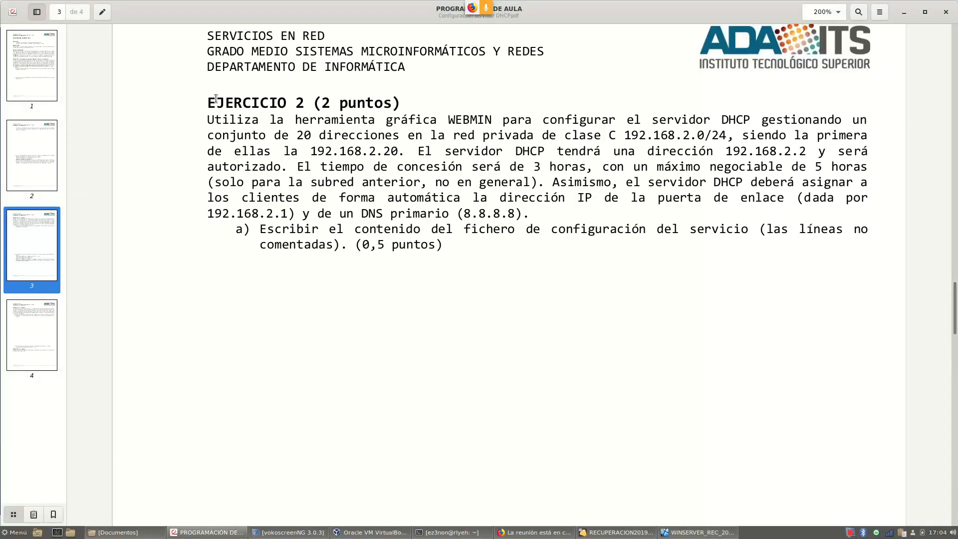
# Highlight Ejercicio 2's subnet 192.168.2.0/24, lease note and DNS 8.8.8.8, then return to the VM
pyautogui.moveTo(208, 106); pyautogui.dragTo(348, 106)
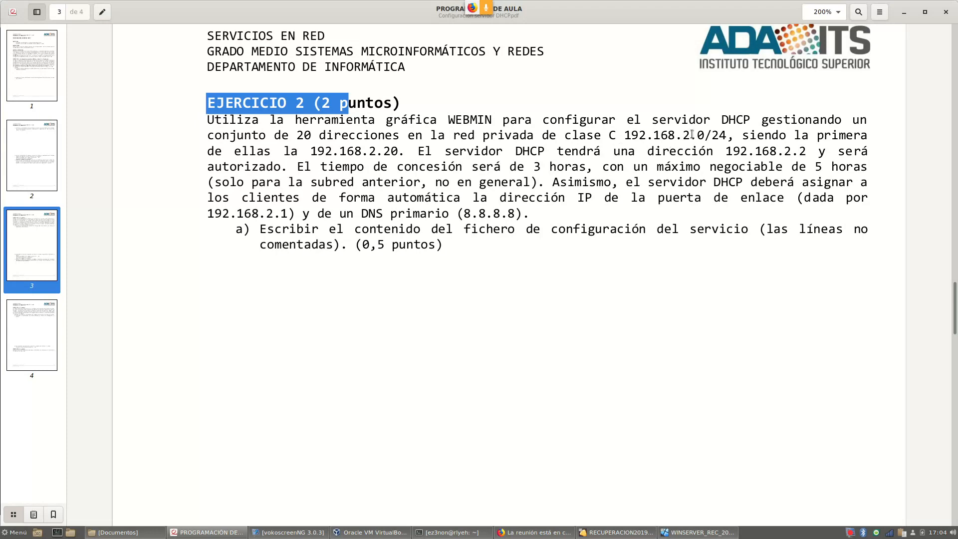
pyautogui.moveTo(624, 136); pyautogui.dragTo(725, 138)
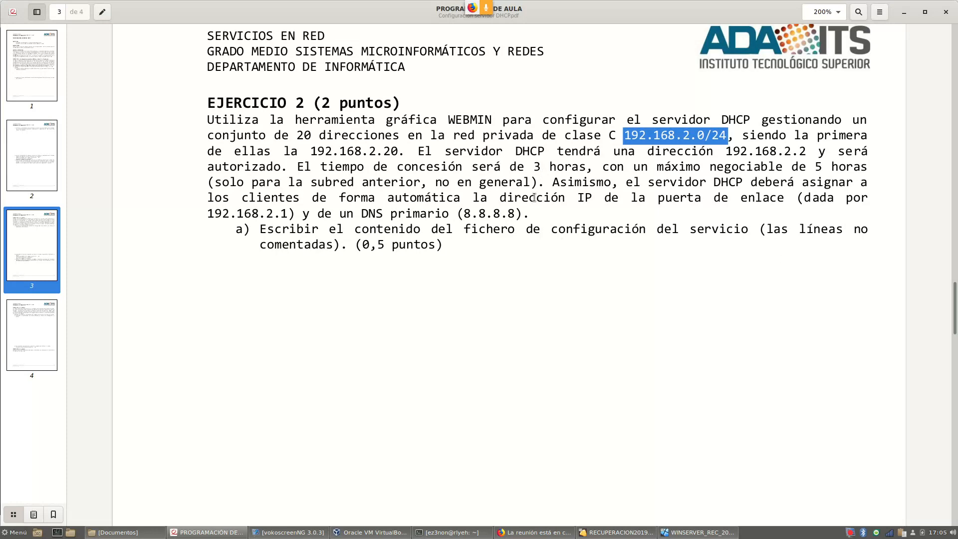
pyautogui.moveTo(530, 184); pyautogui.dragTo(215, 185)
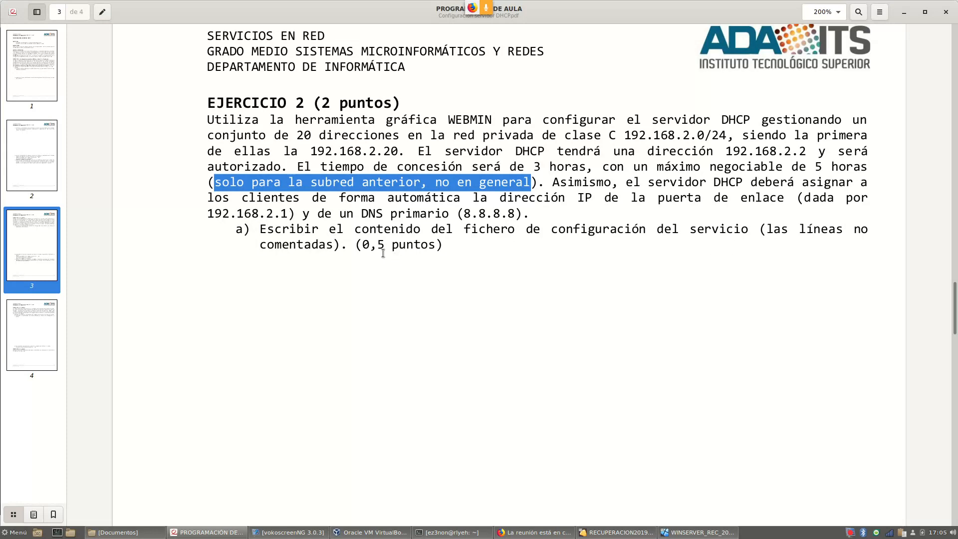
pyautogui.moveTo(466, 213); pyautogui.dragTo(517, 214)
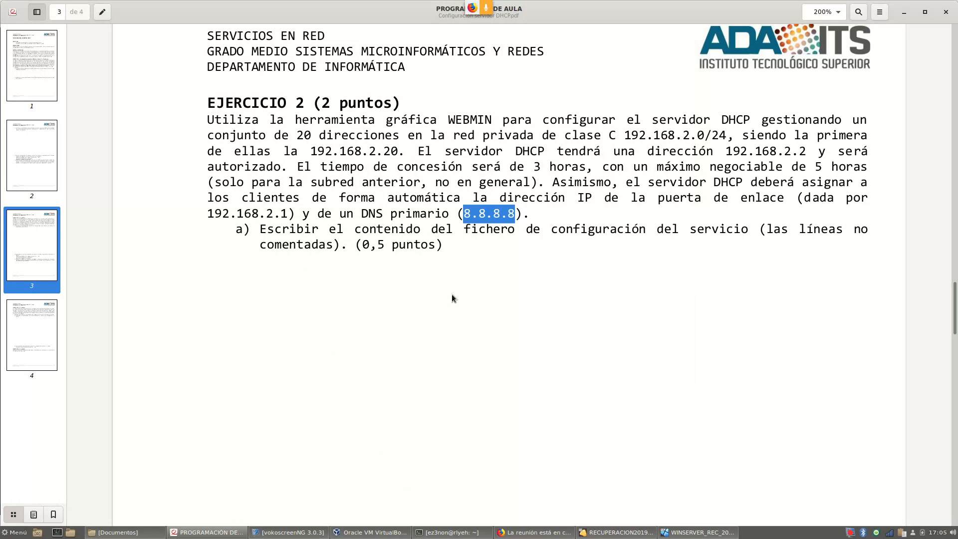
pyautogui.click(617, 533)
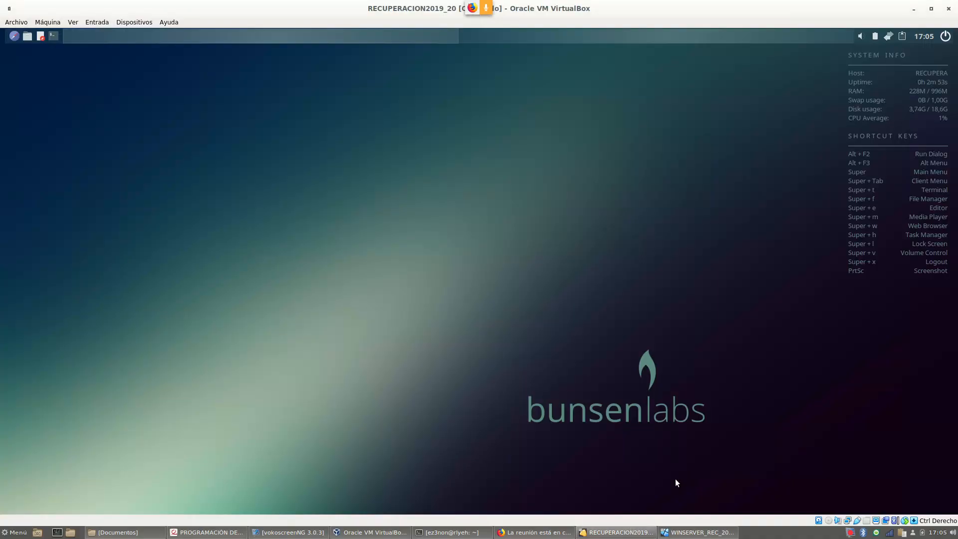
pyautogui.click(14, 36)
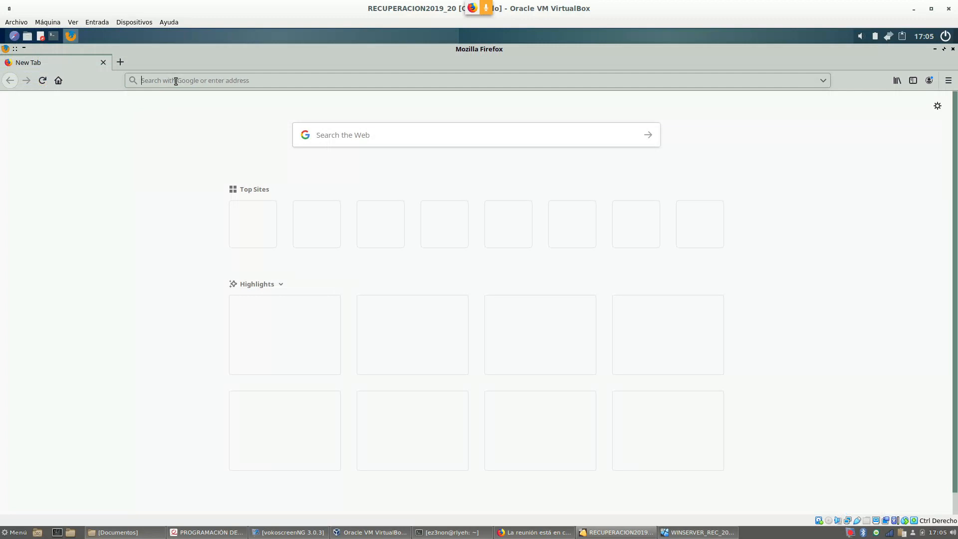
pyautogui.write('https://')
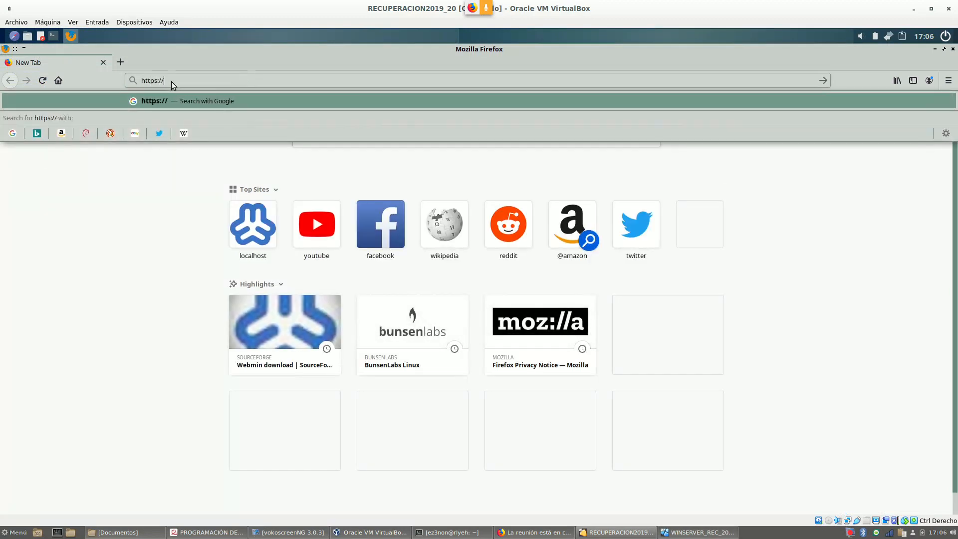
pyautogui.write('localhost:10000/')
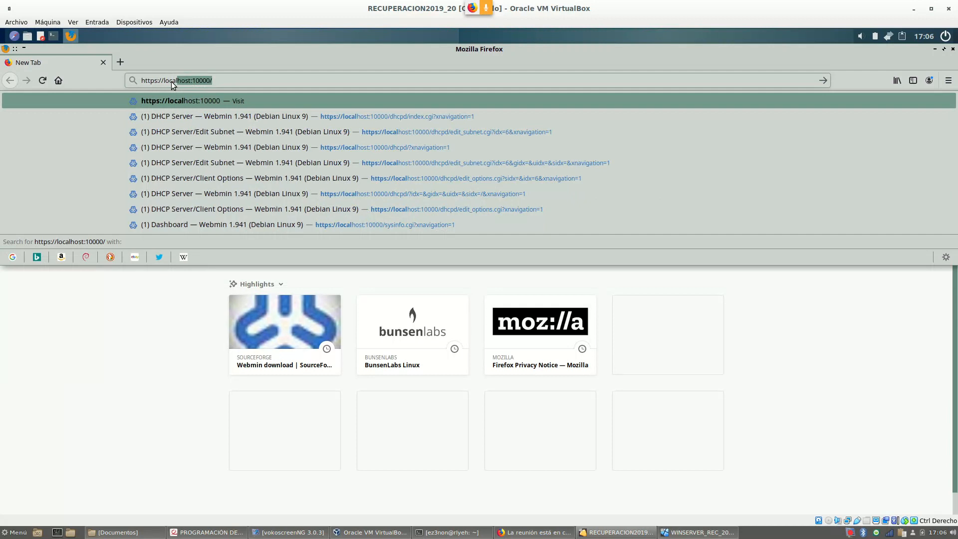
pyautogui.press('Return')
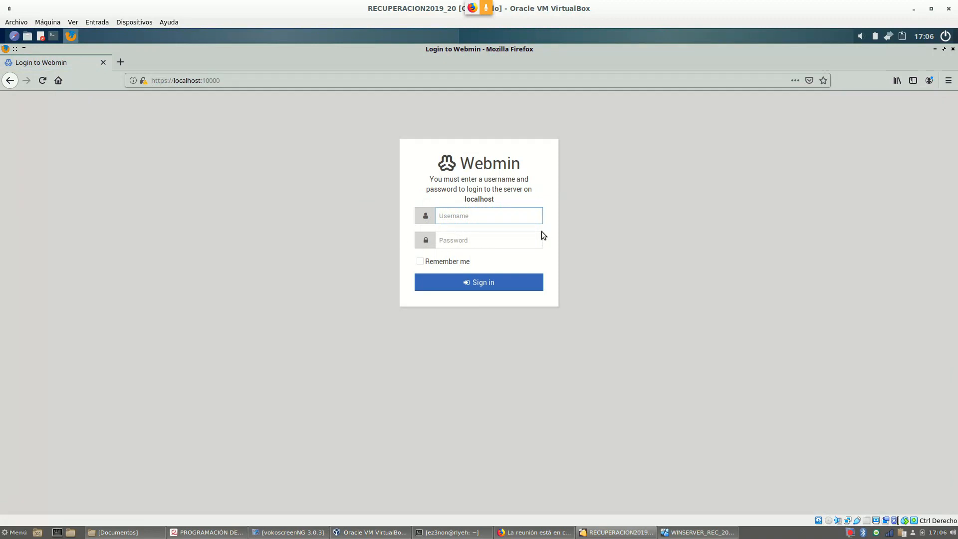
# Log in to Webmin with the server's account, skip saving it, and open Servers > DHCP Server
pyautogui.press('Tab')
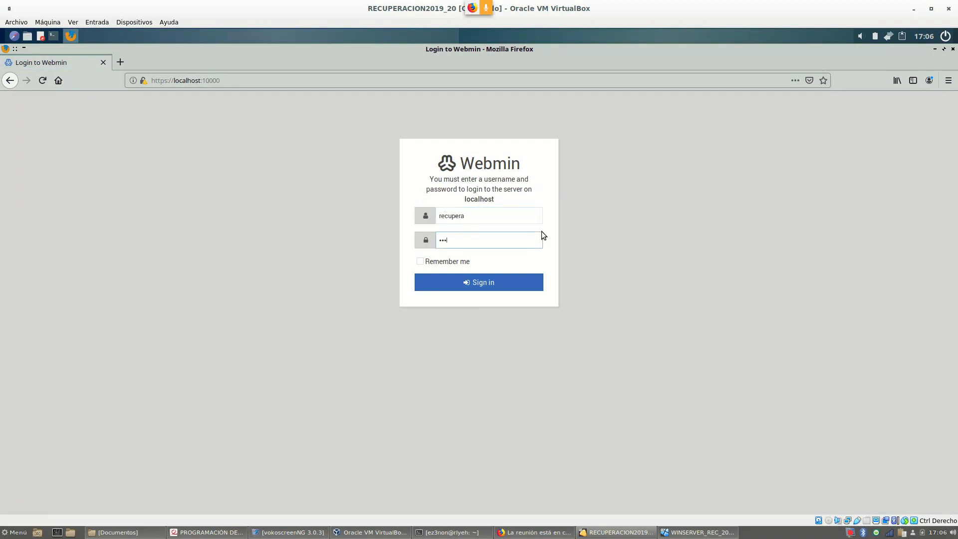
pyautogui.press('Return')
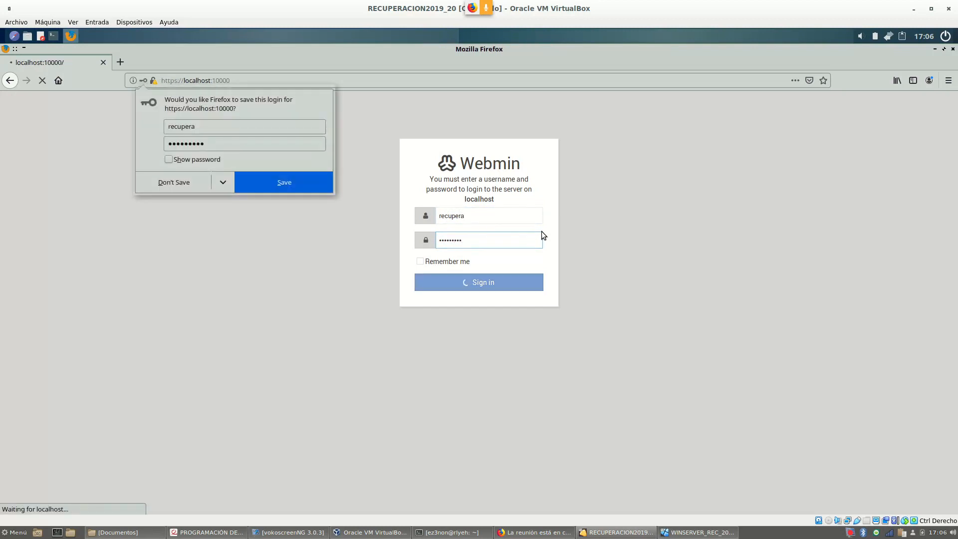
pyautogui.click(172, 182)
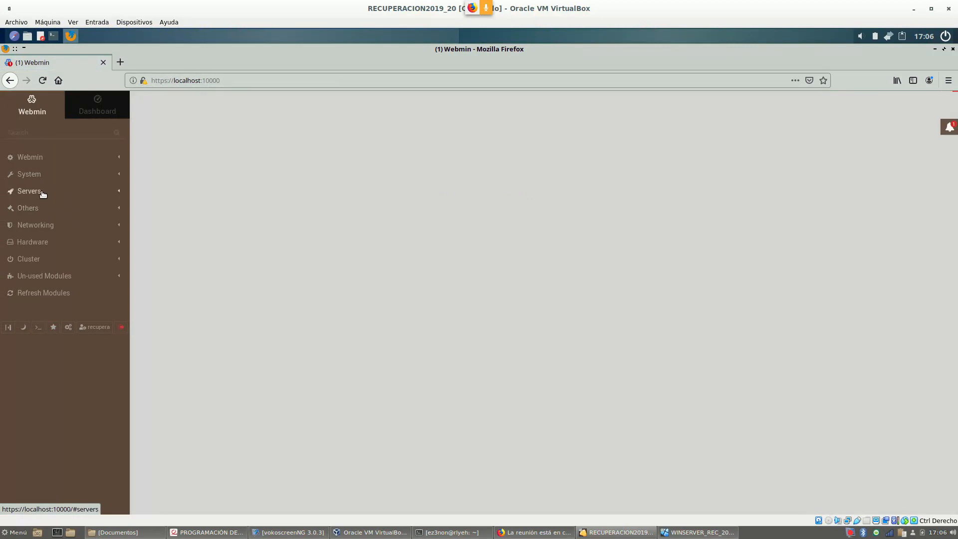
pyautogui.click(78, 195)
pyautogui.click(55, 208)
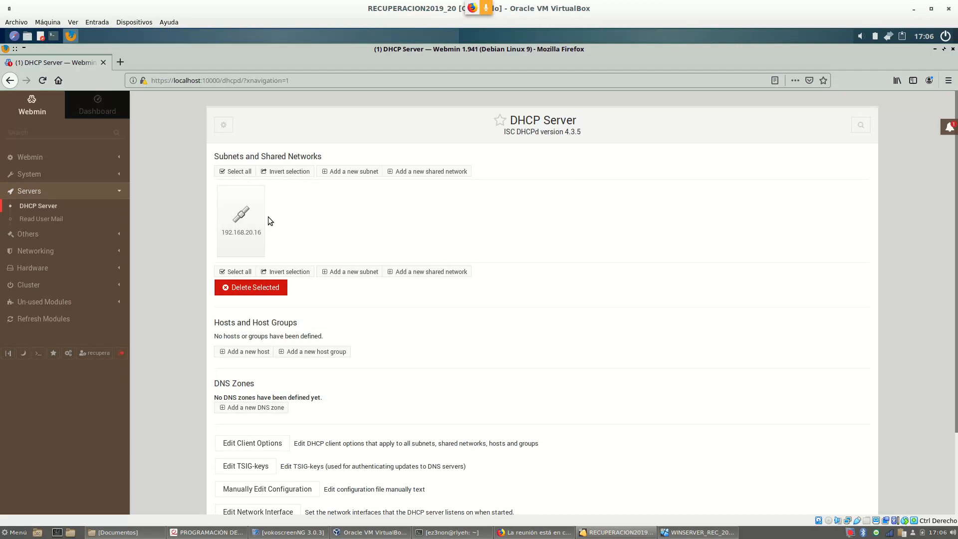
pyautogui.moveTo(236, 248)
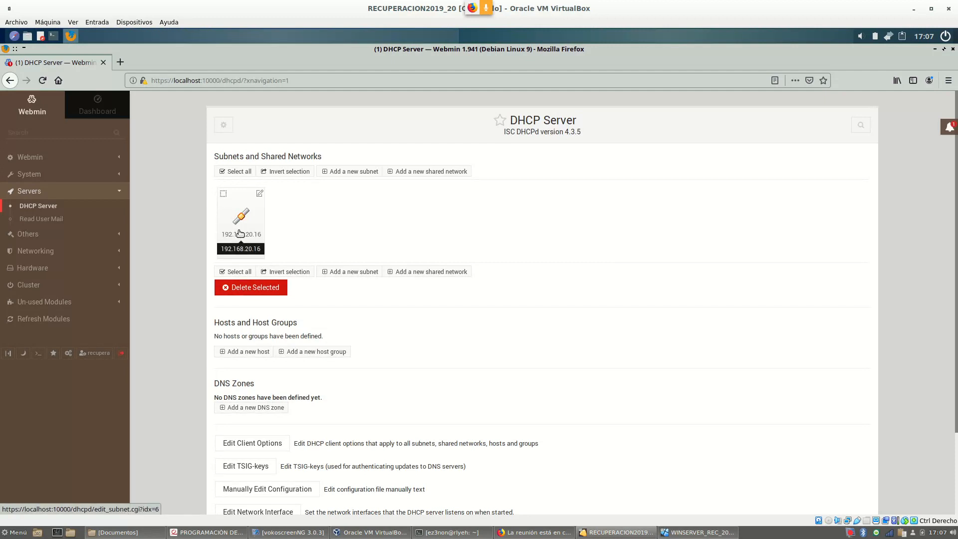
pyautogui.click(202, 535)
pyautogui.moveTo(627, 134); pyautogui.dragTo(722, 134)
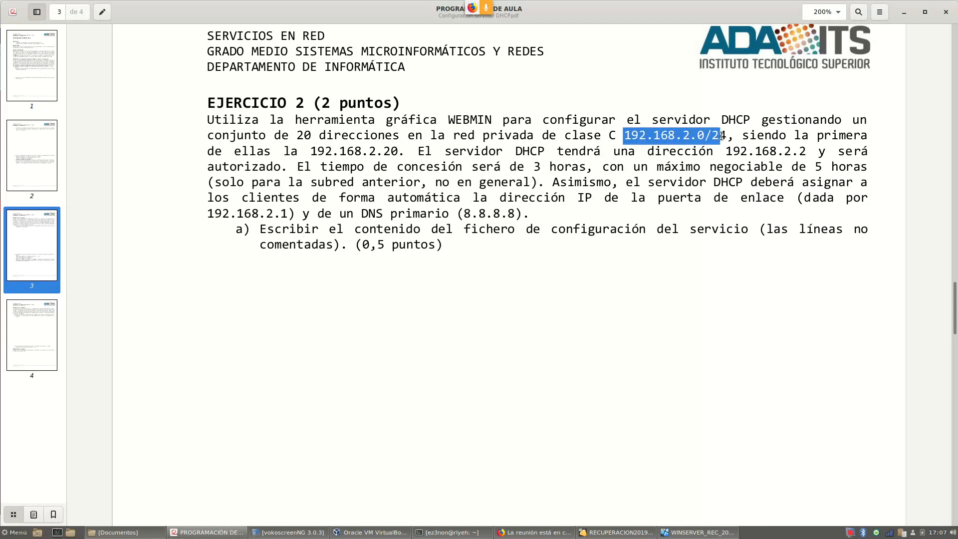
pyautogui.moveTo(729, 151); pyautogui.dragTo(805, 150)
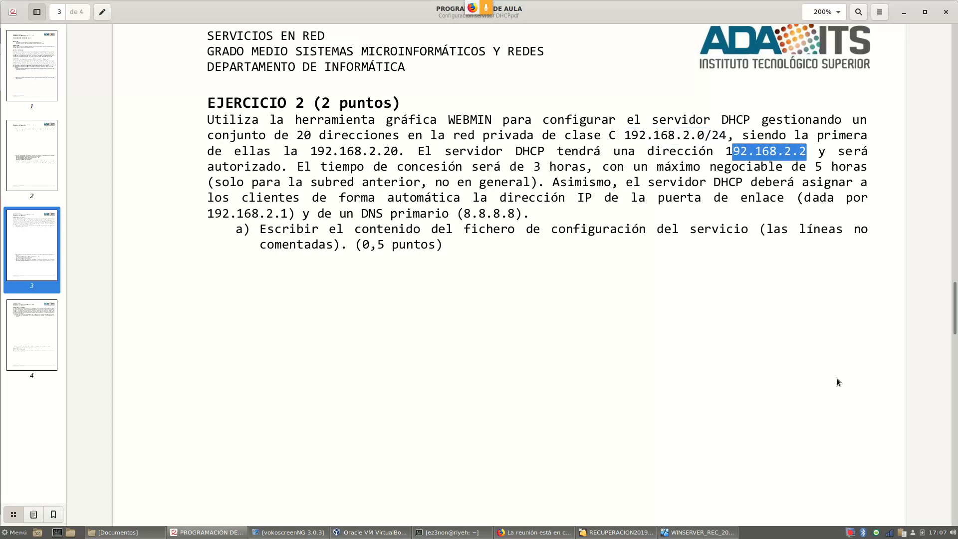
pyautogui.click(619, 532)
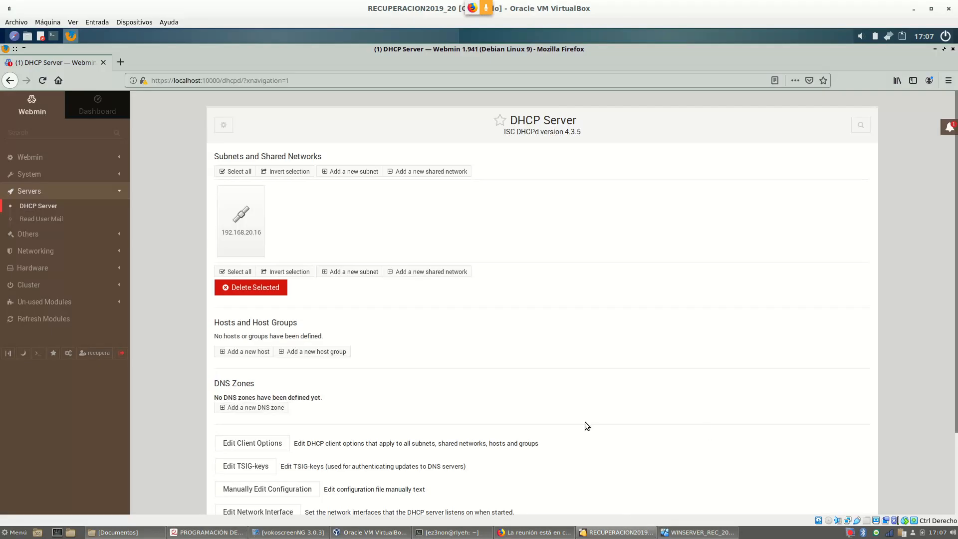
# Run ifconfig in an enlarged terminal and highlight enp0s3's 192.168.20.18 address
pyautogui.click(54, 36)
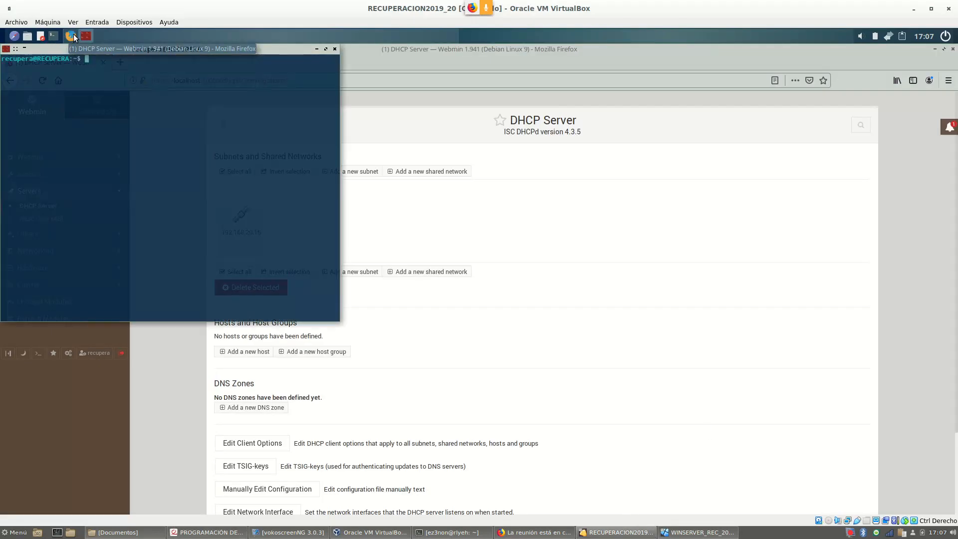
pyautogui.hotkey('ctrl', '+')
pyautogui.hotkey('ctrl', '+')
pyautogui.hotkey('ctrl', '+')
pyautogui.write('ifconfig')
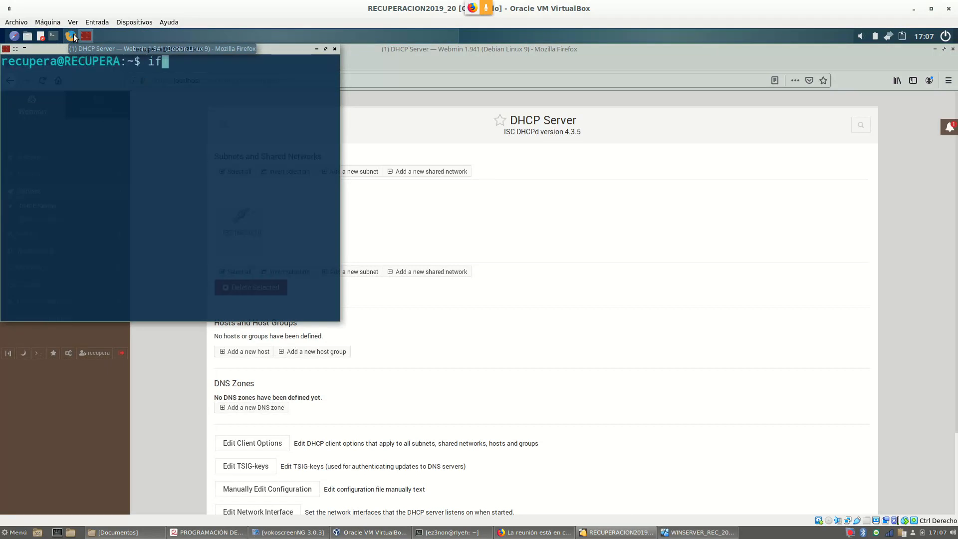
pyautogui.press('Return')
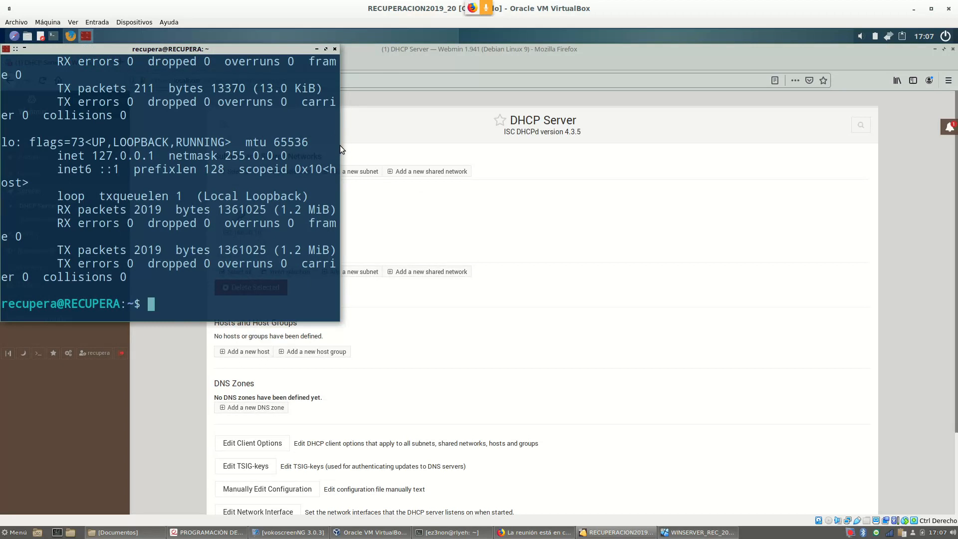
pyautogui.moveTo(340, 151); pyautogui.dragTo(724, 167)
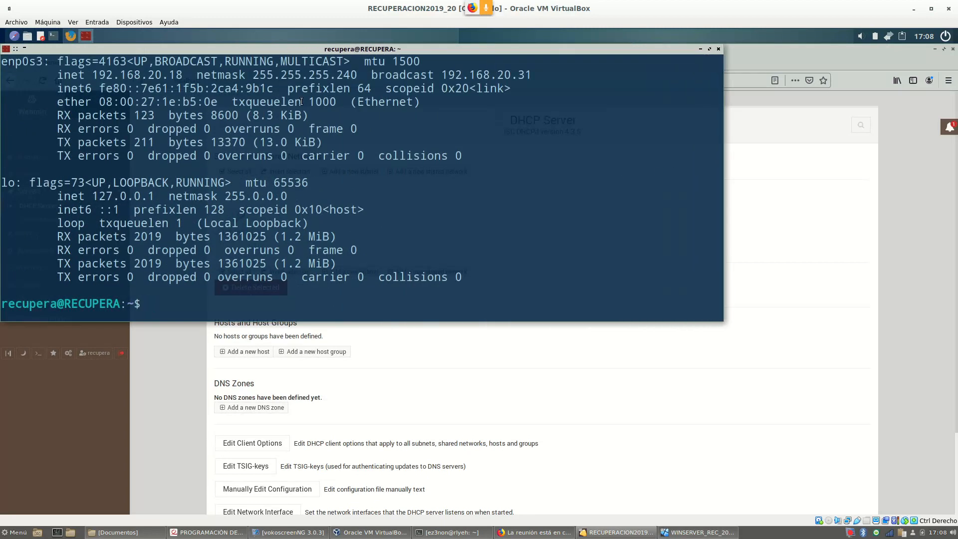
pyautogui.moveTo(99, 74); pyautogui.dragTo(183, 75)
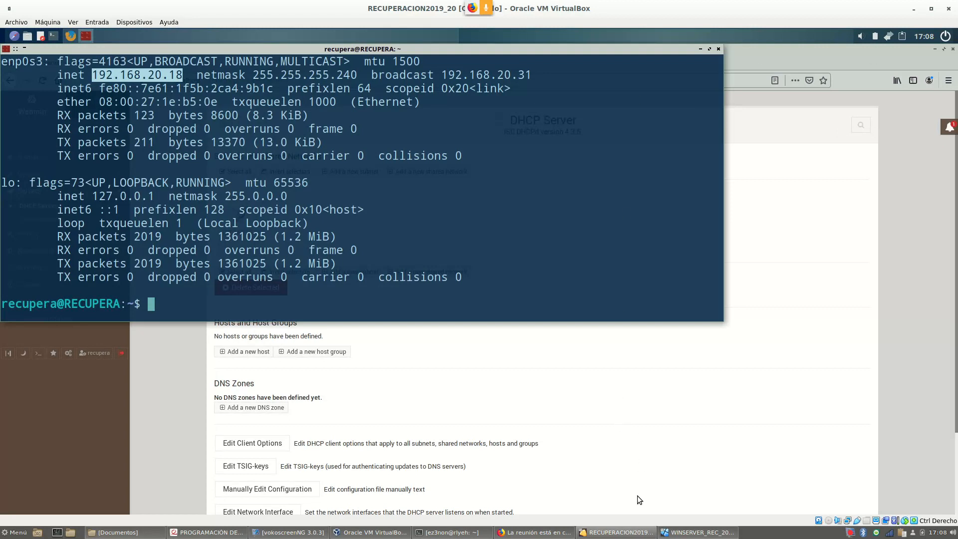
# Glance at the exercise document and VirtualBox Manager, then return to RECUPERACION2019_20
pyautogui.click(220, 532)
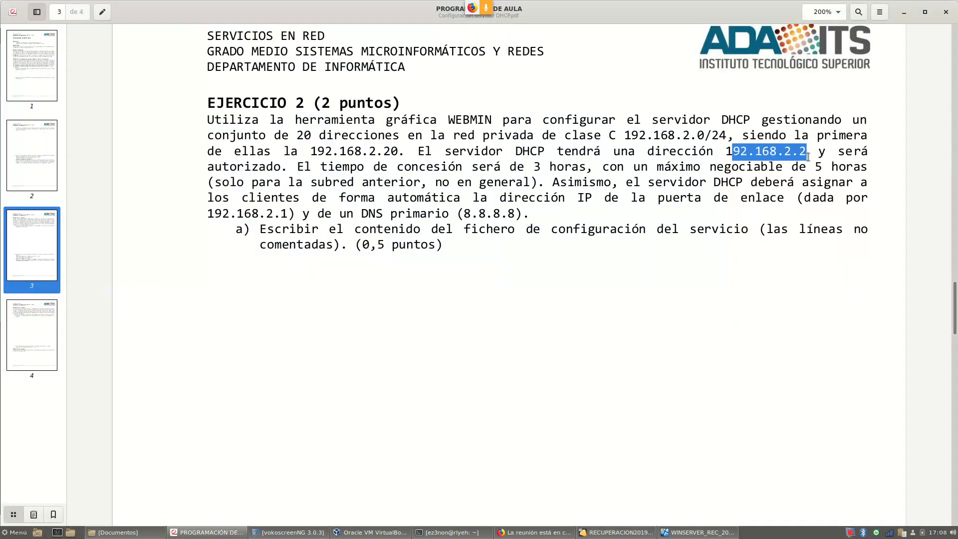
pyautogui.click(392, 532)
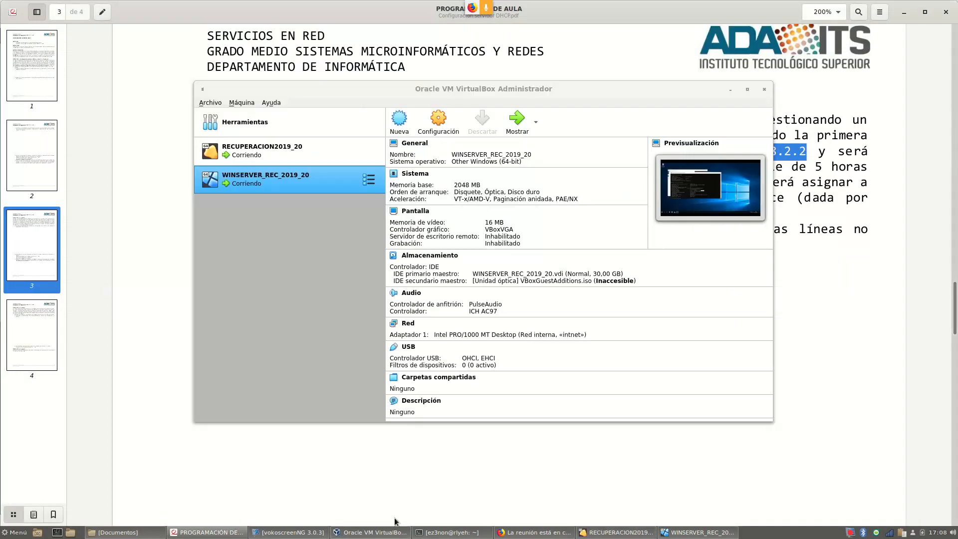
pyautogui.click(619, 533)
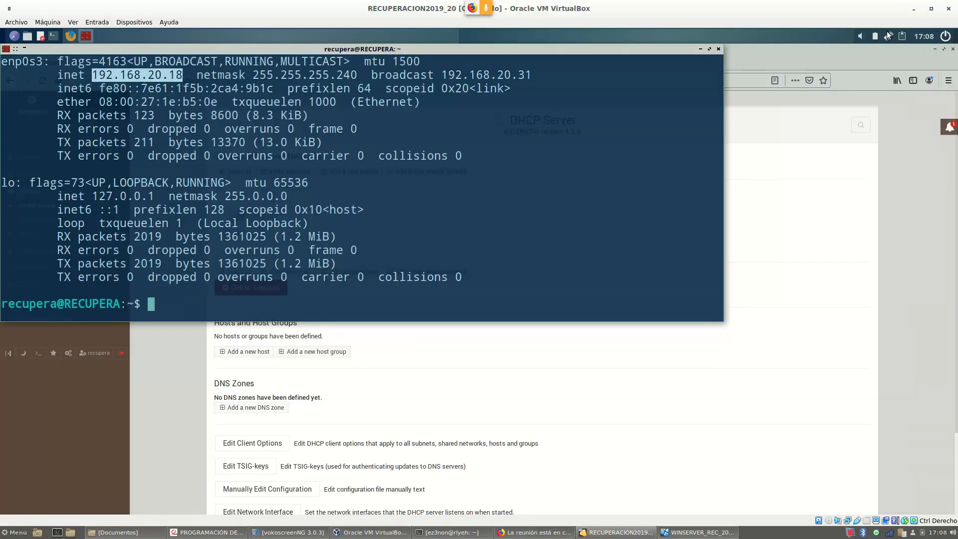
# Add a Cableada (wired) connection named EJERCICIO2 in Editar las conexiones and show its Ajustes de IPv4
pyautogui.rightClick(888, 36)
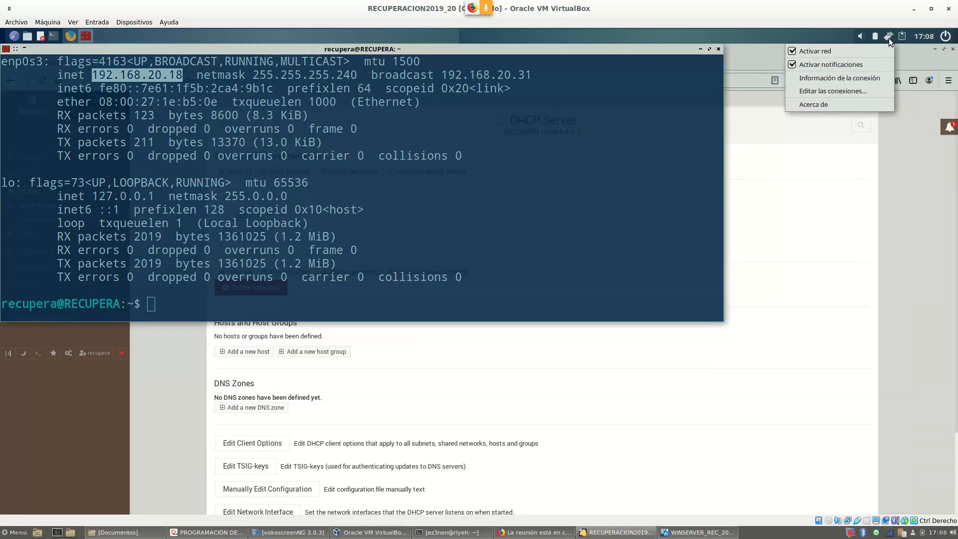
pyautogui.click(866, 92)
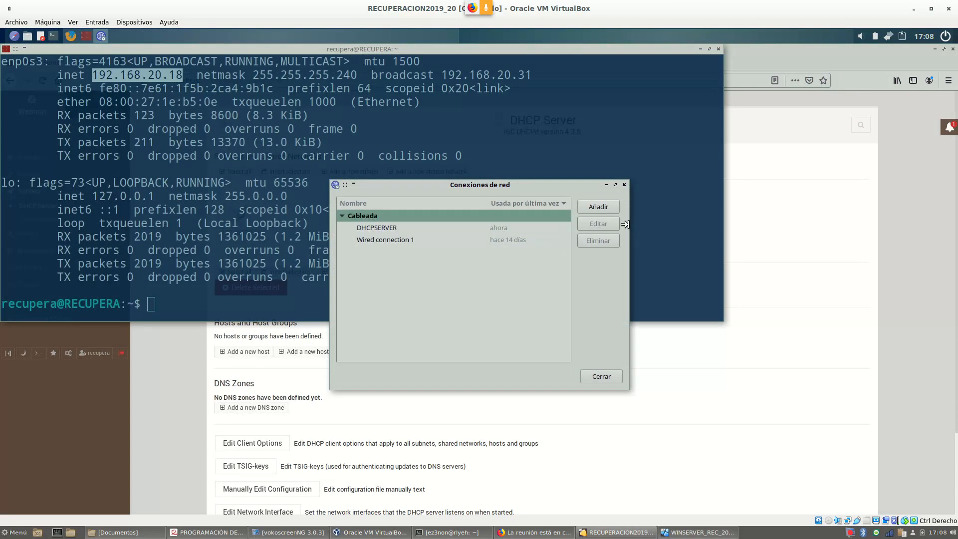
pyautogui.moveTo(630, 226); pyautogui.dragTo(731, 227)
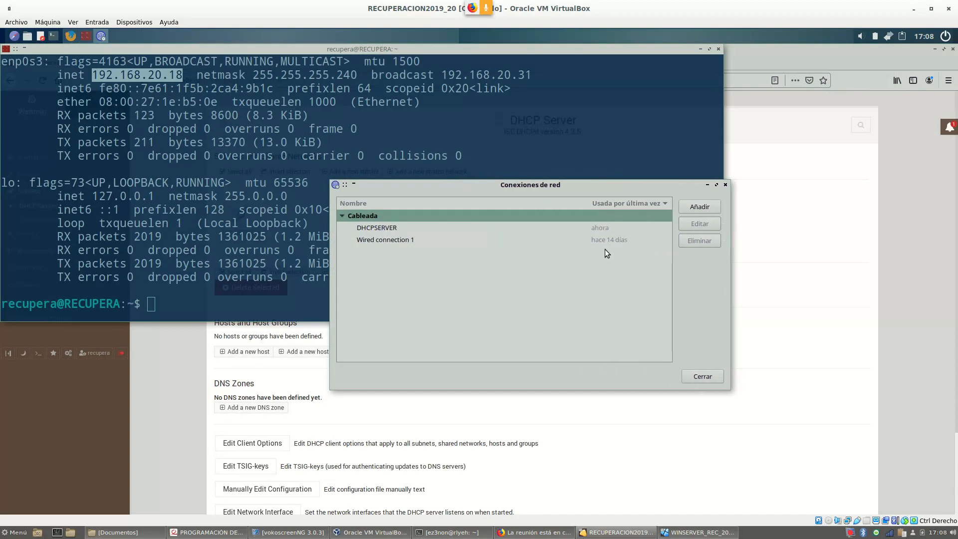
pyautogui.click(707, 209)
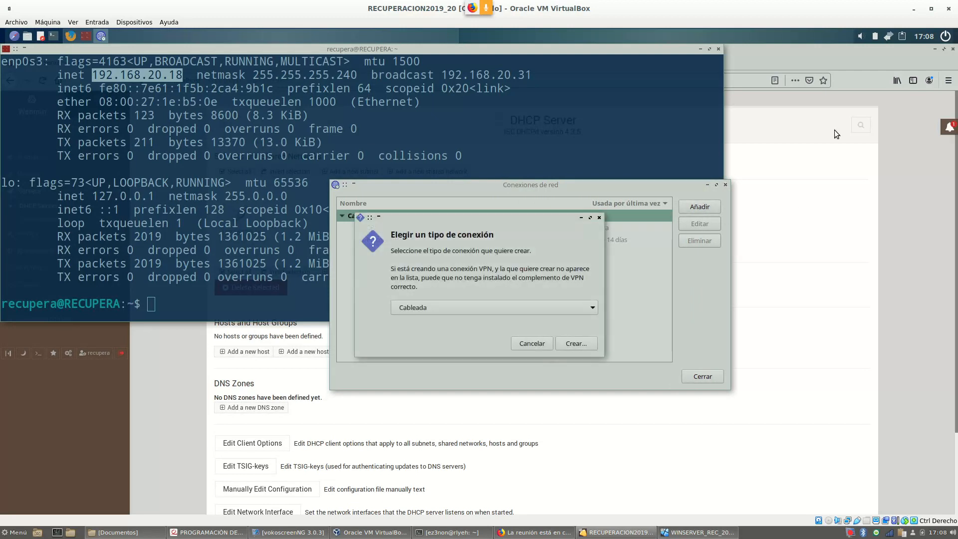
pyautogui.click(577, 343)
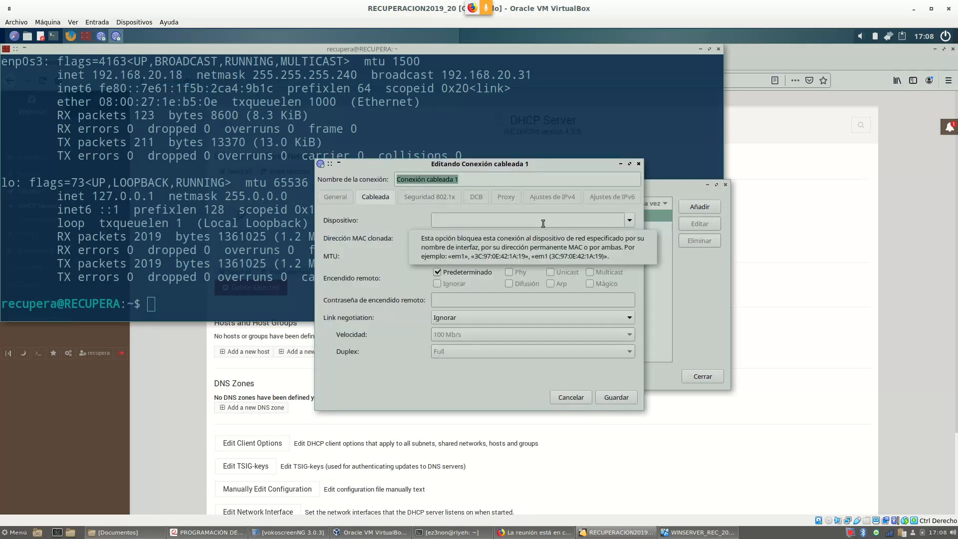
pyautogui.write('EJERCICIO2')
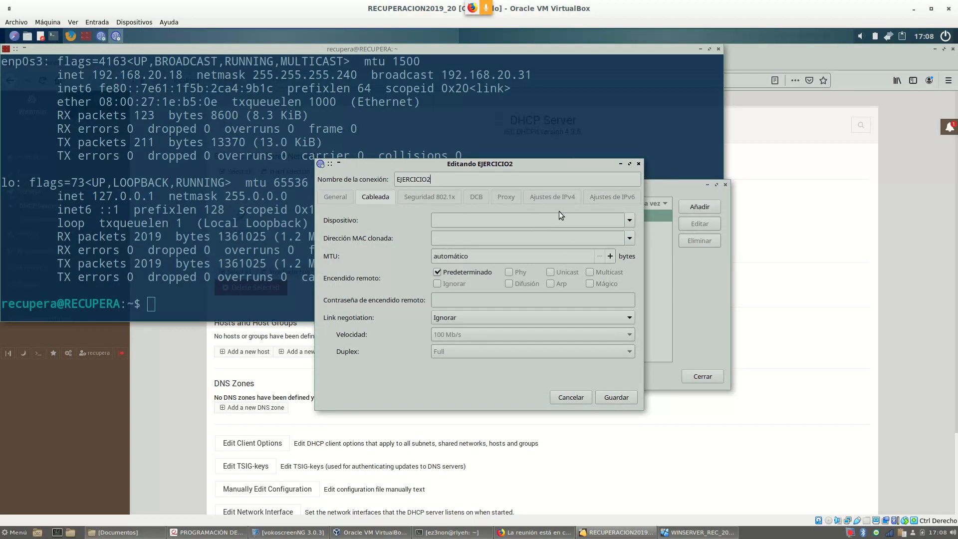
pyautogui.click(560, 197)
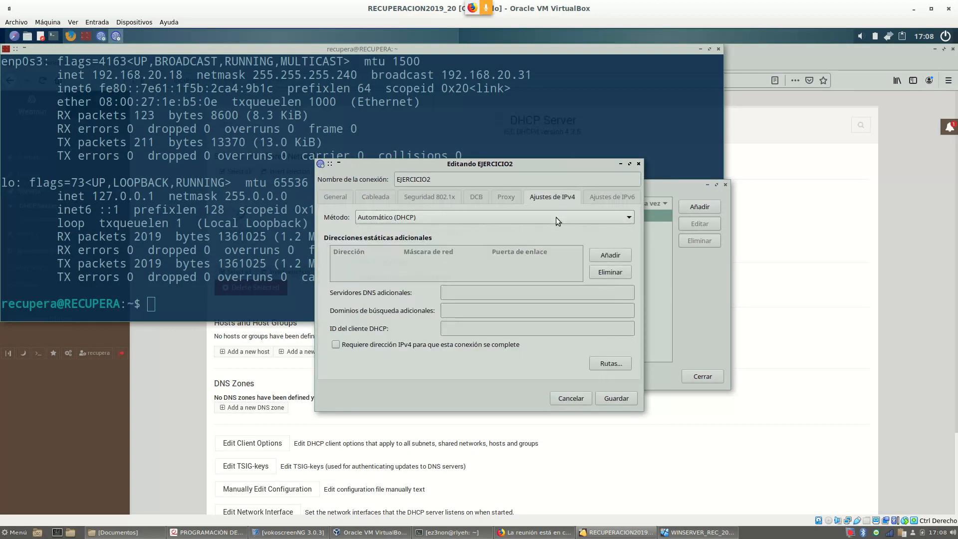
# Switch IPv4 to Manual and add the address 192.168.2.2 with mask 24
pyautogui.click(556, 217)
pyautogui.click(492, 251)
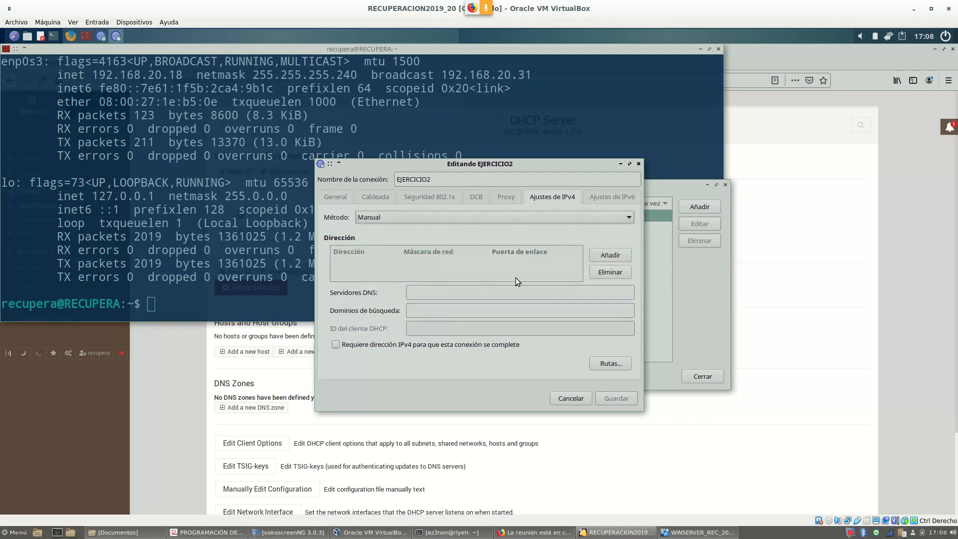
pyautogui.click(610, 255)
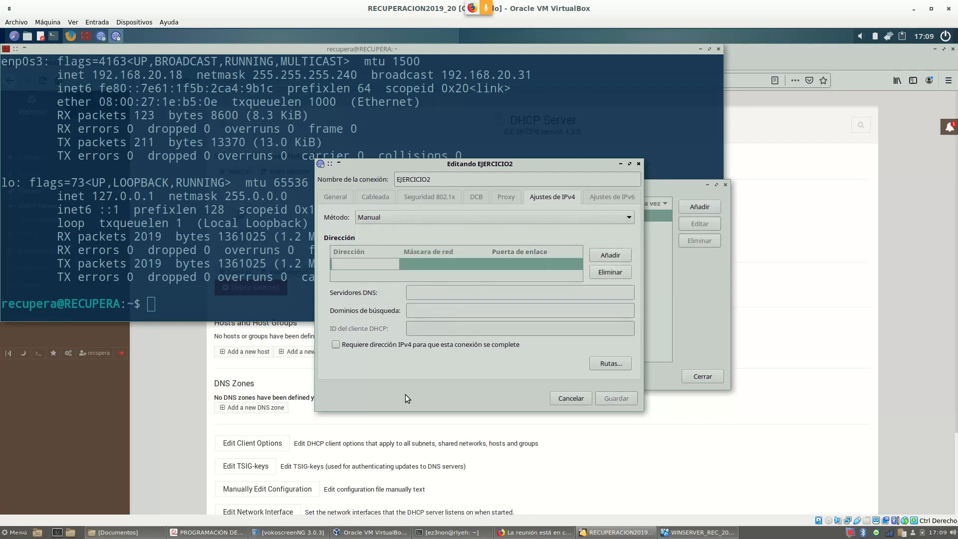
pyautogui.write('192.1')
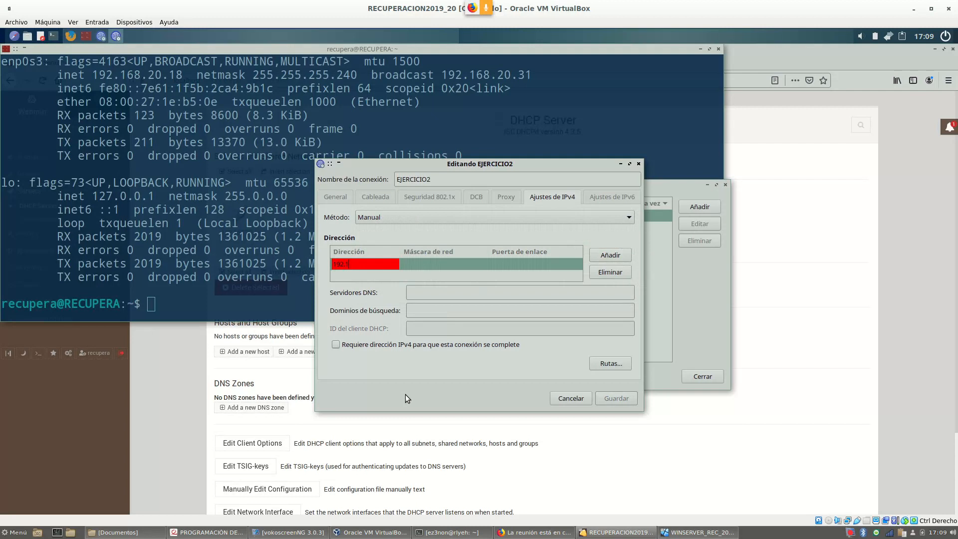
pyautogui.write('68.2.2')
pyautogui.click(230, 532)
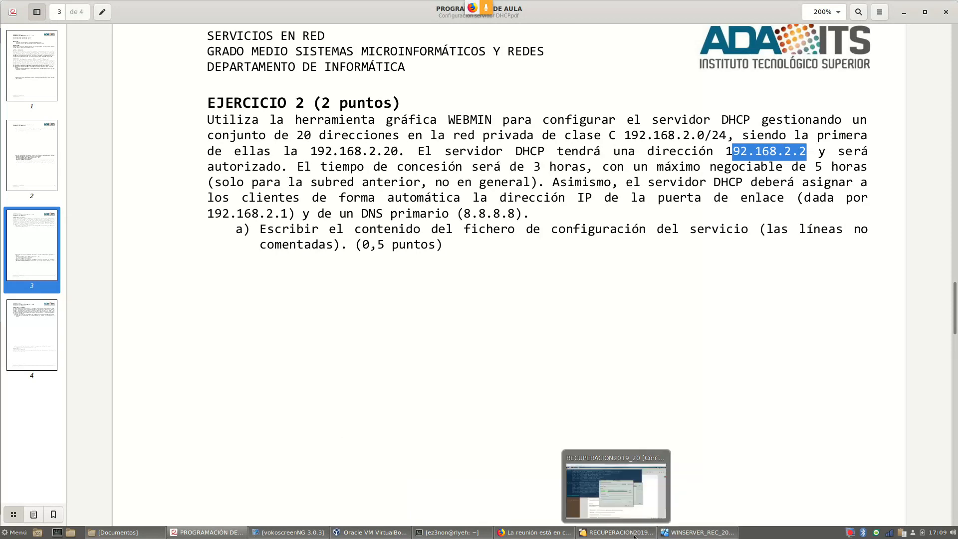
pyautogui.click(615, 532)
pyautogui.press('Tab')
pyautogui.write('24')
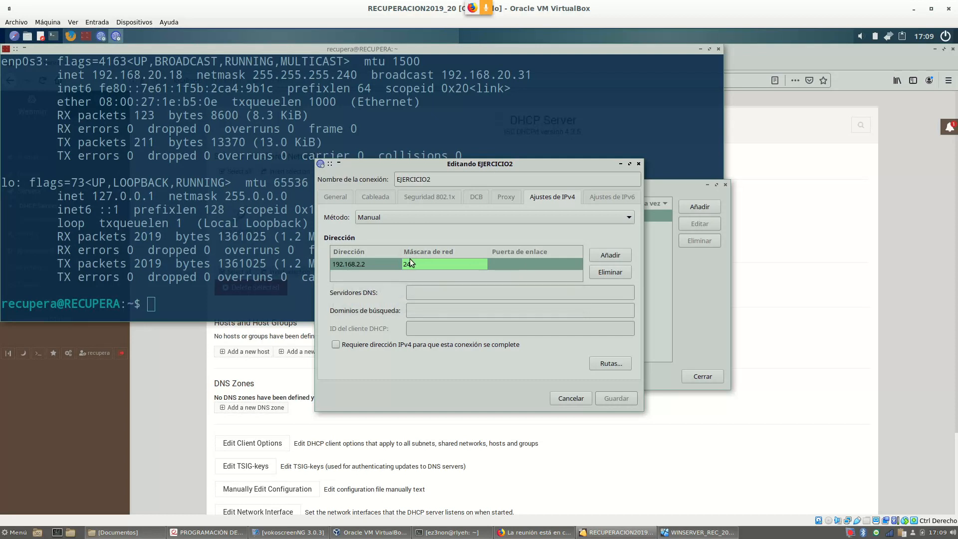
# Set gateway 192.168.2.1 and DNS server 8.8.8.8, then save the EJERCICIO2 connection
pyautogui.click(534, 267)
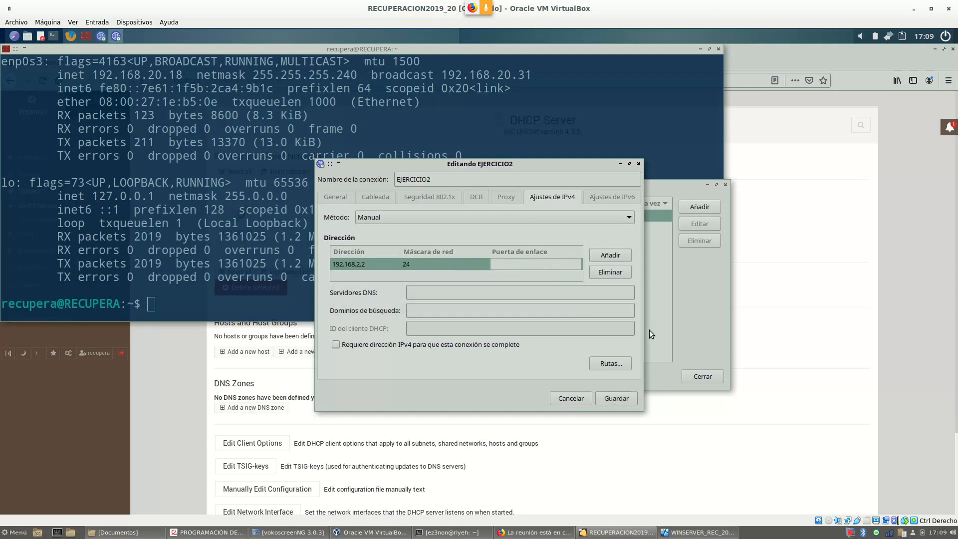
pyautogui.write('192.168.2.1')
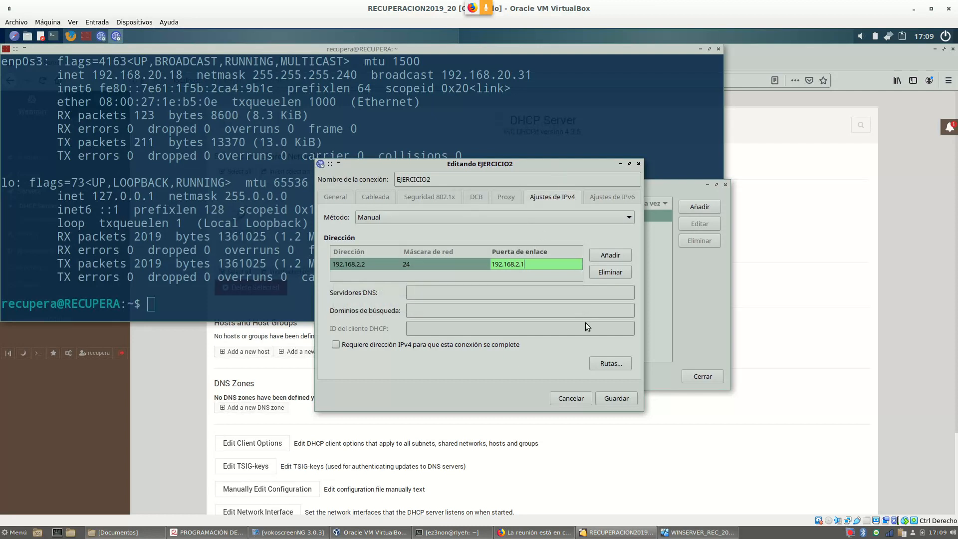
pyautogui.press('Return')
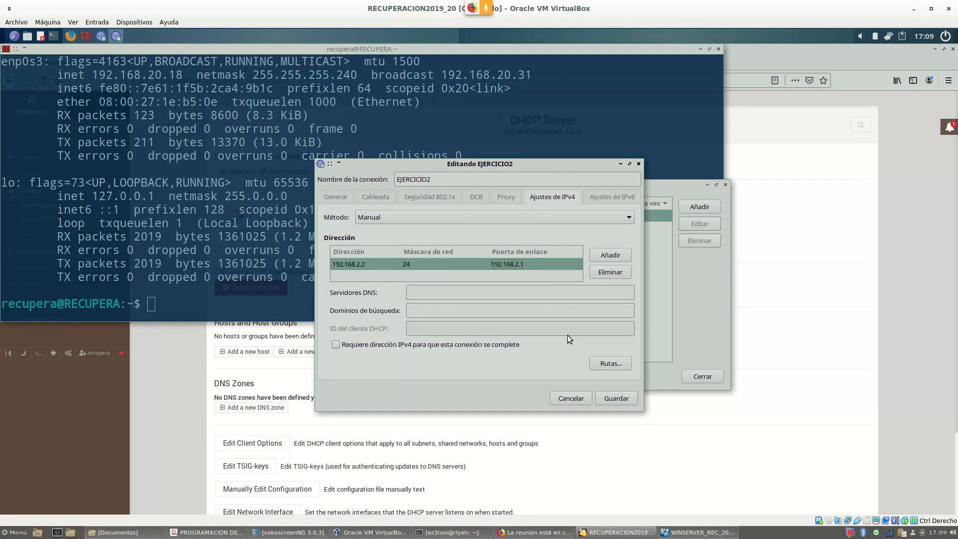
pyautogui.click(455, 294)
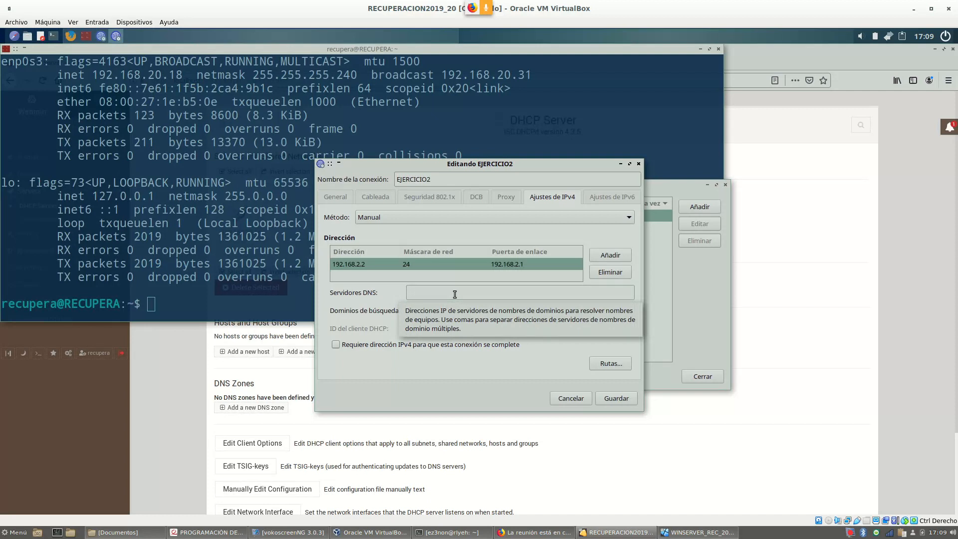
pyautogui.write('8.8.8.8')
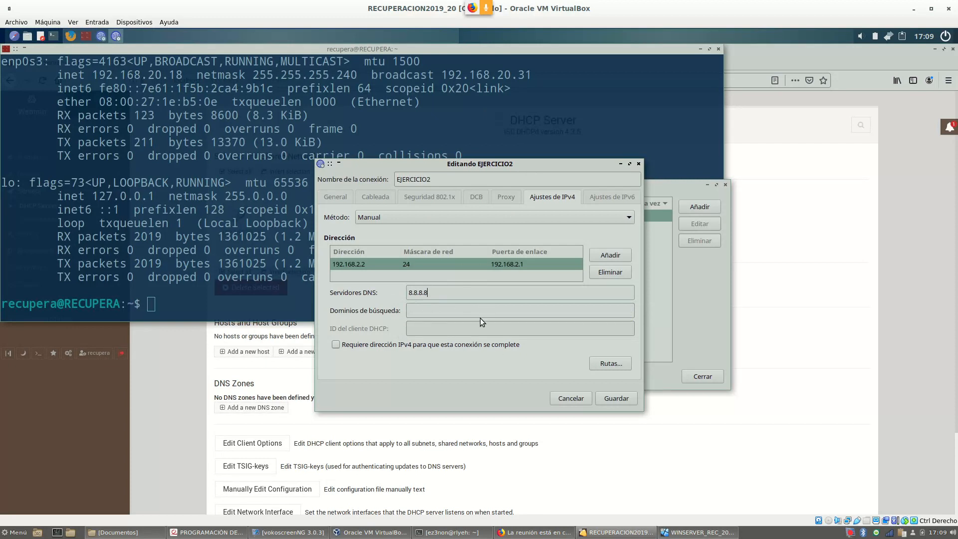
pyautogui.click(619, 399)
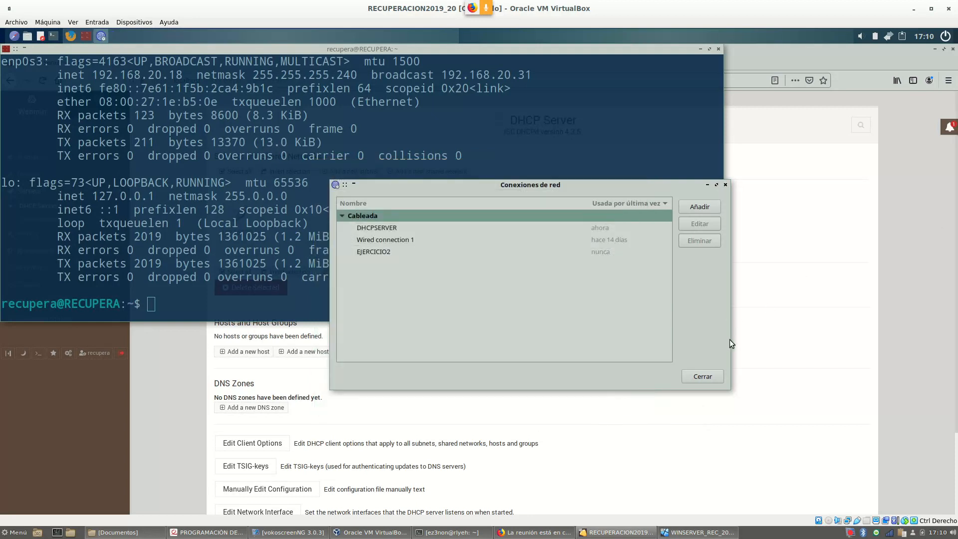
# Close Conexiones de red and activate EJERCICIO2 from the tray network menu
pyautogui.click(701, 378)
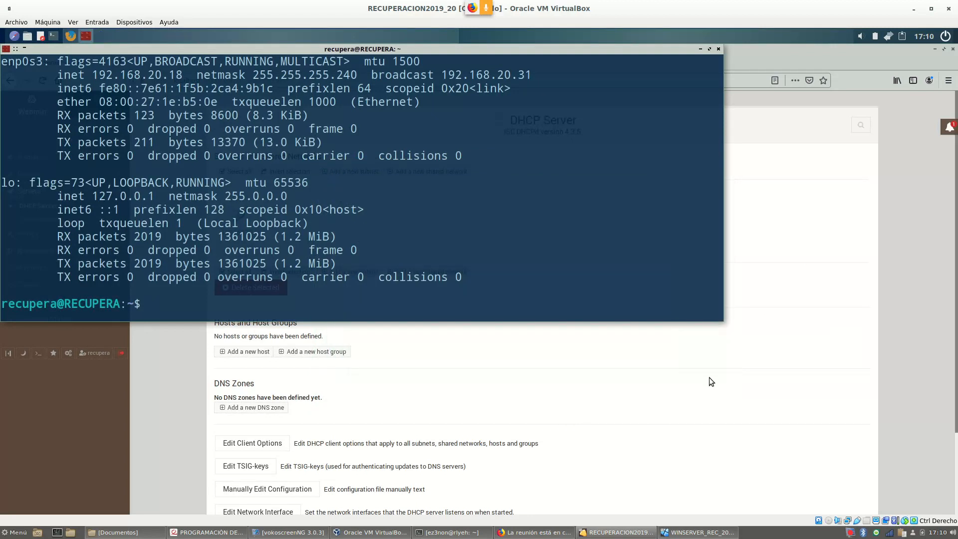
pyautogui.click(887, 37)
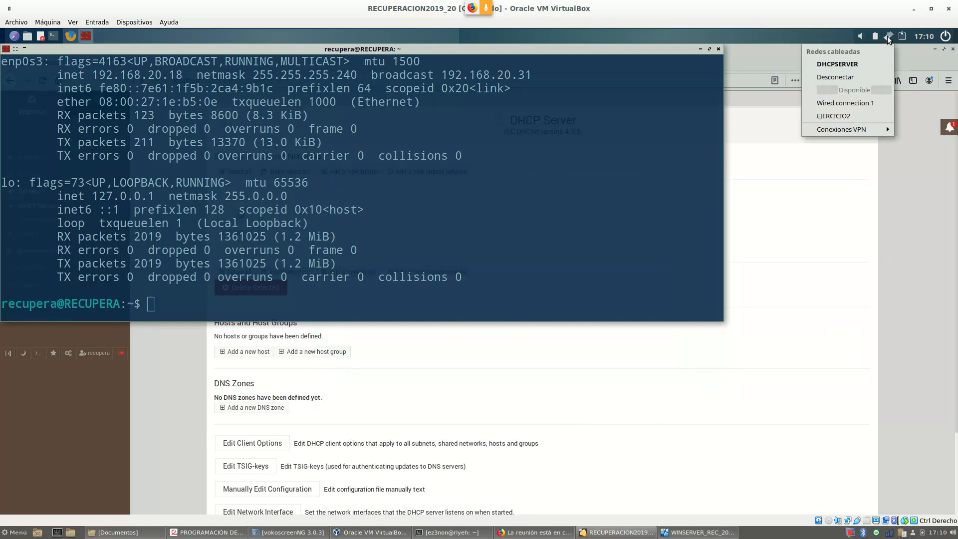
pyautogui.click(854, 116)
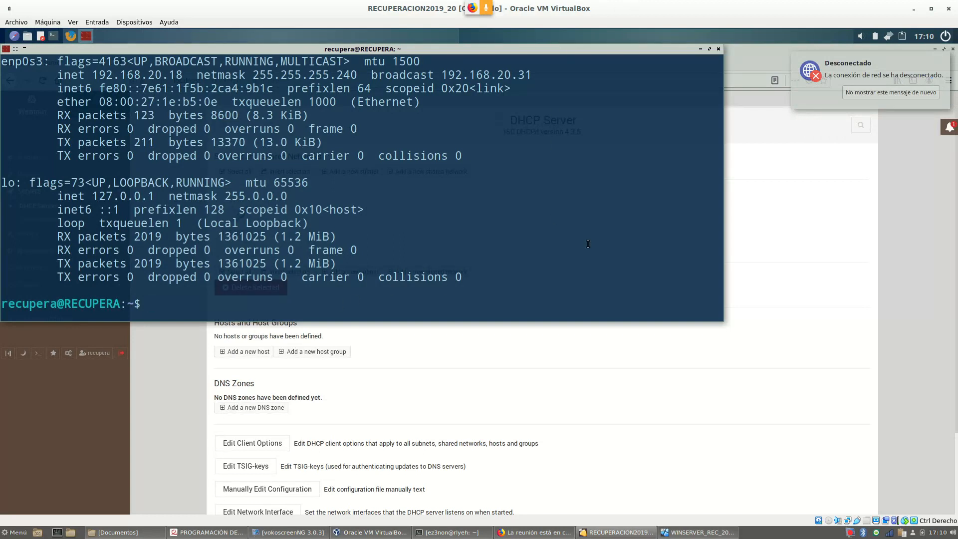
# Run ifconfig to confirm enp0s3 has 192.168.2.2, then move the terminal aside
pyautogui.write('IFCONFI')
pyautogui.press('BackSpace')
pyautogui.press('BackSpace')
pyautogui.press('BackSpace')
pyautogui.press('BackSpace')
pyautogui.press('BackSpace')
pyautogui.press('BackSpace')
pyautogui.press('BackSpace')
pyautogui.write('ifocn')
pyautogui.press('BackSpace')
pyautogui.press('BackSpace')
pyautogui.press('BackSpace')
pyautogui.write('config')
pyautogui.press('Return')
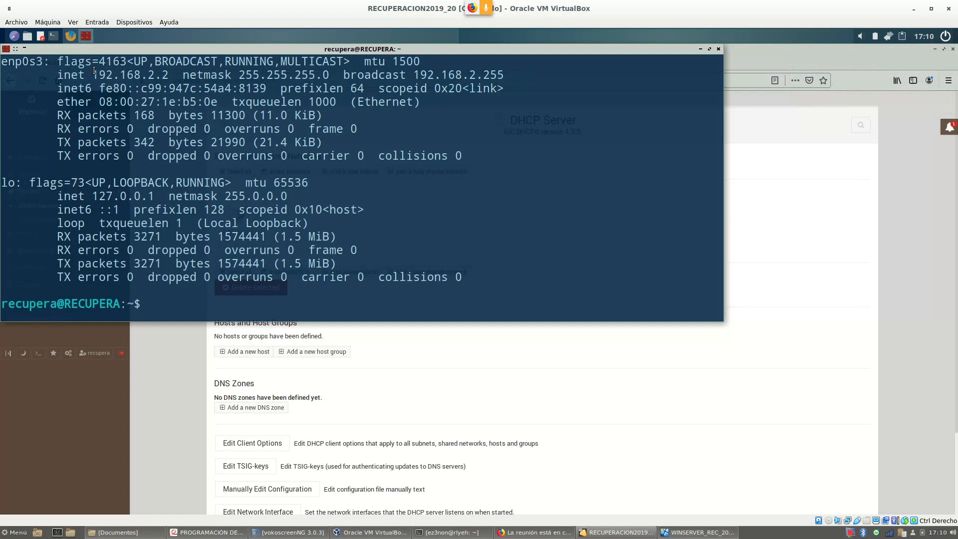
pyautogui.moveTo(95, 72); pyautogui.dragTo(167, 76)
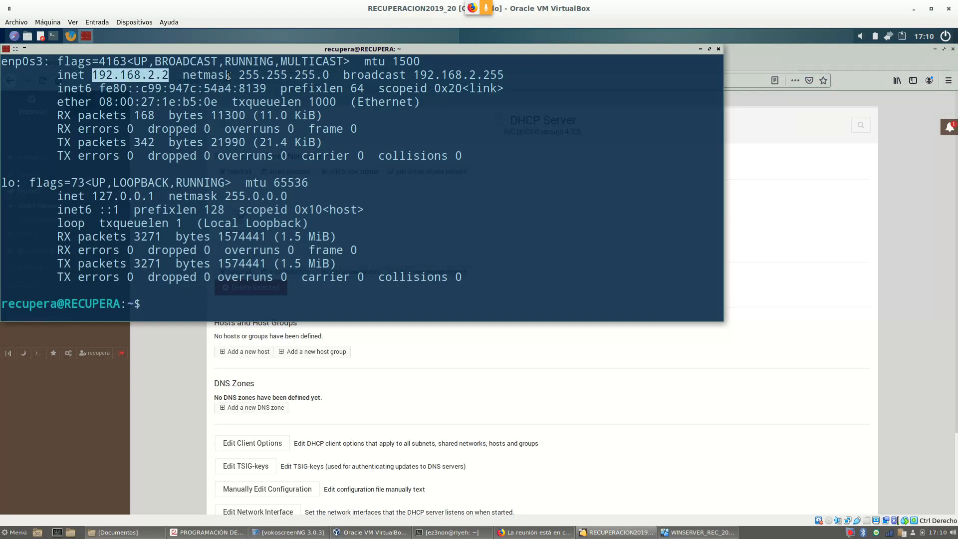
pyautogui.moveTo(369, 50); pyautogui.dragTo(655, 246)
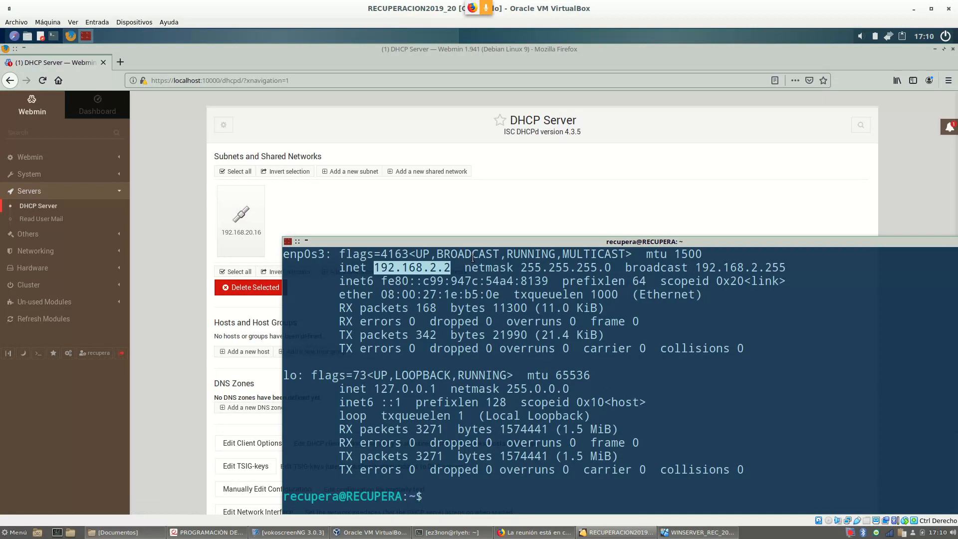
# Raise the terminal output and place the un-maximized exercise PDF on the right of the screen
pyautogui.moveTo(474, 243); pyautogui.dragTo(474, 182)
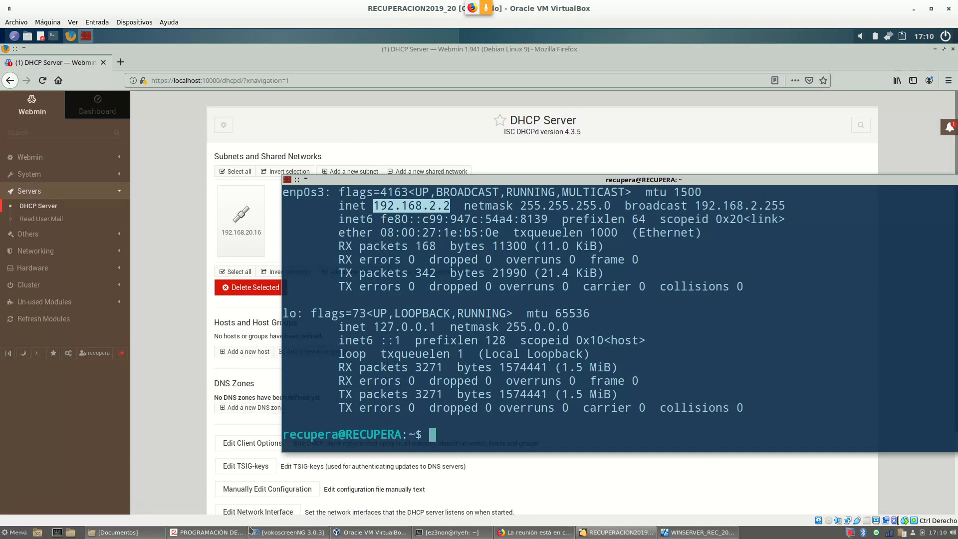
pyautogui.click(198, 533)
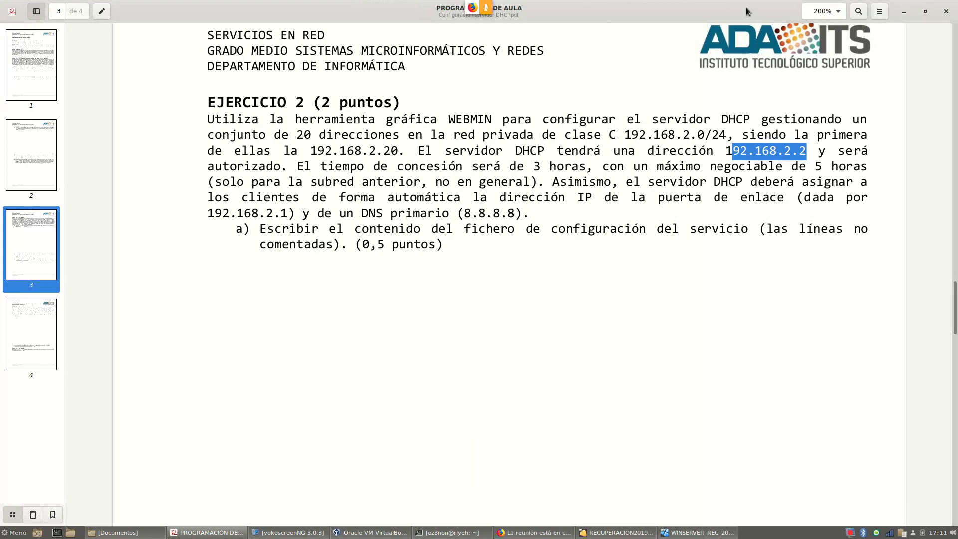
pyautogui.moveTo(747, 16); pyautogui.dragTo(791, 105)
pyautogui.moveTo(354, 107); pyautogui.dragTo(761, 102)
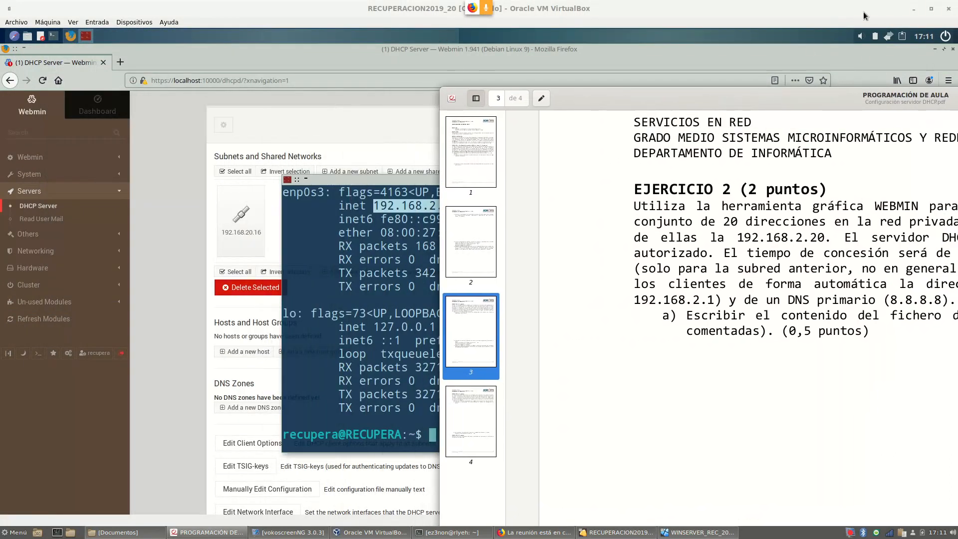
# Restore and resize the VM window beside the PDF and minimize the guest terminal
pyautogui.click(931, 10)
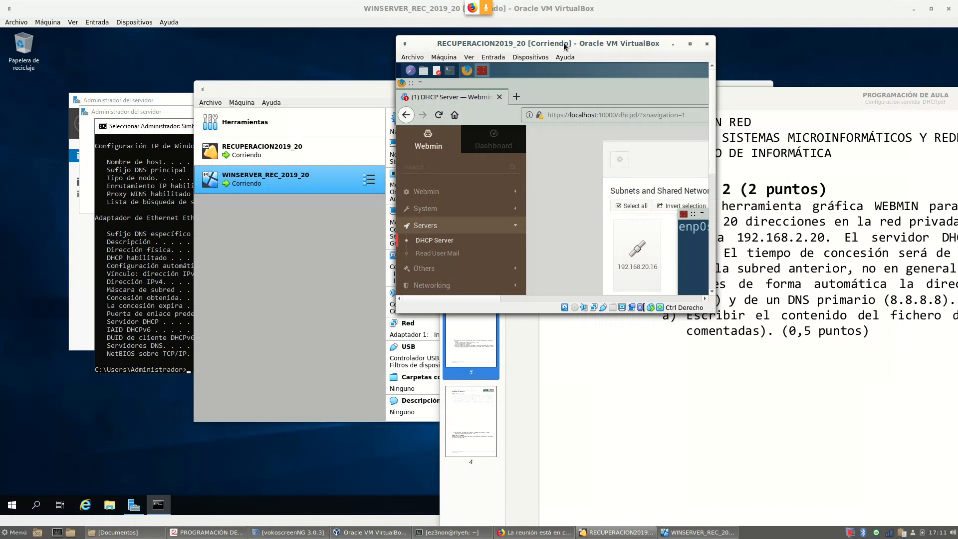
pyautogui.moveTo(565, 46); pyautogui.dragTo(161, 59)
pyautogui.moveTo(341, 326); pyautogui.dragTo(776, 510)
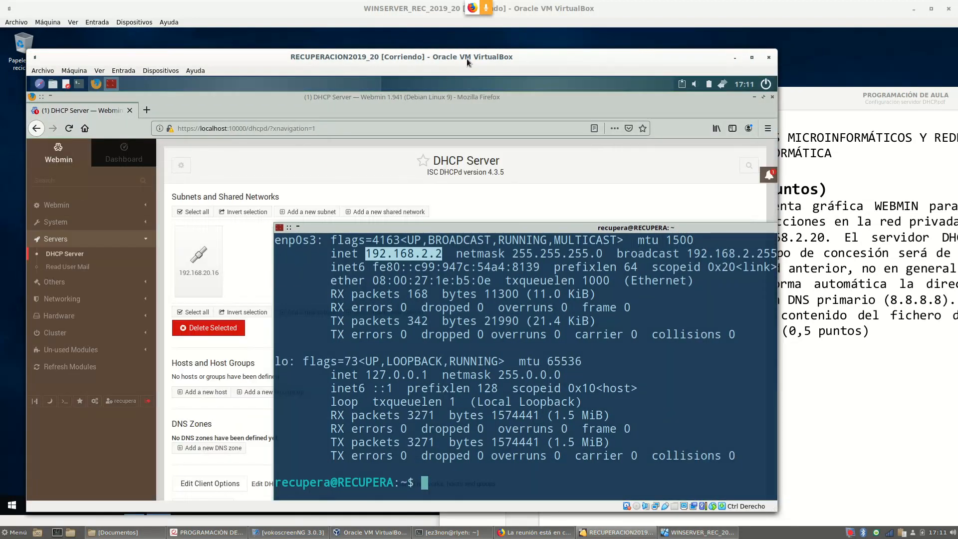
pyautogui.moveTo(708, 232); pyautogui.dragTo(437, 227)
pyautogui.click(711, 224)
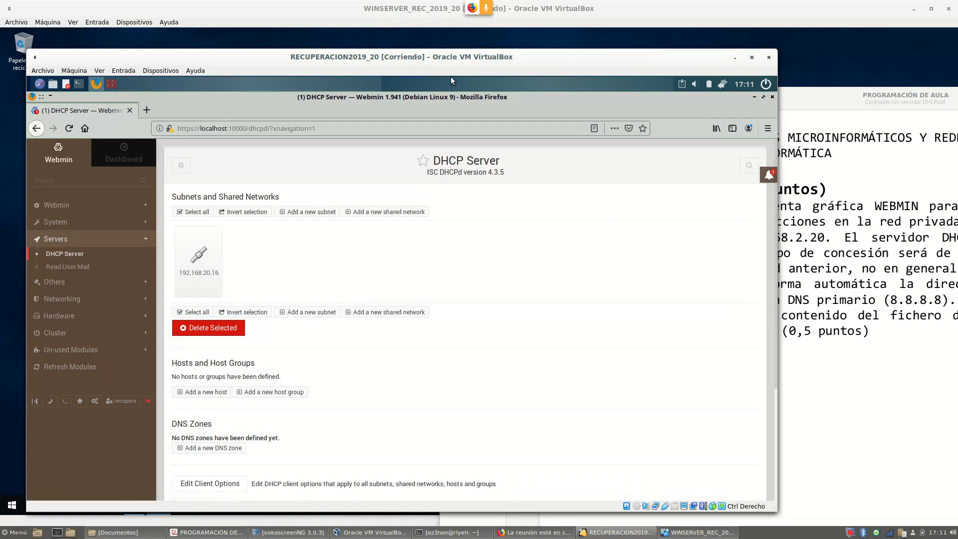
pyautogui.moveTo(588, 59); pyautogui.dragTo(584, 29)
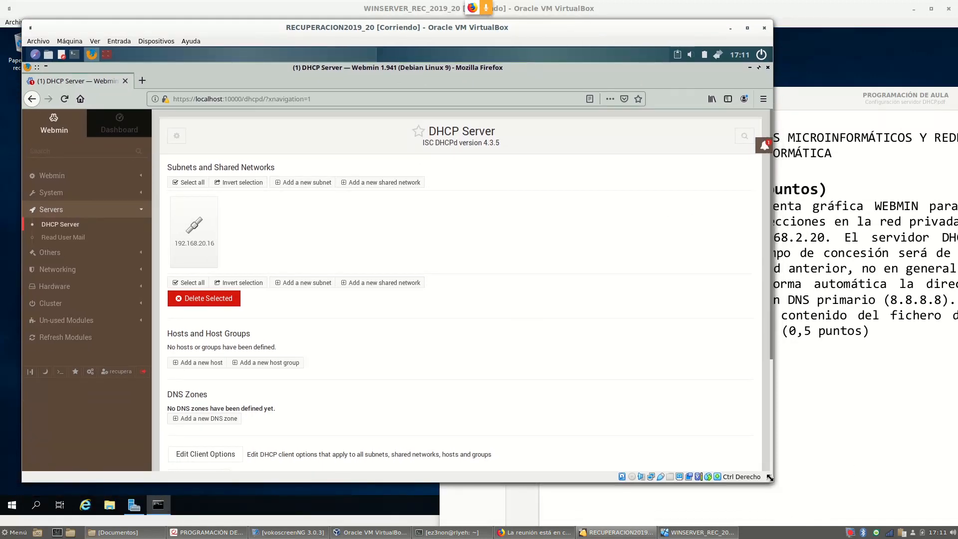
pyautogui.moveTo(770, 478); pyautogui.dragTo(820, 486)
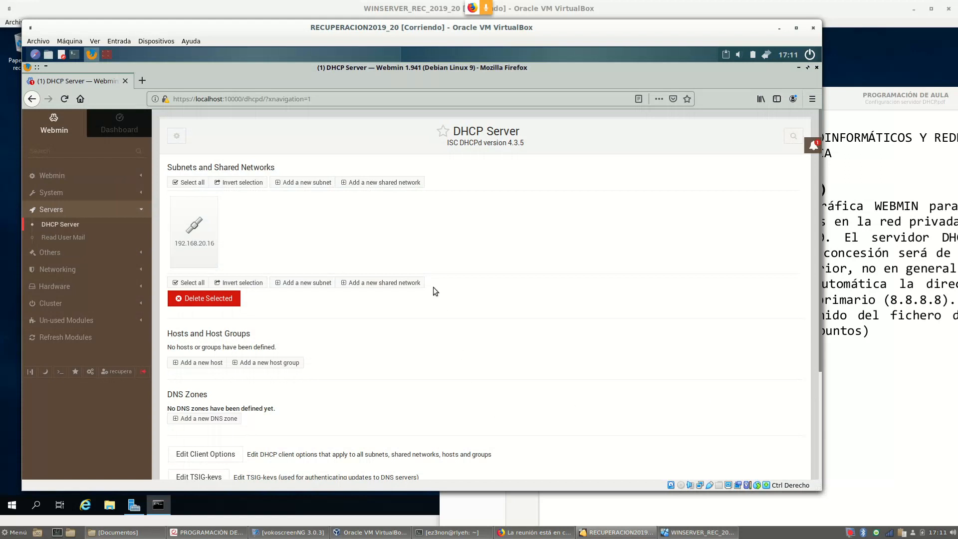
# Review Client Options (example.org domain, 1200-second default lease), then return to the scrolled-down module index
pyautogui.scroll(-5, 433, 286)
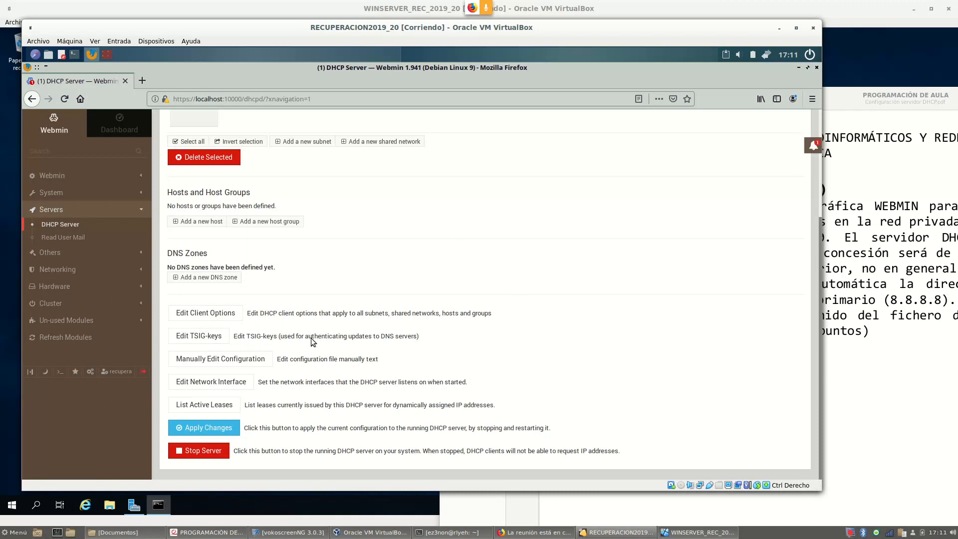
pyautogui.click(194, 316)
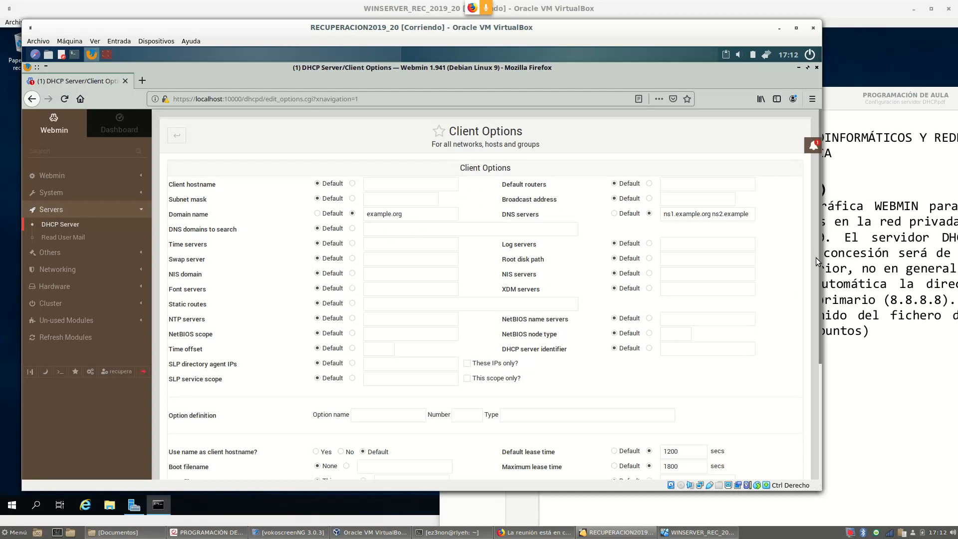
pyautogui.moveTo(814, 263); pyautogui.dragTo(810, 279)
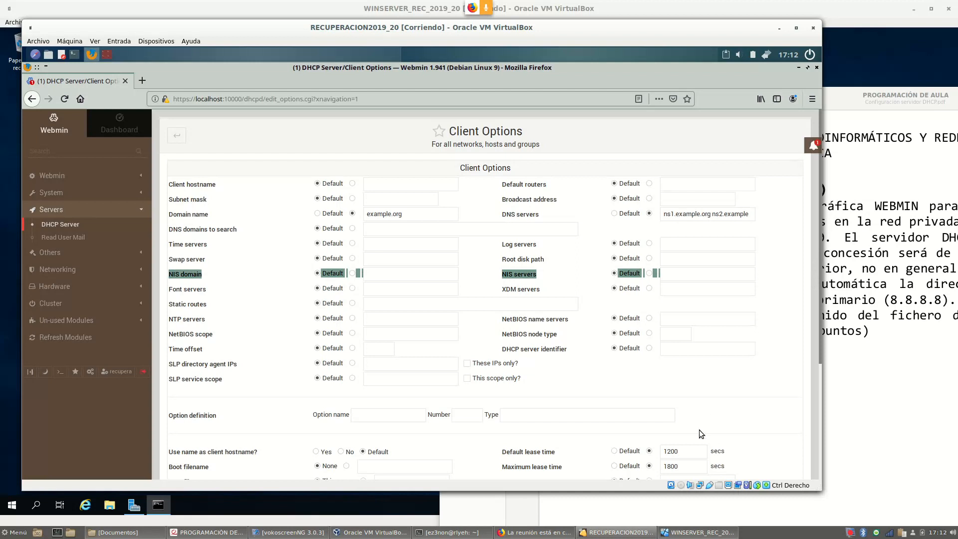
pyautogui.click(390, 228)
pyautogui.moveTo(417, 213); pyautogui.dragTo(355, 213)
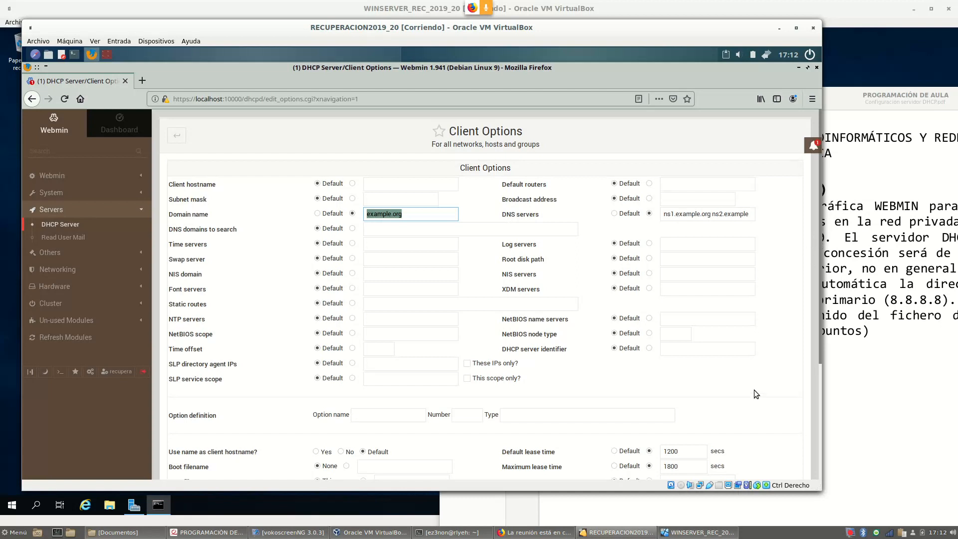
pyautogui.moveTo(686, 453); pyautogui.dragTo(625, 462)
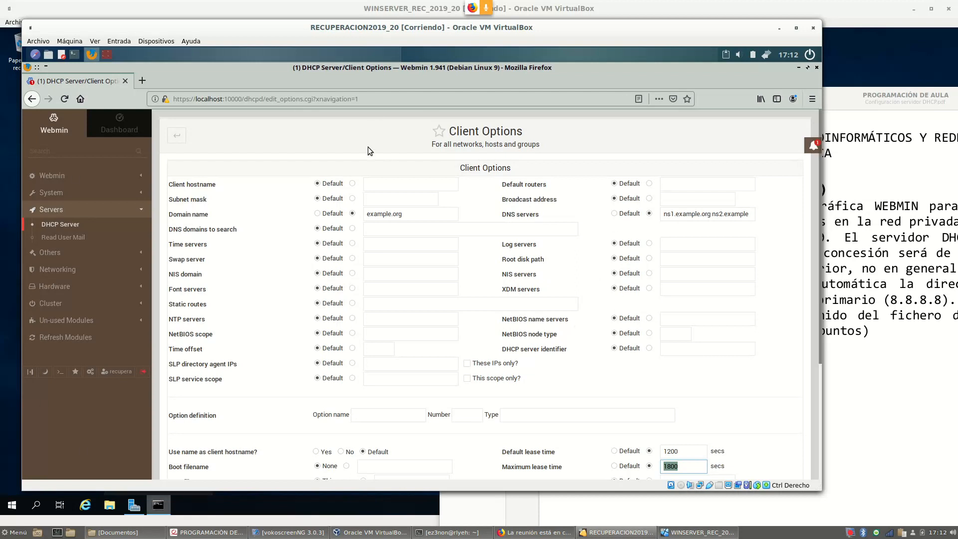
pyautogui.click(178, 137)
pyautogui.scroll(-3, 352, 275)
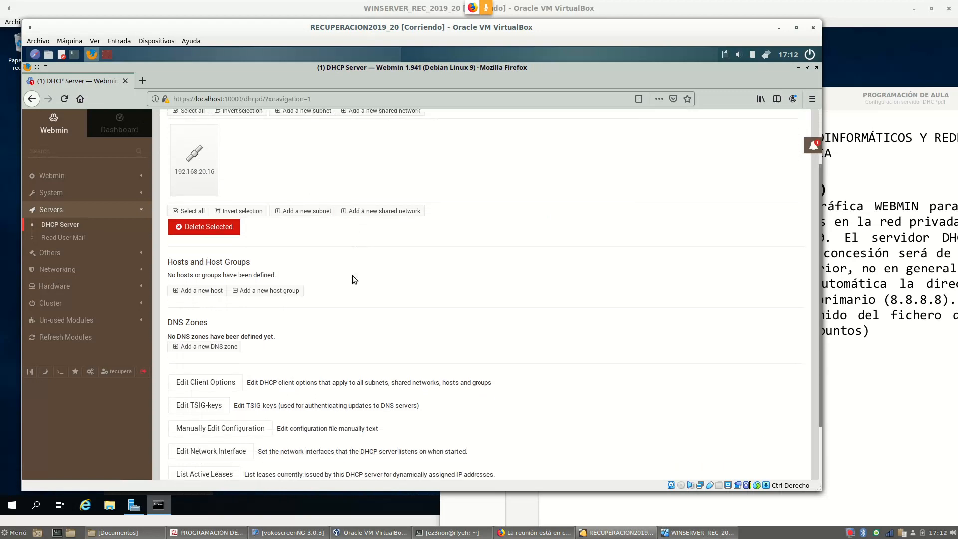
pyautogui.scroll(-3, 352, 280)
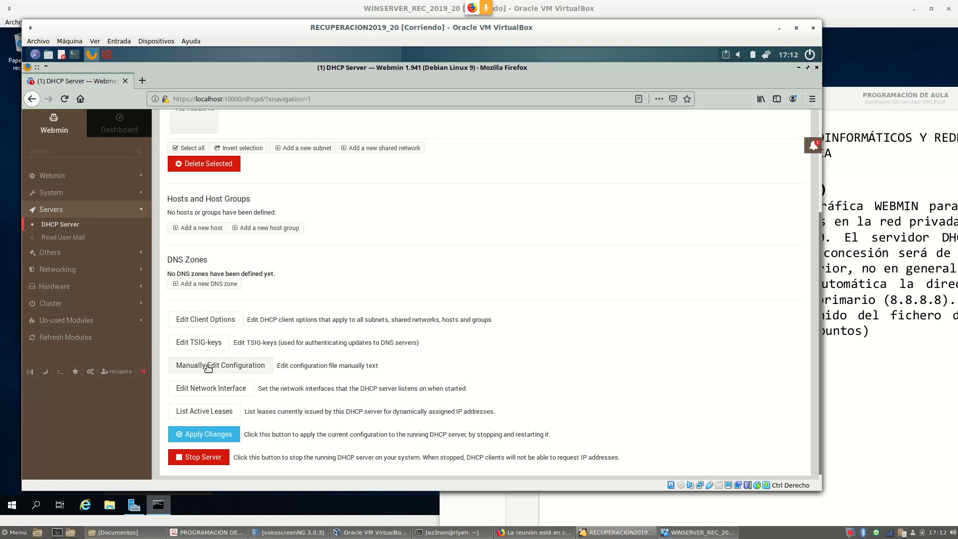
# View dhcpd.conf, highlighting the domain and lease-time lines 7–10, then return to the main page
pyautogui.click(240, 369)
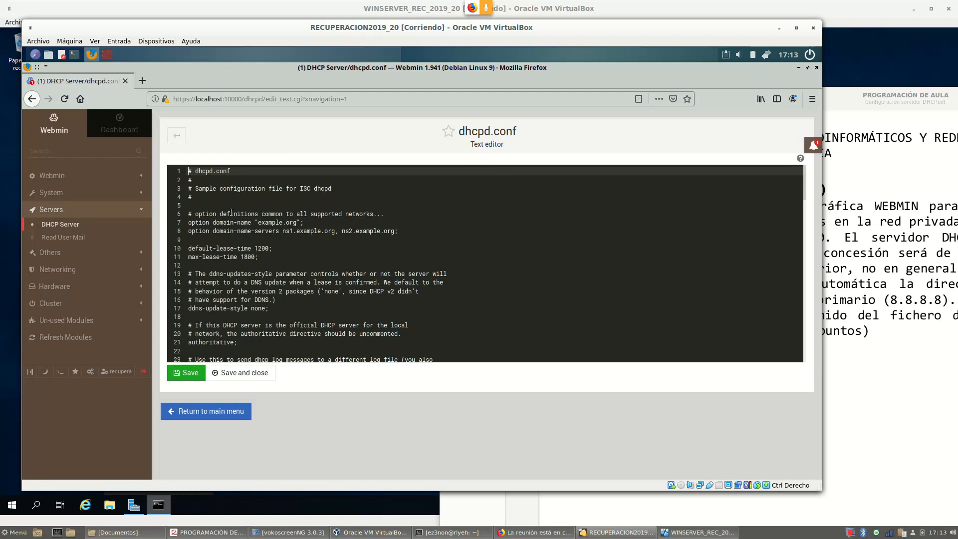
pyautogui.scroll(-1, 231, 213)
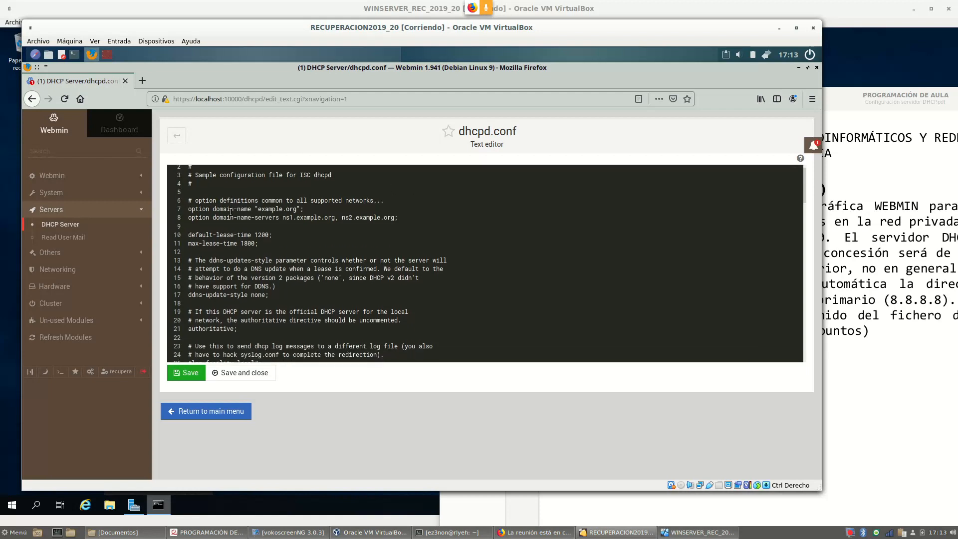
pyautogui.scroll(1, 231, 211)
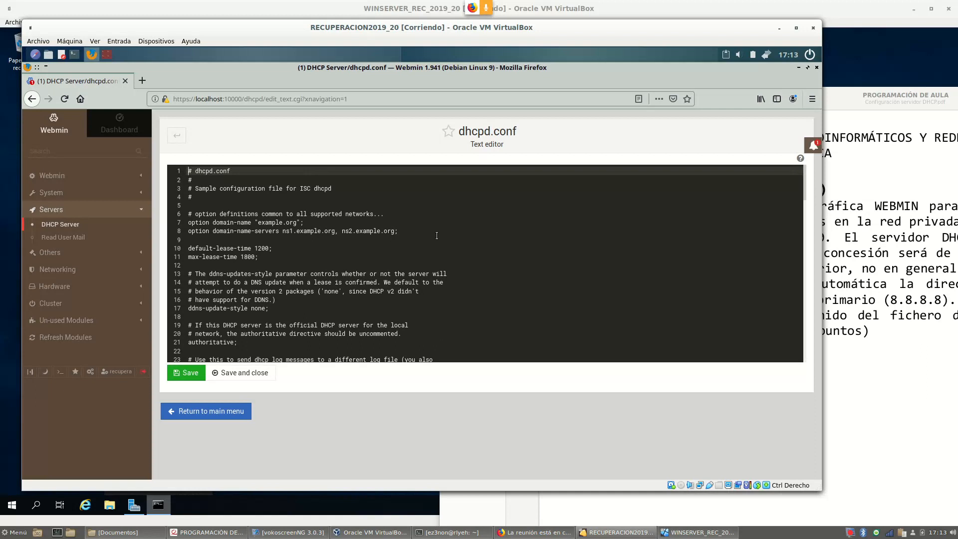
pyautogui.moveTo(188, 257); pyautogui.dragTo(175, 224)
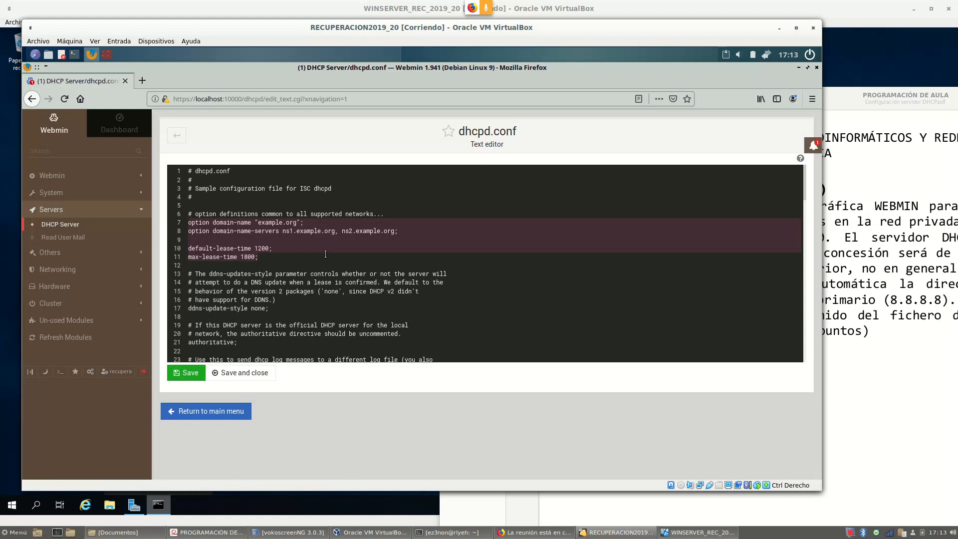
pyautogui.scroll(-3, 324, 257)
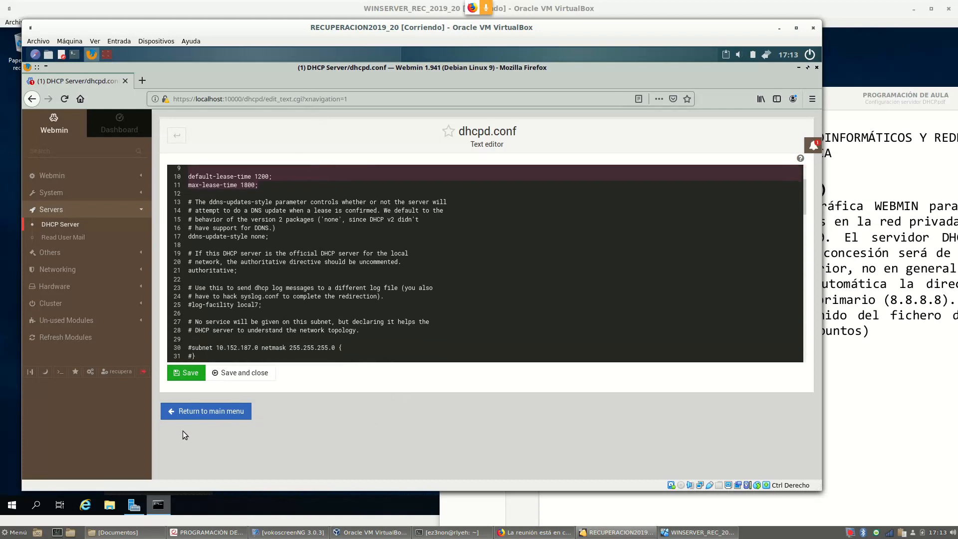
pyautogui.click(188, 412)
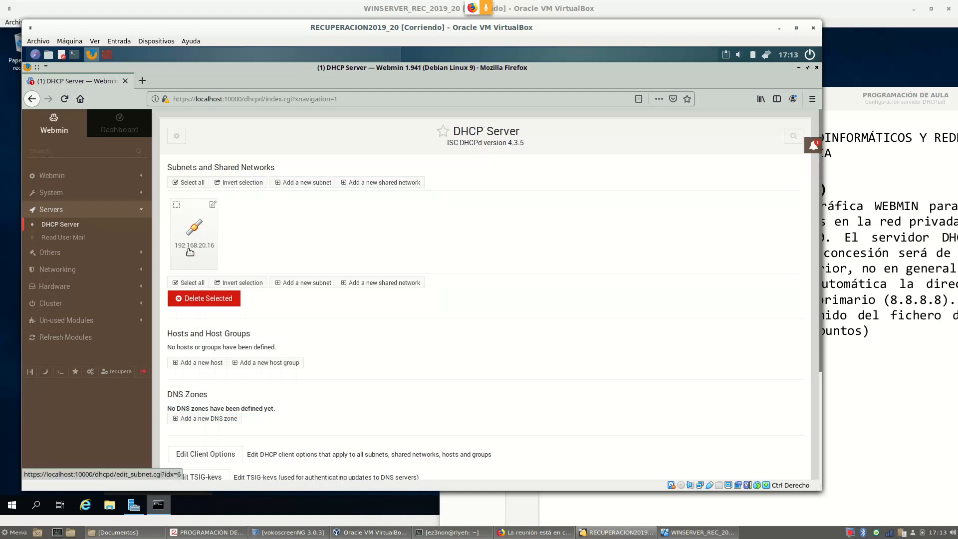
# Reopen dhcpd.conf, highlight the 192.168.20.16 subnet block on lines 42–45, and return
pyautogui.scroll(-2, 376, 267)
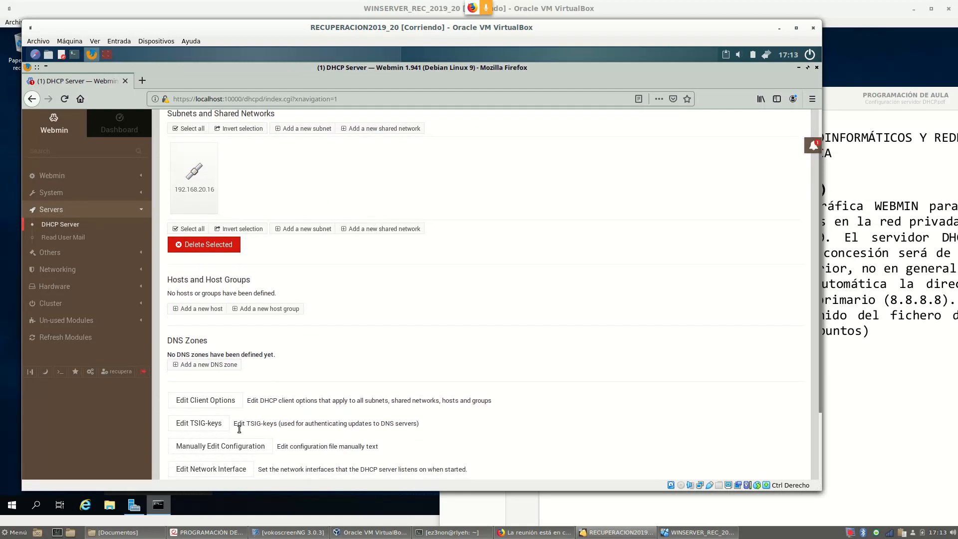
pyautogui.click(217, 446)
pyautogui.scroll(-8, 325, 293)
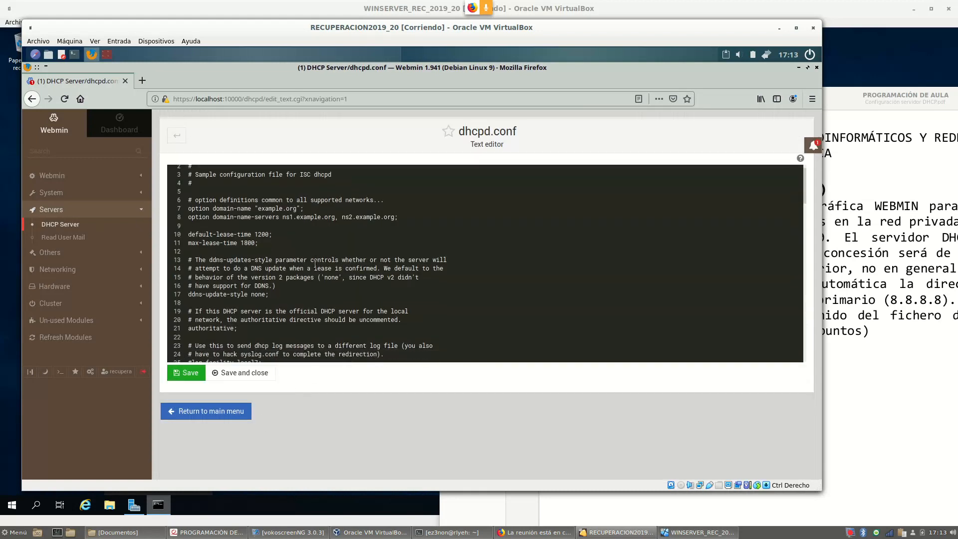
pyautogui.scroll(-1, 315, 267)
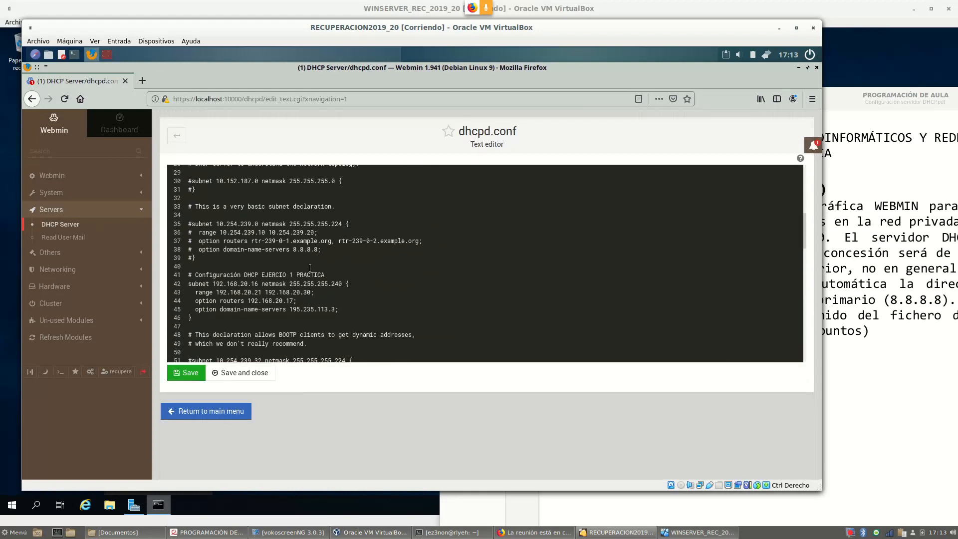
pyautogui.click(192, 308)
pyautogui.moveTo(189, 283); pyautogui.dragTo(457, 314)
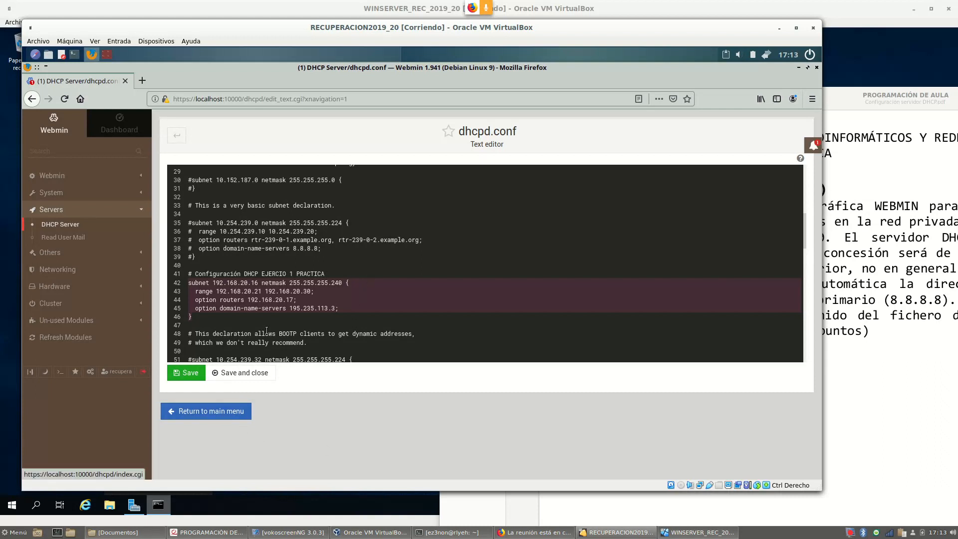
pyautogui.click(238, 413)
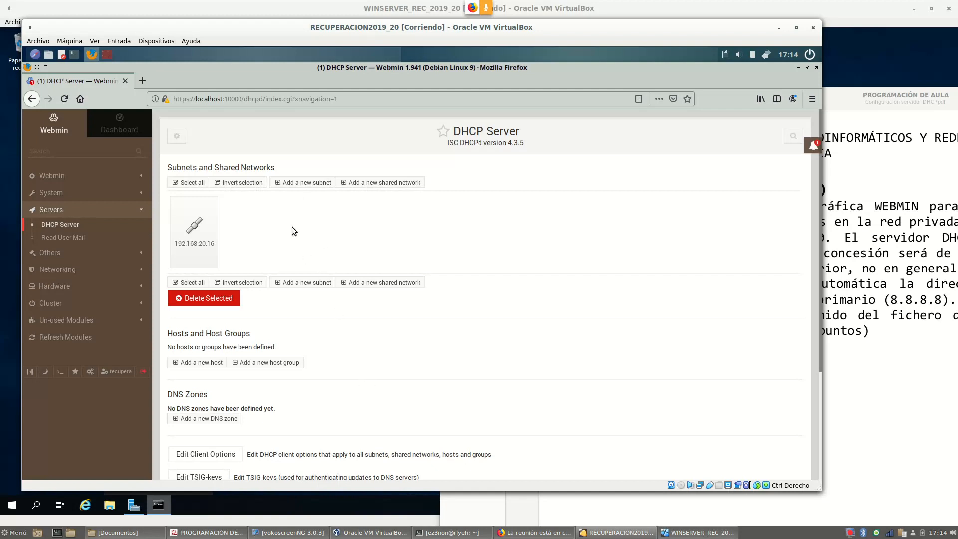
# On the Create Subnet form, enter the subnet description 'EJERCICIO 2 PRÁCTICA DHCP'
pyautogui.click(298, 183)
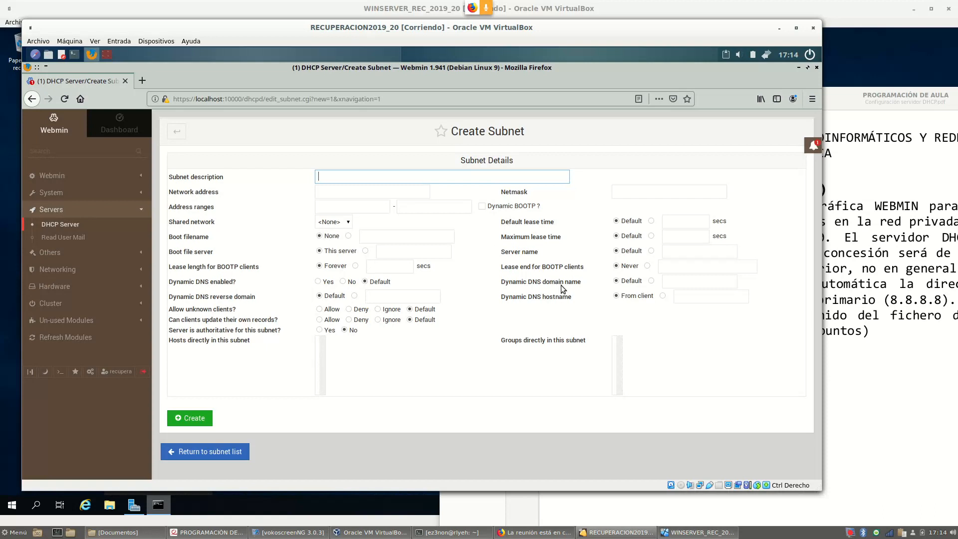
pyautogui.write('EJERCICIO 2 PRÁCTICA DHCP')
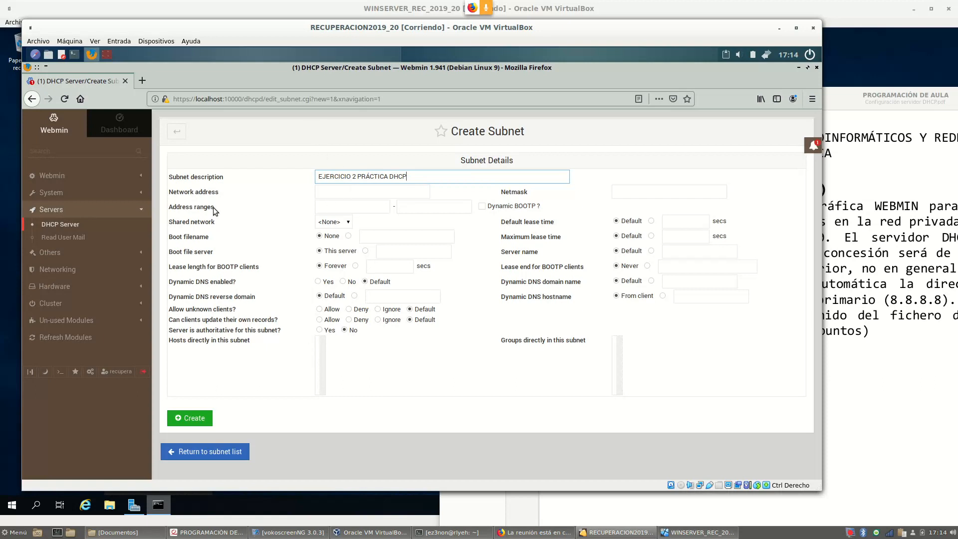
pyautogui.click(326, 194)
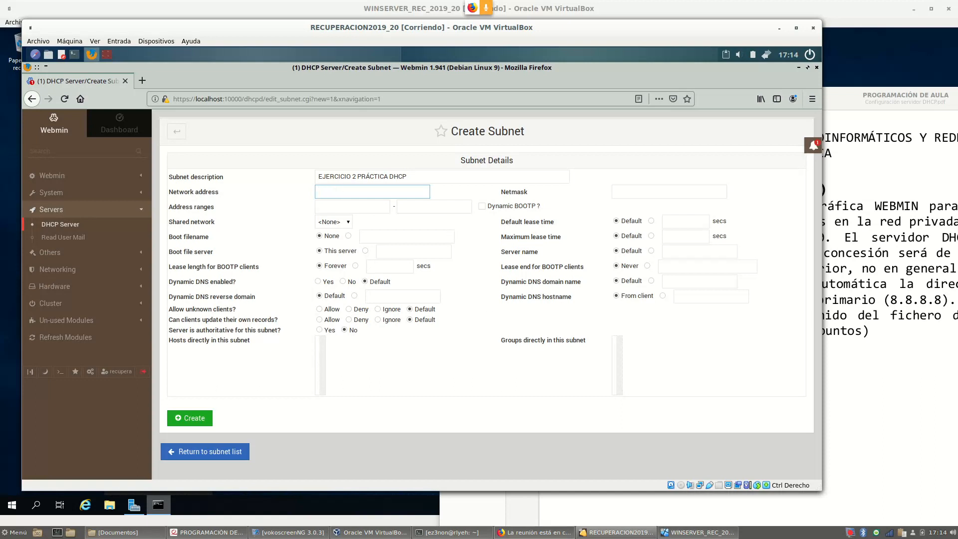
# Look up the network 192.168.2.0 in the exercise PDF
pyautogui.click(865, 100)
pyautogui.doubleClick(843, 100)
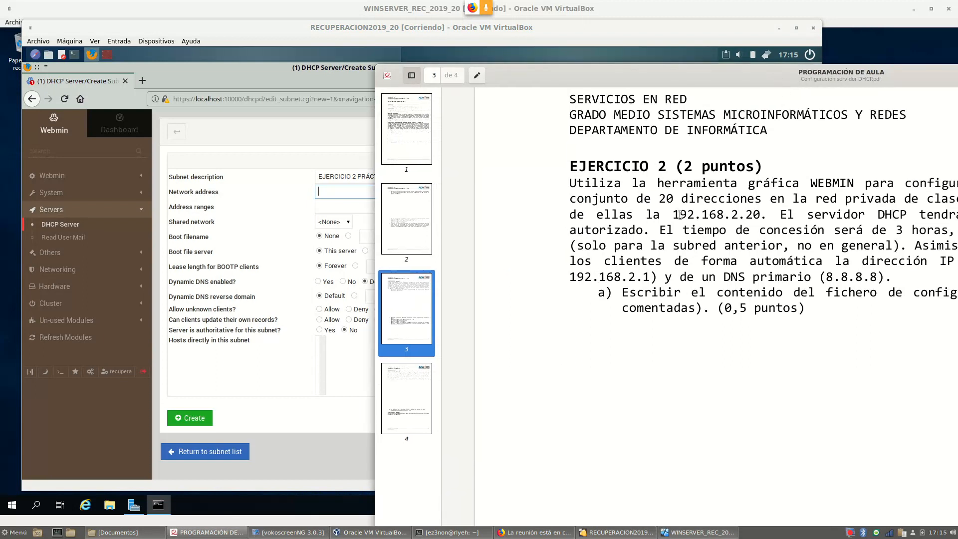
pyautogui.moveTo(754, 74); pyautogui.dragTo(471, 55)
pyautogui.moveTo(708, 179); pyautogui.dragTo(787, 180)
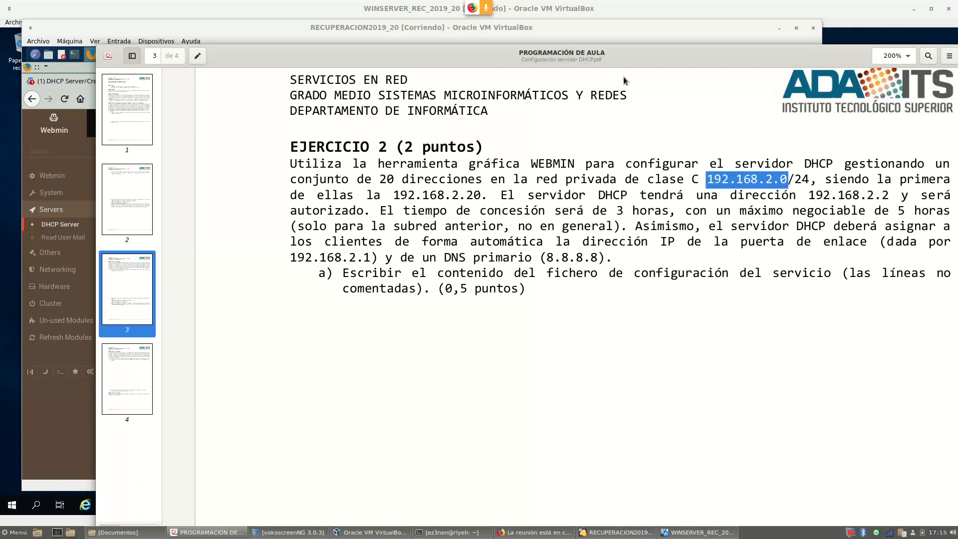
pyautogui.moveTo(516, 55); pyautogui.dragTo(596, 78)
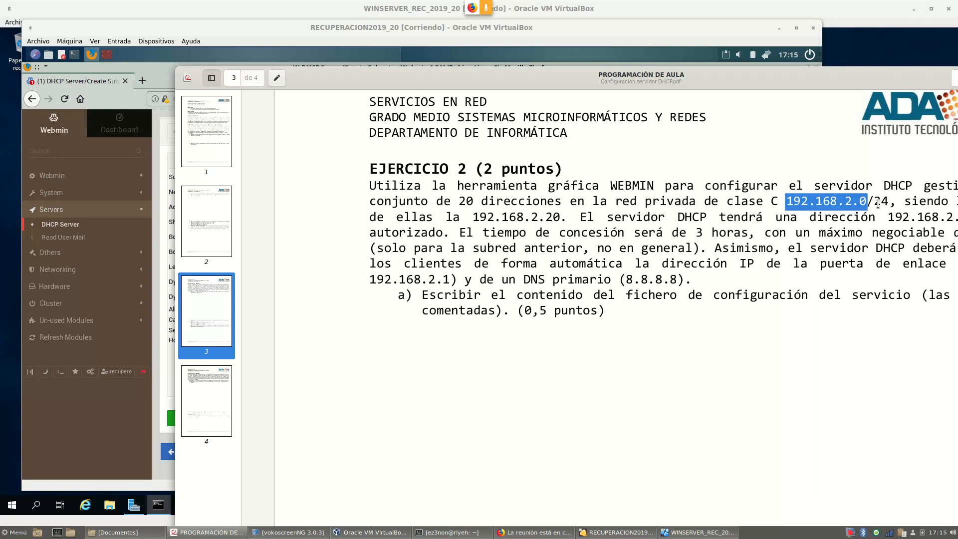
pyautogui.moveTo(670, 80); pyautogui.dragTo(720, 156)
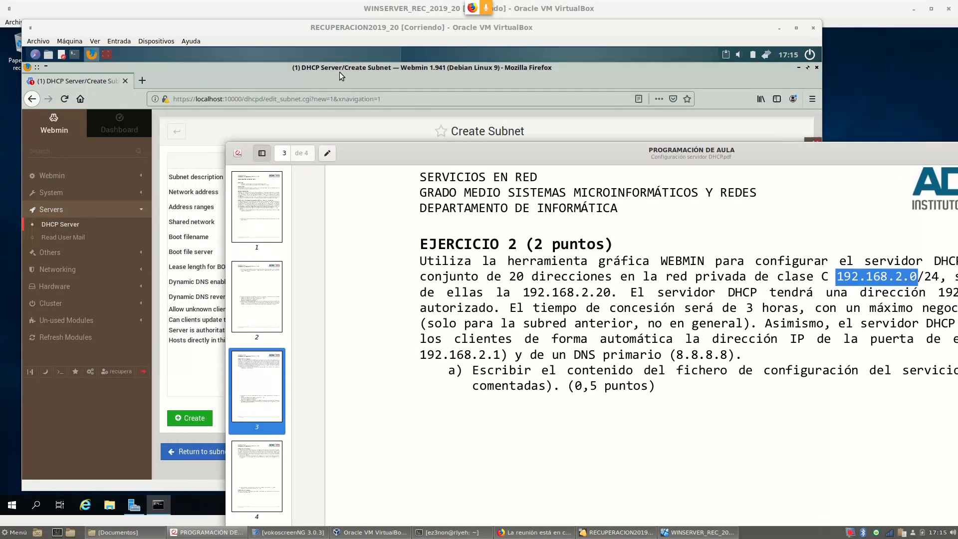
# Enter network address 192.168.2.0 and netmask 255.255.255.0 on the Create Subnet form
pyautogui.click(279, 73)
pyautogui.write('192.168.2.0')
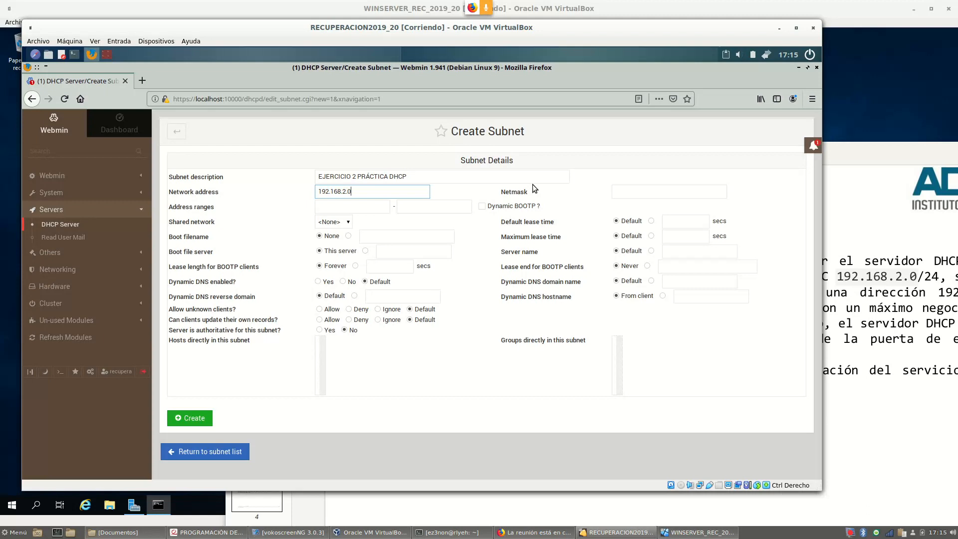
pyautogui.click(659, 193)
pyautogui.write('255.255.2')
pyautogui.write('55.255.0')
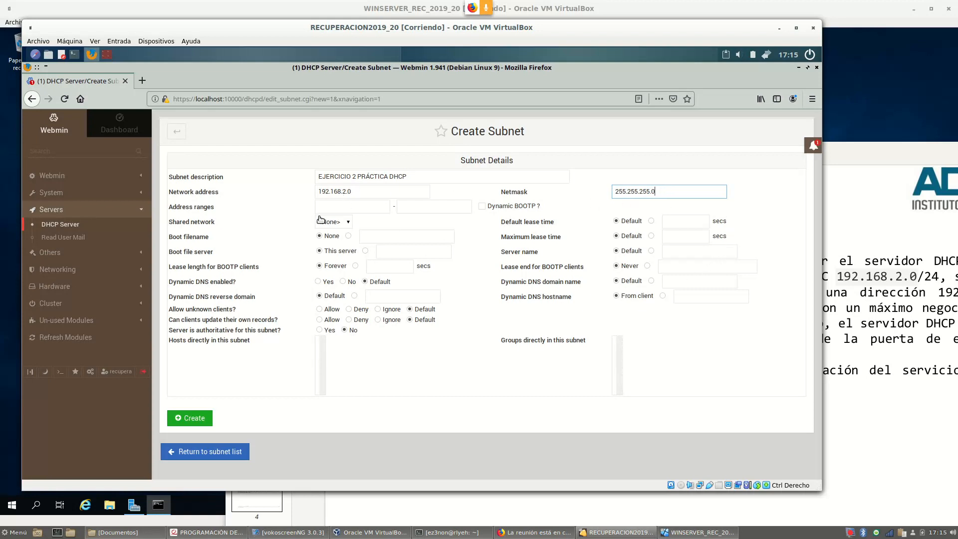
pyautogui.moveTo(170, 208); pyautogui.dragTo(217, 210)
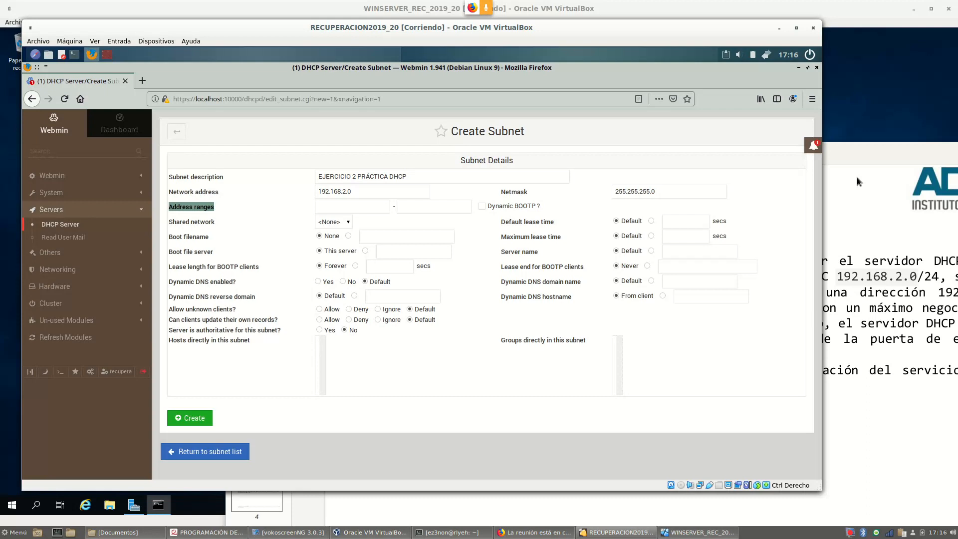
# Find the first address 192.168.2.20 in the exercise PDF
pyautogui.click(893, 158)
pyautogui.moveTo(877, 156); pyautogui.dragTo(704, 103)
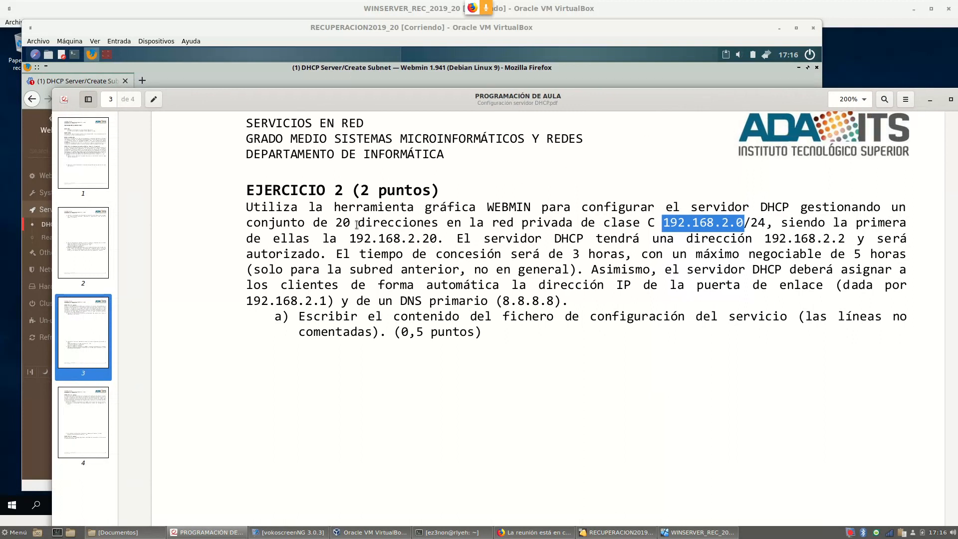
pyautogui.moveTo(350, 238); pyautogui.dragTo(446, 239)
pyautogui.moveTo(399, 103); pyautogui.dragTo(459, 117)
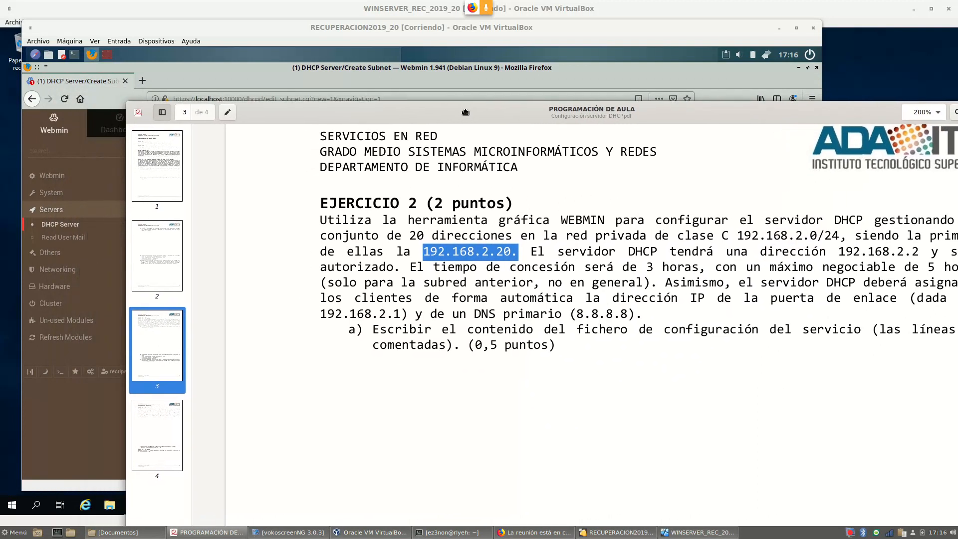
# Enter the address range 192.168.2.20 to 192.168.2.39 on the Create Subnet form
pyautogui.click(86, 84)
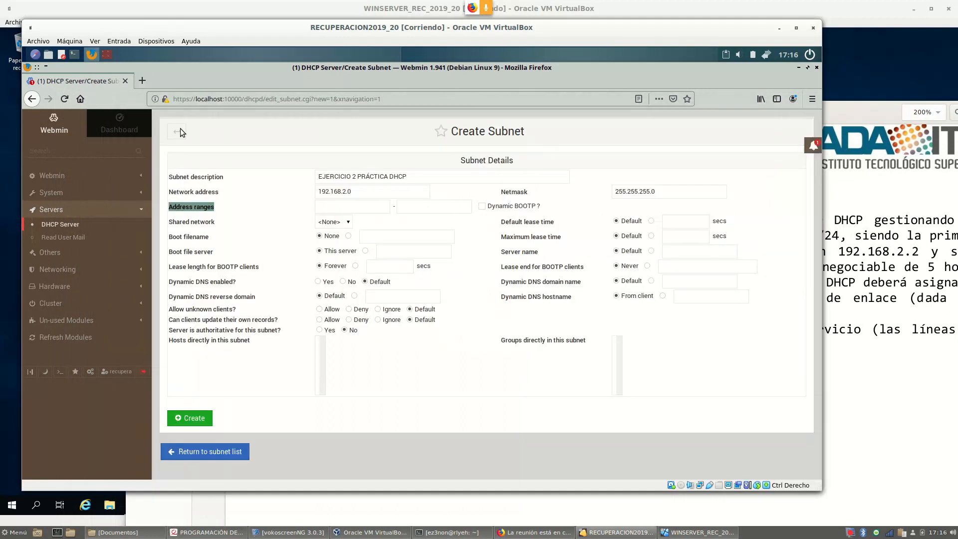
pyautogui.click(327, 207)
pyautogui.write('192.168')
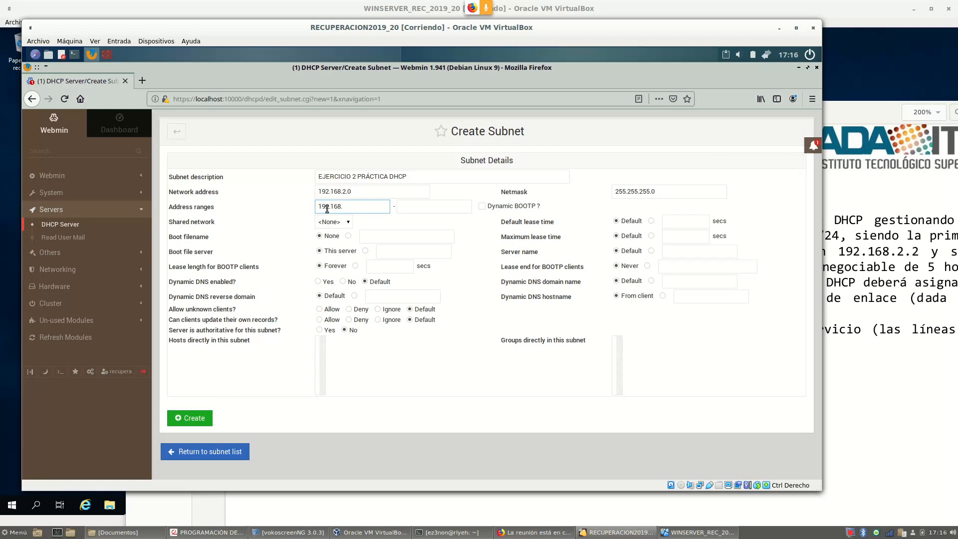
pyautogui.write('.2.20')
pyautogui.click(421, 211)
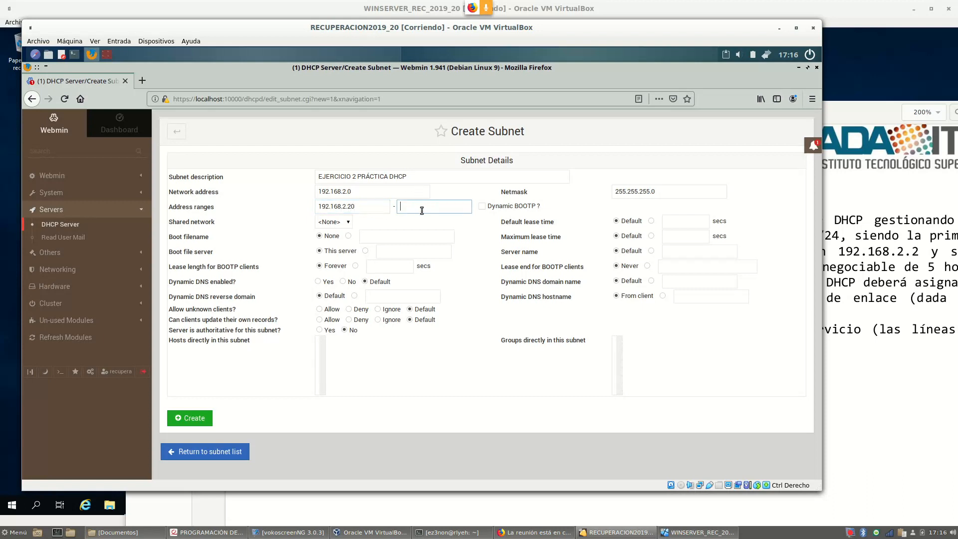
pyautogui.write('192.168.2.39')
# Compute 3600×3 in Calculadora and set the default lease time to 10800 secs
pyautogui.click(865, 109)
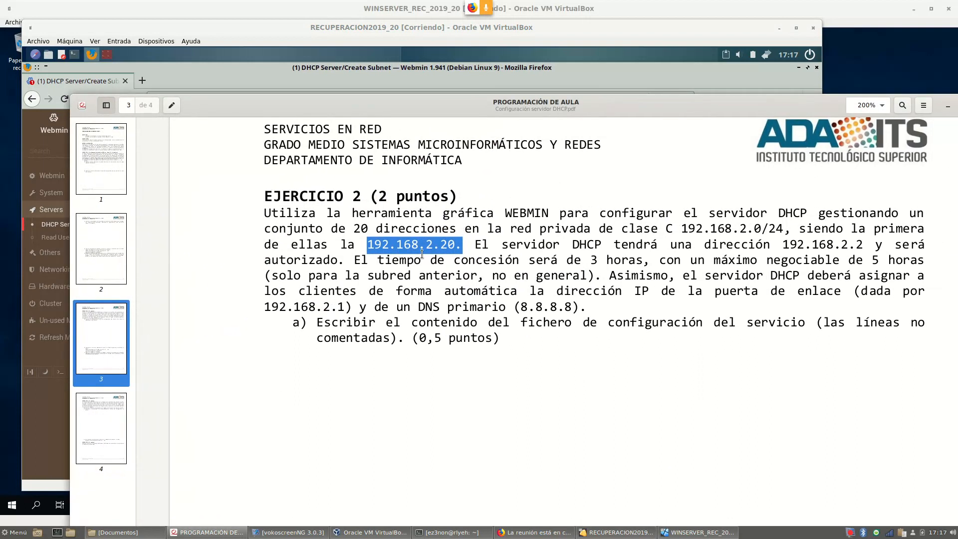
pyautogui.moveTo(568, 258); pyautogui.dragTo(646, 263)
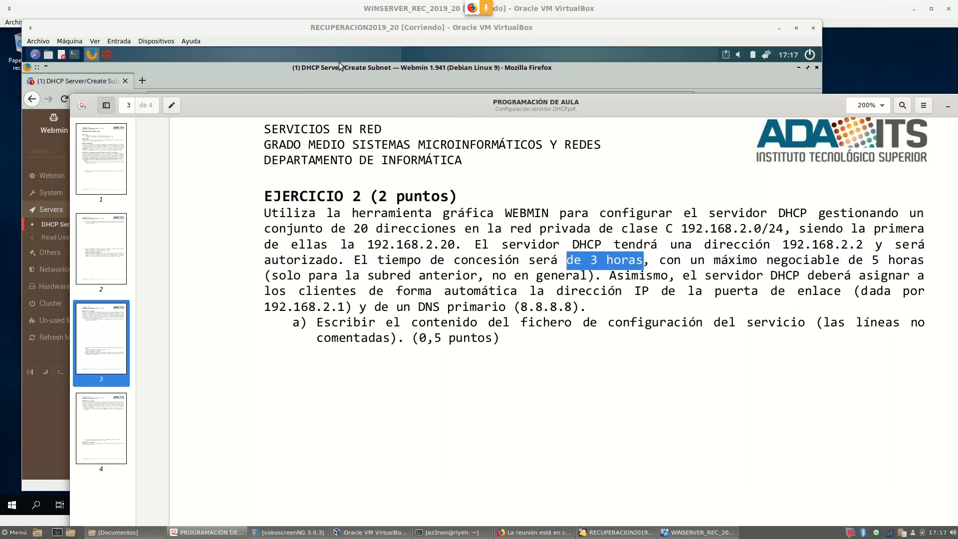
pyautogui.click(276, 67)
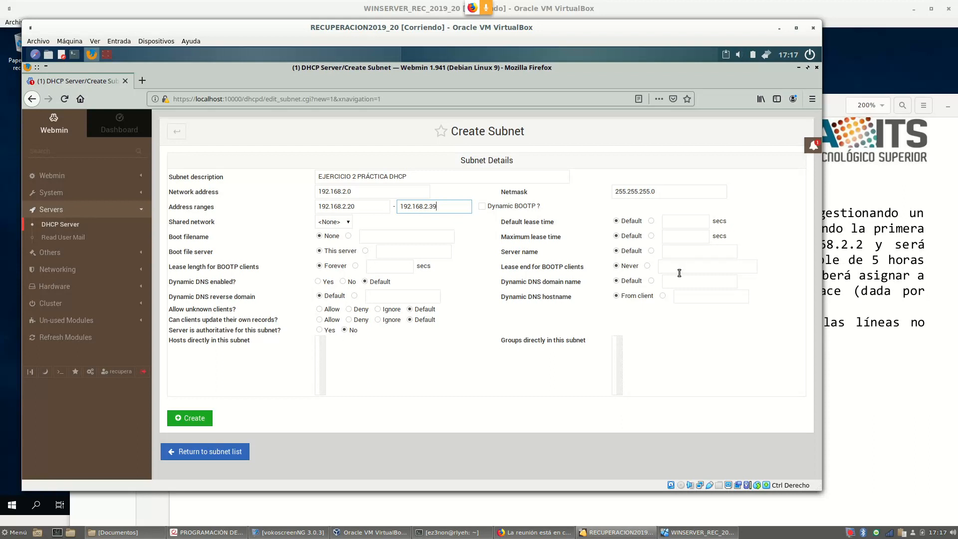
pyautogui.click(651, 221)
pyautogui.click(686, 222)
pyautogui.click(11, 533)
pyautogui.write('CALC')
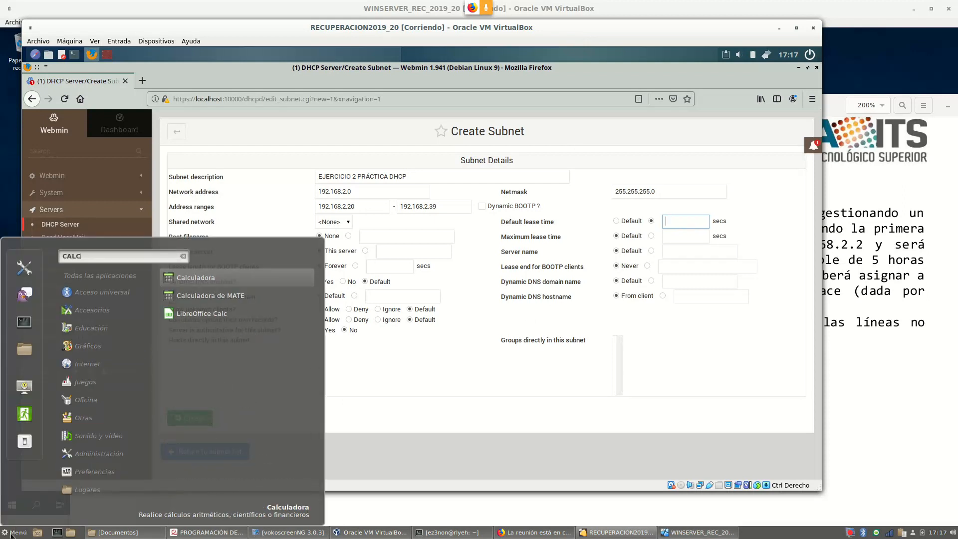
pyautogui.click(192, 281)
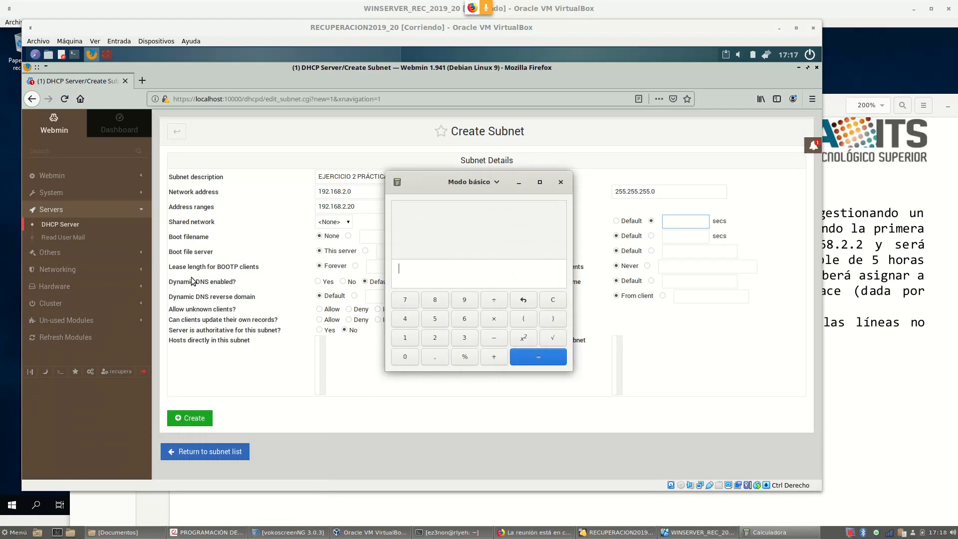
pyautogui.write('3600')
pyautogui.write('*3')
pyautogui.press('Return')
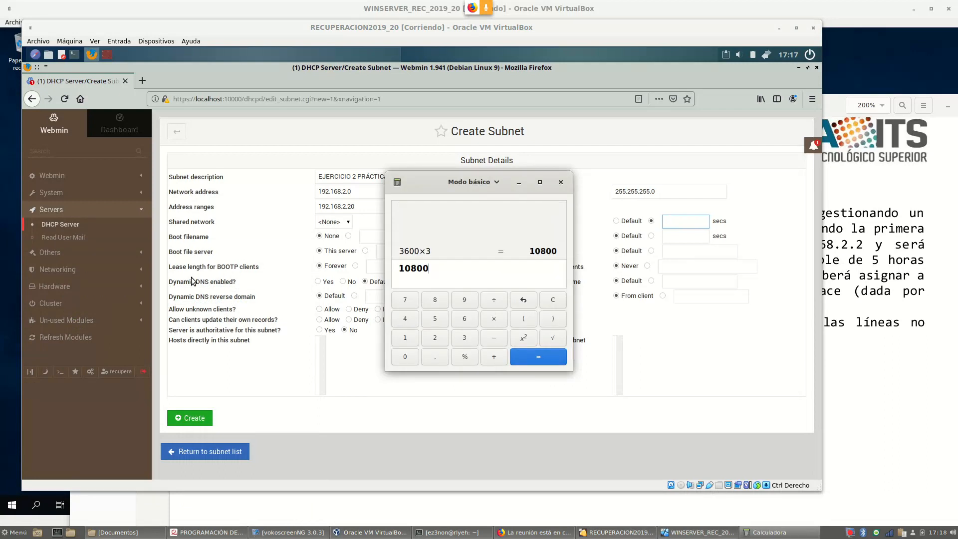
pyautogui.click(685, 223)
pyautogui.write('10800')
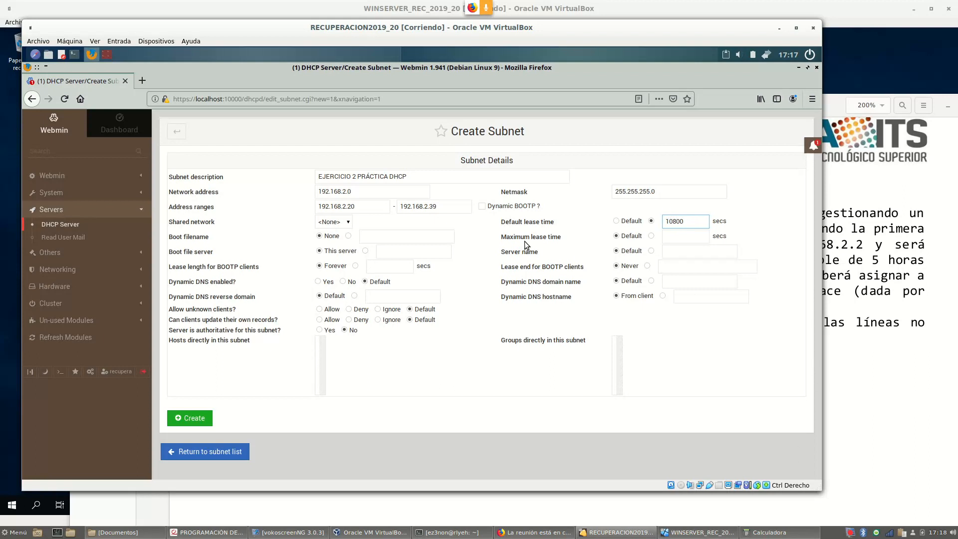
# Compute 3600×5 and set the maximum lease time to 18000 secs
pyautogui.click(651, 236)
pyautogui.click(684, 240)
pyautogui.click(779, 531)
pyautogui.click(554, 301)
pyautogui.write('360')
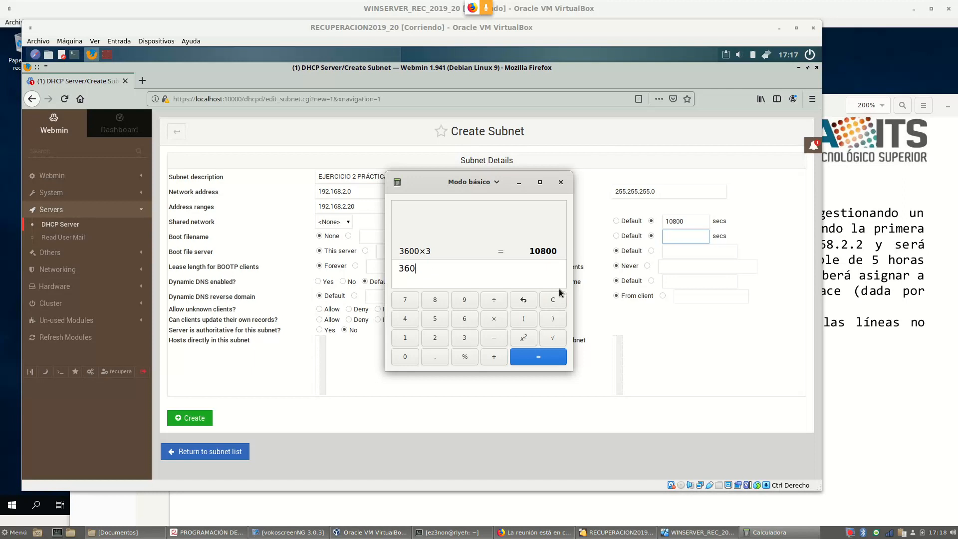
pyautogui.write('0*5')
pyautogui.press('Return')
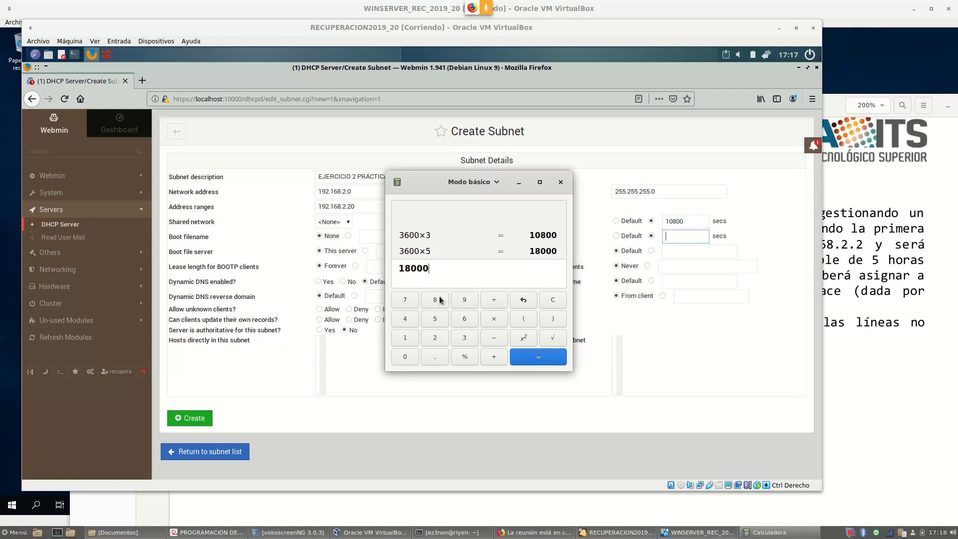
pyautogui.click(687, 237)
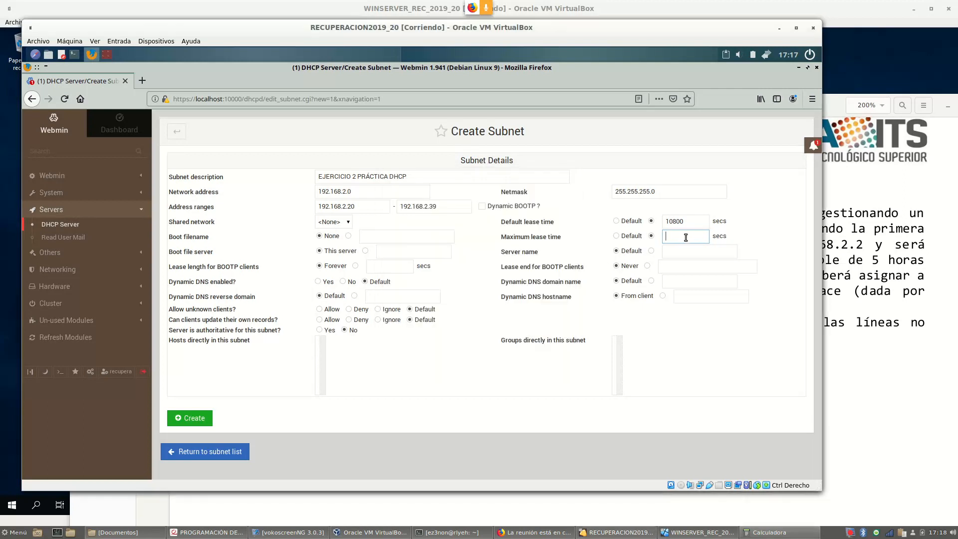
pyautogui.write('18000')
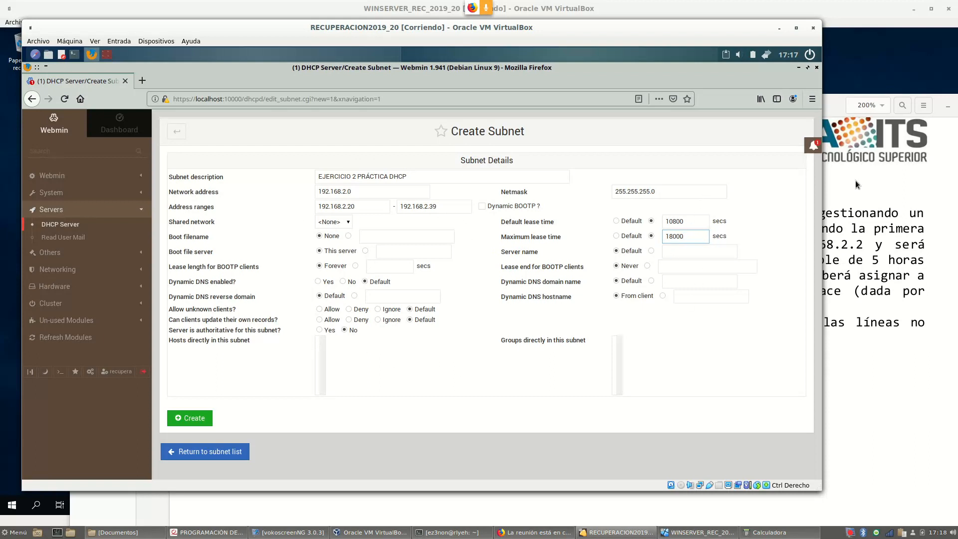
# Check the PDF's requirement and set Server is authoritative to Yes
pyautogui.click(892, 333)
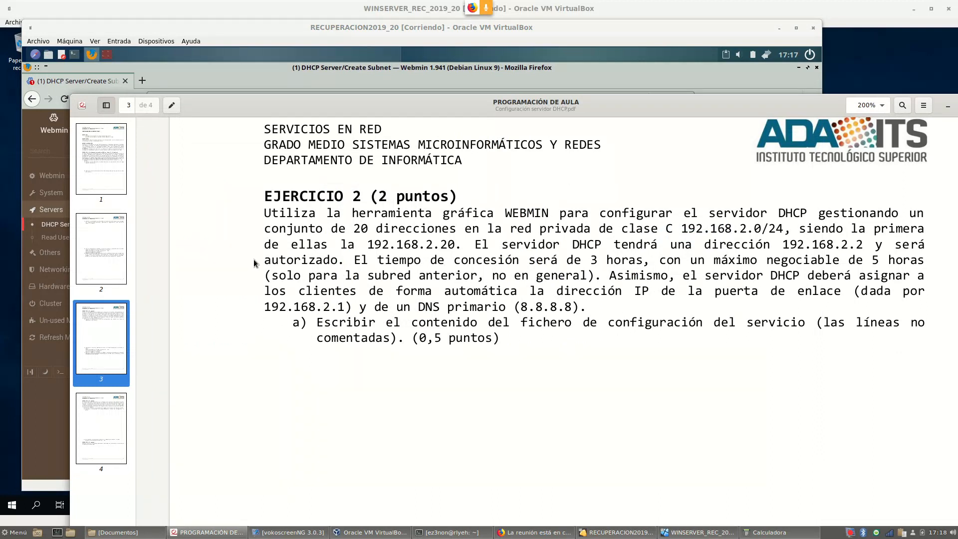
pyautogui.moveTo(260, 264); pyautogui.dragTo(332, 259)
pyautogui.click(272, 65)
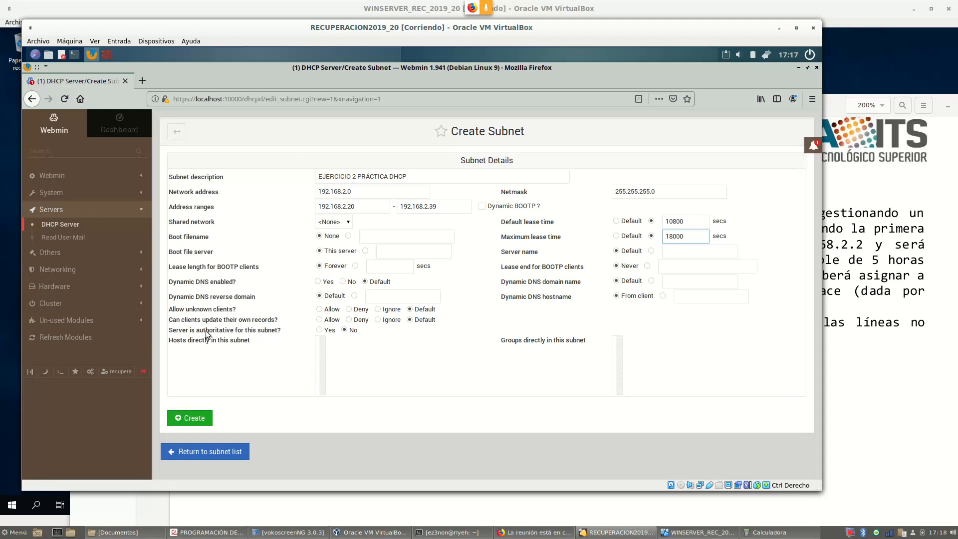
pyautogui.click(320, 330)
pyautogui.moveTo(591, 31); pyautogui.dragTo(716, 61)
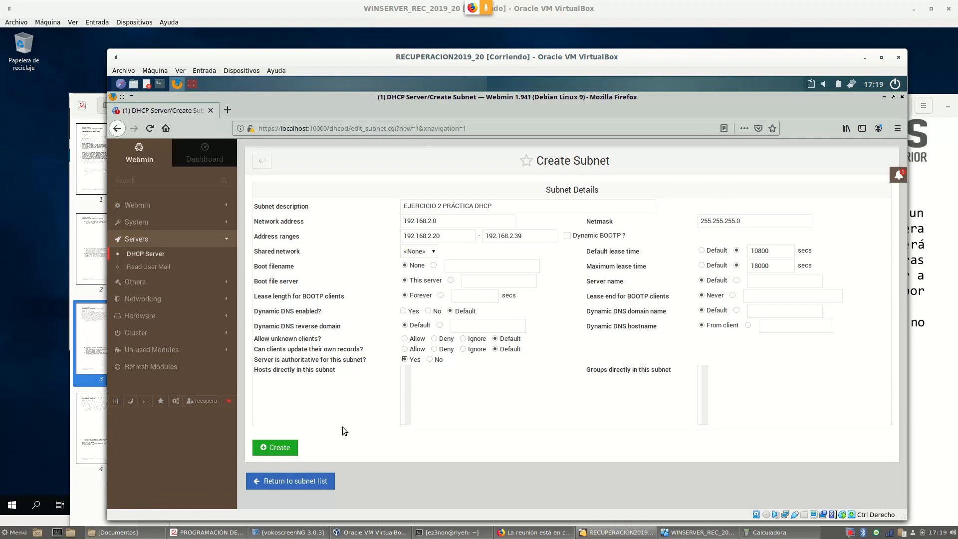
# Submit the new 192.168.2.0 subnet and zoom in the Webmin page
pyautogui.click(286, 448)
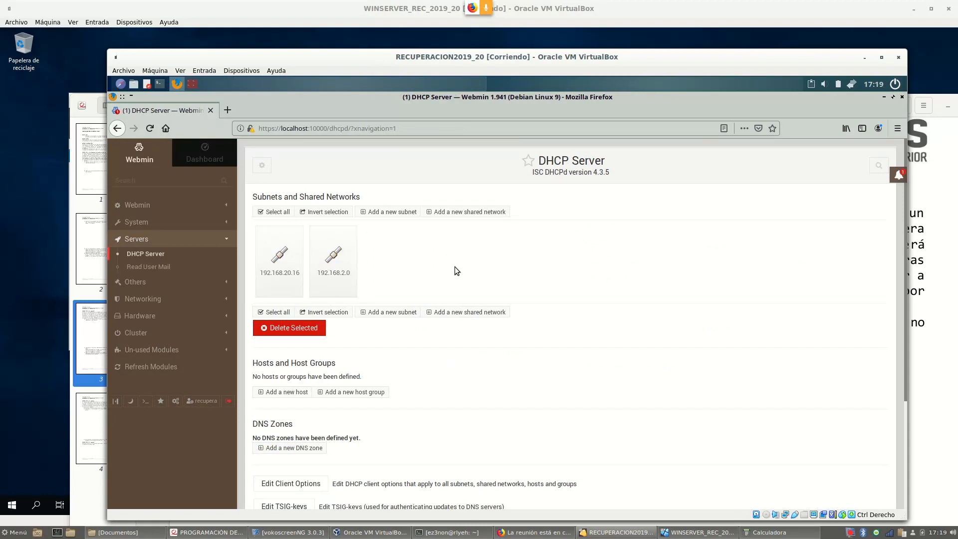
pyautogui.hotkey('ctrl', '+')
pyautogui.hotkey('ctrl', '+')
pyautogui.hotkey('ctrl', '+')
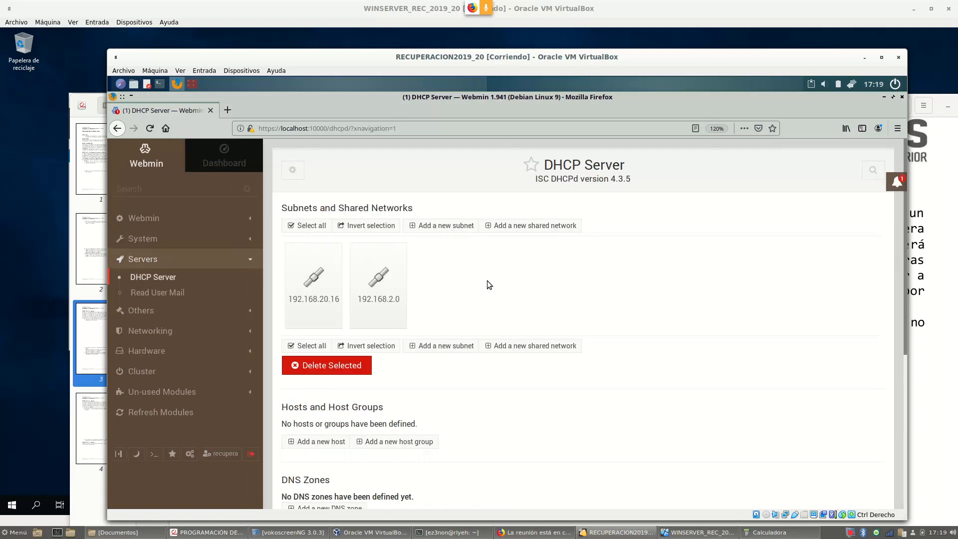
pyautogui.moveTo(502, 49); pyautogui.dragTo(455, 10)
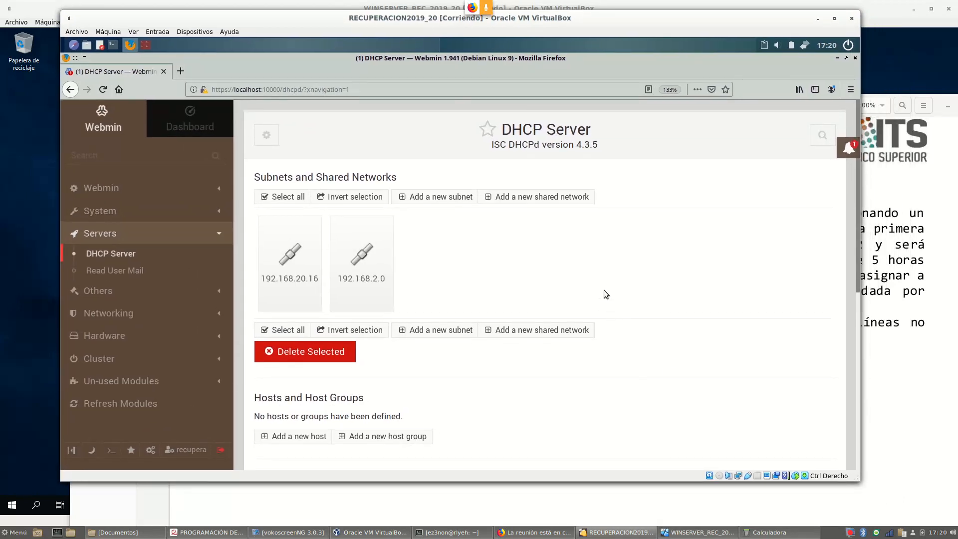
# Check the gateway 192.168.2.1 and primary DNS 8.8.8.8 in the exercise PDF
pyautogui.click(924, 328)
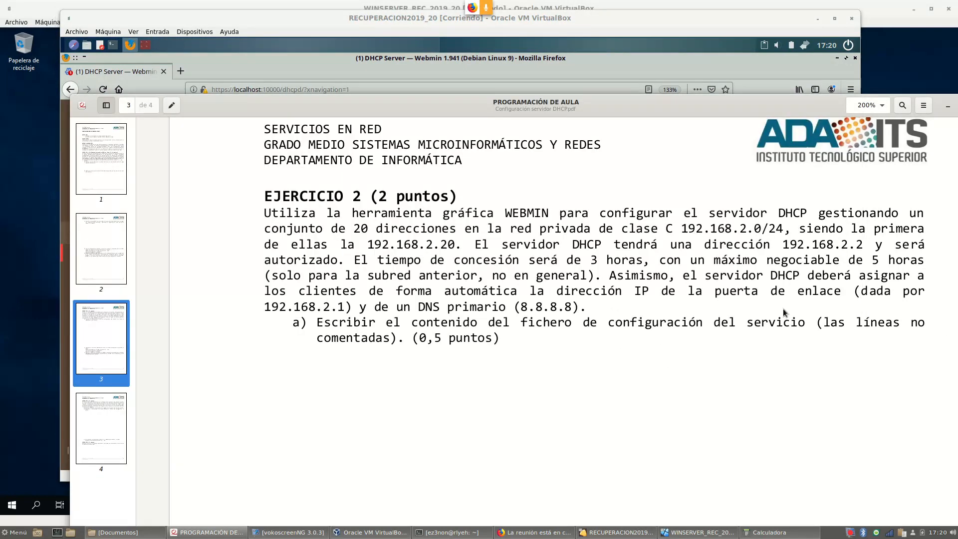
pyautogui.moveTo(425, 308); pyautogui.dragTo(581, 312)
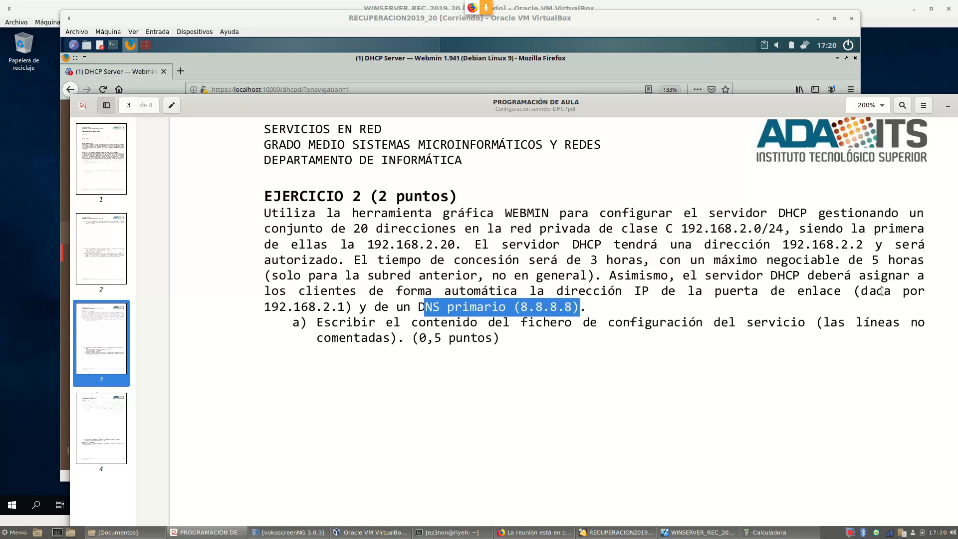
pyautogui.moveTo(279, 306); pyautogui.dragTo(345, 306)
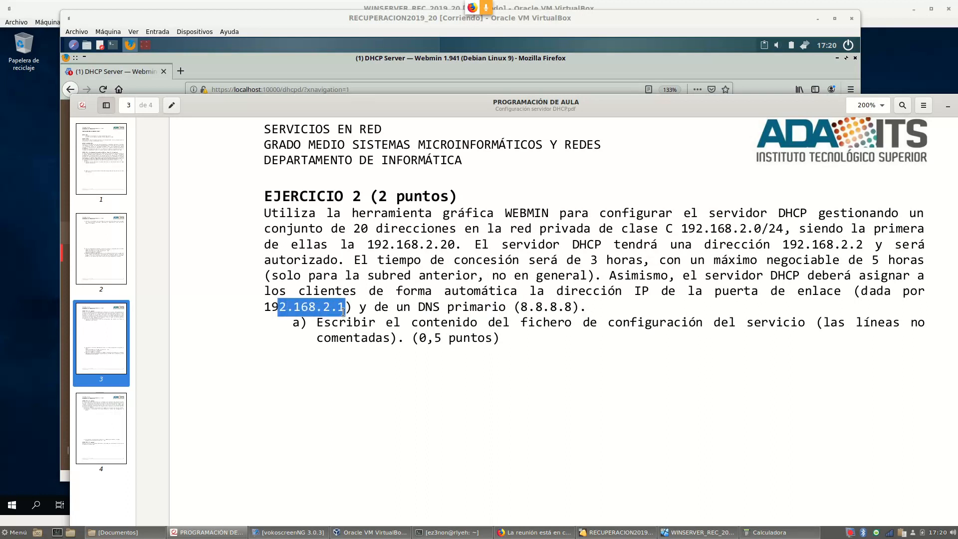
pyautogui.click(269, 46)
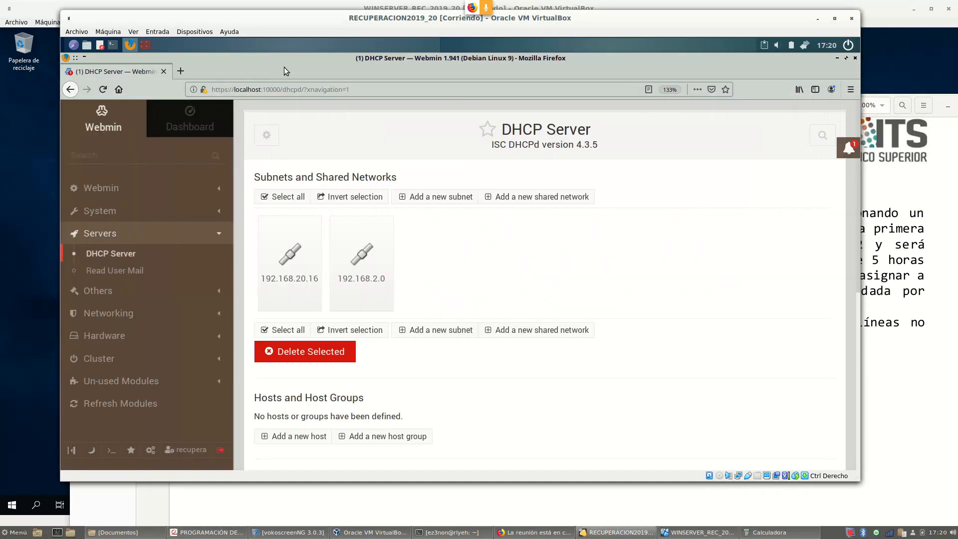
# Open the client options of the 192.168.2.0 subnet
pyautogui.click(363, 255)
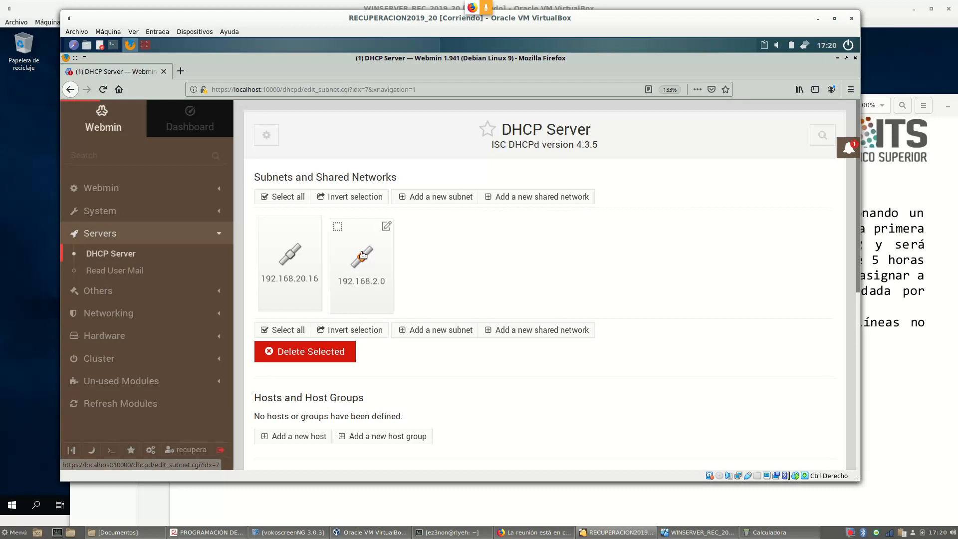
pyautogui.scroll(-3, 531, 237)
pyautogui.scroll(-3, 531, 238)
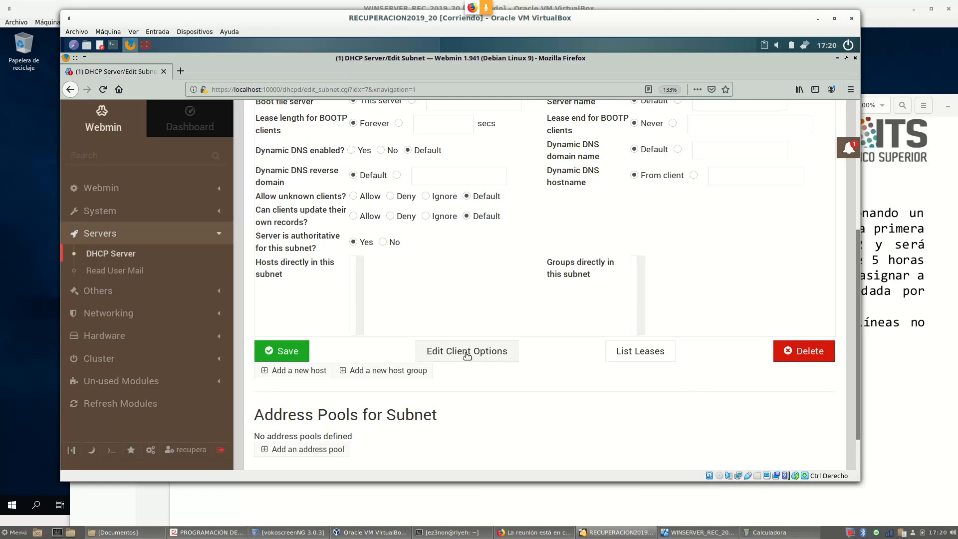
pyautogui.click(466, 353)
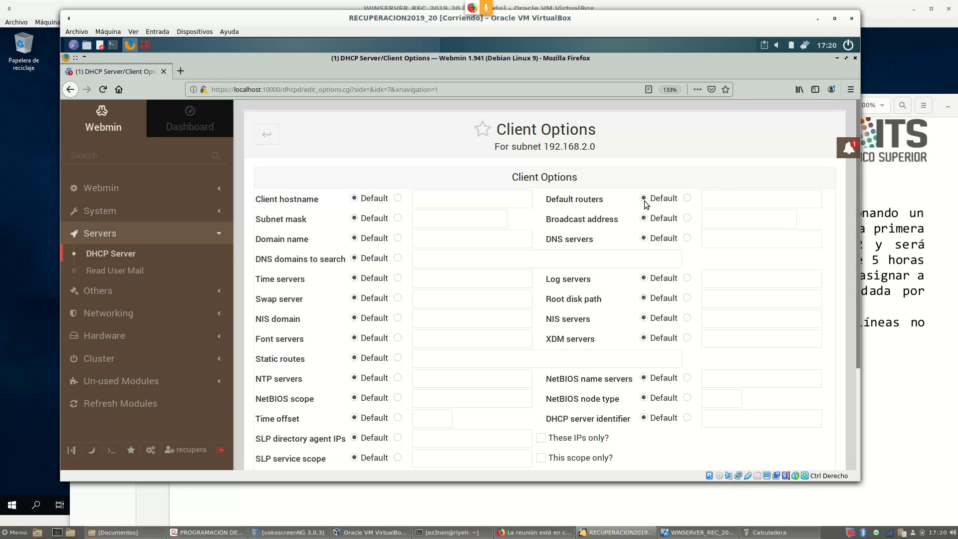
# Set default router 192.168.2.1 and DNS server 8.8.8.8, then save the options
pyautogui.click(687, 198)
pyautogui.click(725, 200)
pyautogui.write('192.168.2.1')
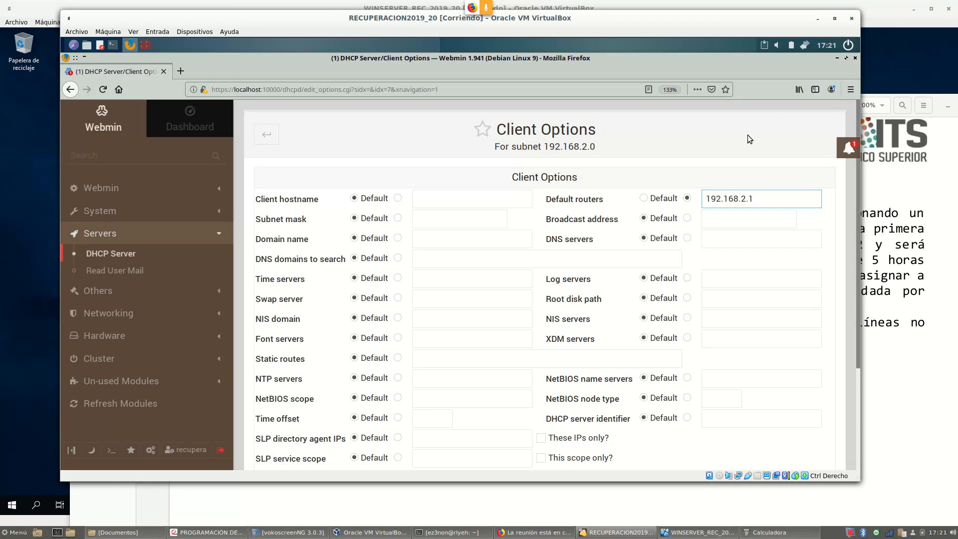
pyautogui.click(687, 238)
pyautogui.write('8.8.8.')
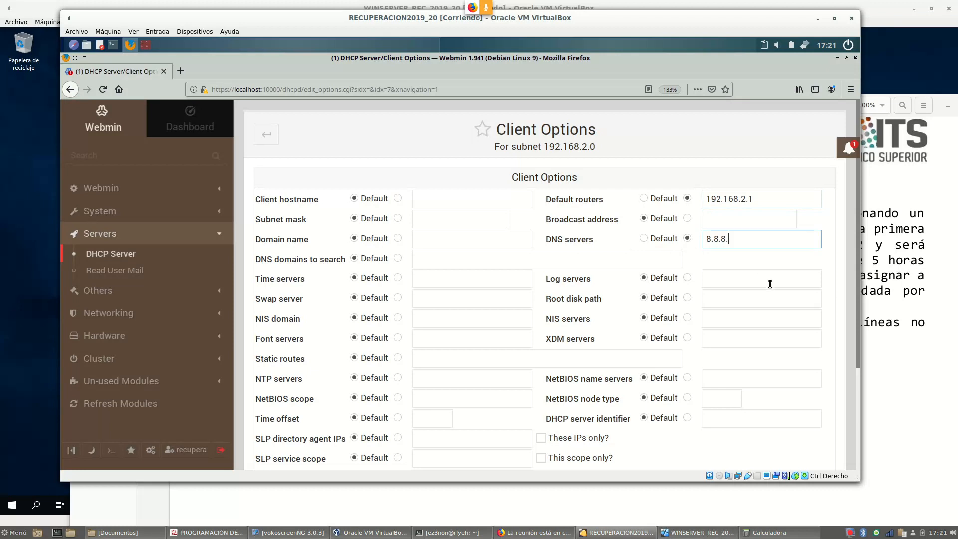
pyautogui.write('8')
pyautogui.scroll(-3, 572, 231)
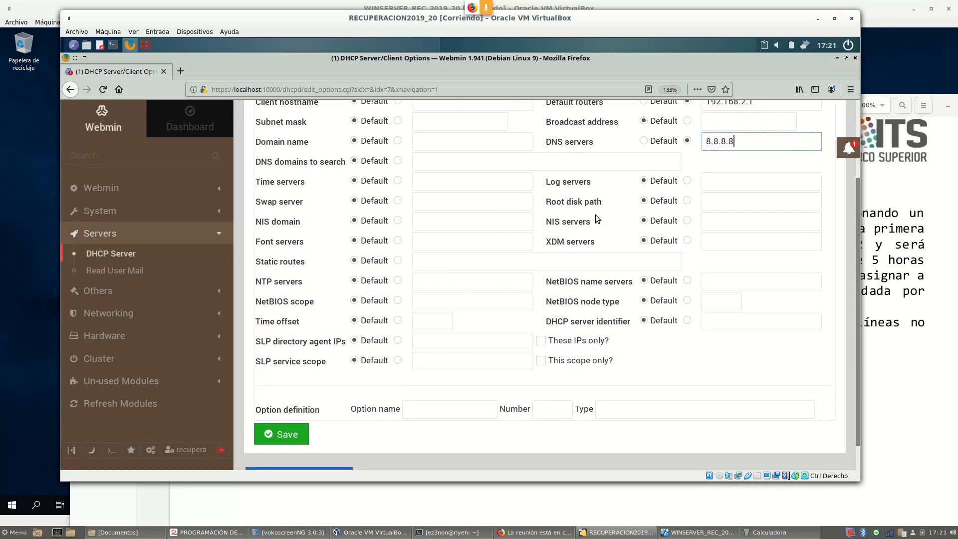
pyautogui.click(288, 405)
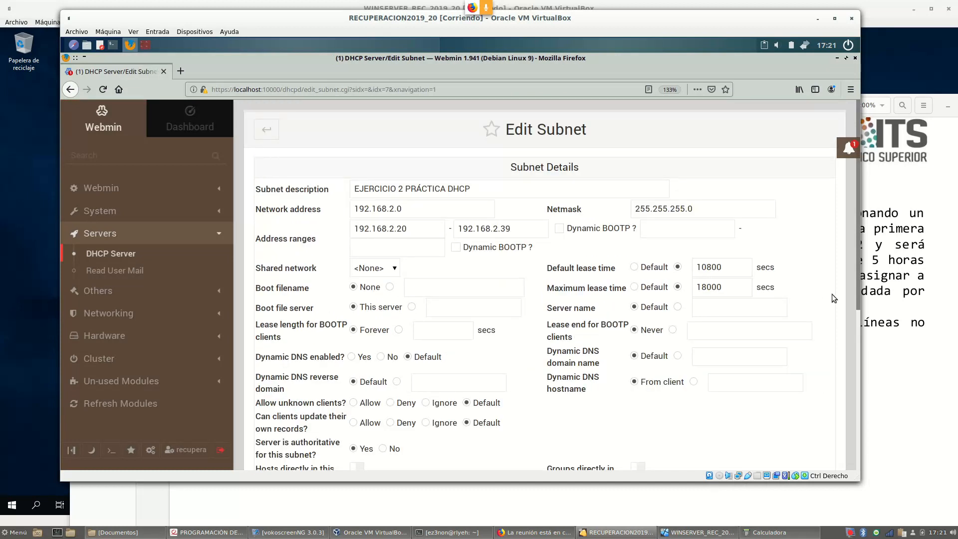
# Go back from the subnet page to the DHCP Server list showing 192.168.20.16 and 192.168.2.0
pyautogui.click(922, 291)
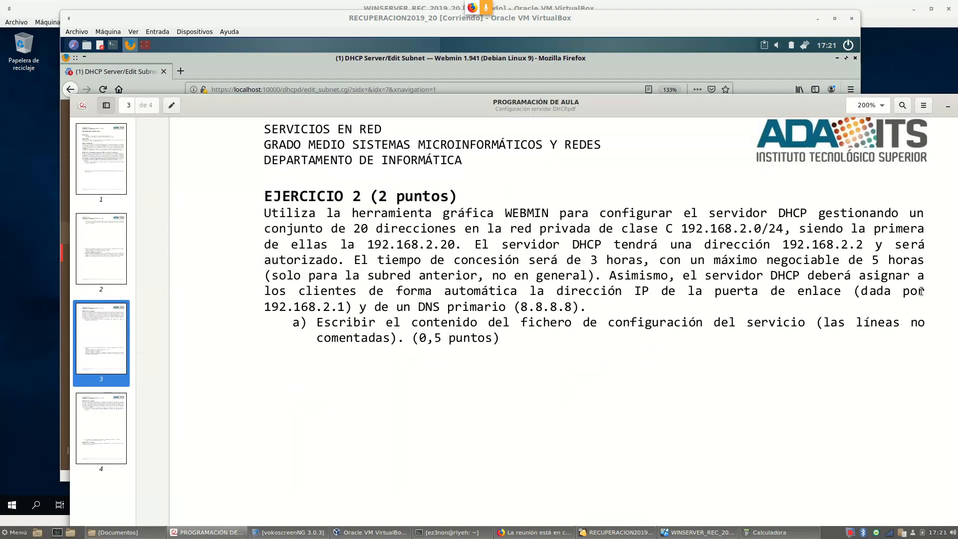
pyautogui.click(262, 47)
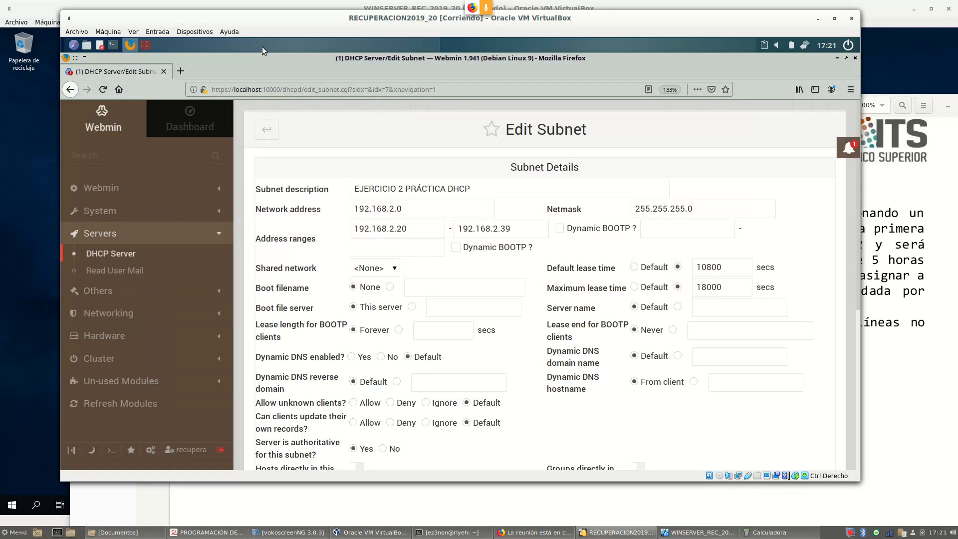
pyautogui.scroll(-5, 470, 260)
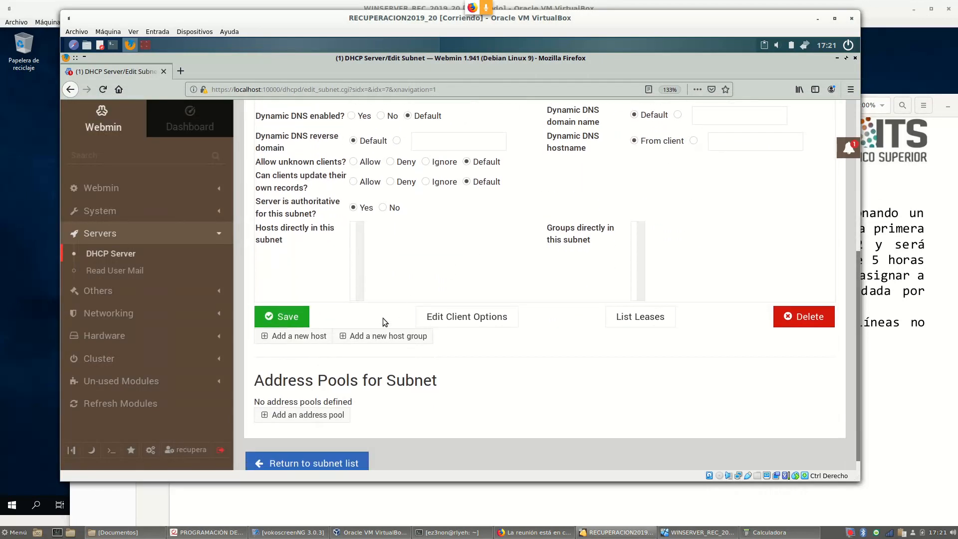
pyautogui.click(315, 452)
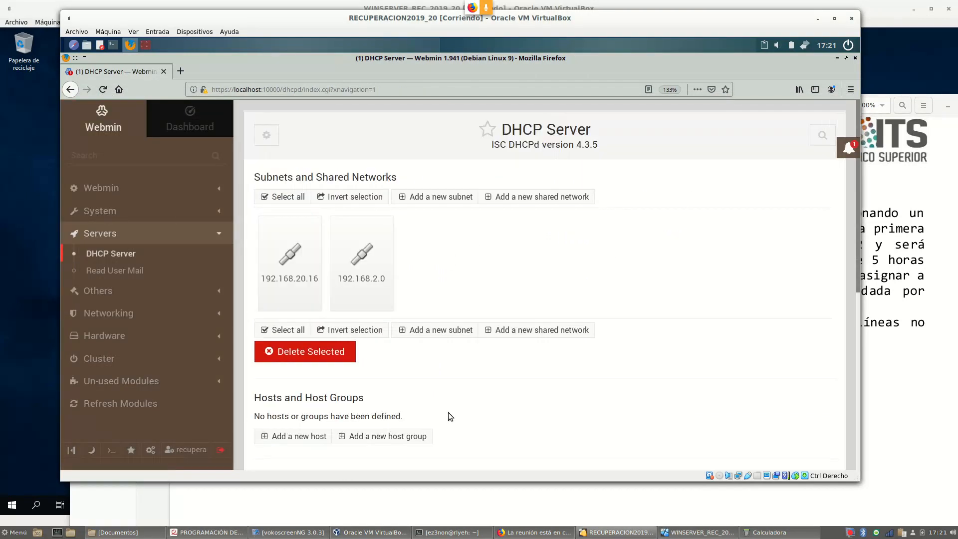
pyautogui.scroll(-2, 460, 372)
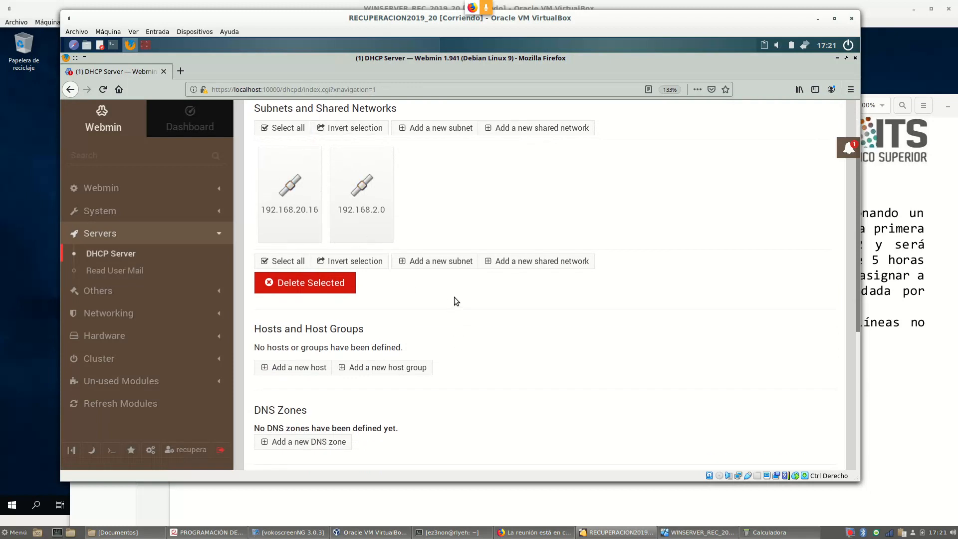
pyautogui.scroll(2, 454, 294)
pyautogui.scroll(-6, 502, 271)
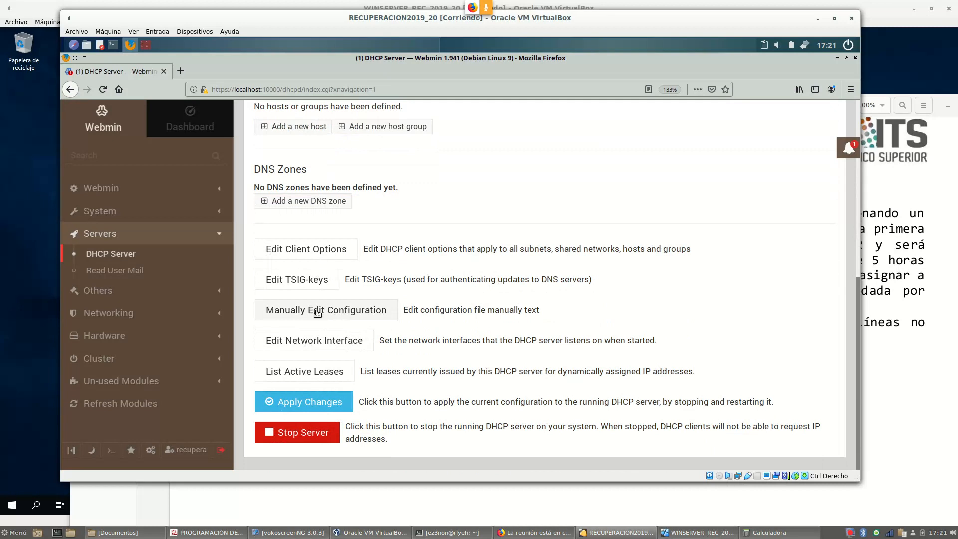
pyautogui.click(317, 313)
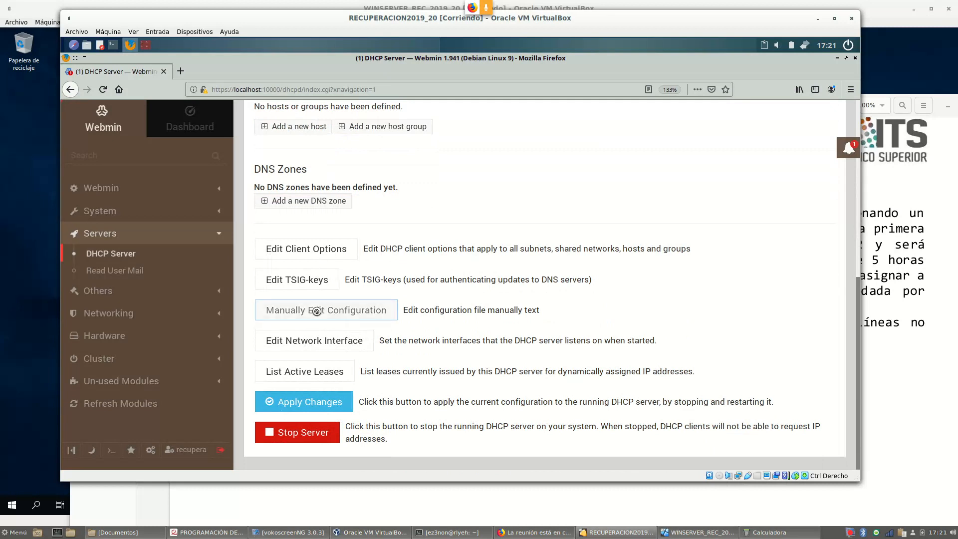
pyautogui.scroll(-8, 385, 270)
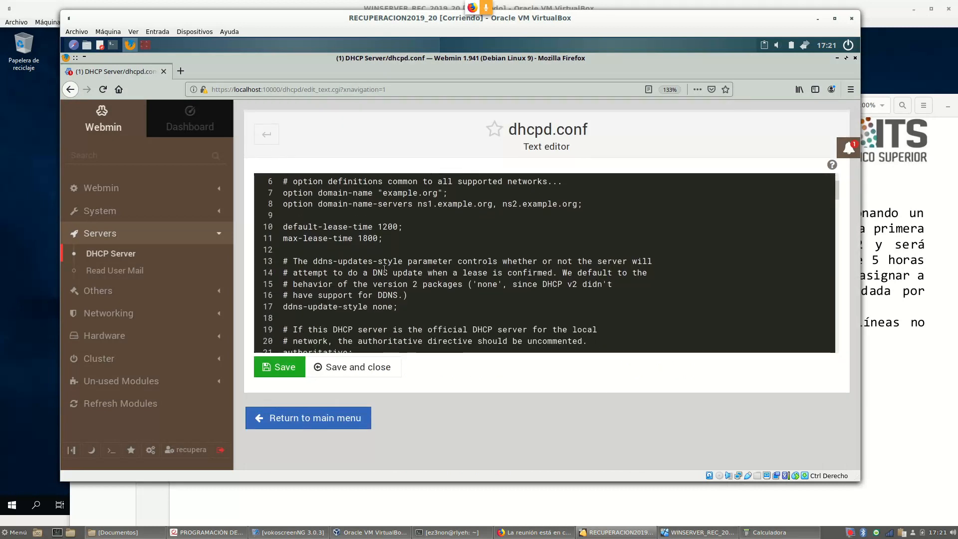
pyautogui.scroll(-15, 372, 250)
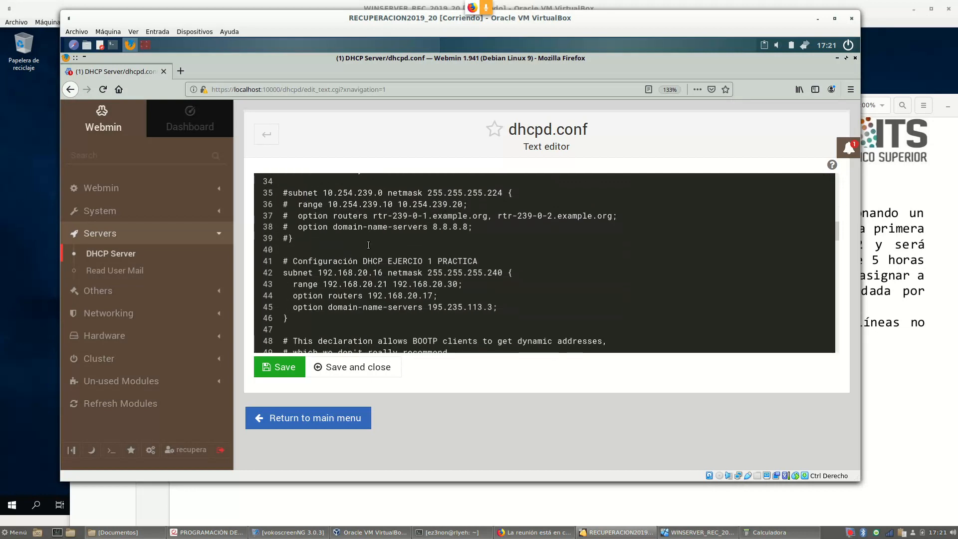
pyautogui.scroll(-13, 366, 243)
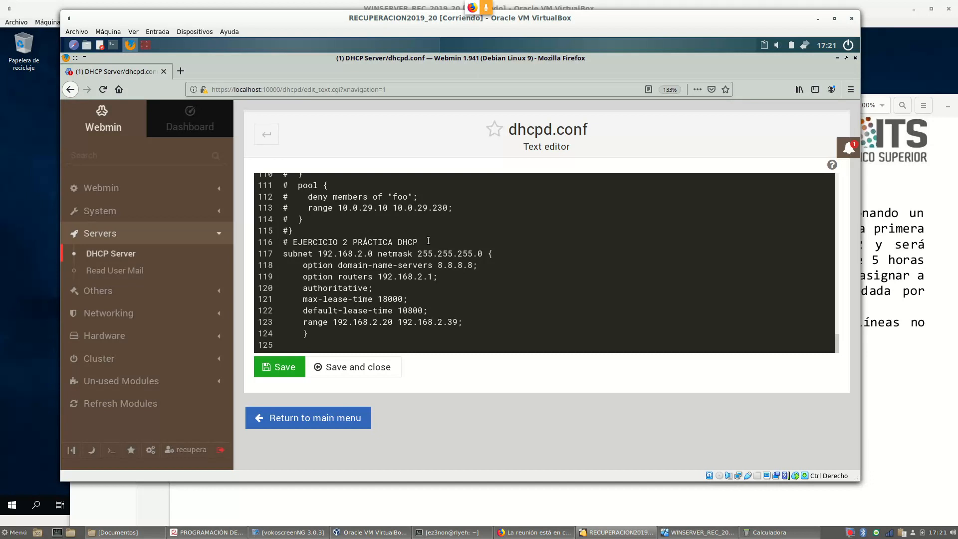
pyautogui.moveTo(428, 240); pyautogui.dragTo(272, 241)
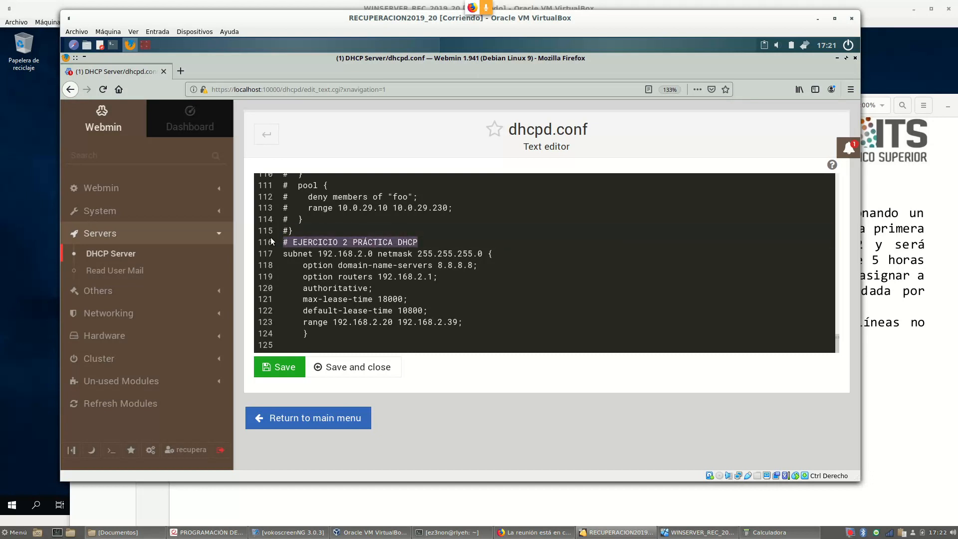
pyautogui.click(303, 243)
pyautogui.moveTo(288, 243); pyautogui.dragTo(274, 241)
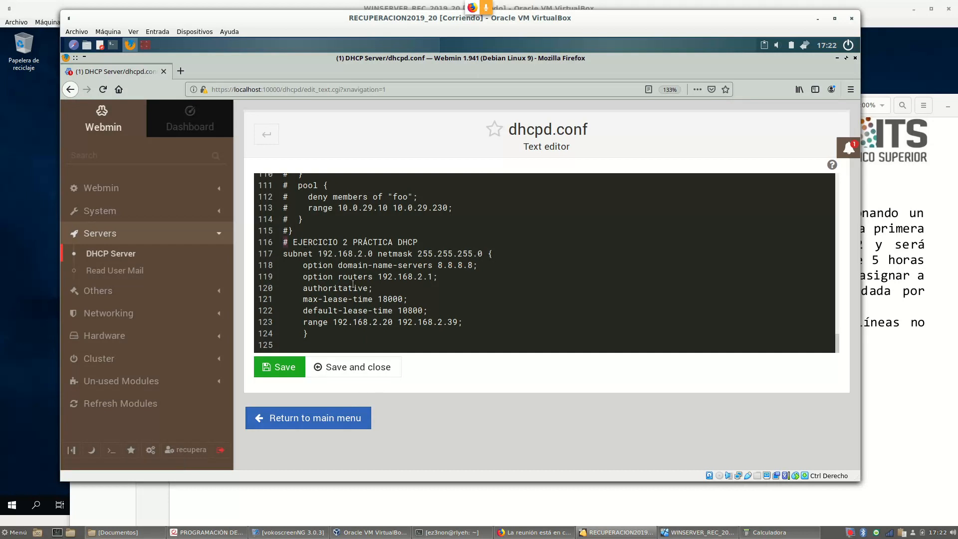
pyautogui.moveTo(301, 266); pyautogui.dragTo(475, 320)
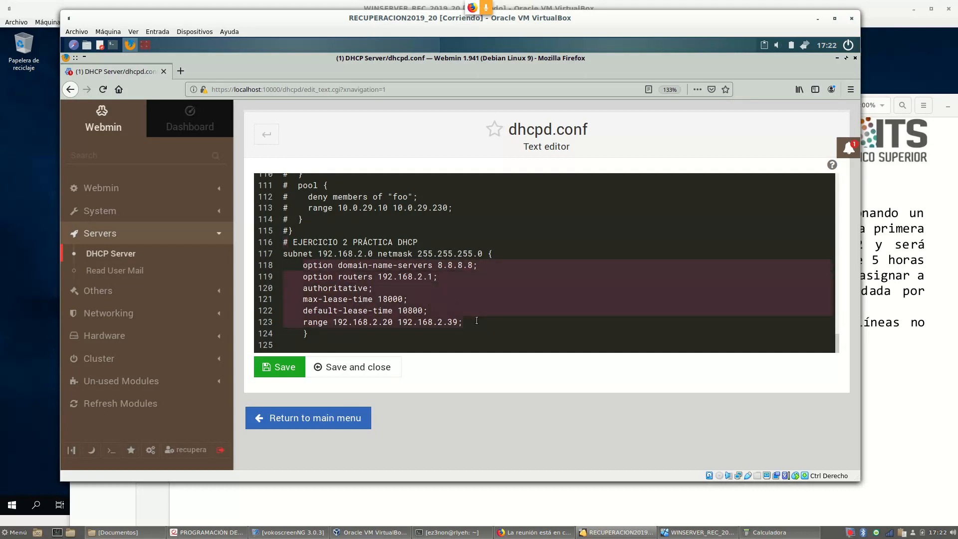
pyautogui.click(391, 299)
pyautogui.moveTo(303, 265); pyautogui.dragTo(439, 278)
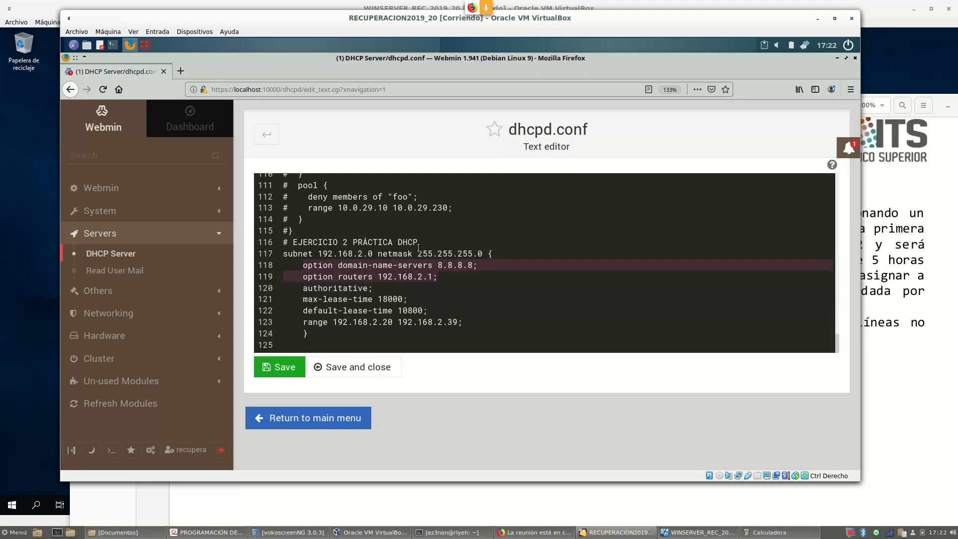
pyautogui.moveTo(303, 288); pyautogui.dragTo(372, 288)
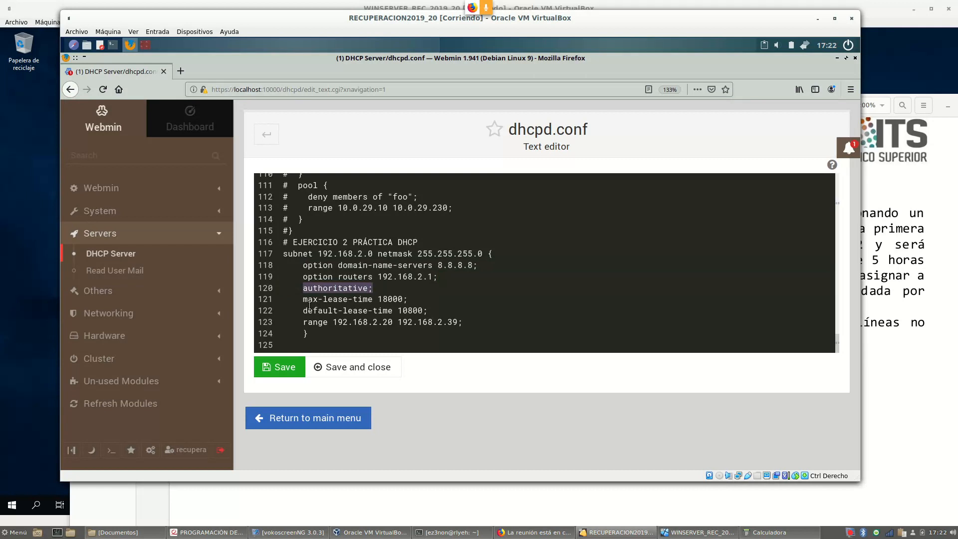
pyautogui.moveTo(303, 299); pyautogui.dragTo(428, 320)
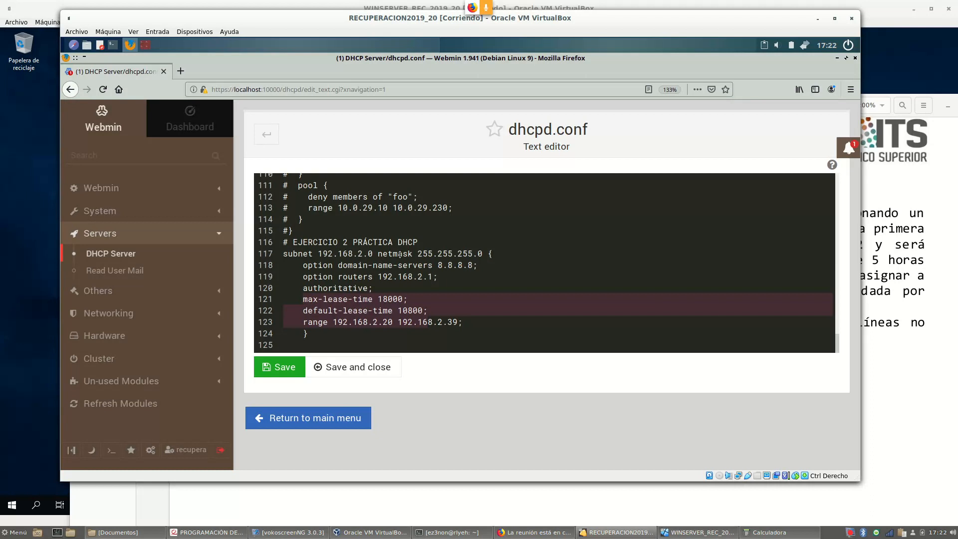
pyautogui.click(358, 418)
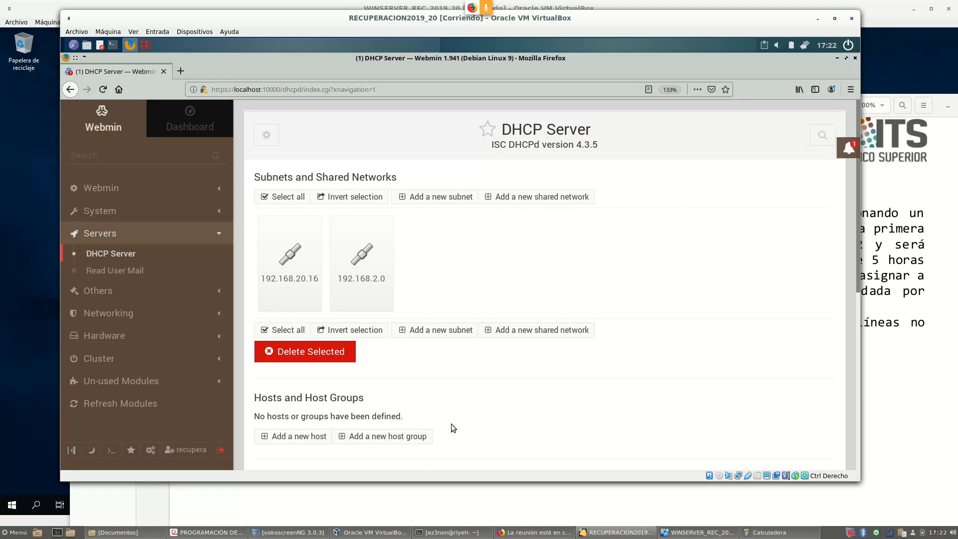
# Apply Changes at the bottom of the DHCP Server page to restart the server
pyautogui.scroll(-5, 521, 244)
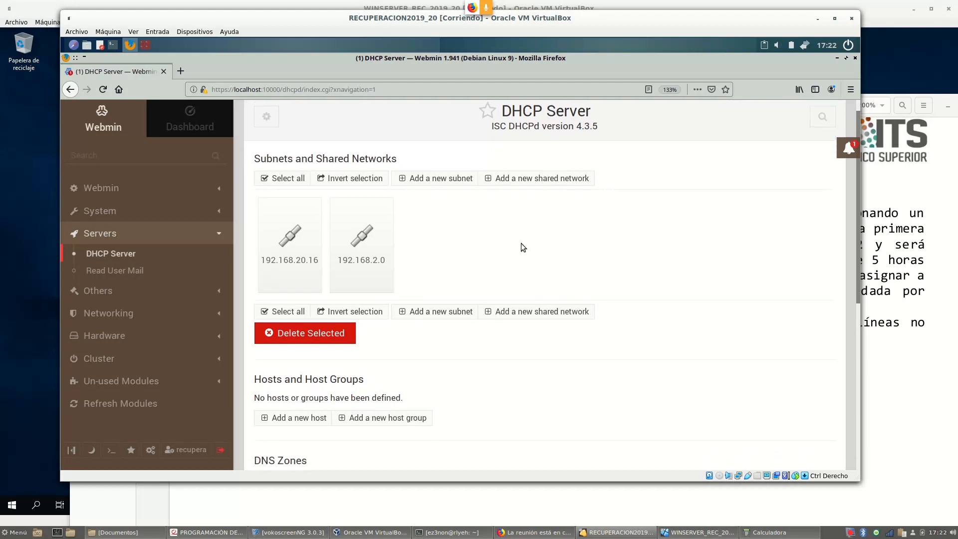
pyautogui.scroll(-2, 507, 187)
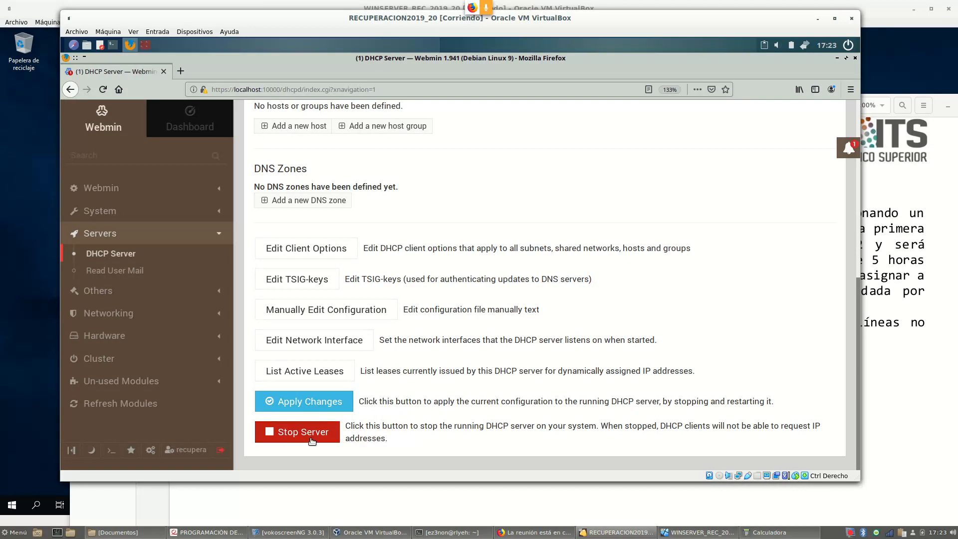
pyautogui.click(310, 408)
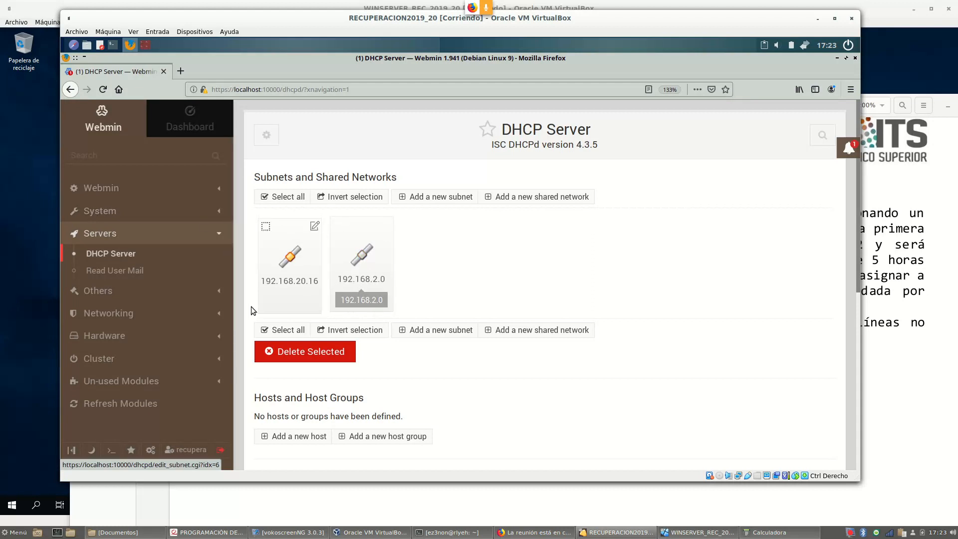
# Switch to the Windows Server VM and open its list of network adapters
pyautogui.click(17, 322)
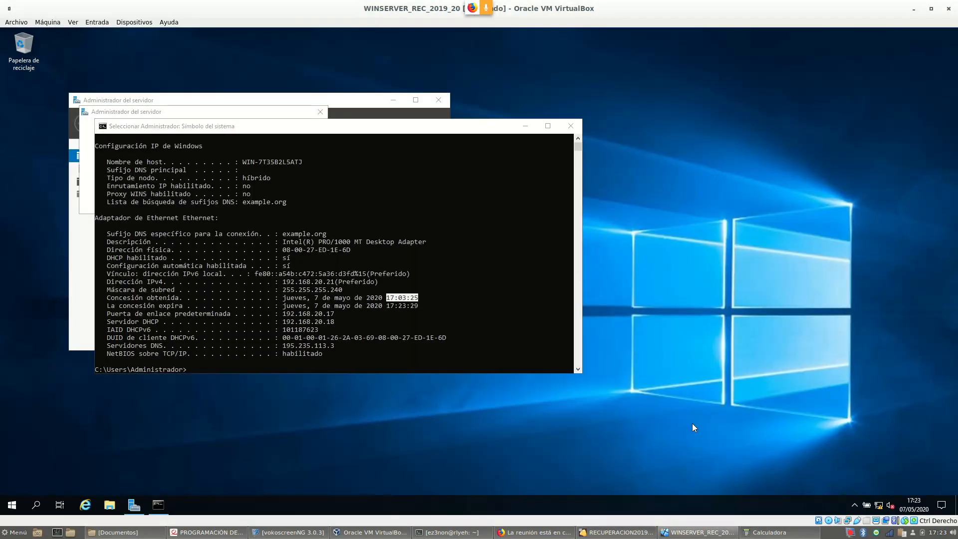
pyautogui.rightClick(878, 507)
pyautogui.click(870, 493)
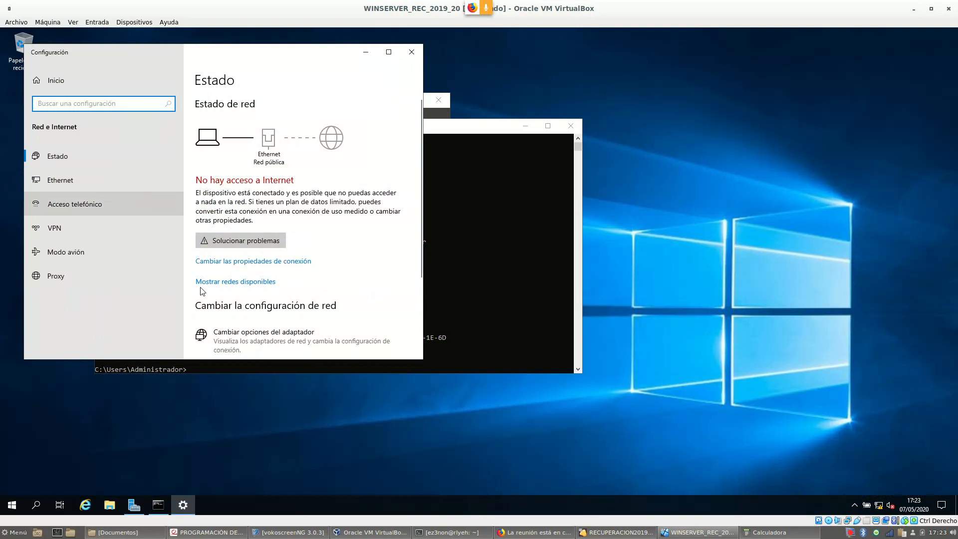
pyautogui.scroll(-1, 282, 320)
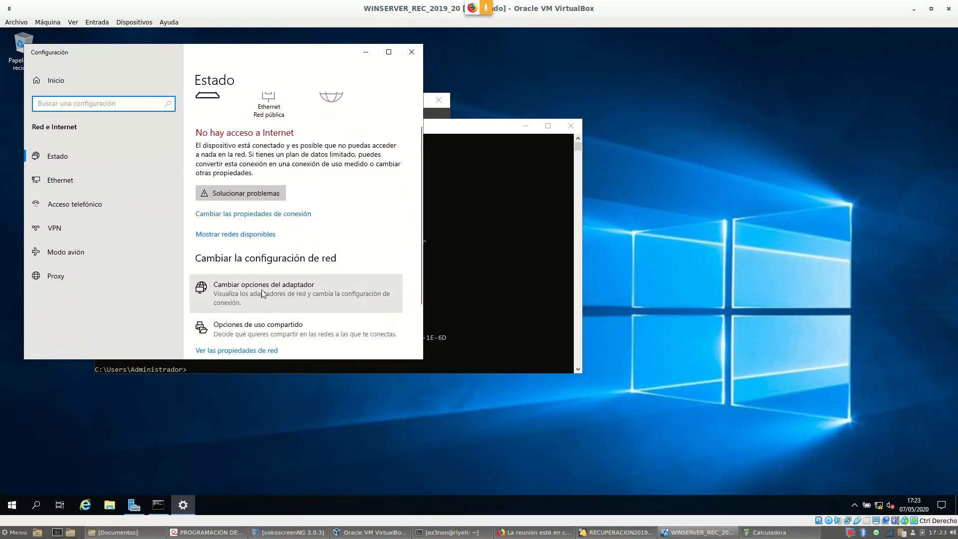
pyautogui.click(294, 282)
# Disable the Ethernet connection and then enable it again
pyautogui.rightClick(241, 169)
pyautogui.click(290, 176)
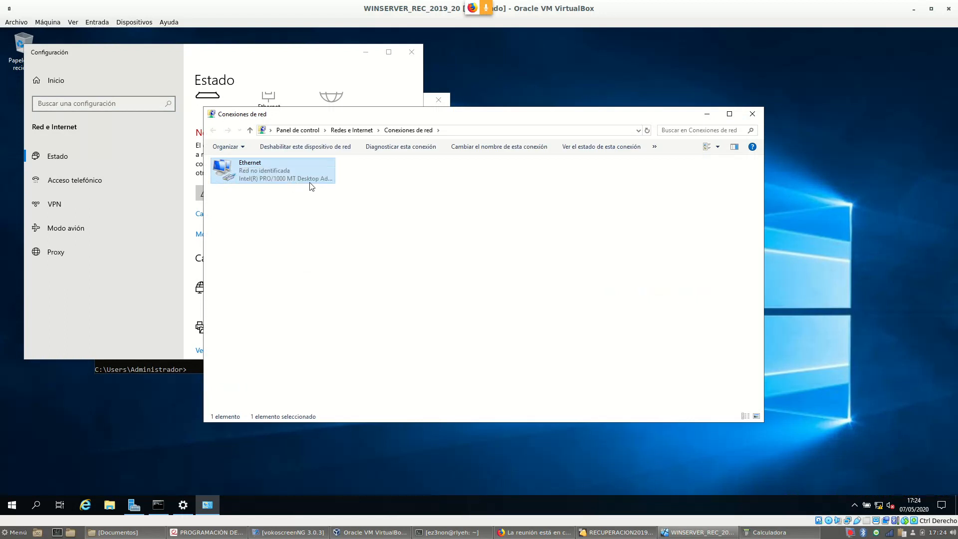
pyautogui.rightClick(250, 168)
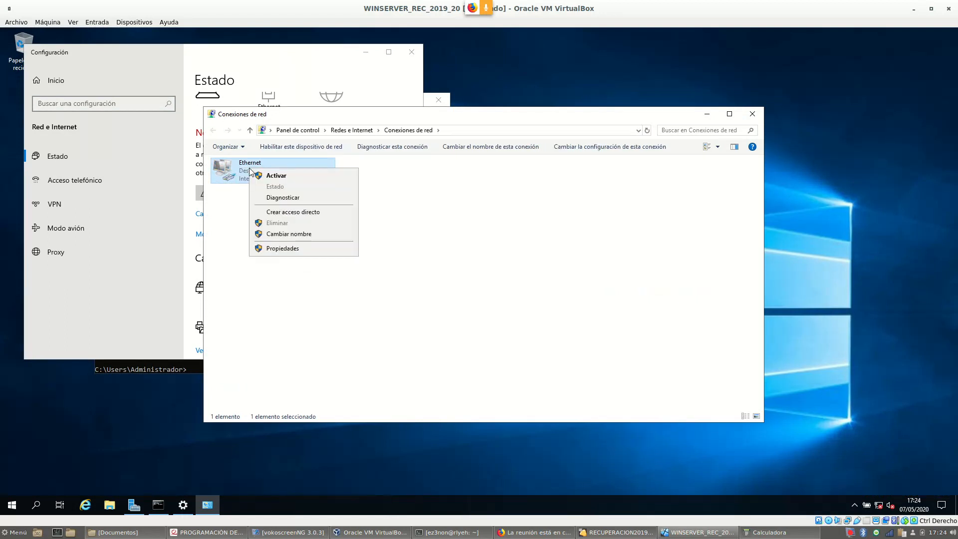
pyautogui.click(324, 178)
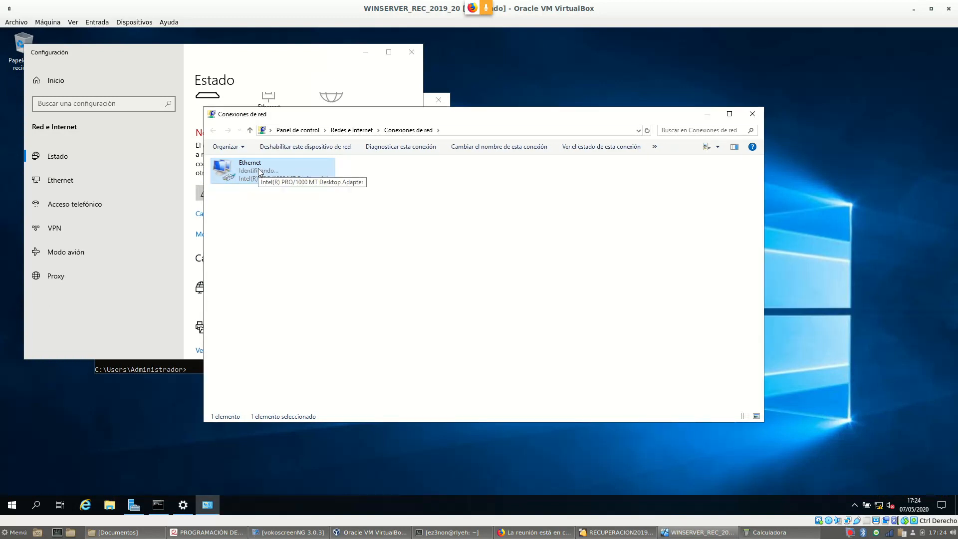
# Bring up the console and clear stray characters from its command line
pyautogui.click(159, 505)
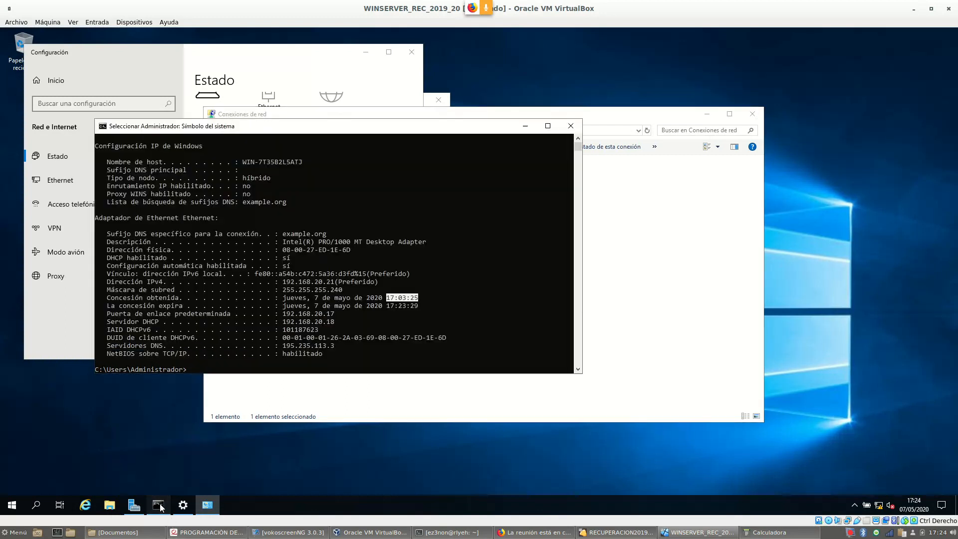
pyautogui.press('Up')
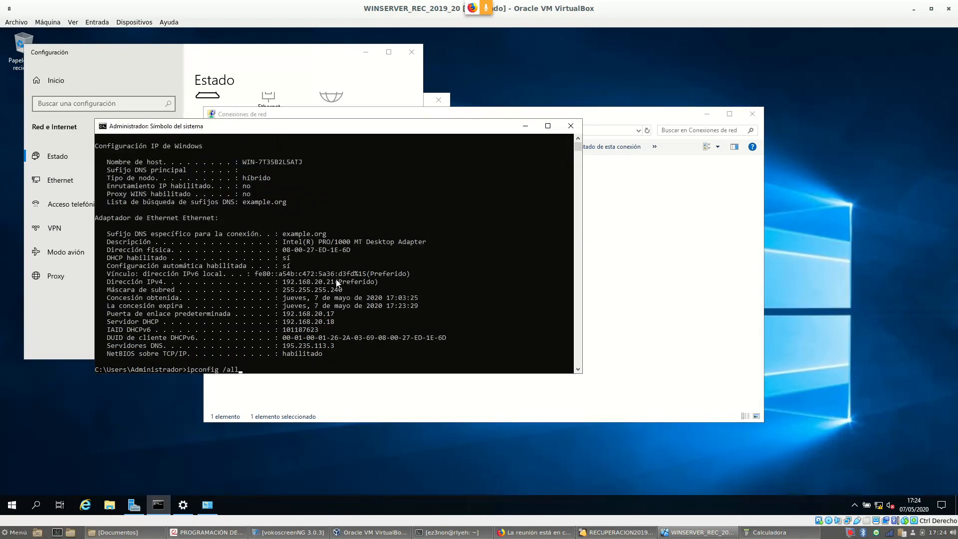
pyautogui.hotkey('ctrl', ']')
pyautogui.press('BackSpace')
pyautogui.press('BackSpace')
pyautogui.press('BackSpace')
pyautogui.press('BackSpace')
pyautogui.press('BackSpace')
pyautogui.press('BackSpace')
pyautogui.press('BackSpace')
pyautogui.press('BackSpace')
pyautogui.press('BackSpace')
pyautogui.press('BackSpace')
pyautogui.press('BackSpace')
pyautogui.press('BackSpace')
pyautogui.press('BackSpace')
pyautogui.press('BackSpace')
# Enlarge the console font to size 20 and move the window higher
pyautogui.rightClick(187, 129)
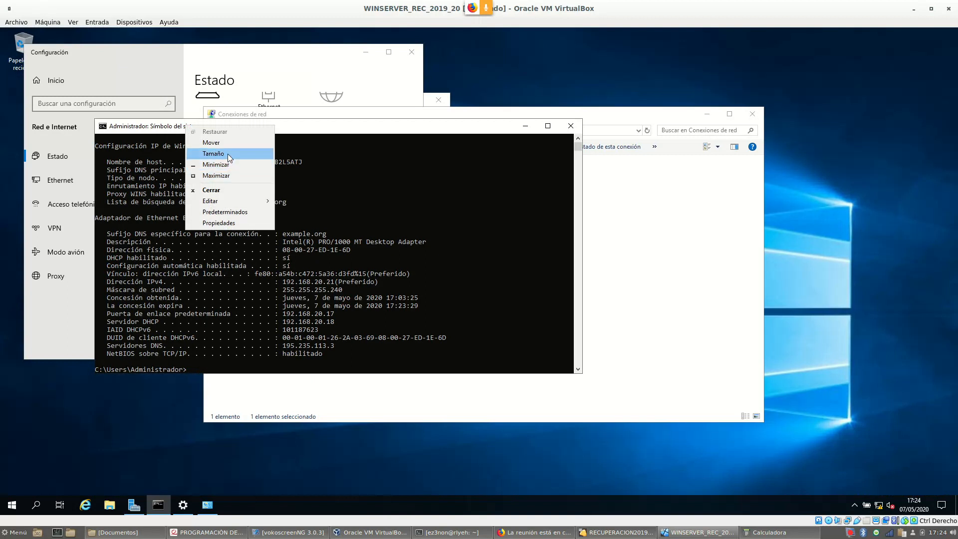
pyautogui.click(232, 223)
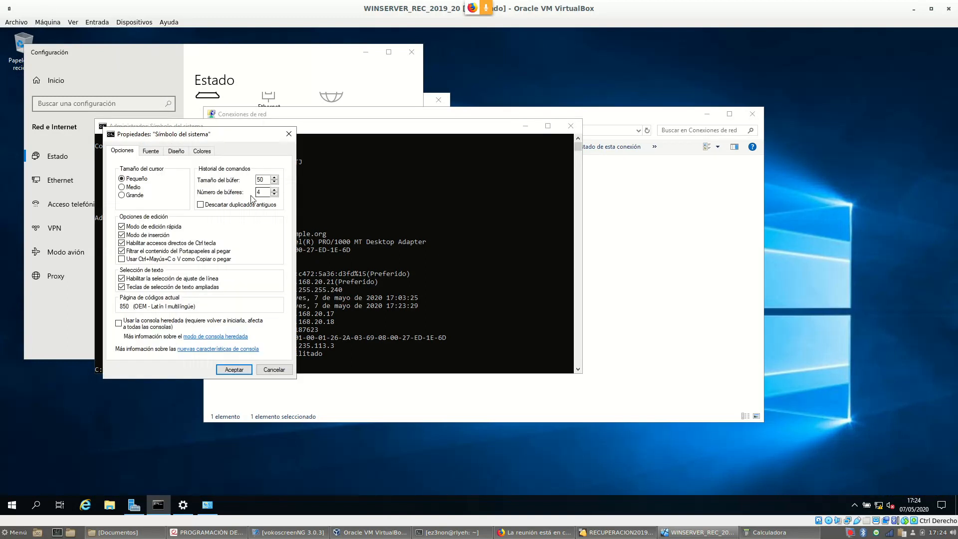
pyautogui.click(151, 151)
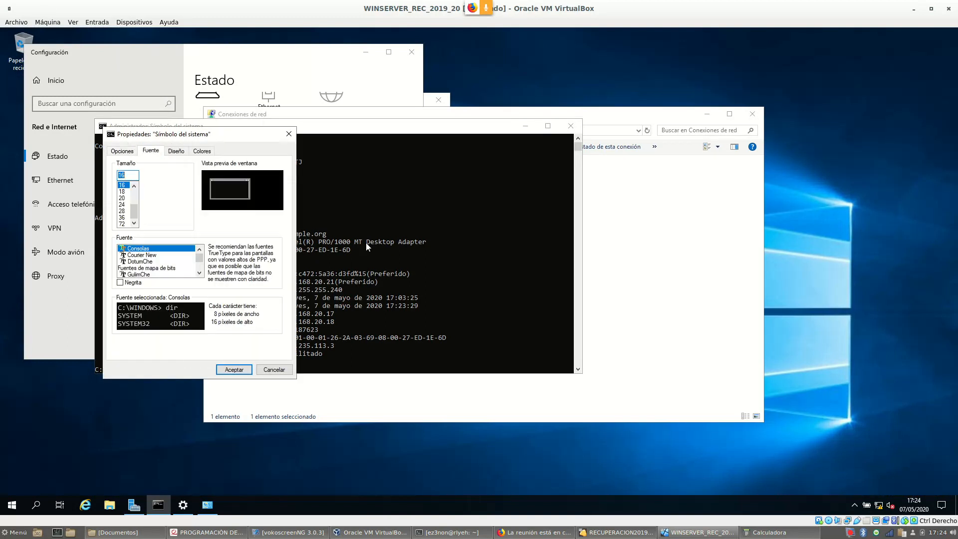
pyautogui.click(122, 199)
pyautogui.click(234, 370)
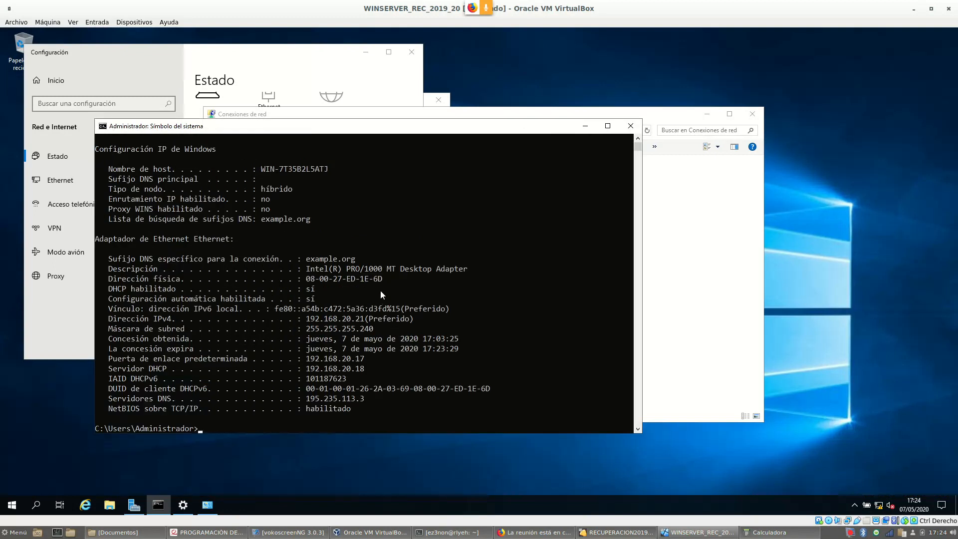
pyautogui.moveTo(303, 129); pyautogui.dragTo(299, 82)
# Rerun ipconfig /all and highlight IPv4 192.168.2.20, gateway 192.168.2.1 and DNS 8.8.8.8
pyautogui.press('Up')
pyautogui.press('Return')
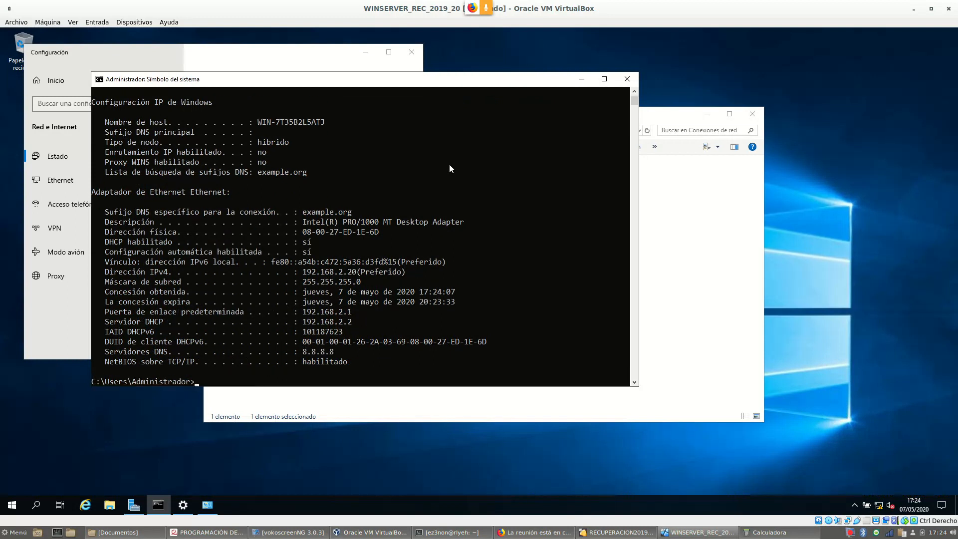
pyautogui.moveTo(304, 274); pyautogui.dragTo(356, 275)
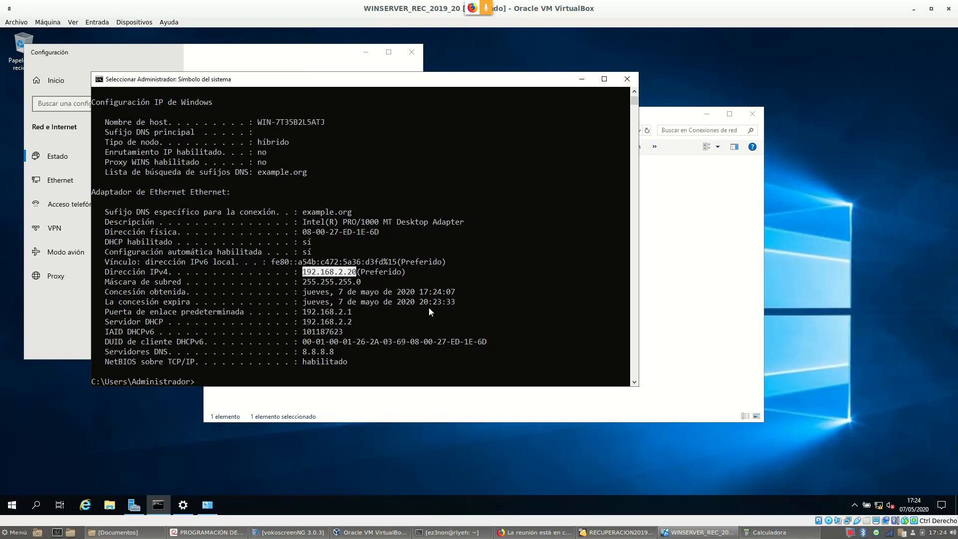
pyautogui.moveTo(303, 313); pyautogui.dragTo(351, 316)
pyautogui.moveTo(304, 353); pyautogui.dragTo(343, 353)
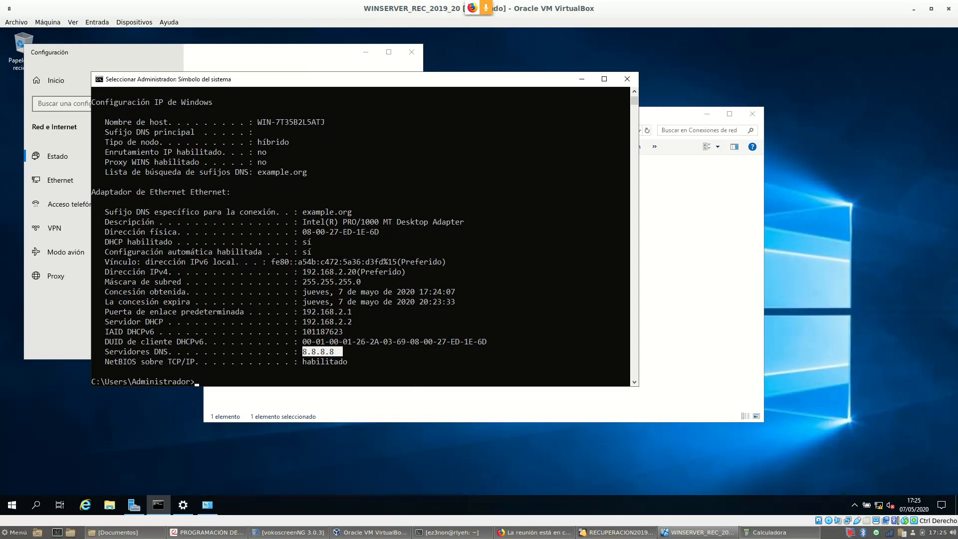
# Switch to the Webmin VM, open the 192.168.2.0 subnet and list its leases
pyautogui.click(640, 534)
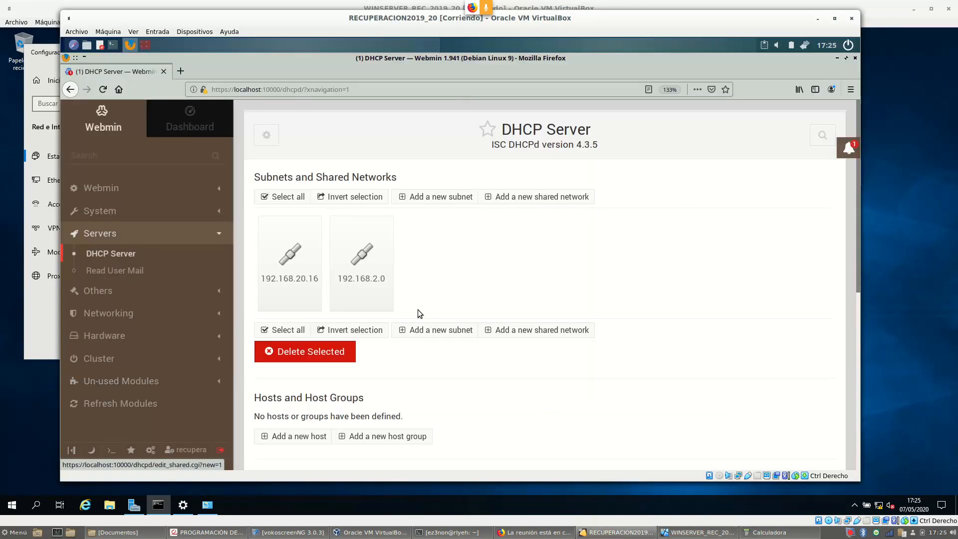
pyautogui.scroll(-1, 546, 209)
pyautogui.scroll(-5, 546, 208)
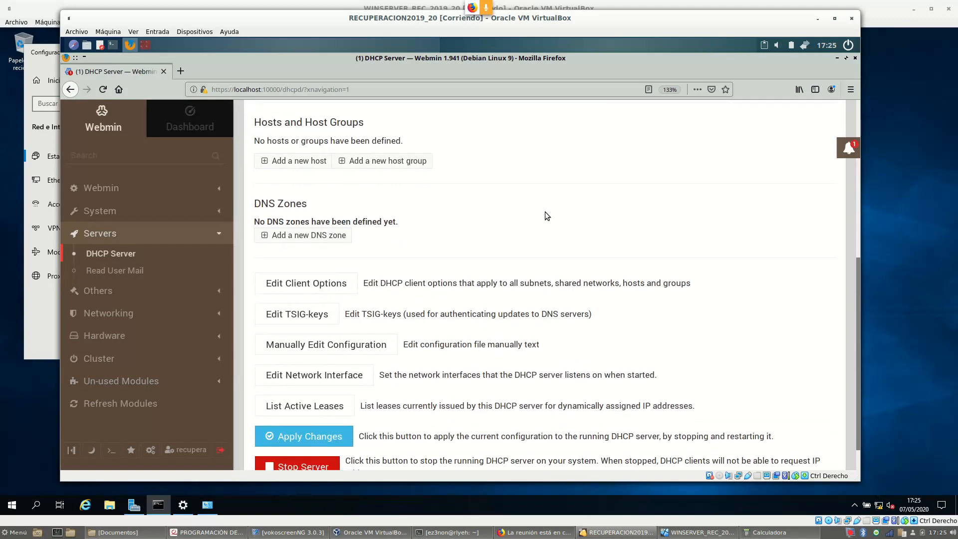
pyautogui.scroll(4, 545, 212)
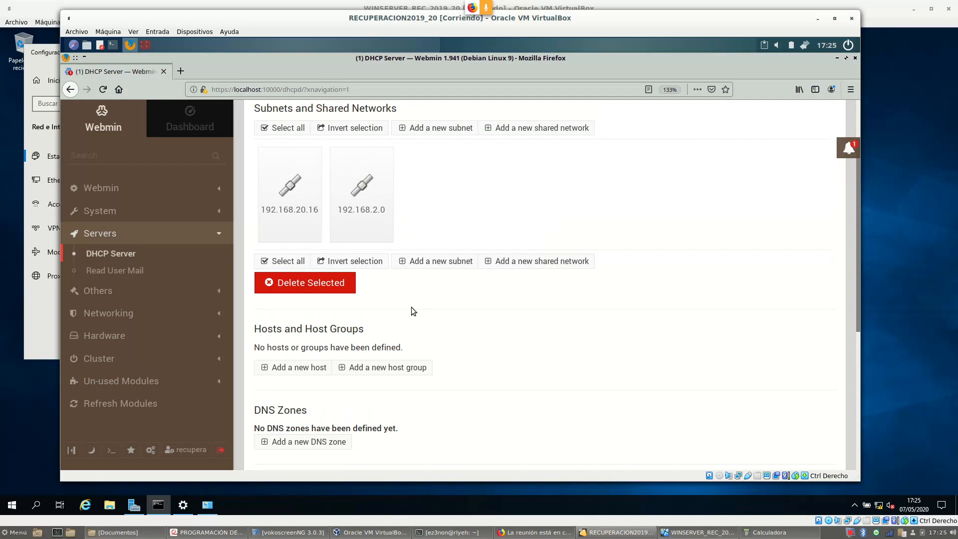
pyautogui.click(367, 209)
pyautogui.scroll(-2, 564, 235)
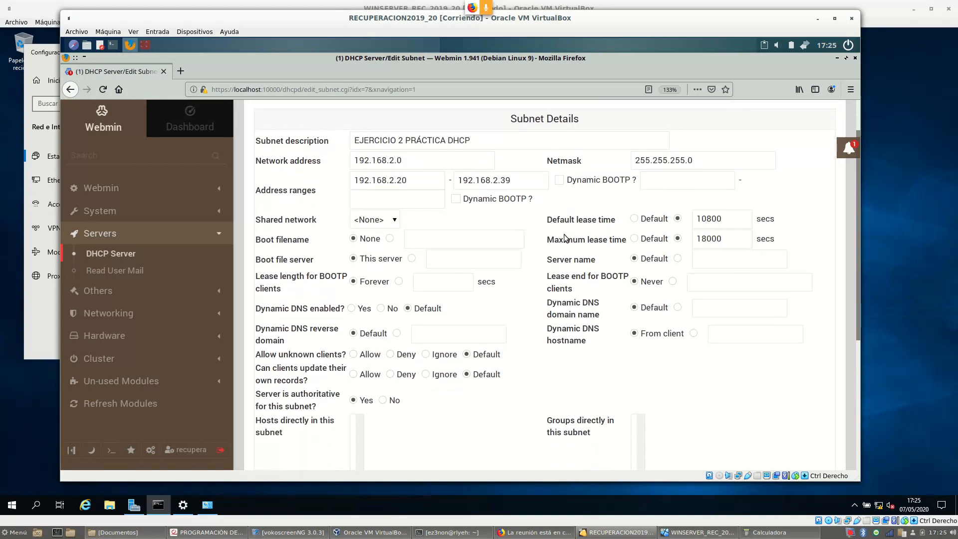
pyautogui.scroll(-4, 564, 237)
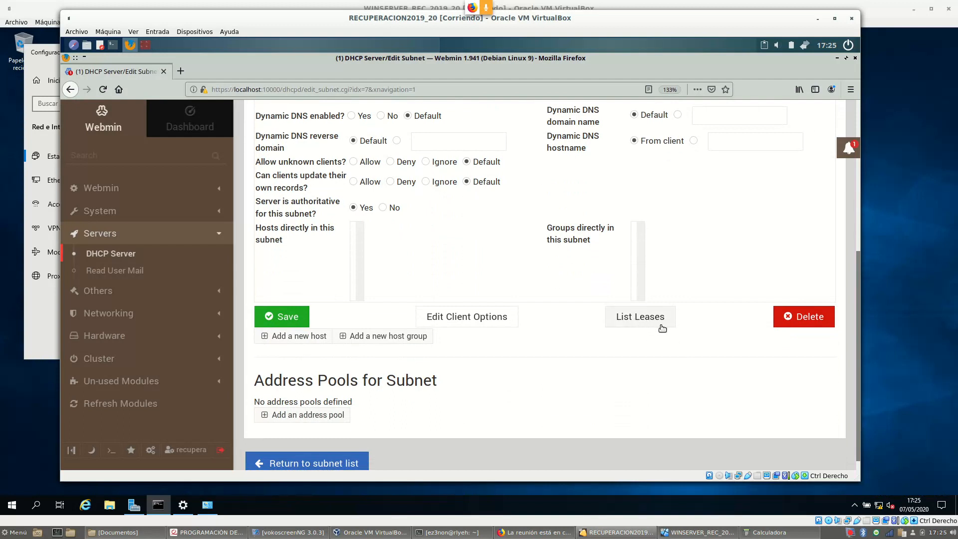
pyautogui.click(661, 326)
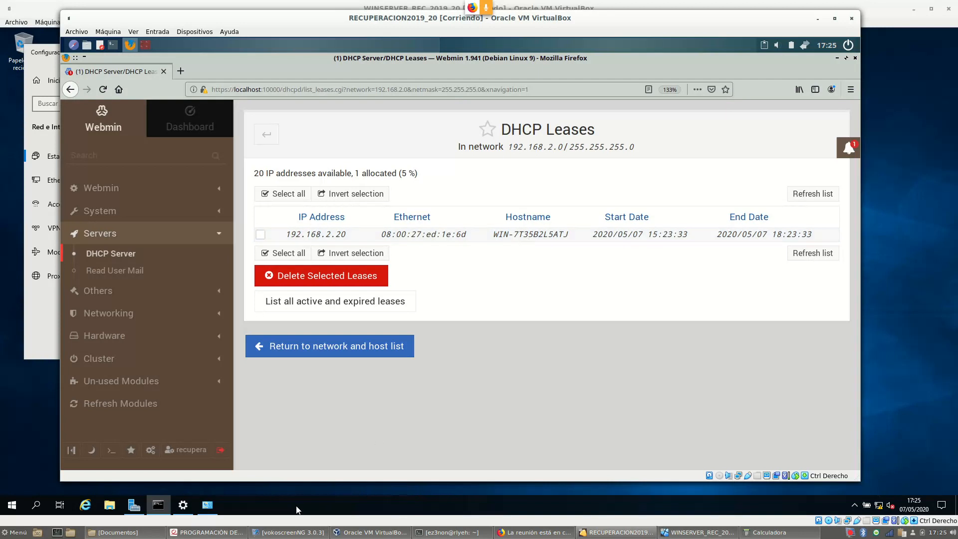
# Show the Windows Server's system properties from Este equipo in File Explorer
pyautogui.click(207, 505)
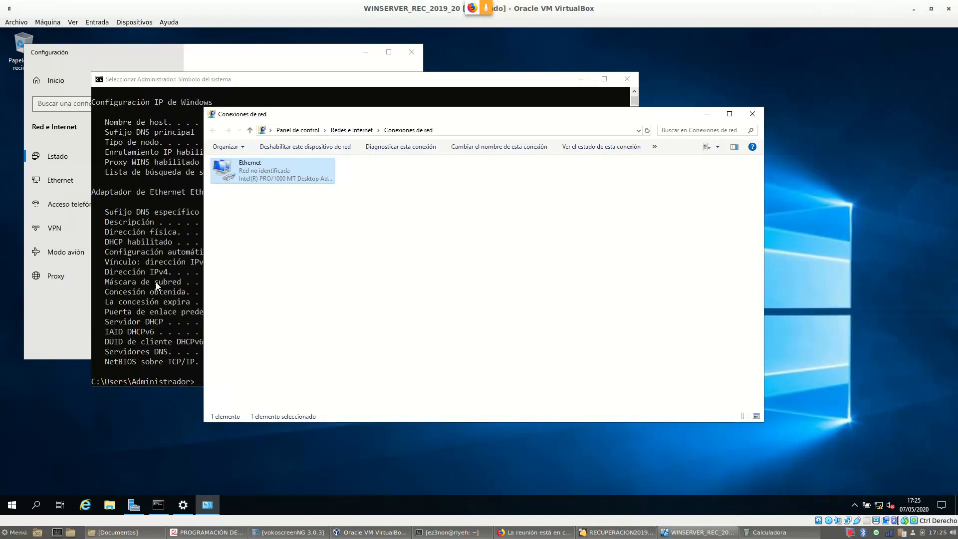
pyautogui.click(109, 505)
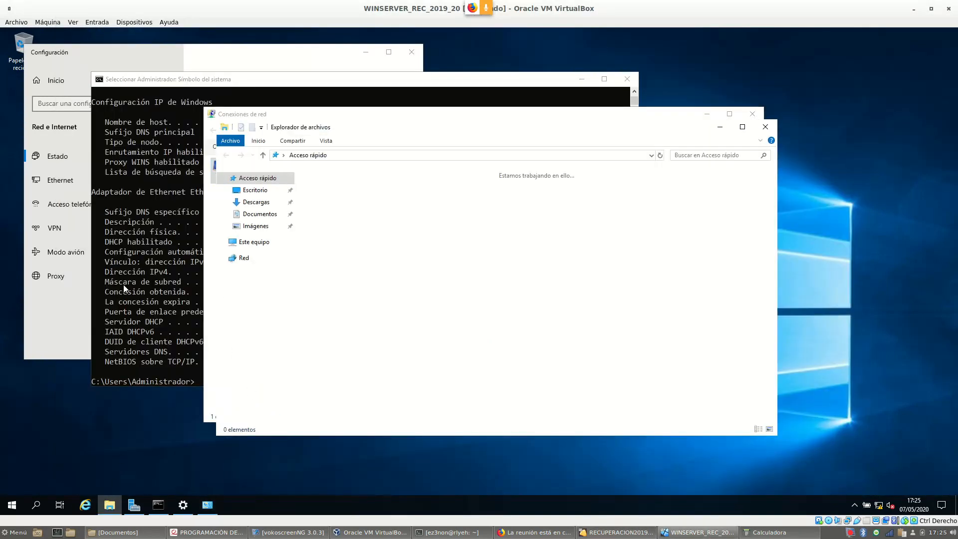
pyautogui.rightClick(260, 247)
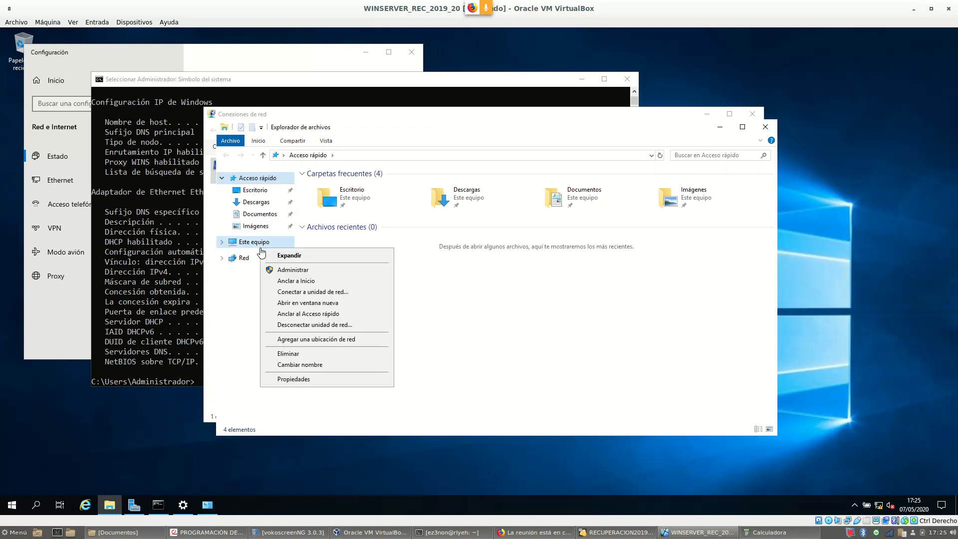
pyautogui.click(338, 379)
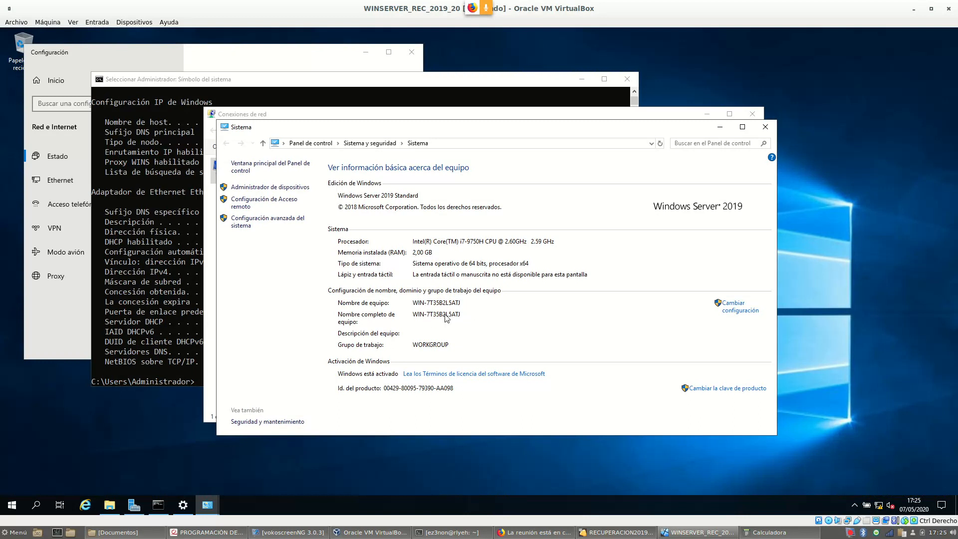
# Select the MAC address in the ipconfig output and return to the Webmin lease list
pyautogui.click(185, 246)
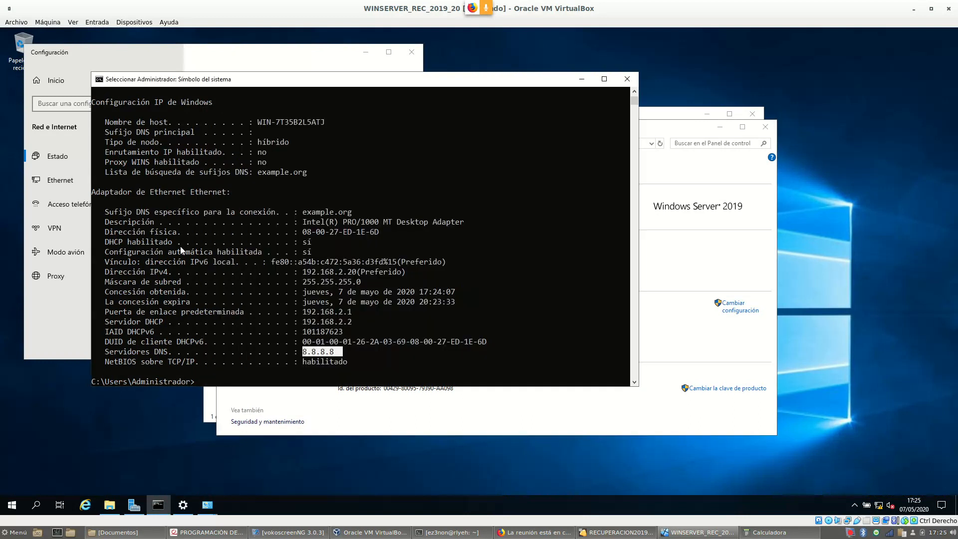
pyautogui.click(305, 232)
pyautogui.moveTo(345, 235); pyautogui.dragTo(388, 235)
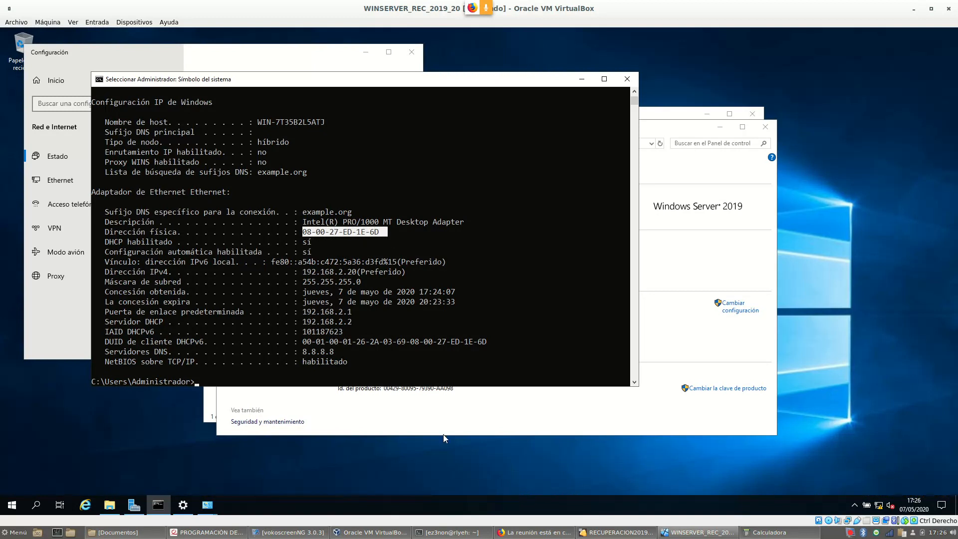
pyautogui.click(615, 532)
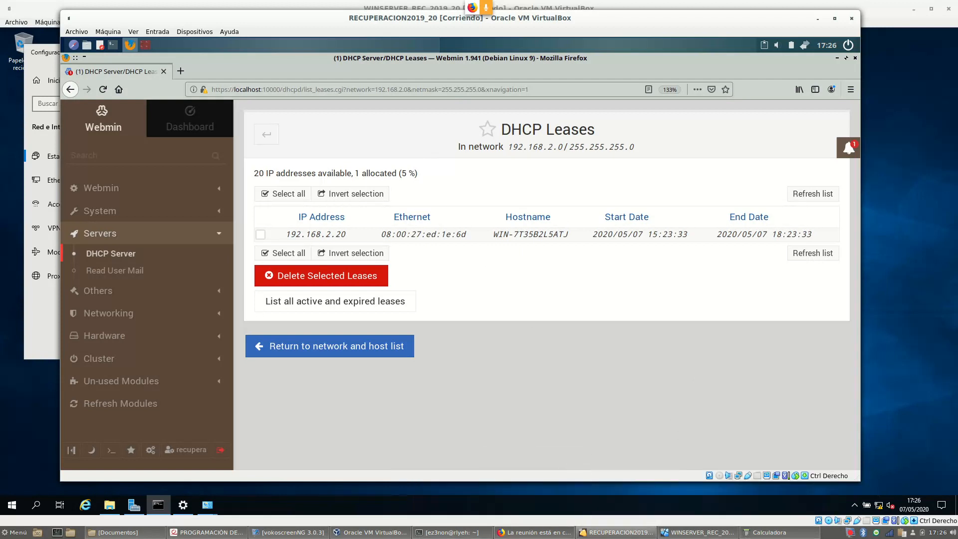
# Highlight the task about writing the configuration file in the exercise PDF
pyautogui.click(208, 532)
pyautogui.scroll(-1, 407, 344)
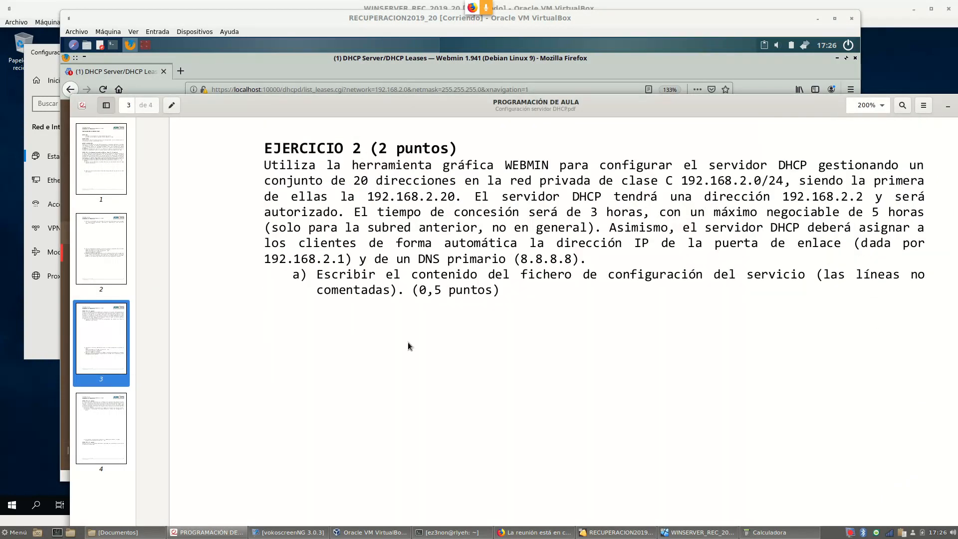
pyautogui.moveTo(359, 276); pyautogui.dragTo(455, 270)
pyautogui.moveTo(661, 289); pyautogui.dragTo(720, 343)
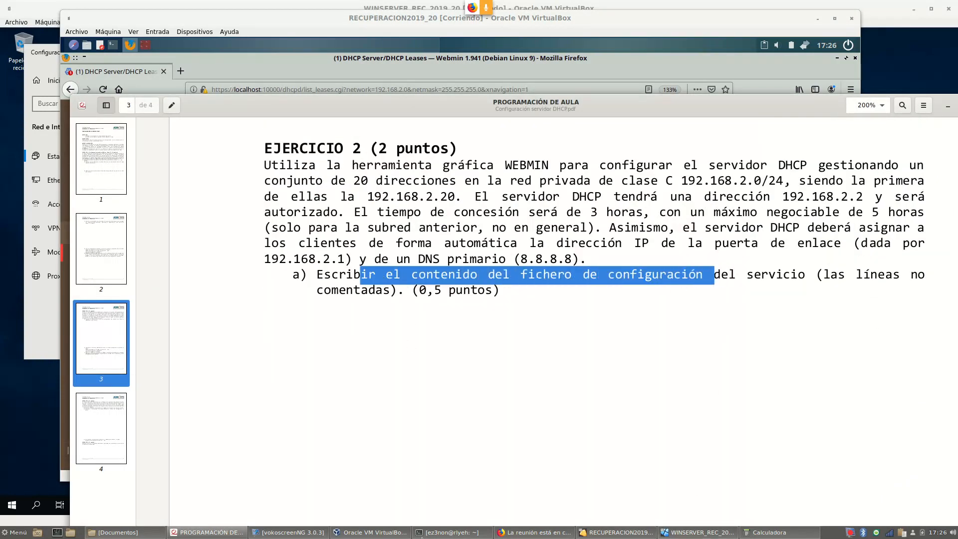
# Open dhcpd.conf for manual editing, highlight the 192.168.2.0 subnet block, then return to the PDF
pyautogui.click(626, 533)
pyautogui.click(348, 353)
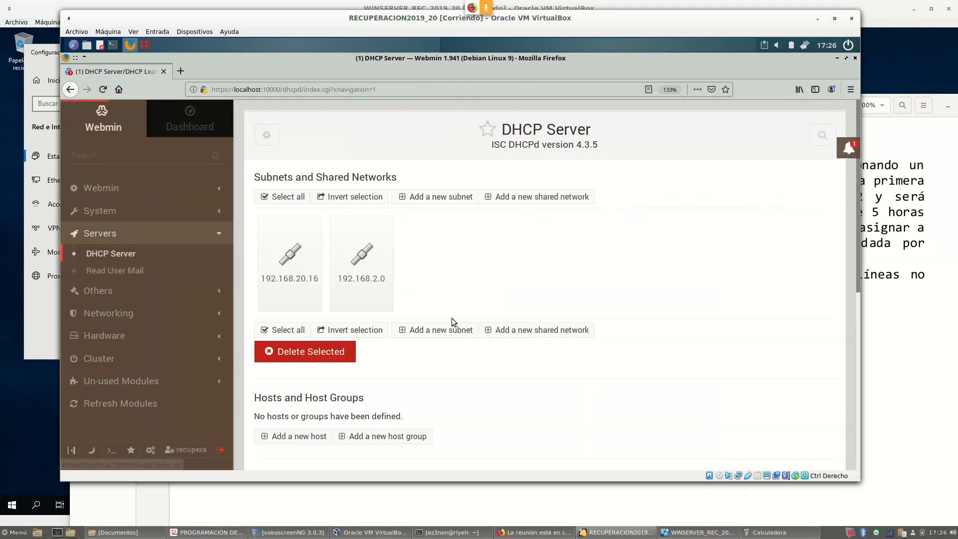
pyautogui.scroll(-5, 321, 405)
pyautogui.click(327, 378)
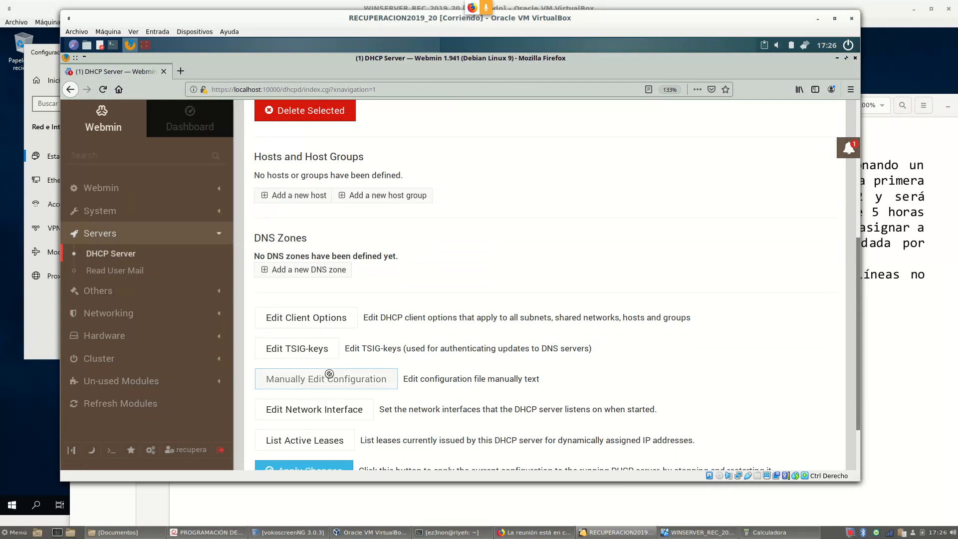
pyautogui.scroll(-5, 418, 287)
pyautogui.scroll(-20, 418, 286)
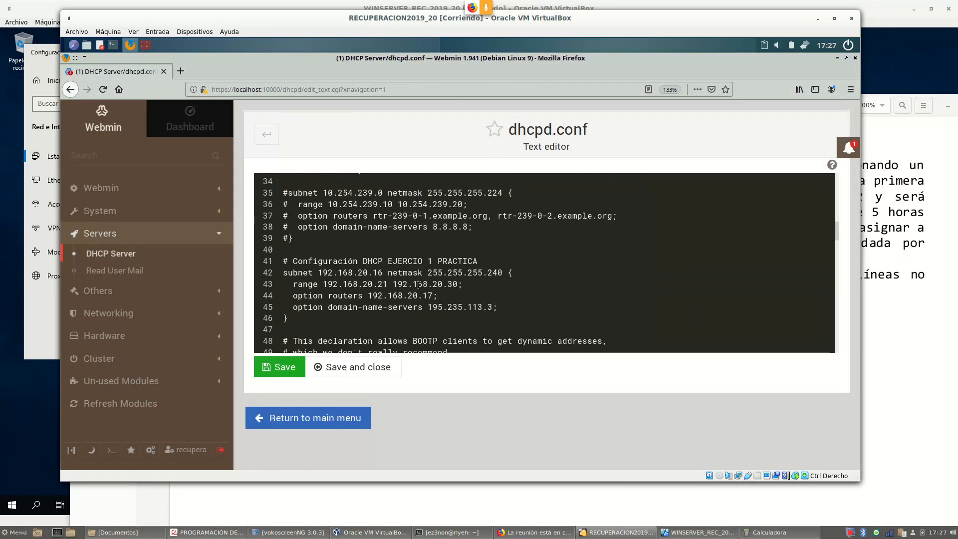
pyautogui.scroll(-5, 415, 287)
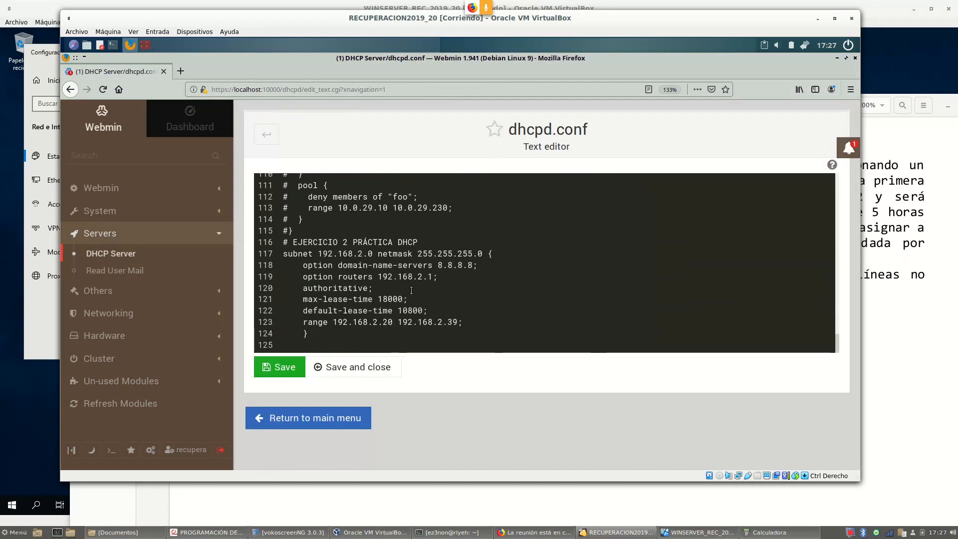
pyautogui.moveTo(328, 332); pyautogui.dragTo(268, 261)
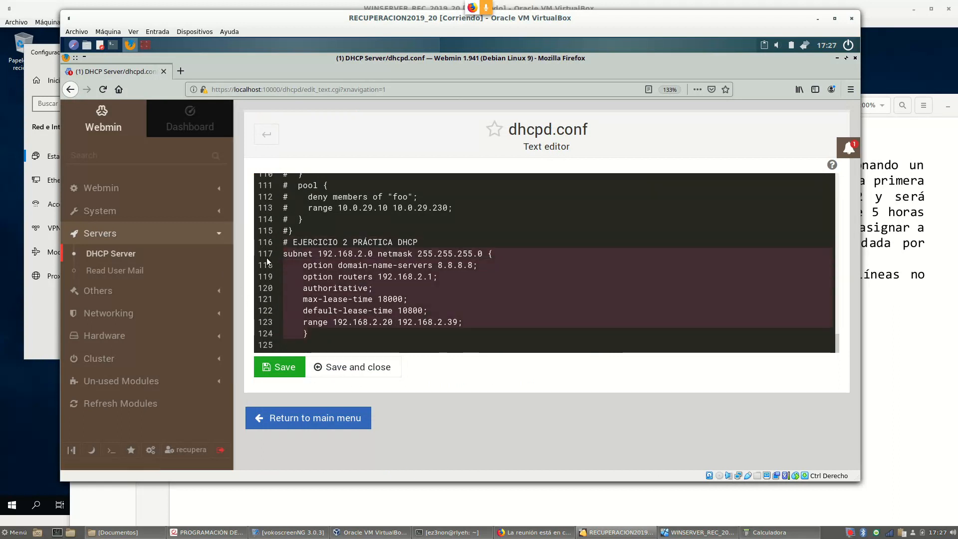
pyautogui.click(901, 338)
pyautogui.scroll(-10, 720, 295)
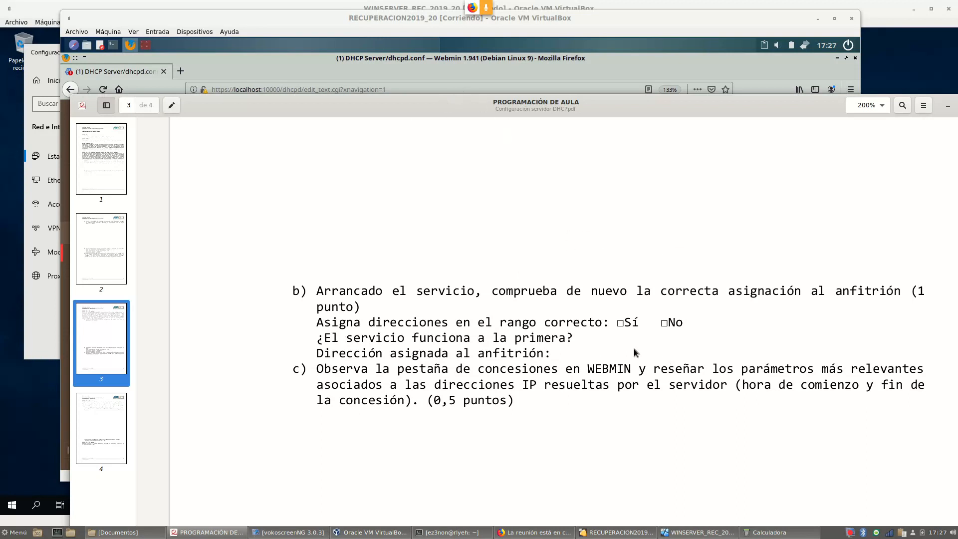
# Highlight item c) on observing leases, then scroll to Ejercicio 3 on page 4
pyautogui.scroll(-2, 636, 352)
pyautogui.moveTo(440, 319); pyautogui.dragTo(629, 336)
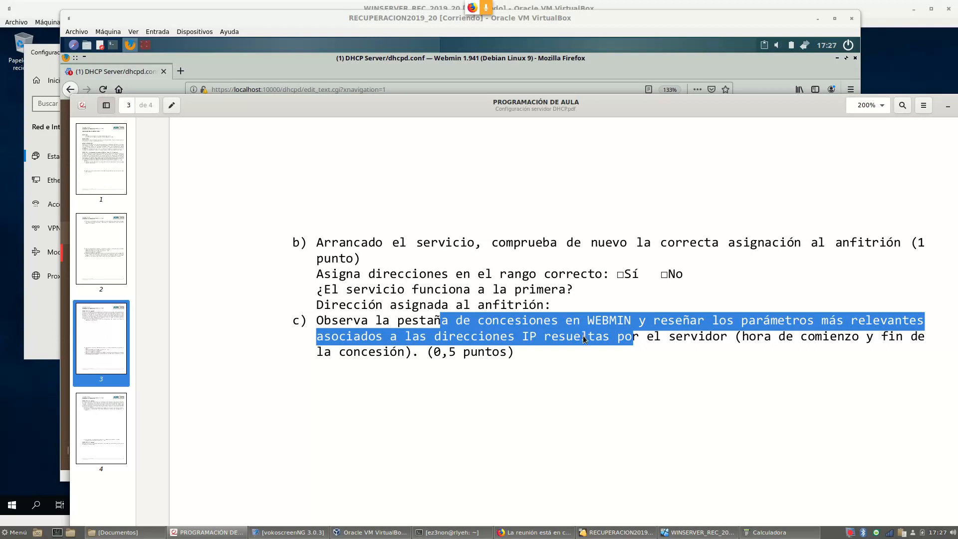
pyautogui.scroll(-4, 594, 326)
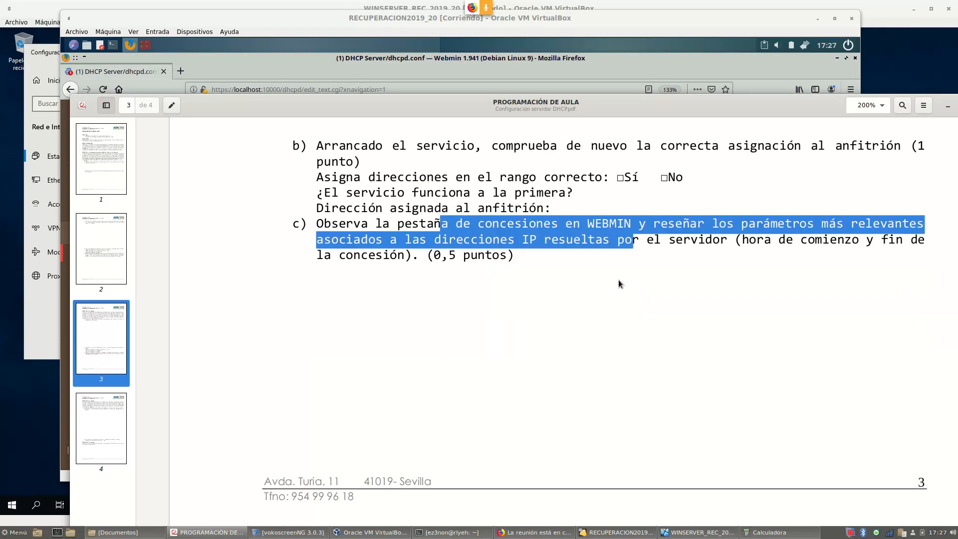
pyautogui.scroll(-10, 619, 280)
pyautogui.scroll(20, 618, 273)
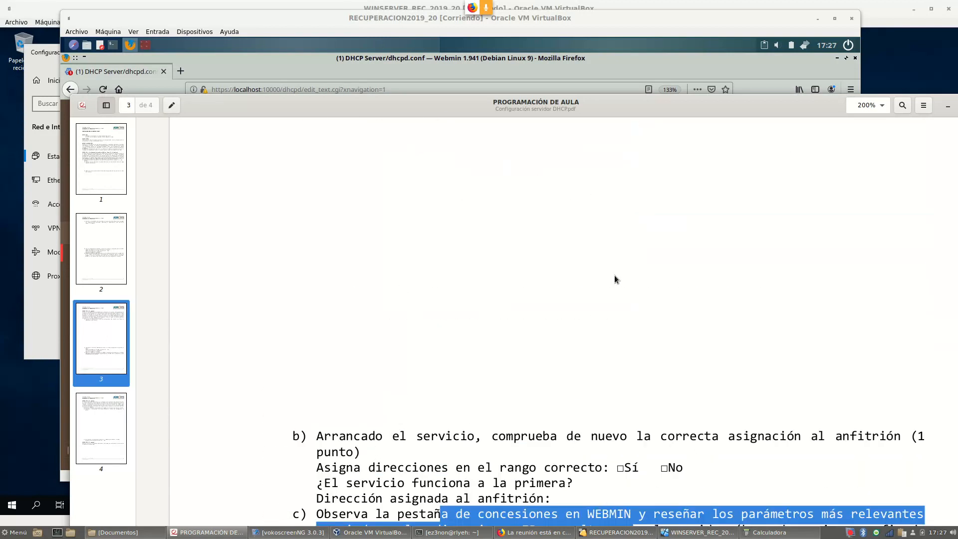
pyautogui.scroll(-20, 624, 271)
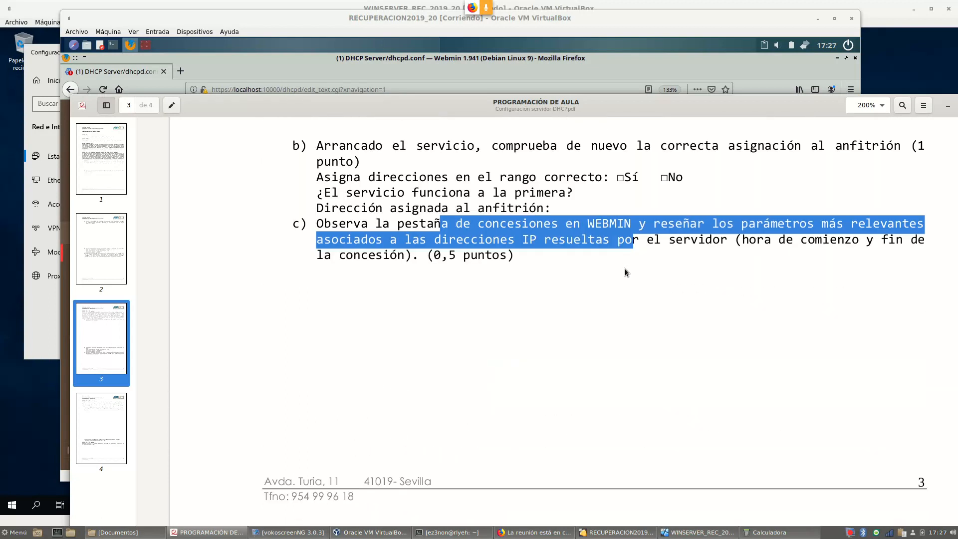
pyautogui.scroll(-5, 625, 271)
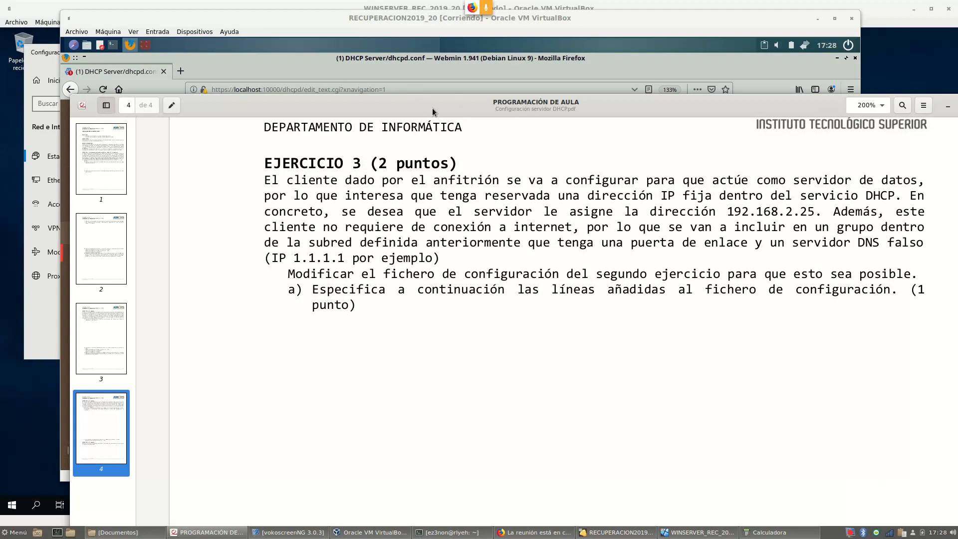
# Reposition the PDF viewer to show Ejercicio 3 fully, briefly highlighting its data-server client sentence
pyautogui.moveTo(431, 110); pyautogui.dragTo(373, 68)
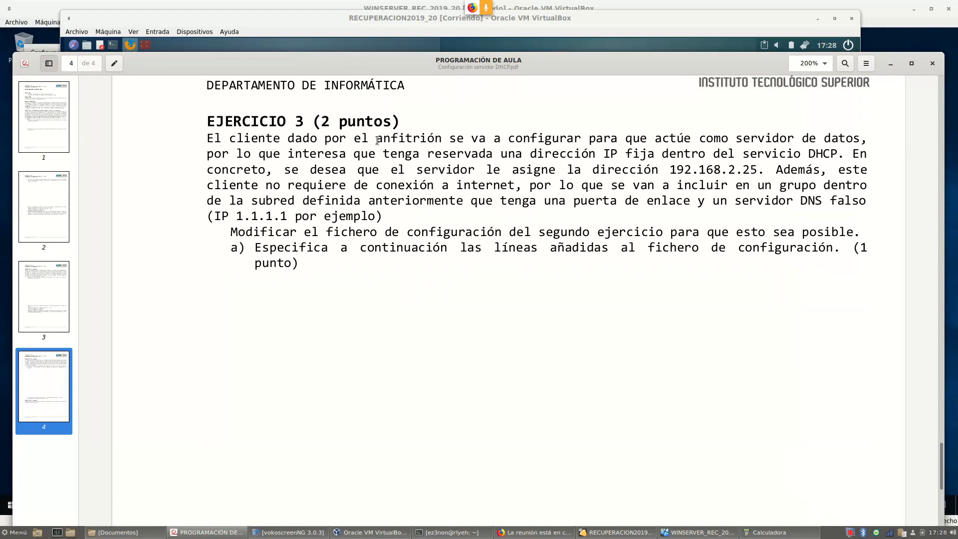
pyautogui.moveTo(375, 139); pyautogui.dragTo(441, 147)
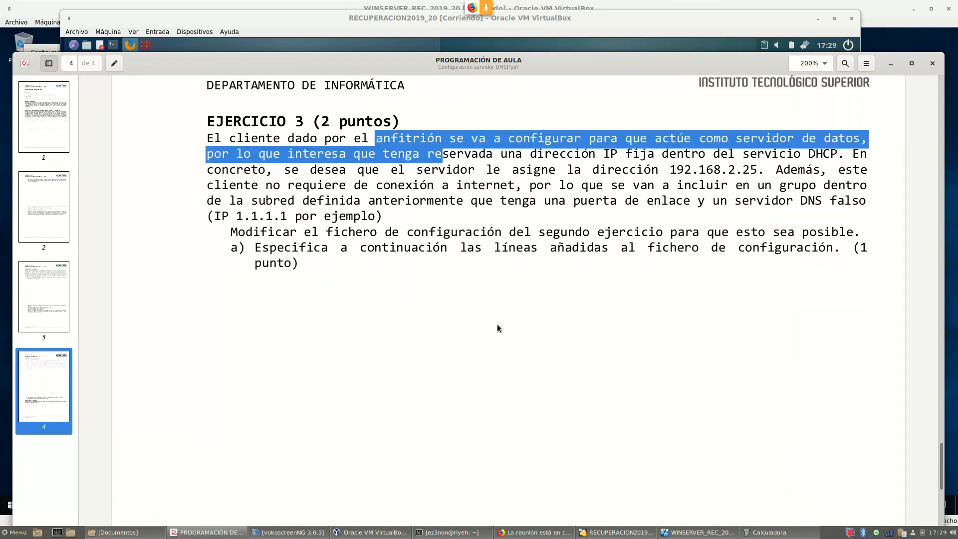
pyautogui.click(509, 358)
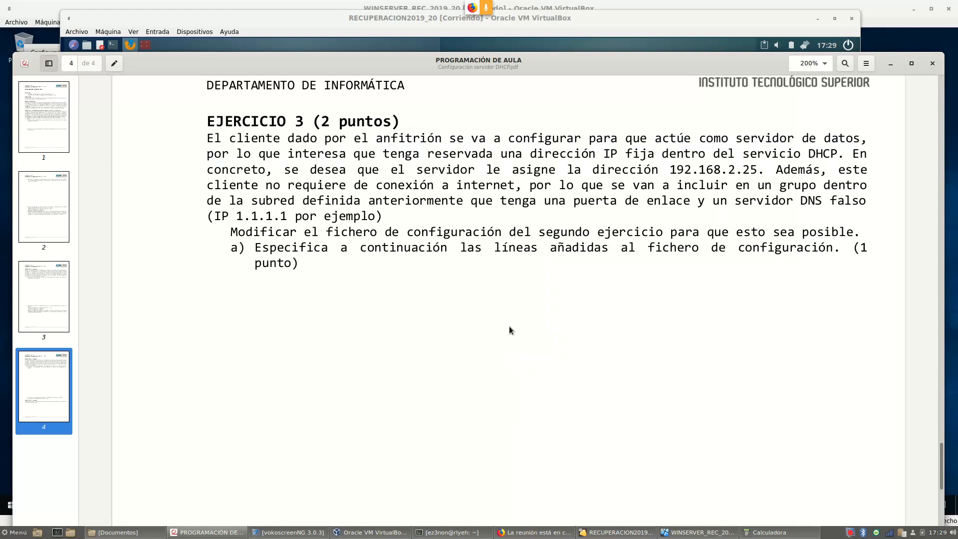
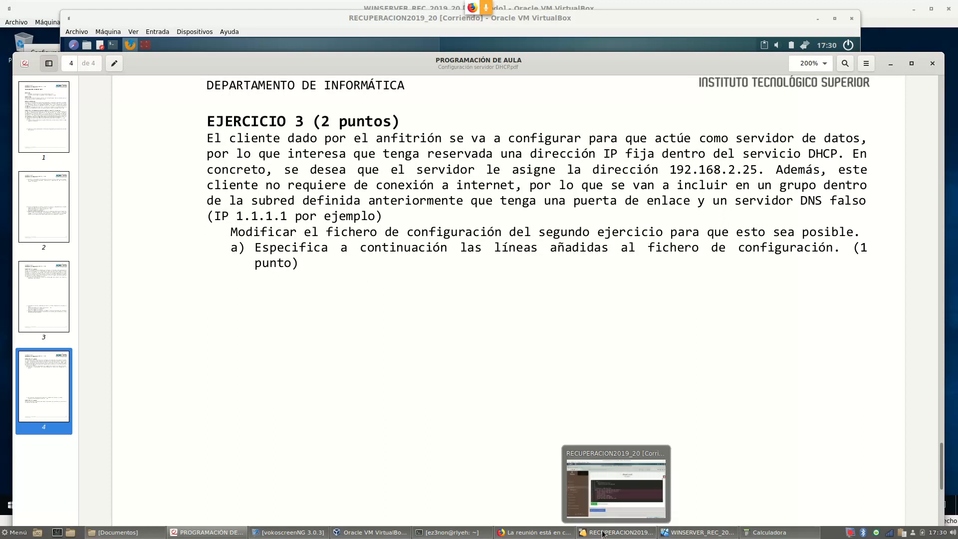
# Bring the VM back to the front and return from dhcpd.conf to the DHCP Server main page's Hosts and Host Groups section
pyautogui.click(639, 535)
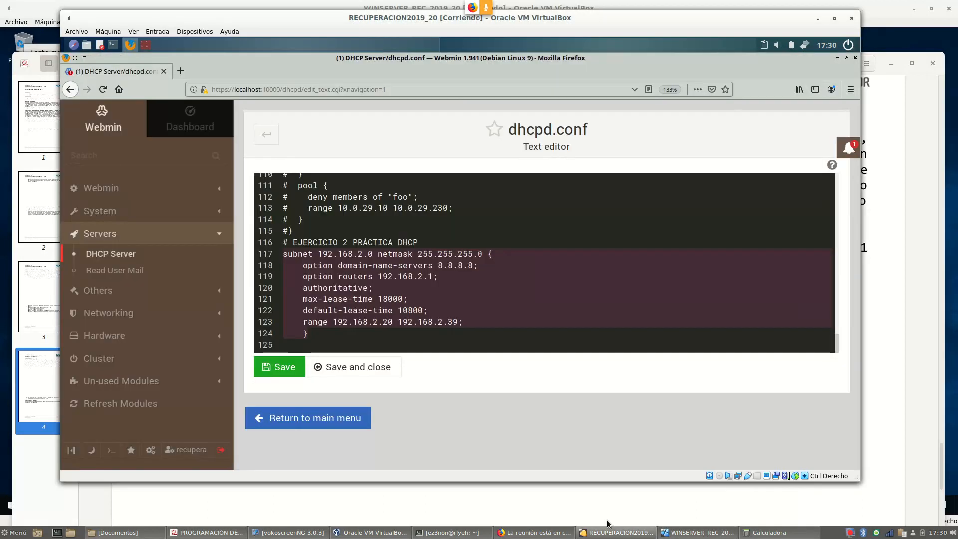
pyautogui.click(319, 421)
pyautogui.scroll(-5, 556, 184)
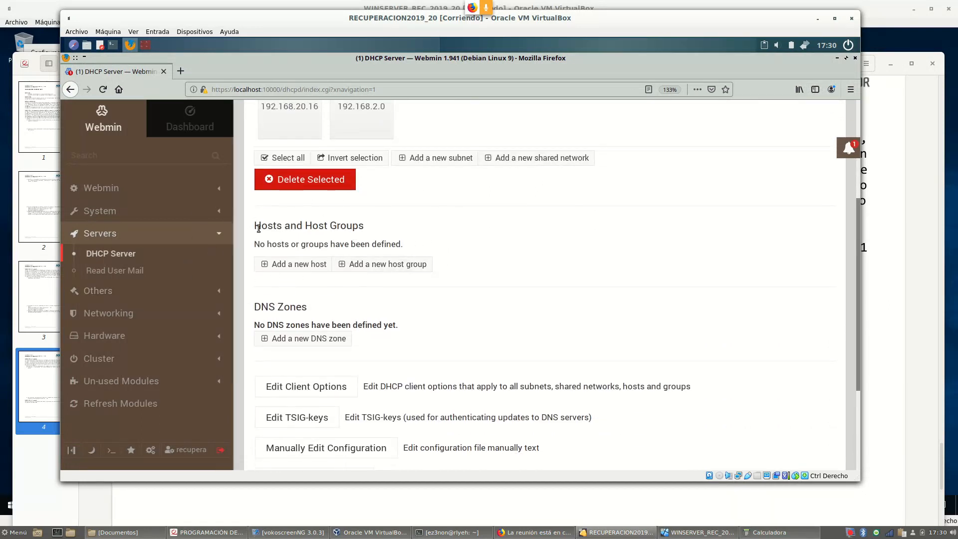
pyautogui.moveTo(255, 226); pyautogui.dragTo(360, 230)
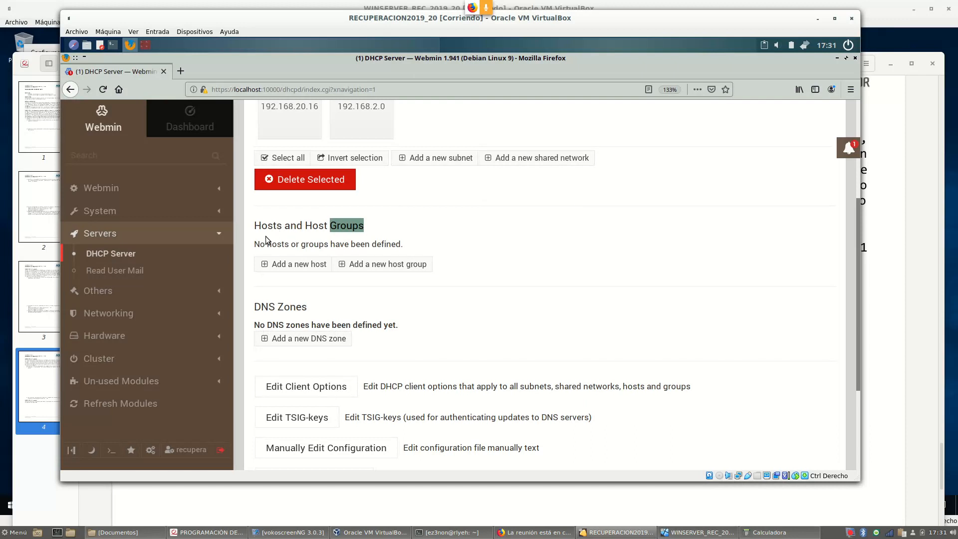
# Add a host group with description GRUPO1, keeping all other settings at default
pyautogui.click(382, 265)
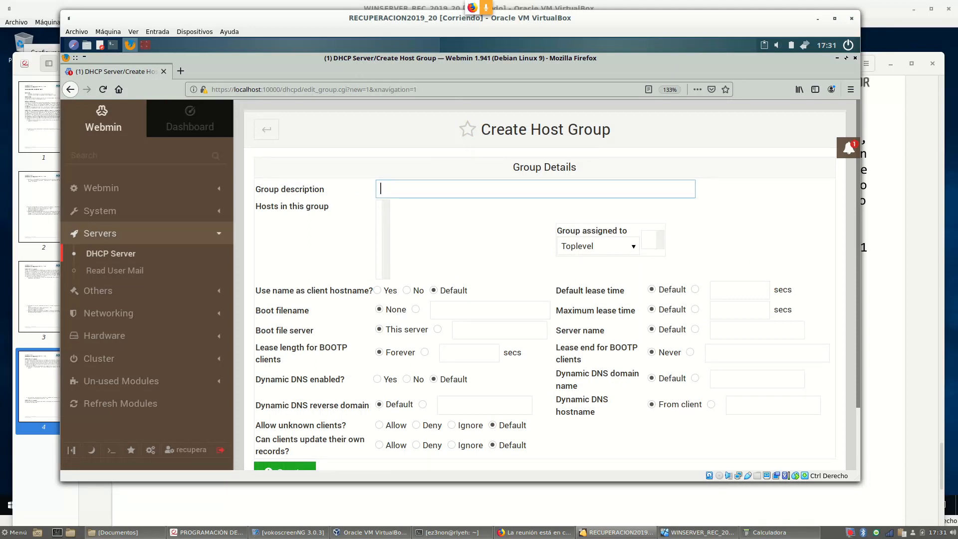
pyautogui.moveTo(647, 23); pyautogui.dragTo(645, 86)
pyautogui.write('GRUPO1')
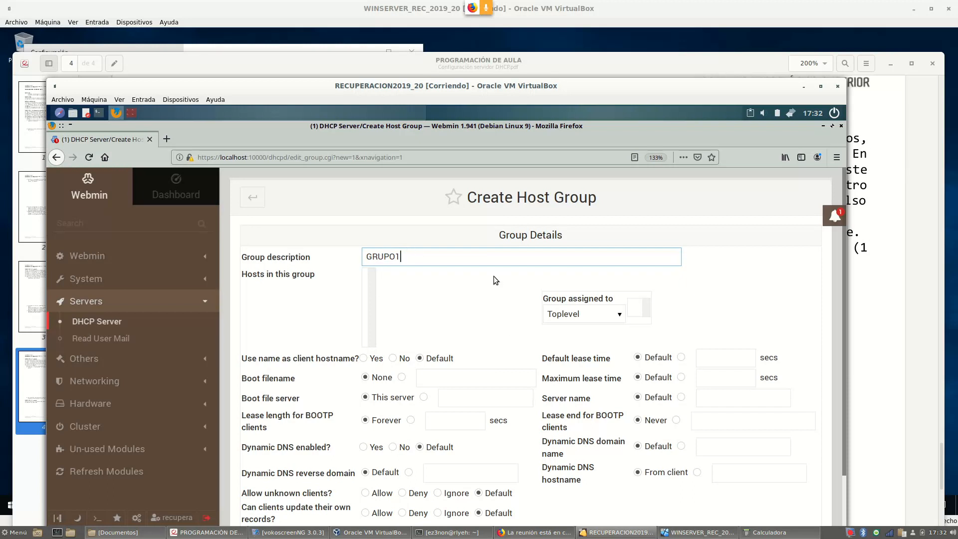
pyautogui.scroll(-1, 498, 246)
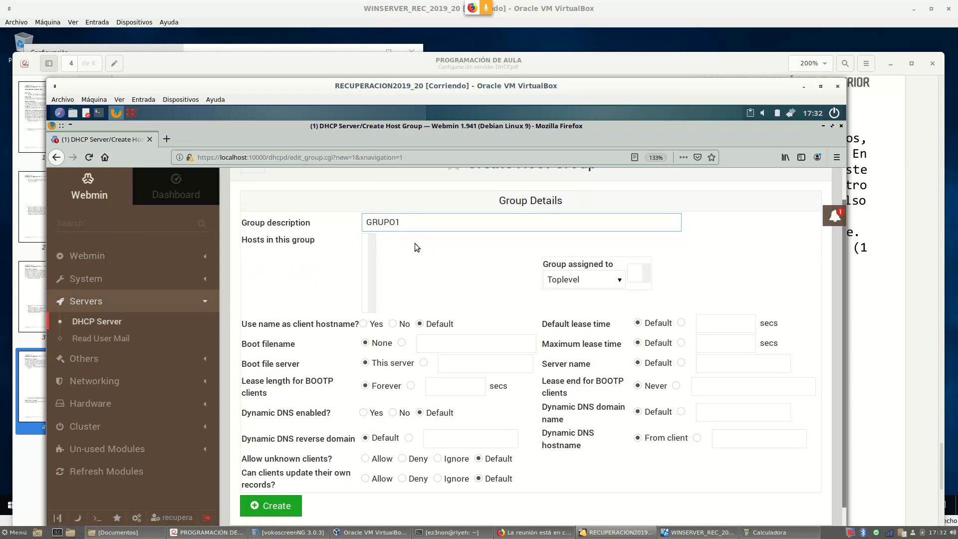
pyautogui.scroll(-1, 415, 244)
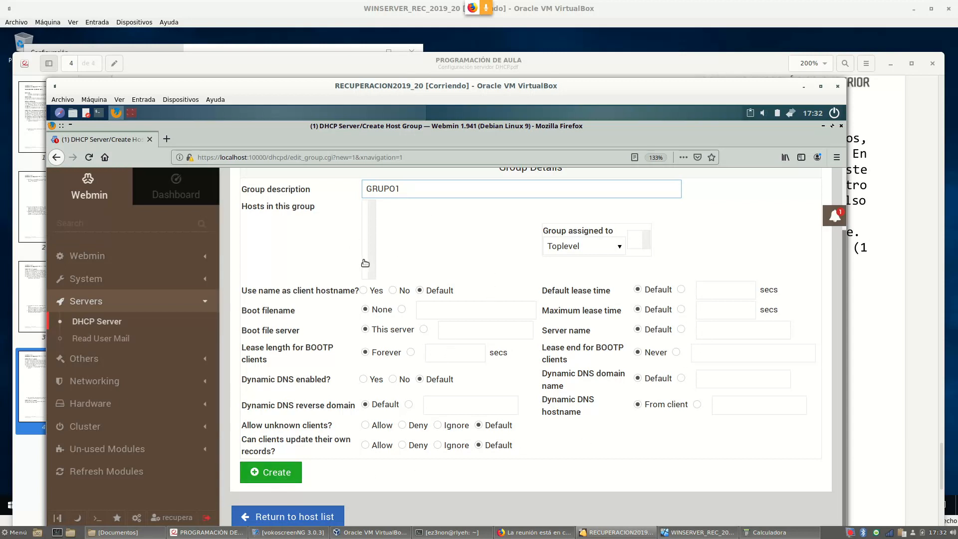
pyautogui.scroll(1, 490, 283)
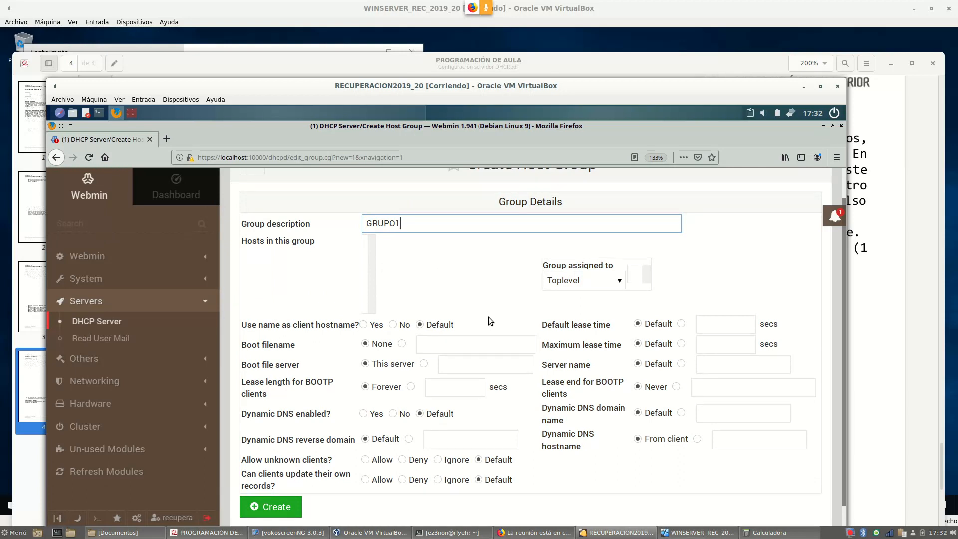
pyautogui.scroll(-1, 490, 317)
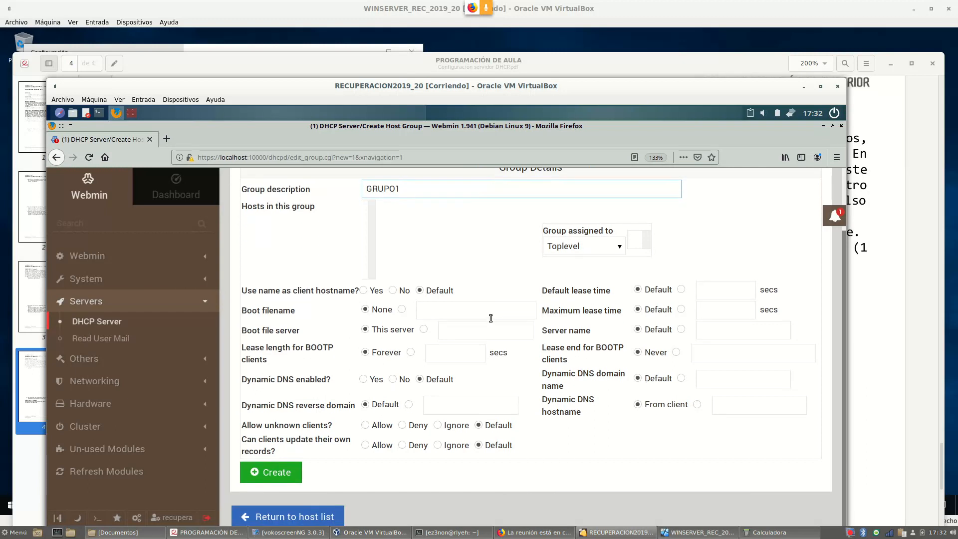
pyautogui.click(279, 474)
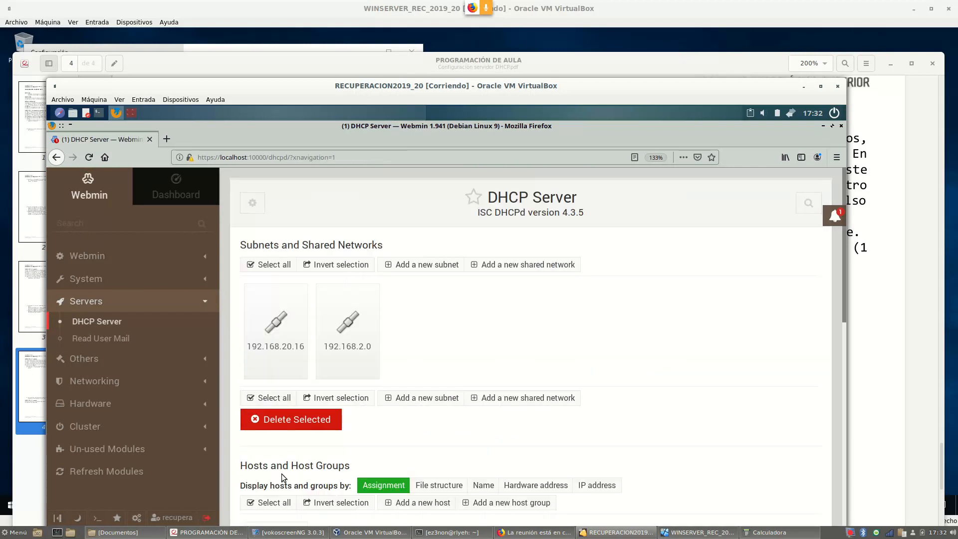
# Open the GRUPO1 host group and go to its client options
pyautogui.scroll(-4, 516, 349)
pyautogui.moveTo(279, 360)
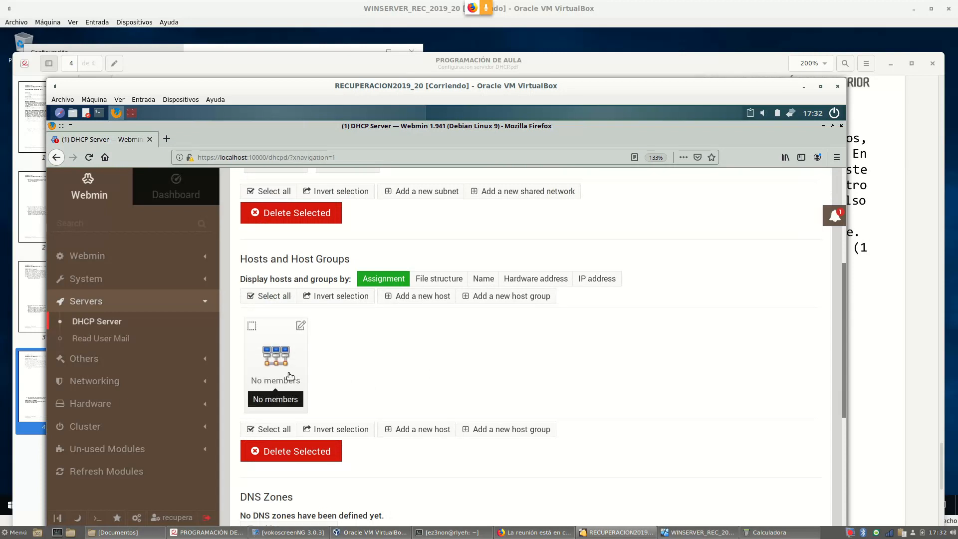
pyautogui.click(280, 368)
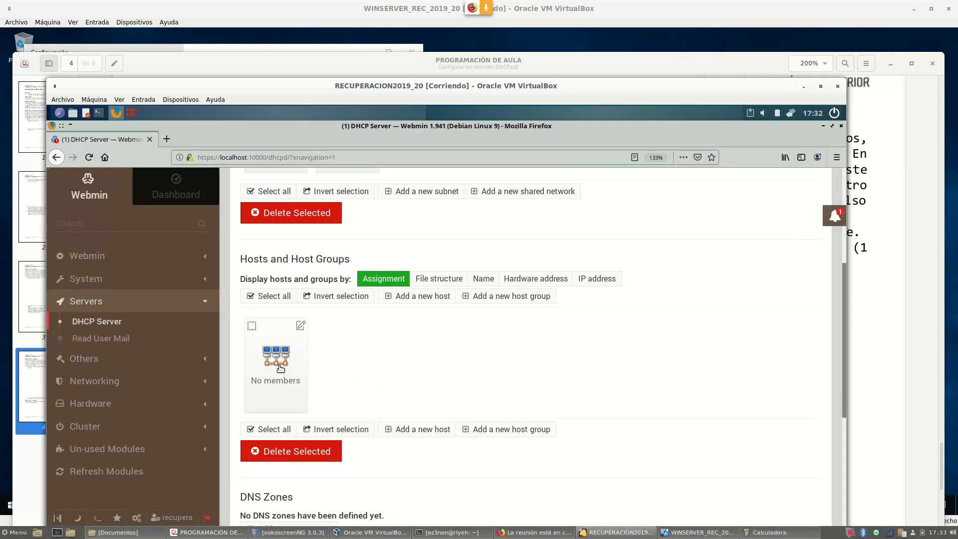
pyautogui.scroll(-3, 735, 332)
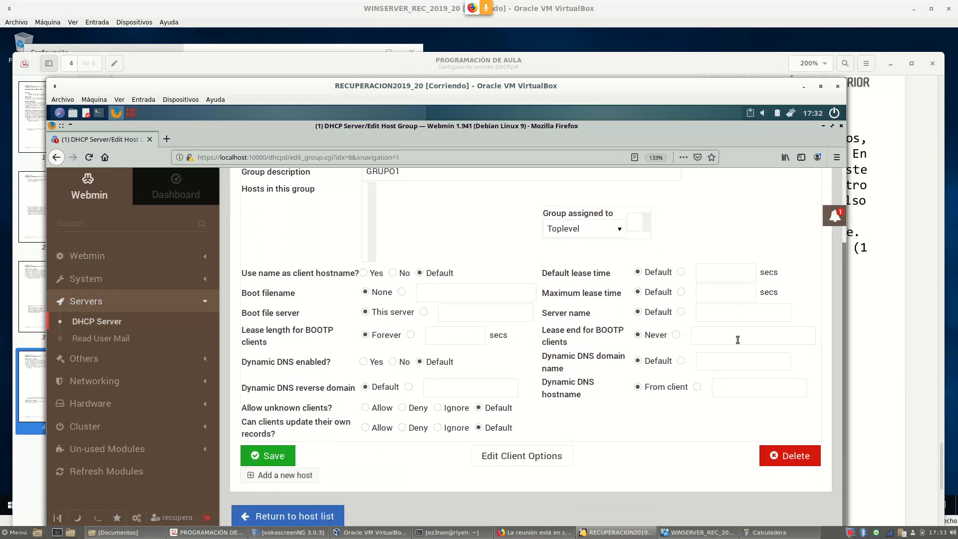
pyautogui.click(533, 457)
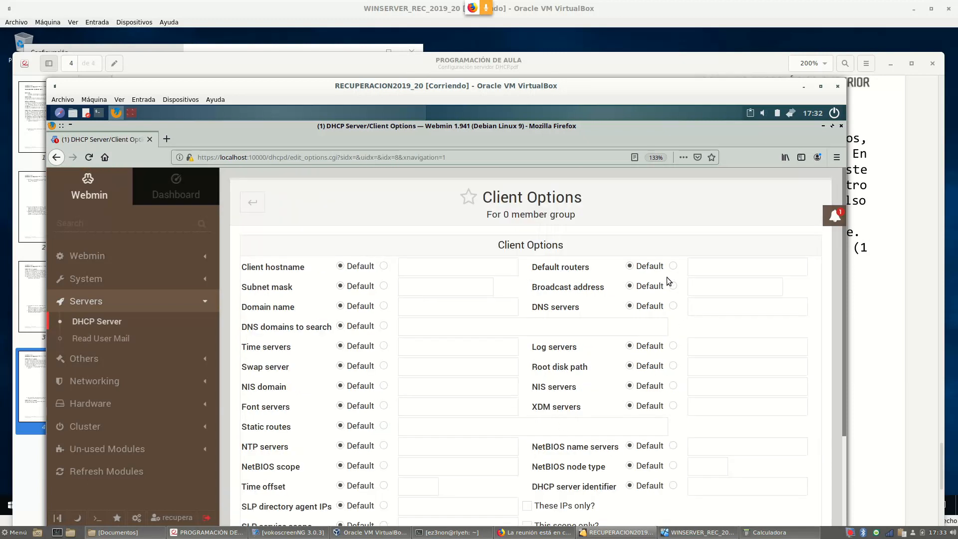
# Set default router and DNS server to 1.1.1.1, save, and return to the host list
pyautogui.click(673, 266)
pyautogui.click(708, 268)
pyautogui.write('1.1.1.1')
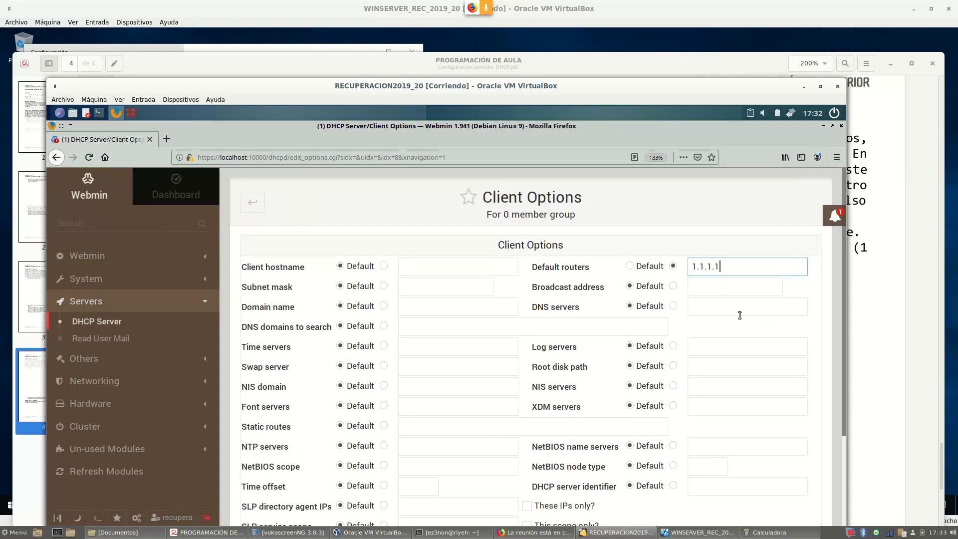
pyautogui.click(673, 306)
pyautogui.click(701, 306)
pyautogui.write('1.1.1')
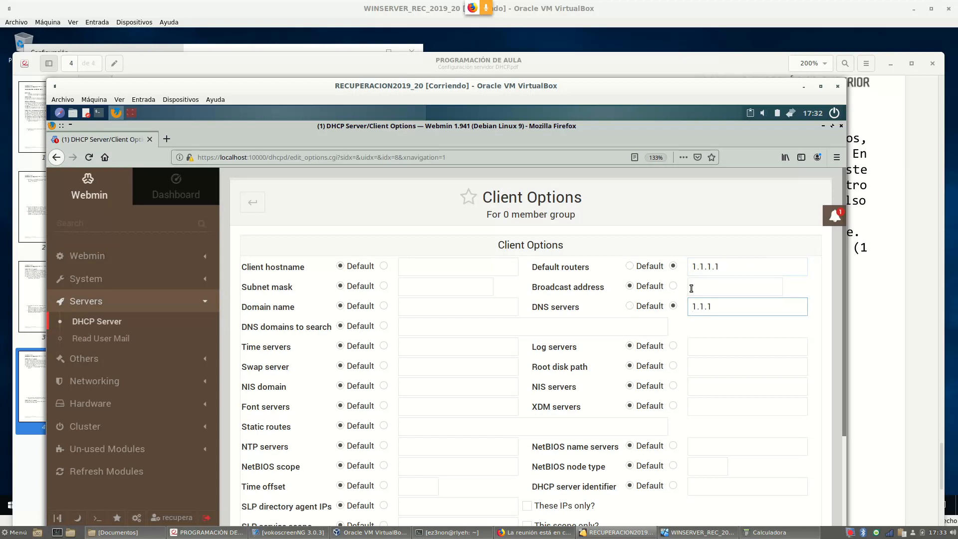
pyautogui.write('.1')
pyautogui.scroll(-3, 729, 389)
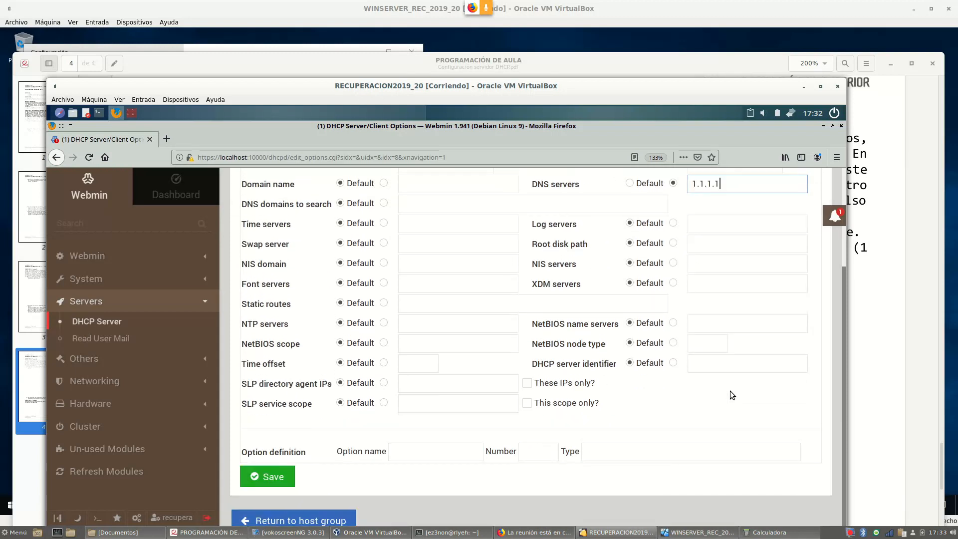
pyautogui.click(281, 475)
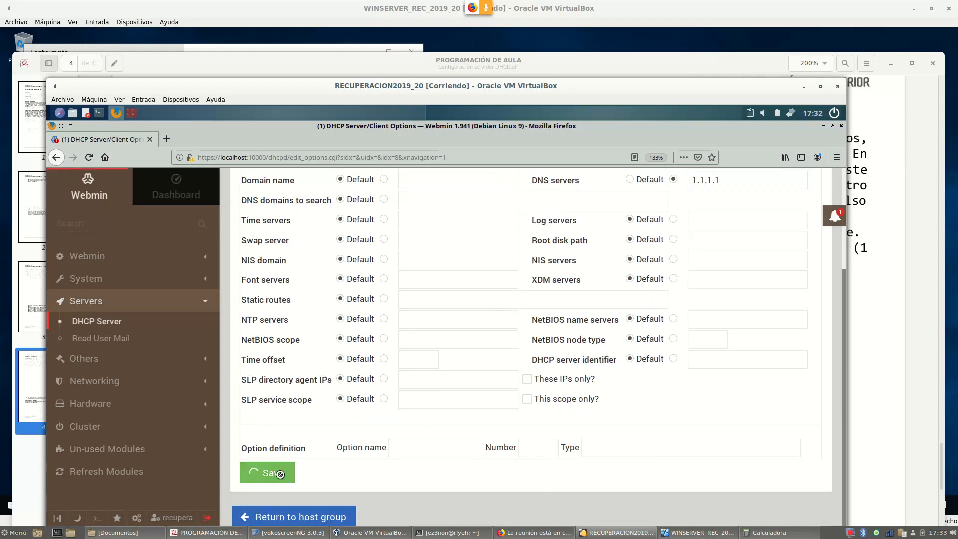
pyautogui.scroll(-2, 495, 314)
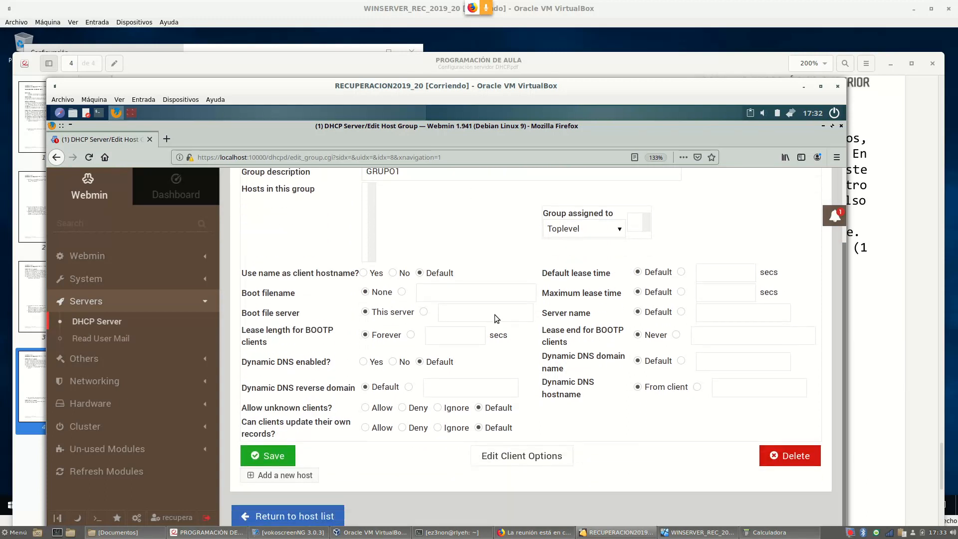
pyautogui.click(278, 517)
# Open dhcpd.conf and select the '# GRUPO1' line to verify its 1.1.1.1 router and DNS entries
pyautogui.scroll(-7, 519, 330)
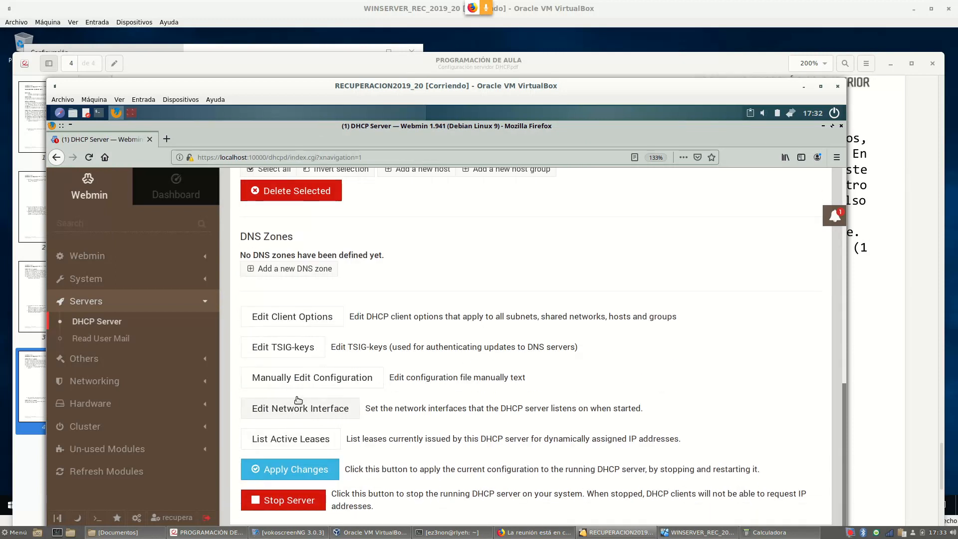
pyautogui.click(299, 378)
pyautogui.moveTo(821, 252); pyautogui.dragTo(829, 421)
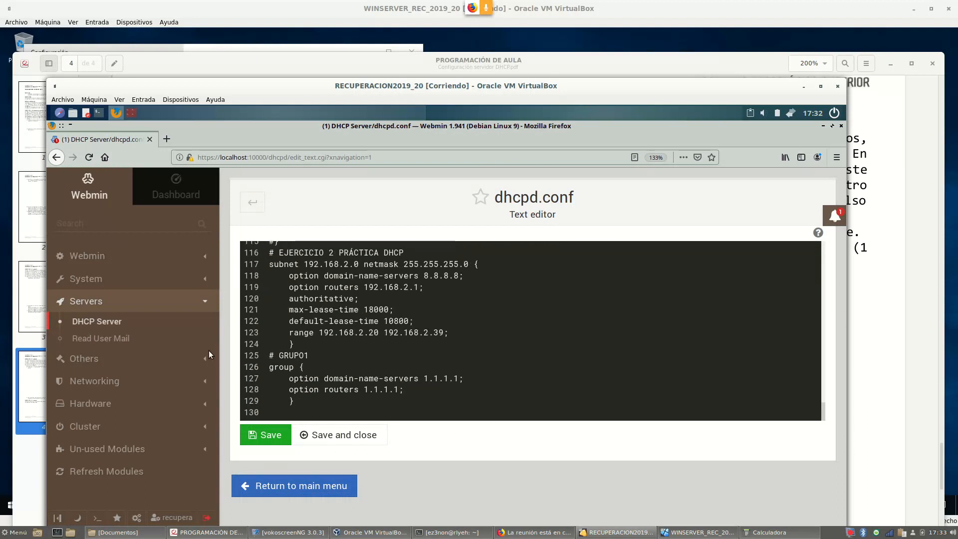
pyautogui.click(262, 358)
pyautogui.hotkey('shift', 'End')
# Return to the DHCP Server main menu and reread the exercise PDF before switching back to the VM
pyautogui.click(313, 492)
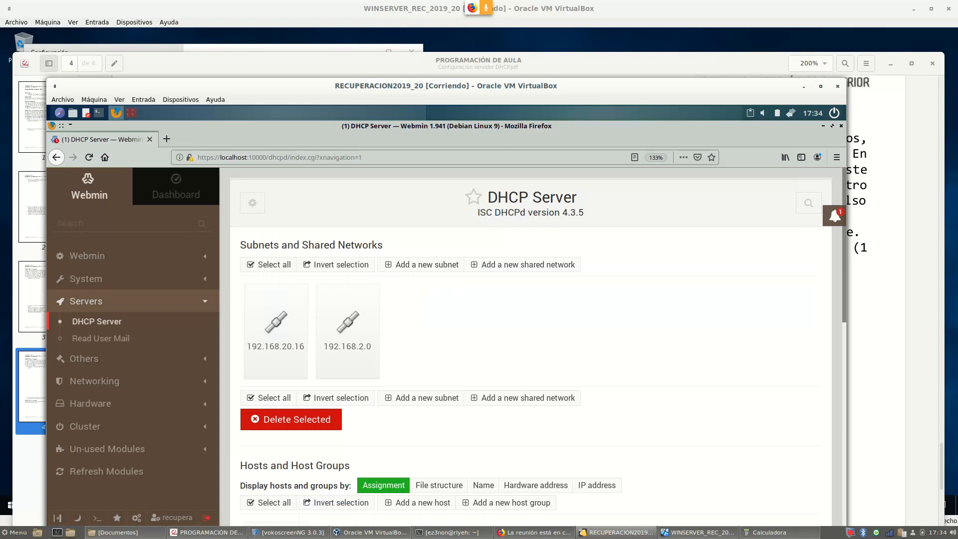
pyautogui.click(214, 532)
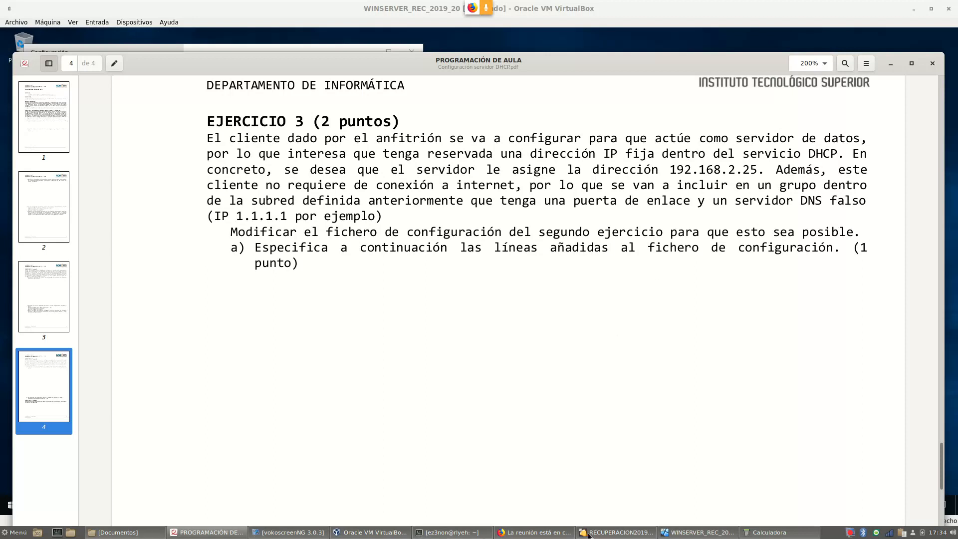
pyautogui.click(614, 532)
# Open GRUPO1 to confirm it has no members, then go back to the host list
pyautogui.scroll(-5, 522, 363)
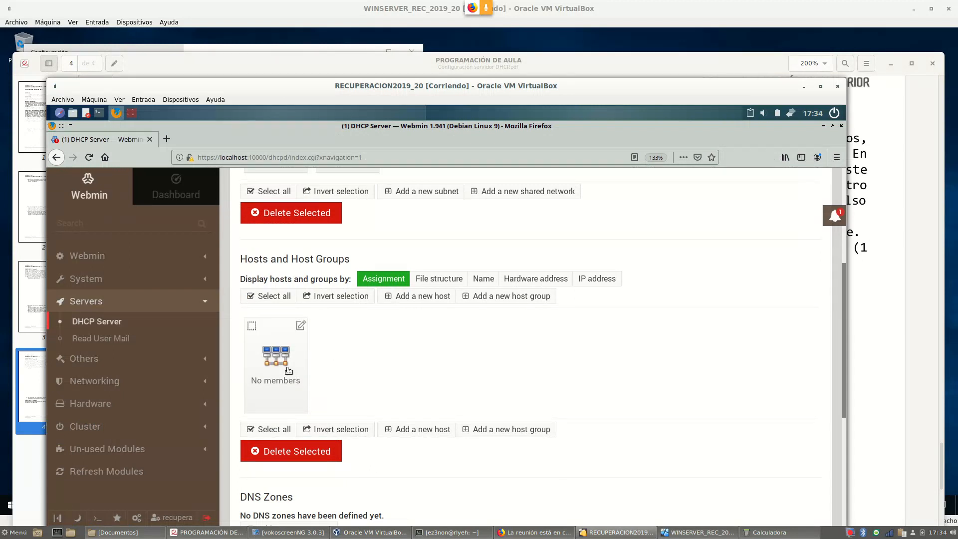
pyautogui.click(285, 372)
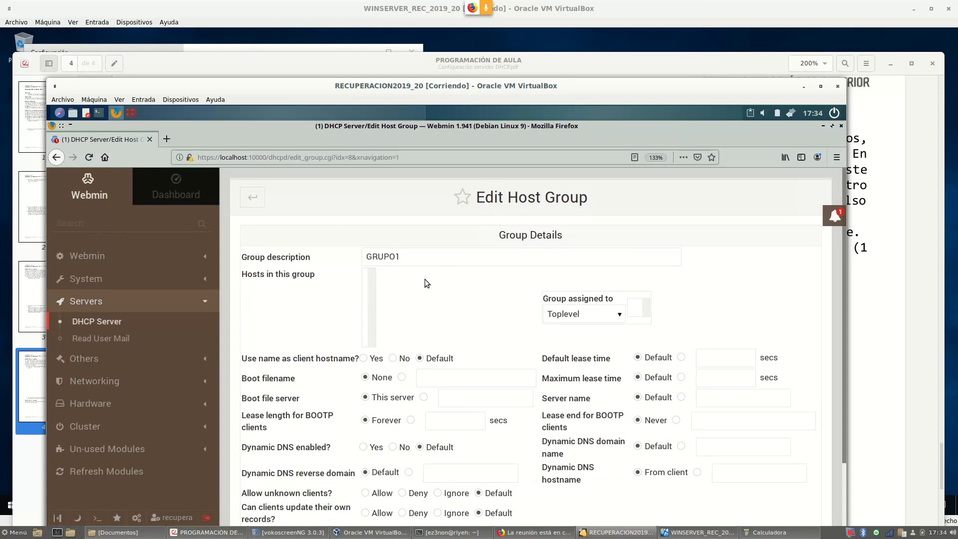
pyautogui.scroll(-1, 424, 280)
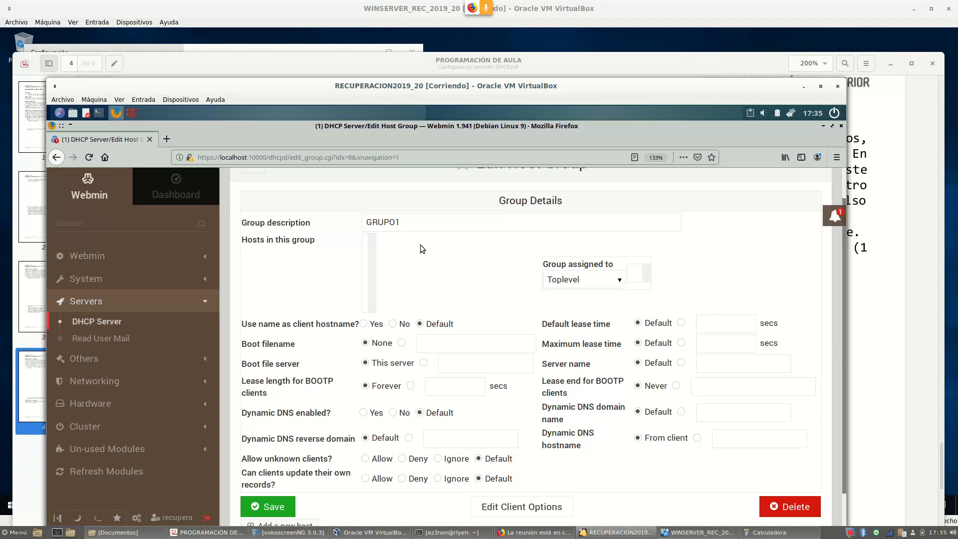
pyautogui.scroll(-2, 444, 234)
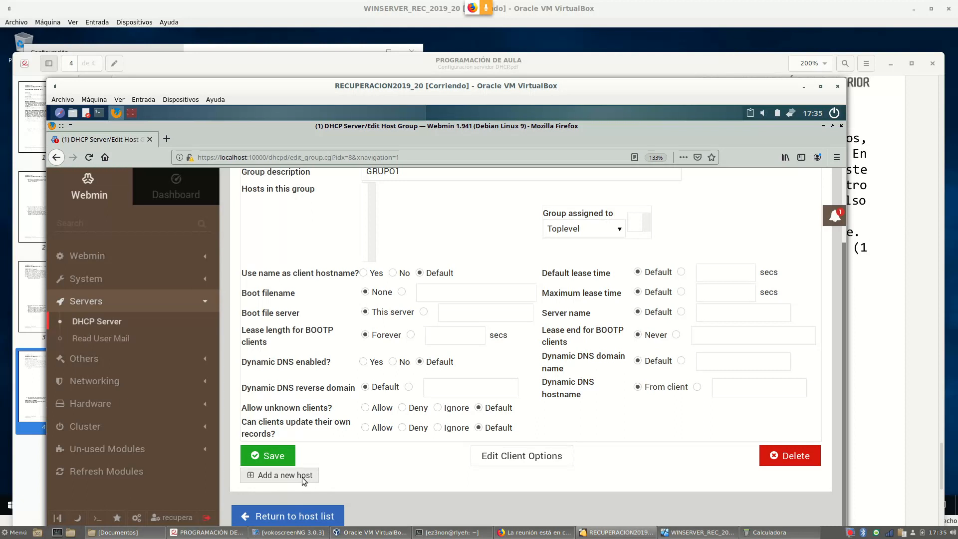
pyautogui.click(309, 516)
pyautogui.scroll(-5, 374, 434)
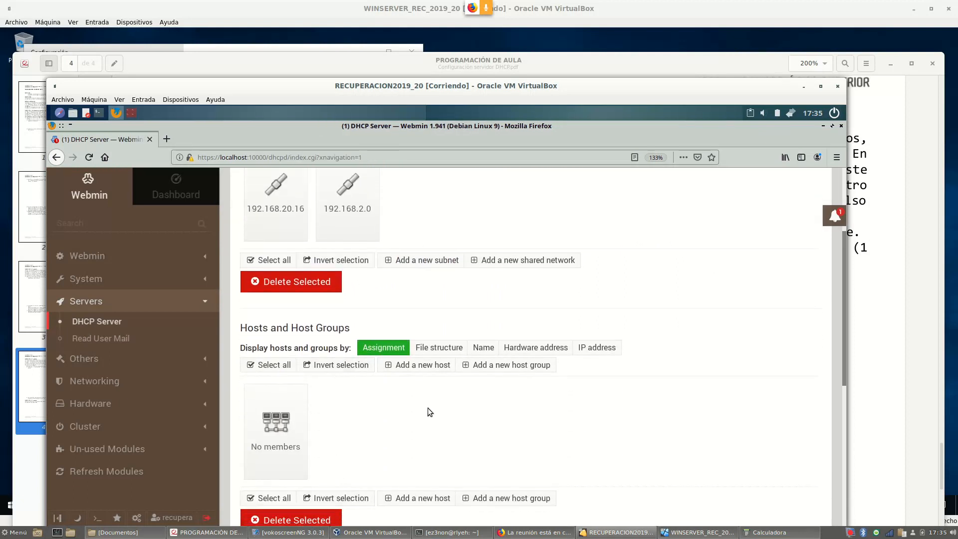
pyautogui.scroll(-3, 429, 414)
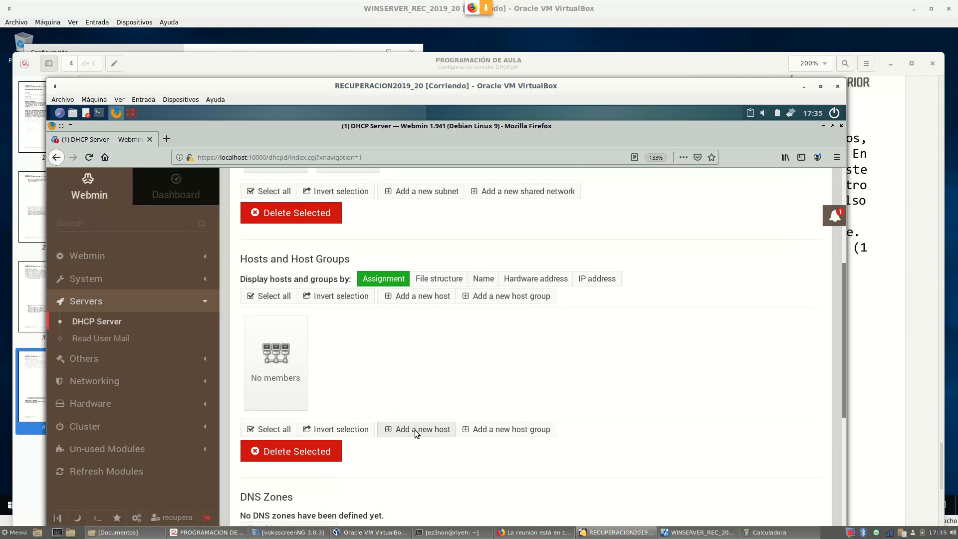
# Start a new DHCP host with description 'SERVIDOR DE DATOS', then pause the screen recording
pyautogui.click(426, 430)
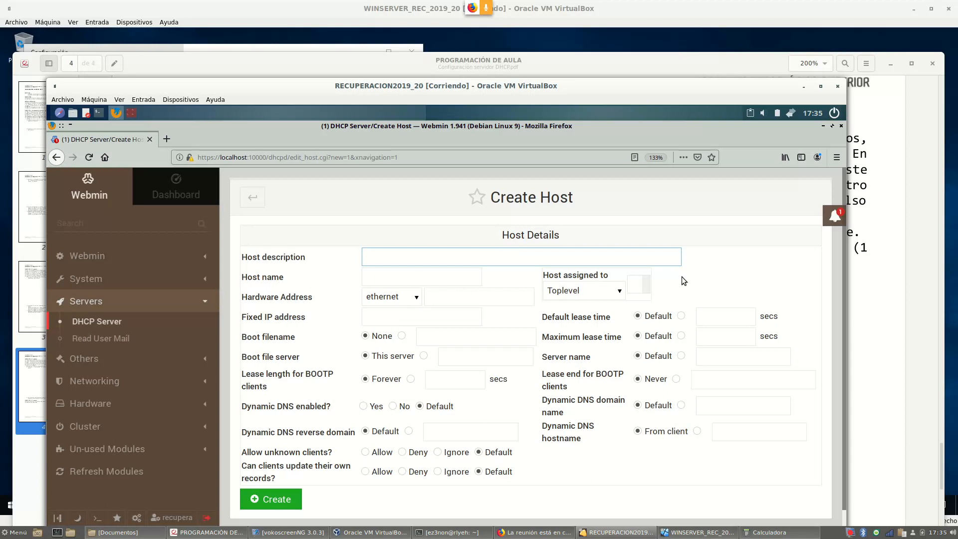
pyautogui.scroll(-1, 517, 351)
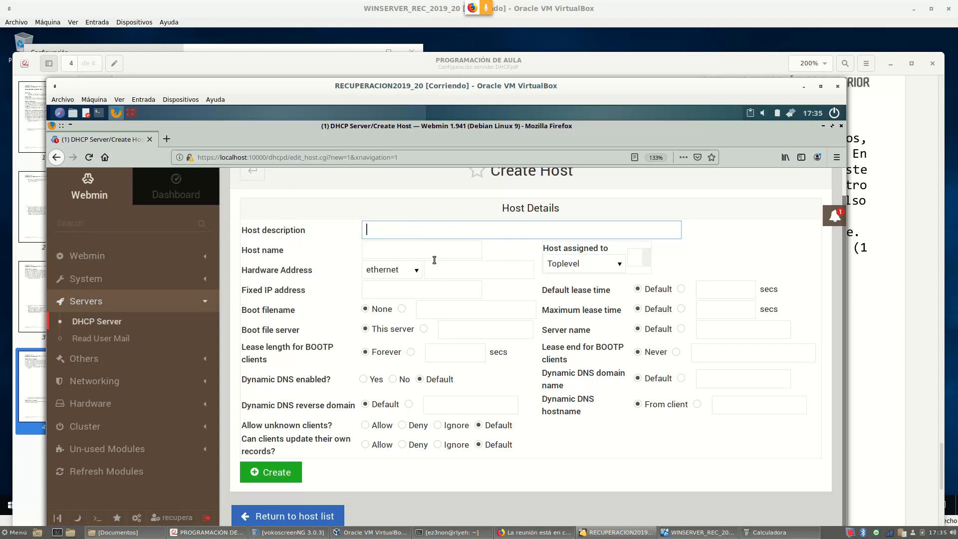
pyautogui.write('SERVIDOR DE DATOS')
pyautogui.click(389, 253)
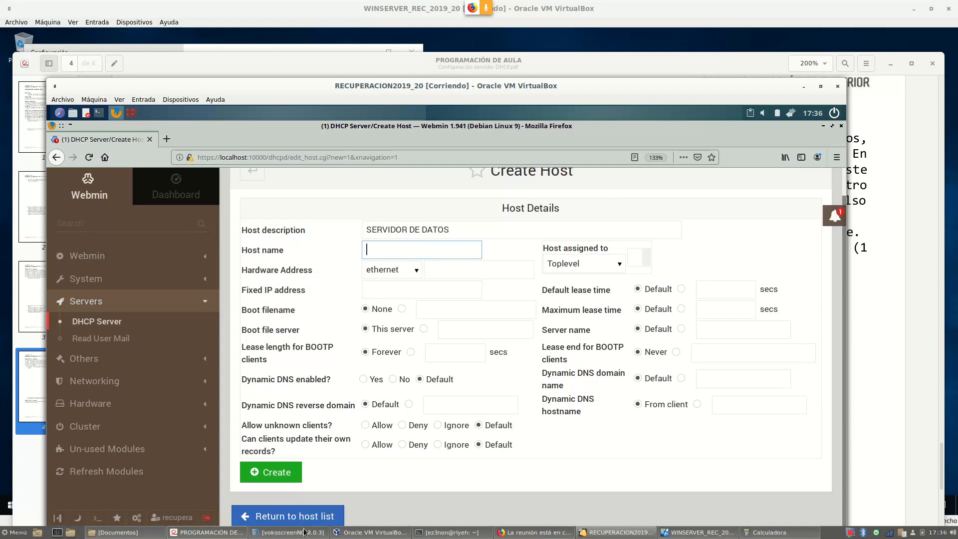
pyautogui.click(278, 532)
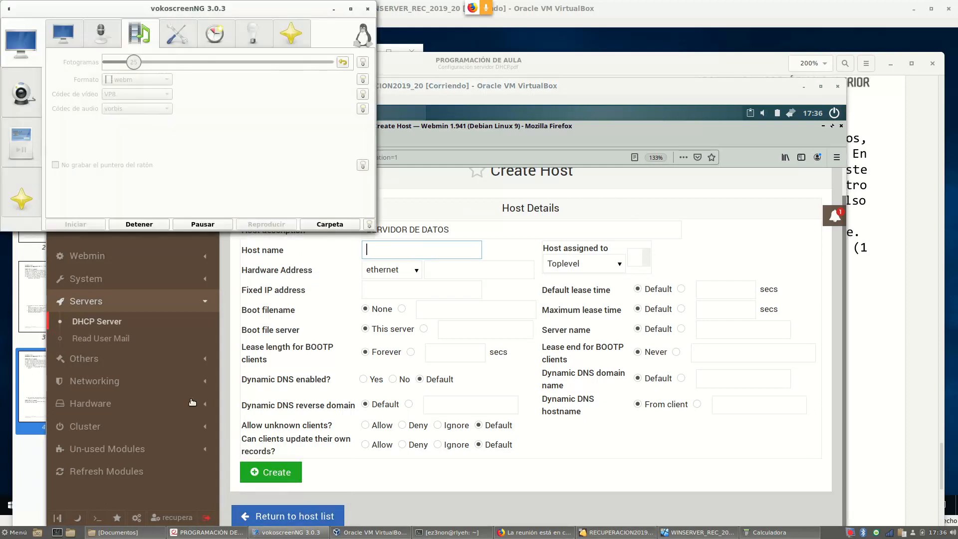
pyautogui.click(203, 228)
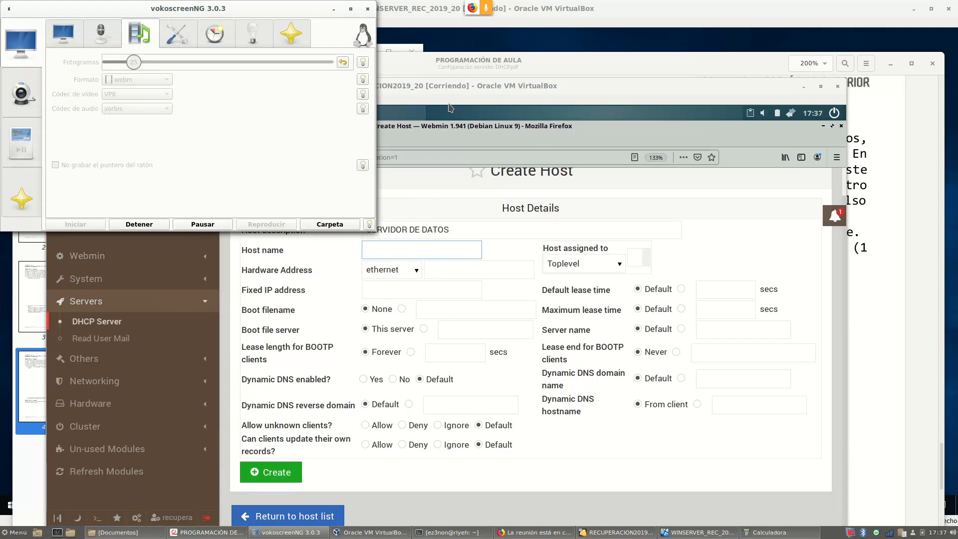
# Name the host datos with ethernet hardware type, arranging Webmin beside the Windows ipconfig output
pyautogui.click(559, 37)
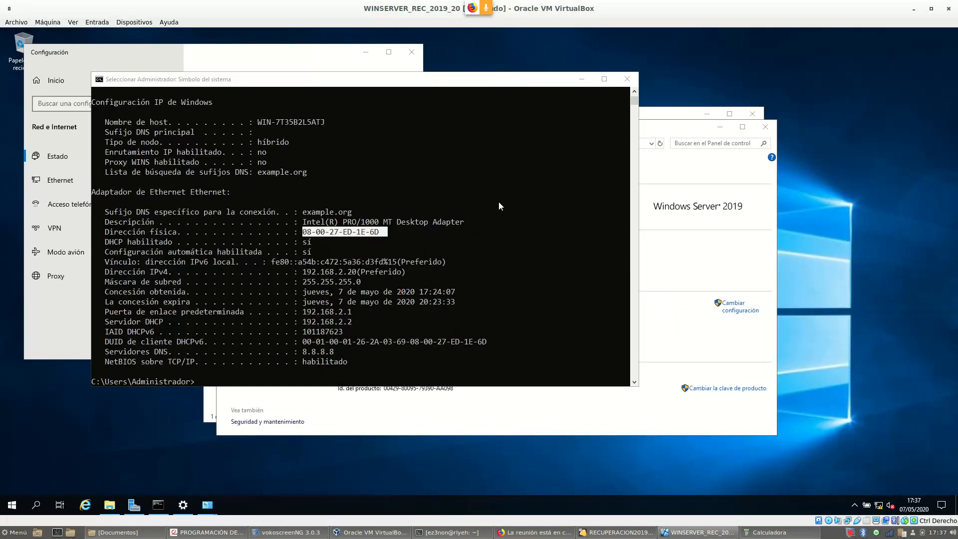
pyautogui.click(618, 533)
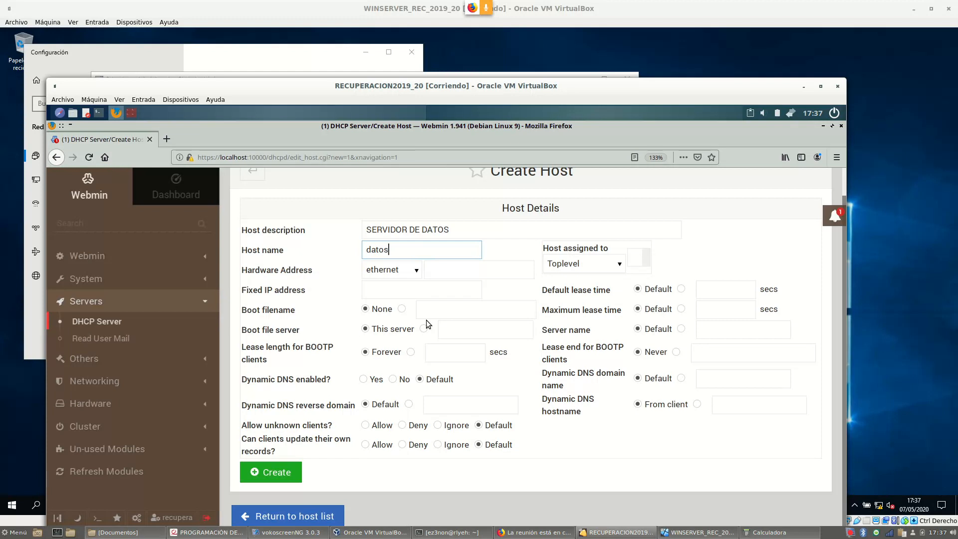
pyautogui.click(411, 273)
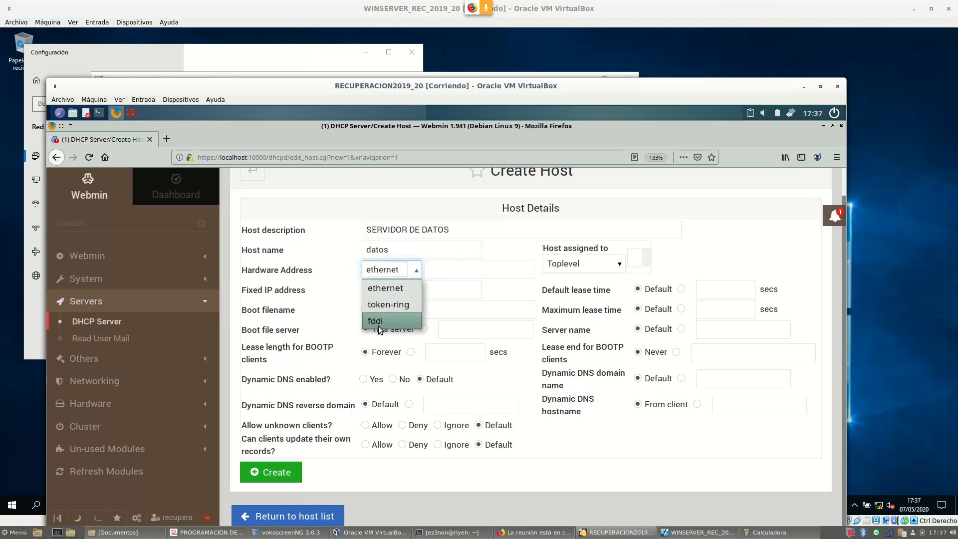
pyautogui.click(402, 295)
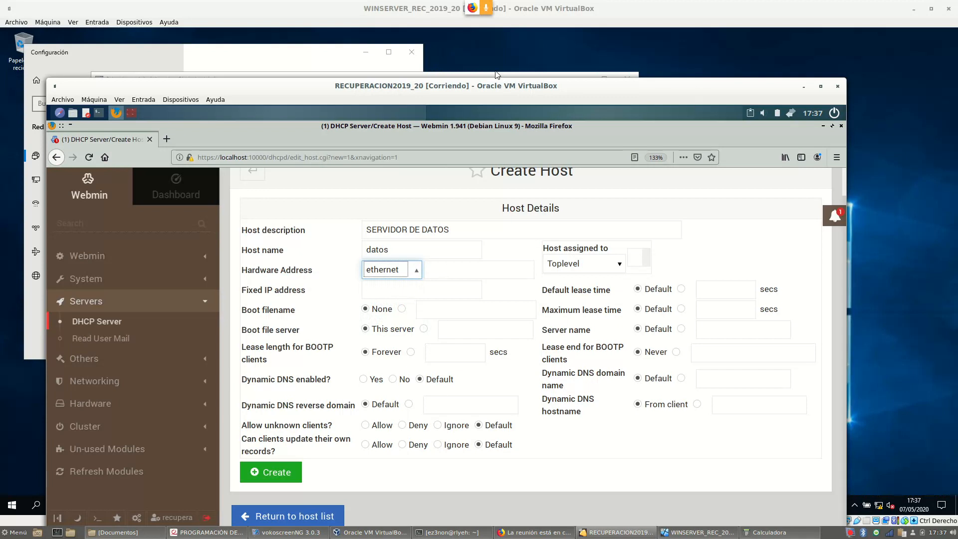
pyautogui.moveTo(400, 91); pyautogui.dragTo(582, 102)
pyautogui.moveTo(525, 94); pyautogui.dragTo(693, 33)
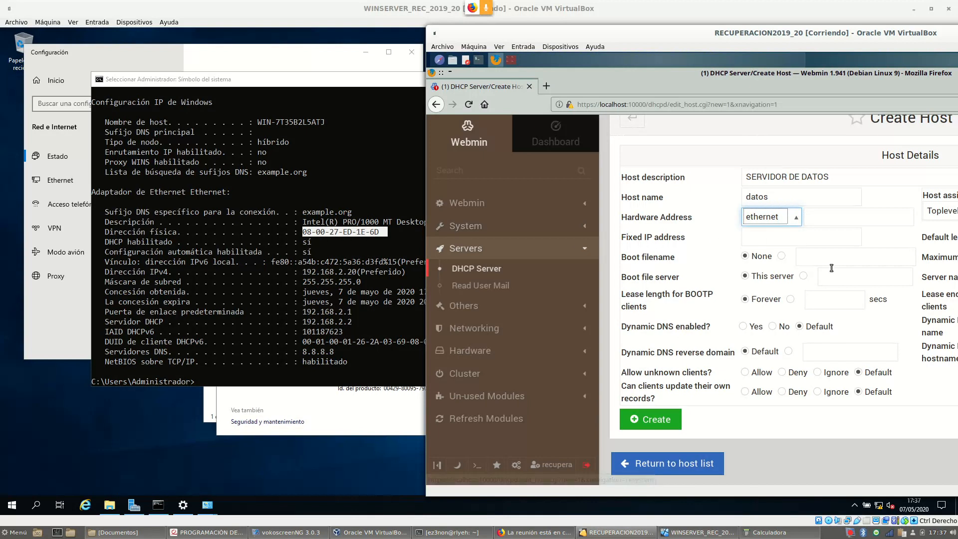
# Enter 08:00:27:ED:1E:6D as the ethernet hardware address and compare it with ipconfig
pyautogui.click(811, 218)
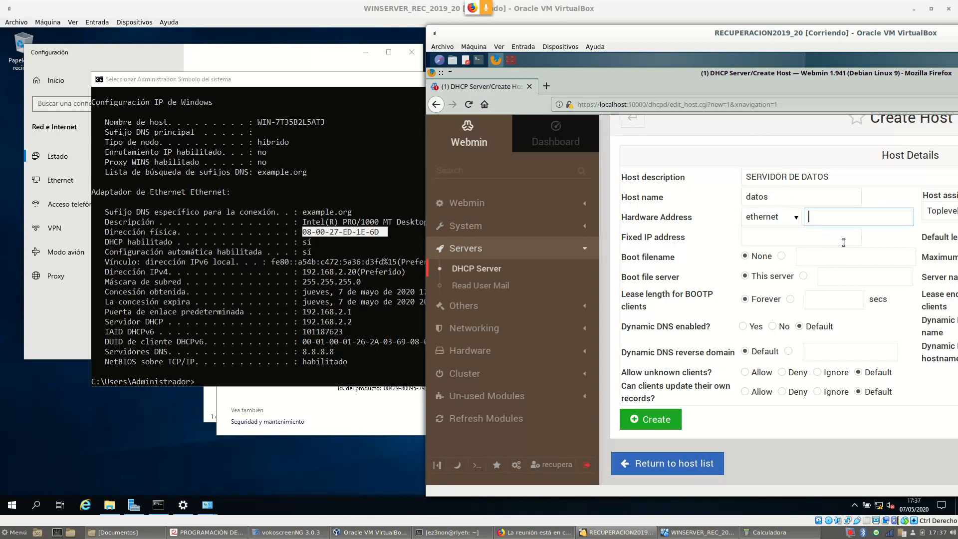
pyautogui.write('08:00:27:ED:1E:6D')
pyautogui.moveTo(773, 35); pyautogui.dragTo(747, 26)
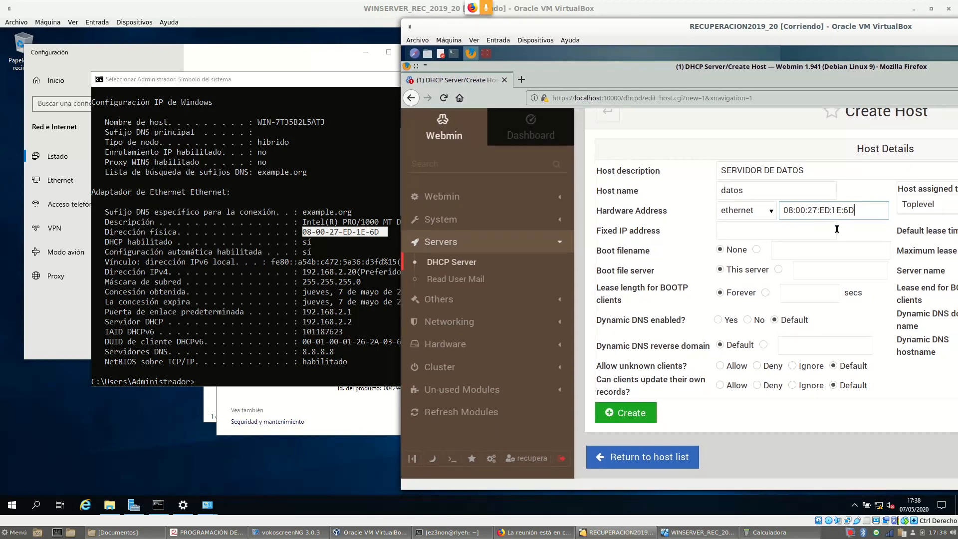
pyautogui.doubleClick(787, 210)
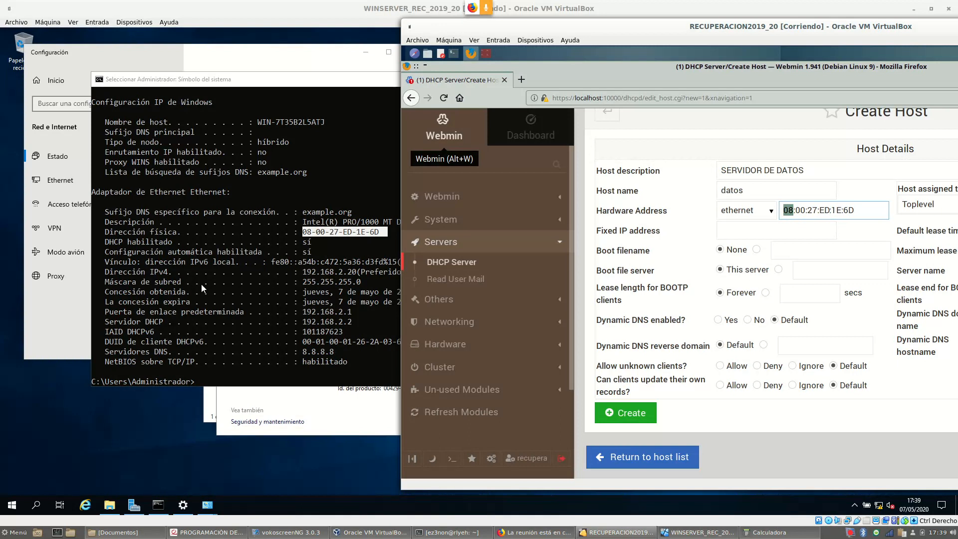
pyautogui.moveTo(692, 30); pyautogui.dragTo(630, 33)
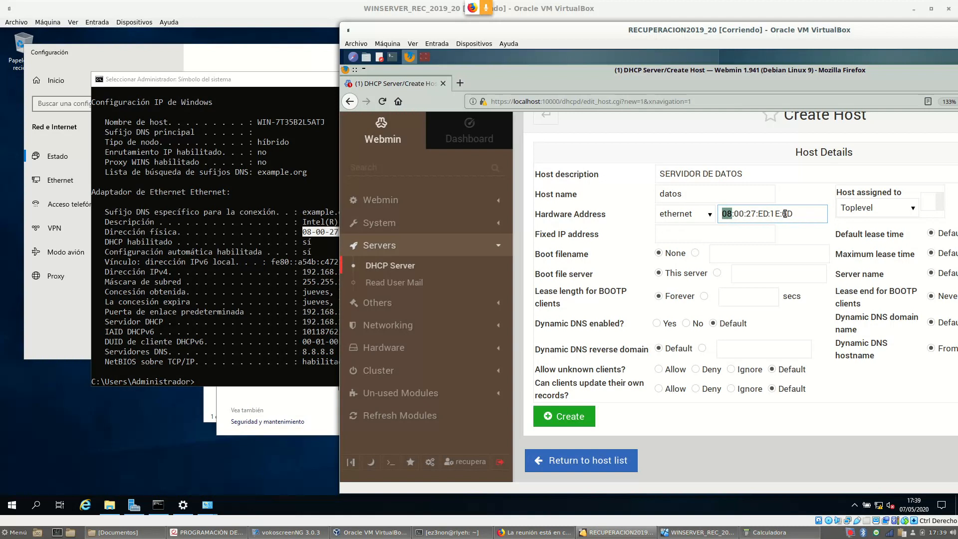
# Enter 192.168.2.25 as the host's fixed IP address
pyautogui.click(661, 239)
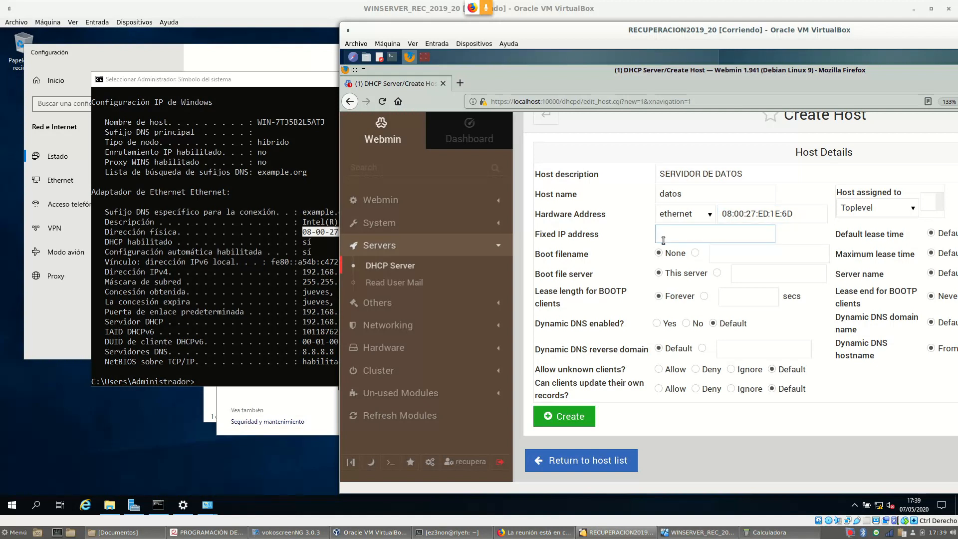
pyautogui.write('192.168.2.25')
pyautogui.hotkey('ctrl', 'a')
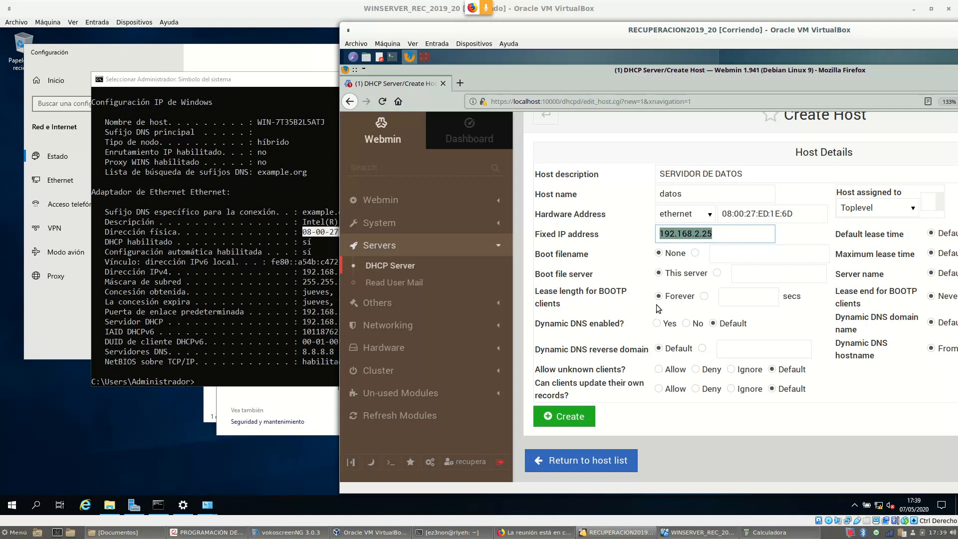
pyautogui.moveTo(722, 30); pyautogui.dragTo(505, 16)
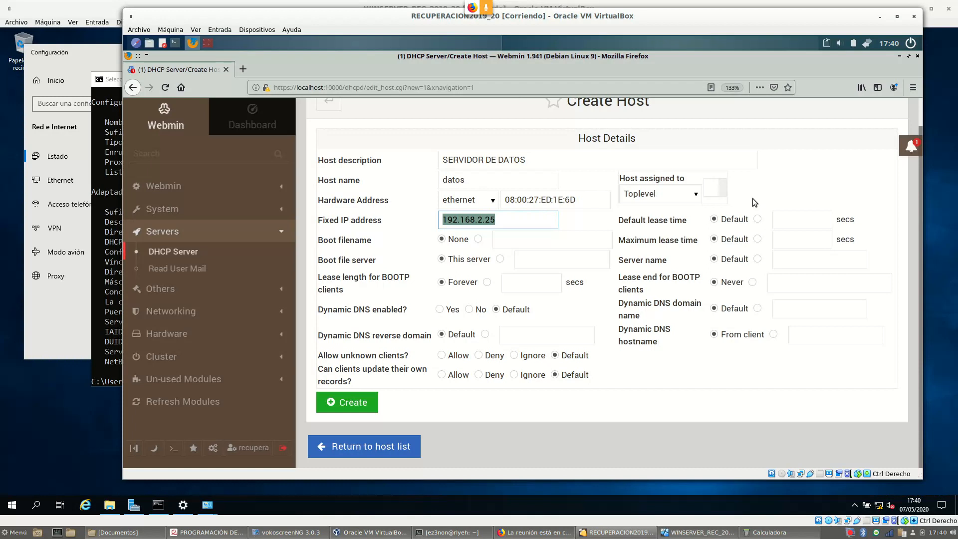
# Create host datos and open its entry from Hosts and Host Groups to review it
pyautogui.click(365, 406)
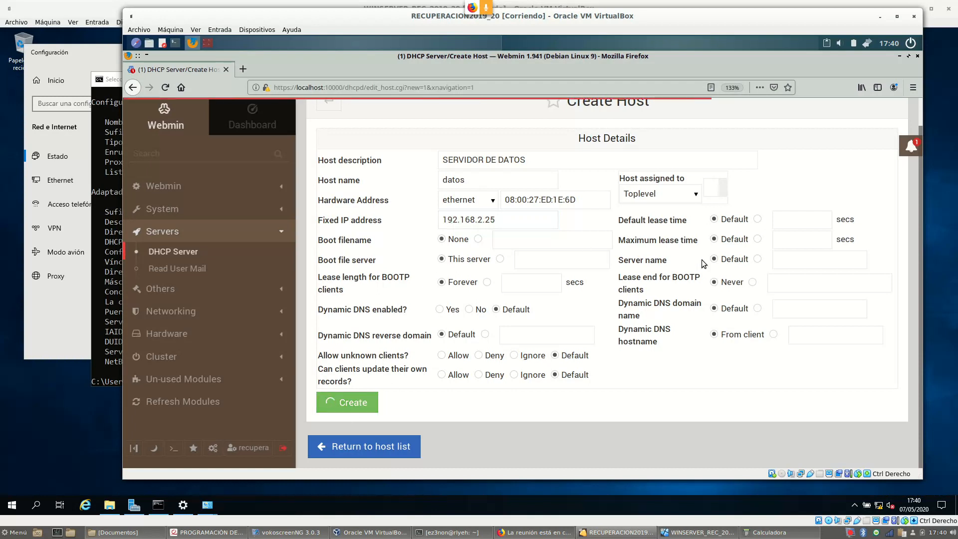
pyautogui.scroll(-5, 802, 243)
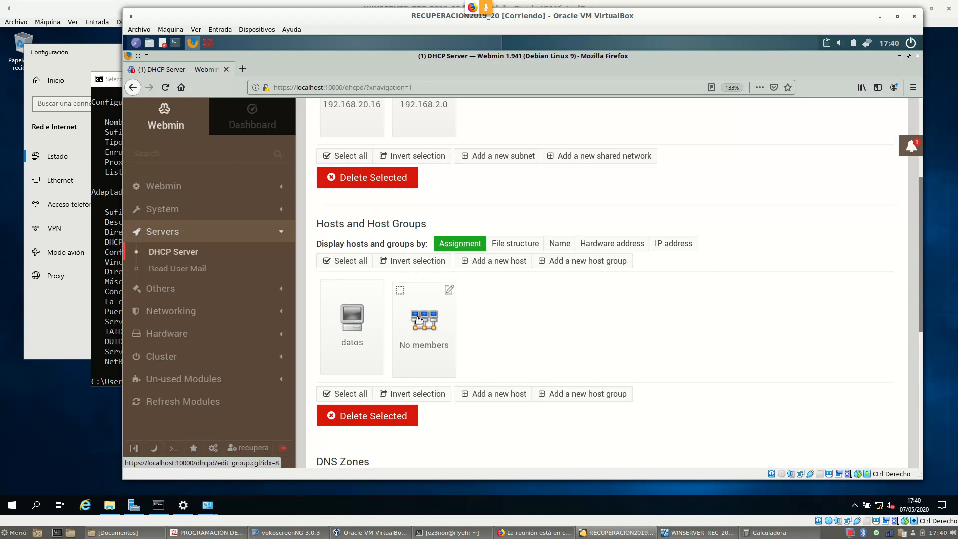
pyautogui.click(352, 324)
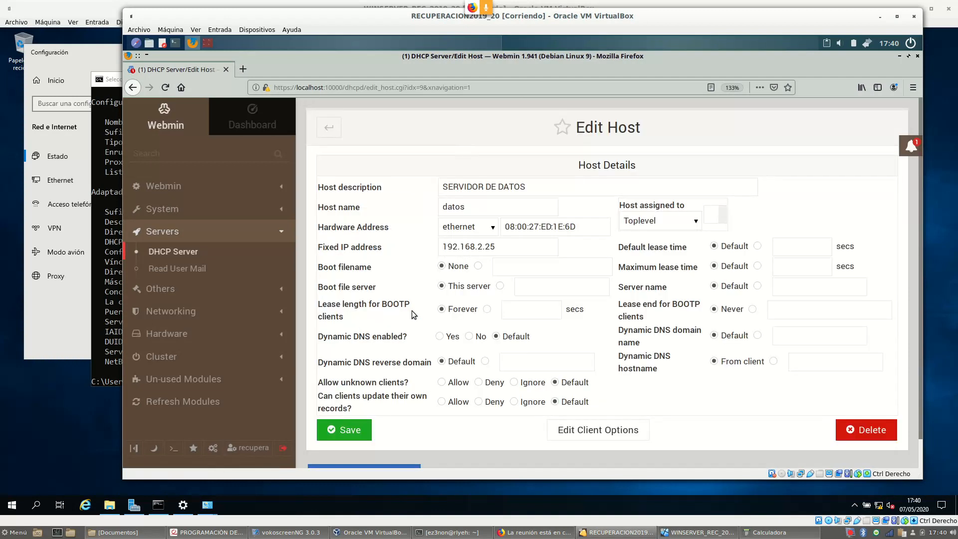
# Check host datos's client options, then return to the DHCP Server overview
pyautogui.scroll(-1, 625, 376)
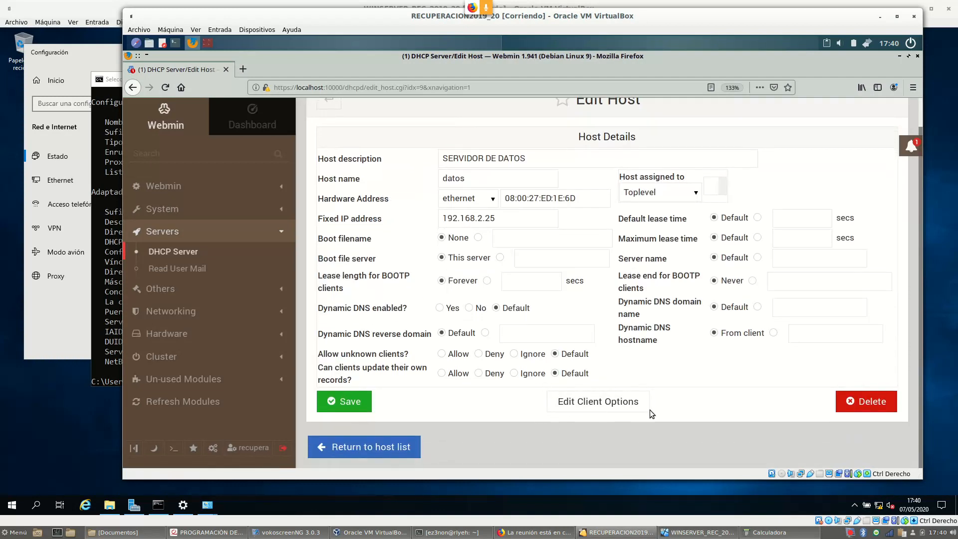
pyautogui.click(587, 407)
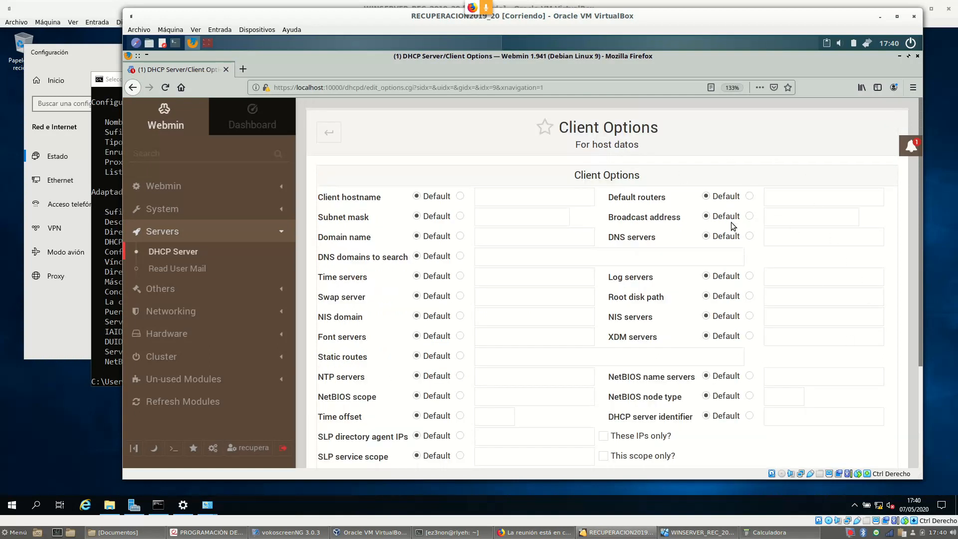
pyautogui.click(324, 135)
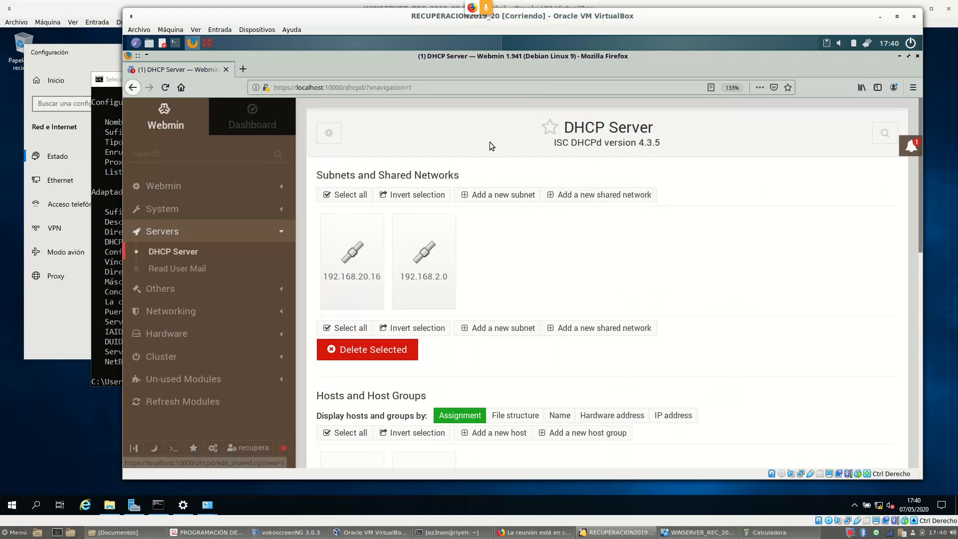
pyautogui.scroll(-2, 599, 220)
pyautogui.scroll(-1, 599, 219)
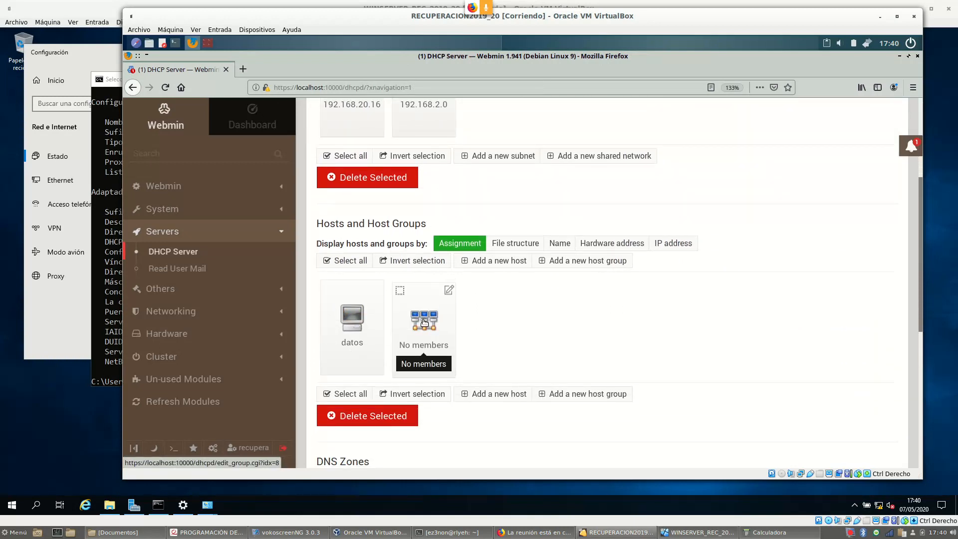
# Add datos as a member of the GRUPO1 host group and save it
pyautogui.click(425, 336)
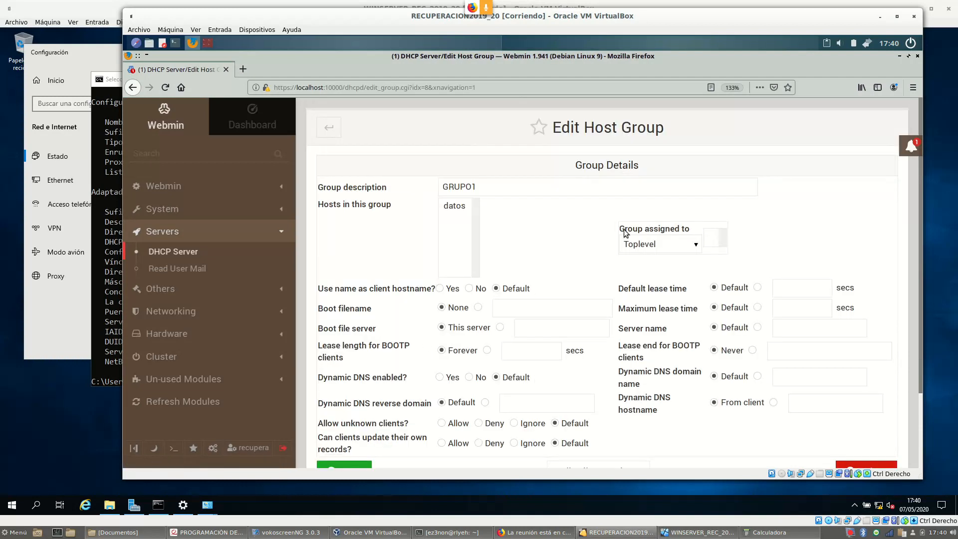
pyautogui.click(458, 206)
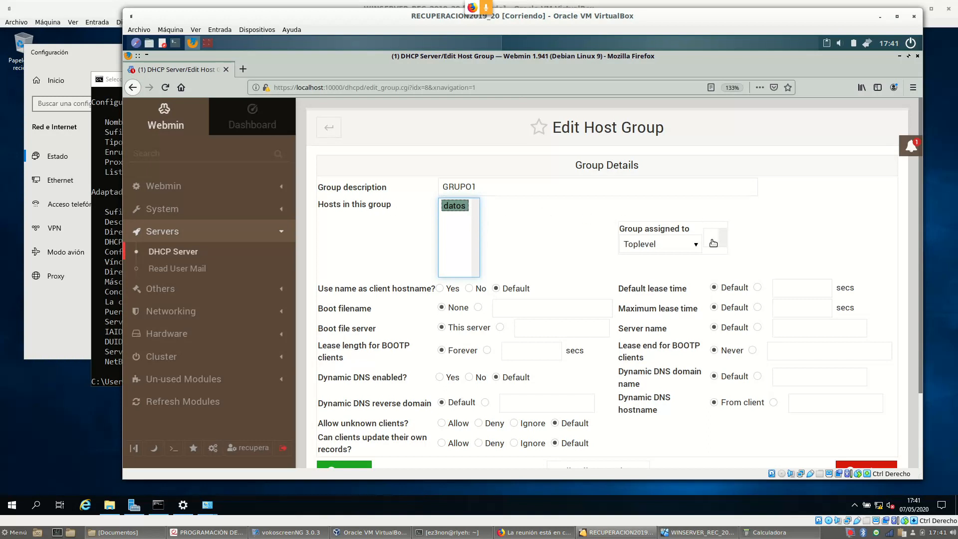
pyautogui.scroll(-2, 457, 210)
pyautogui.click(347, 402)
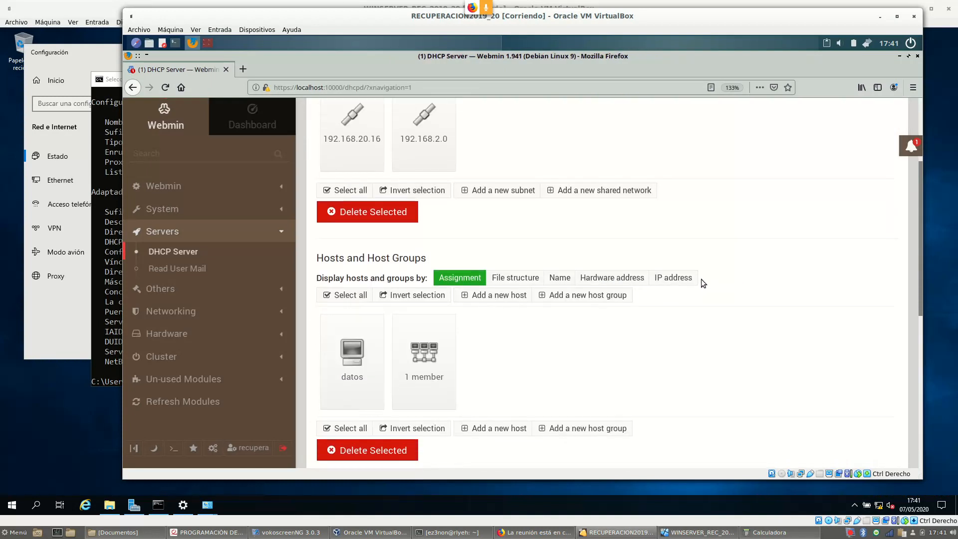
pyautogui.scroll(-2, 446, 378)
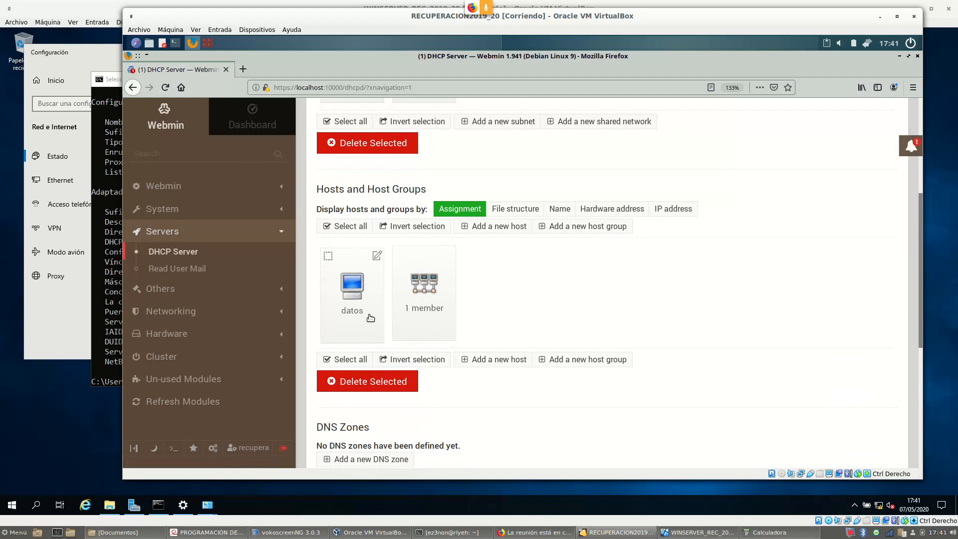
pyautogui.scroll(-5, 586, 284)
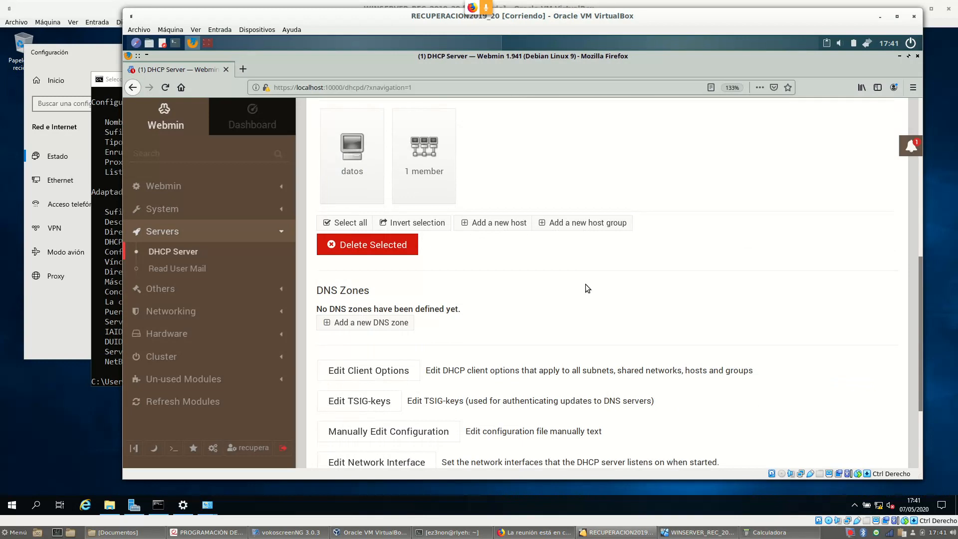
# Edit dhcpd.conf to nest host datos (192.168.2.25) inside the GRUPO1 group, then save it
pyautogui.click(429, 330)
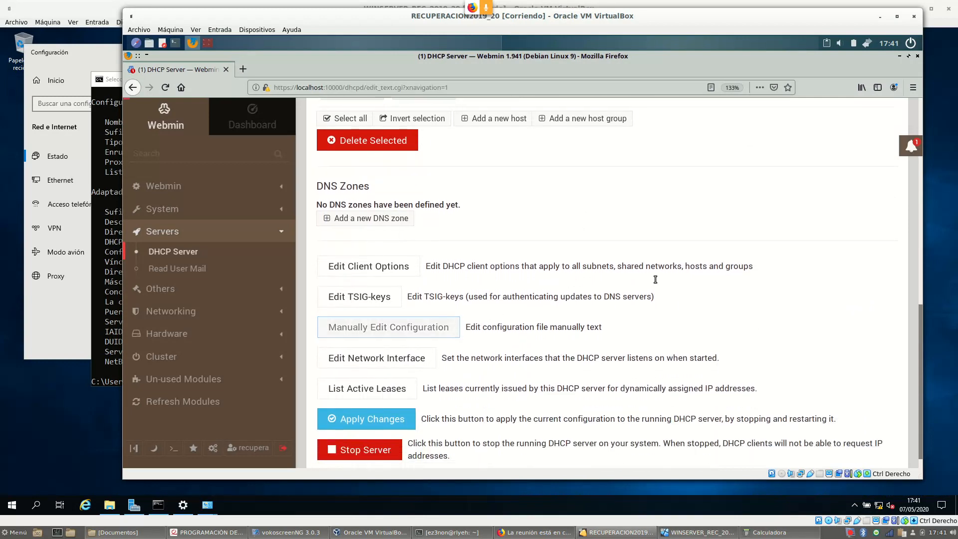
pyautogui.moveTo(898, 180); pyautogui.dragTo(903, 361)
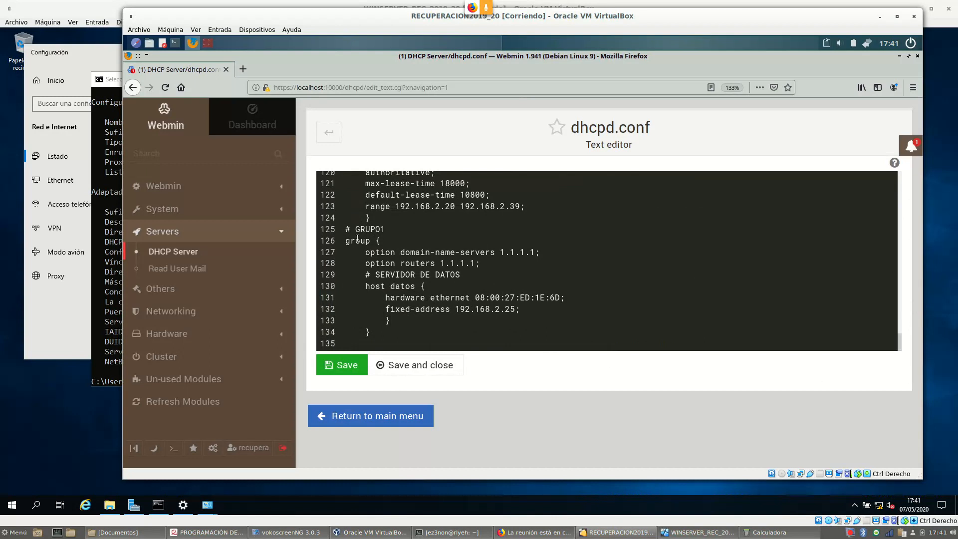
pyautogui.moveTo(365, 275); pyautogui.dragTo(566, 321)
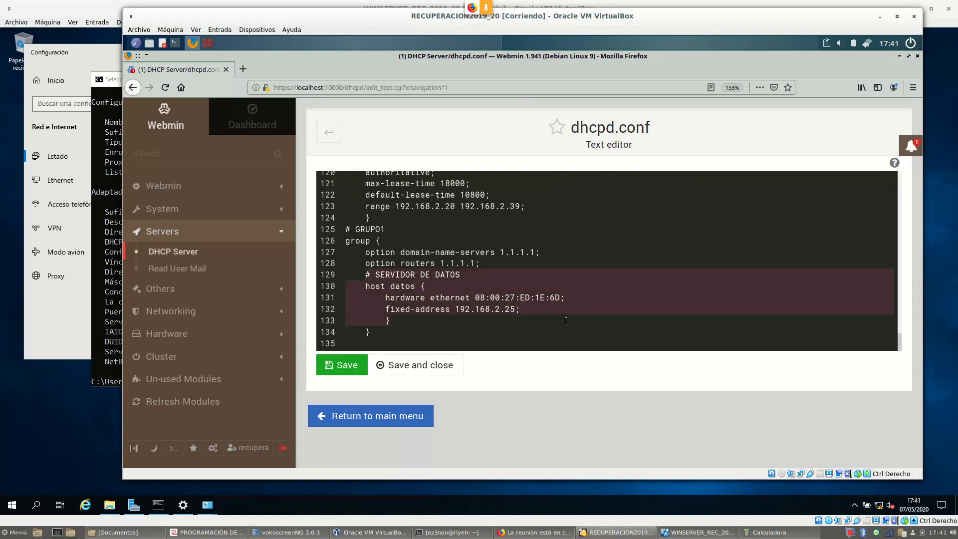
pyautogui.click(634, 263)
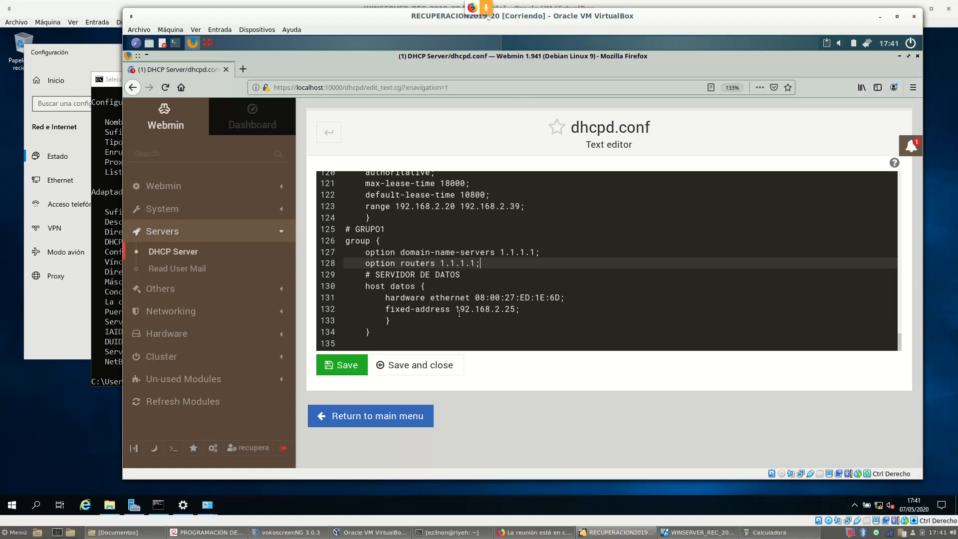
pyautogui.moveTo(366, 253); pyautogui.dragTo(501, 259)
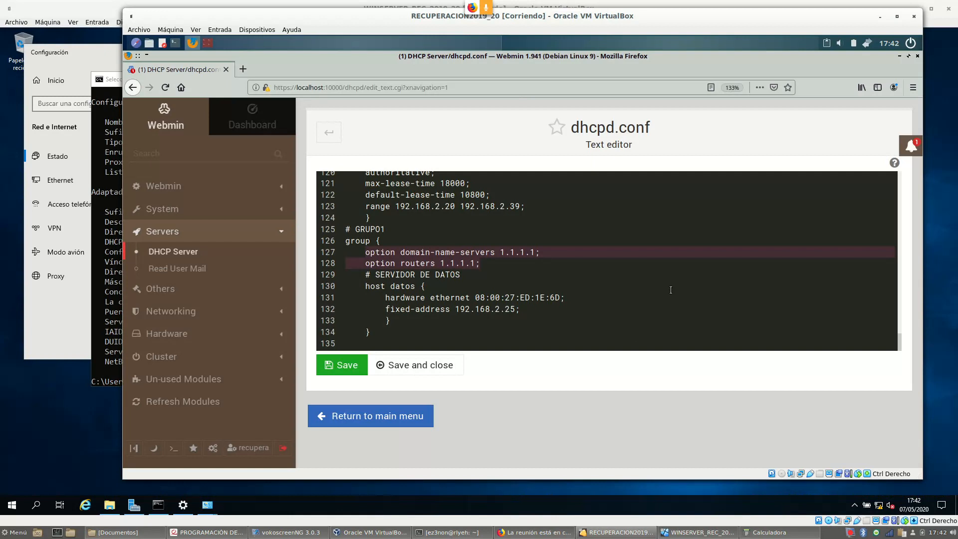
pyautogui.click(344, 367)
pyautogui.click(375, 424)
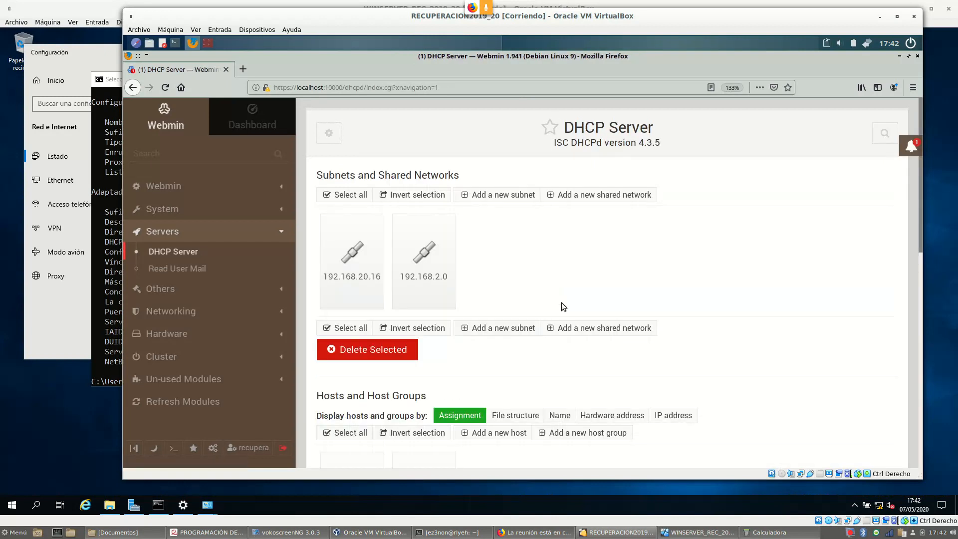
# Apply the Webmin DHCP changes so the server restarts with the new configuration
pyautogui.scroll(-3, 569, 232)
pyautogui.scroll(-5, 565, 244)
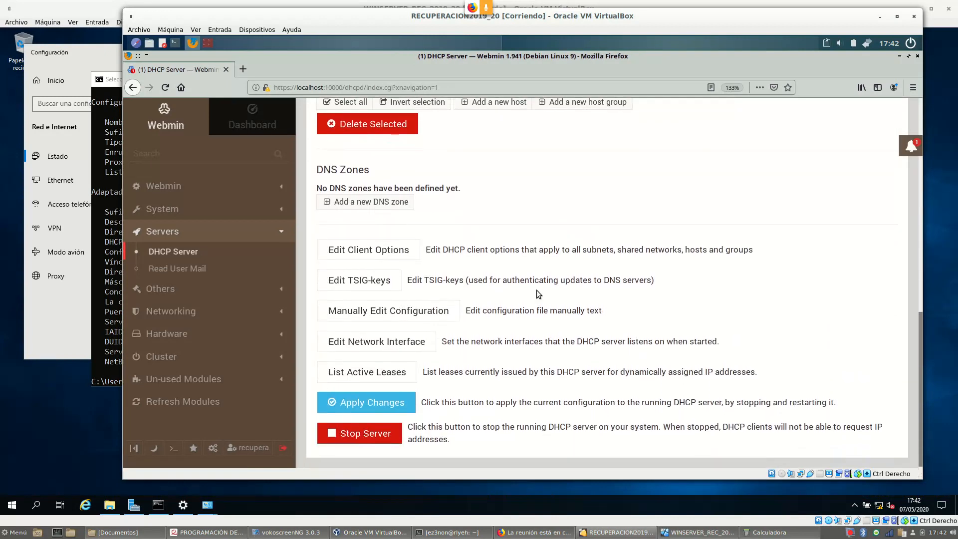
pyautogui.click(399, 407)
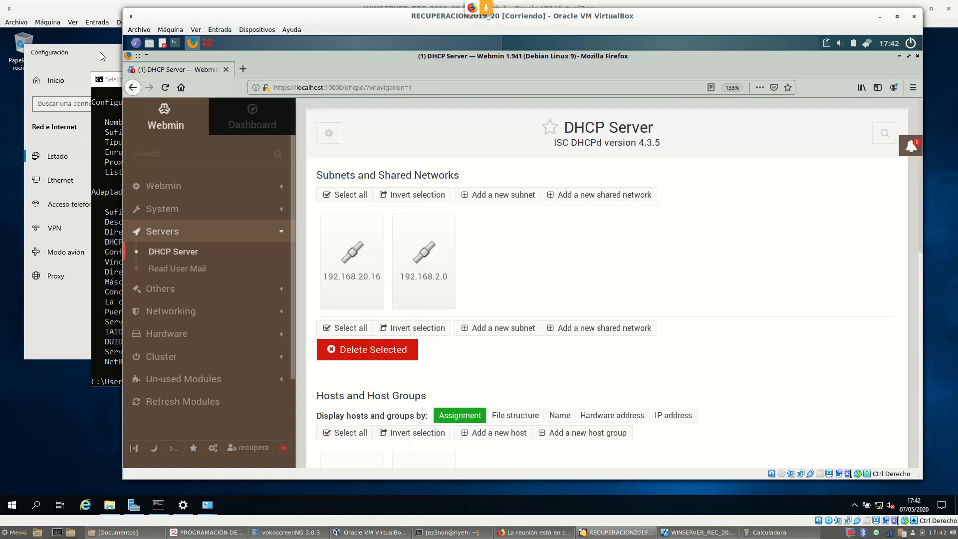
# In the Windows Server VM, bring up Network Connections and the Ethernet adapter's menu
pyautogui.click(99, 51)
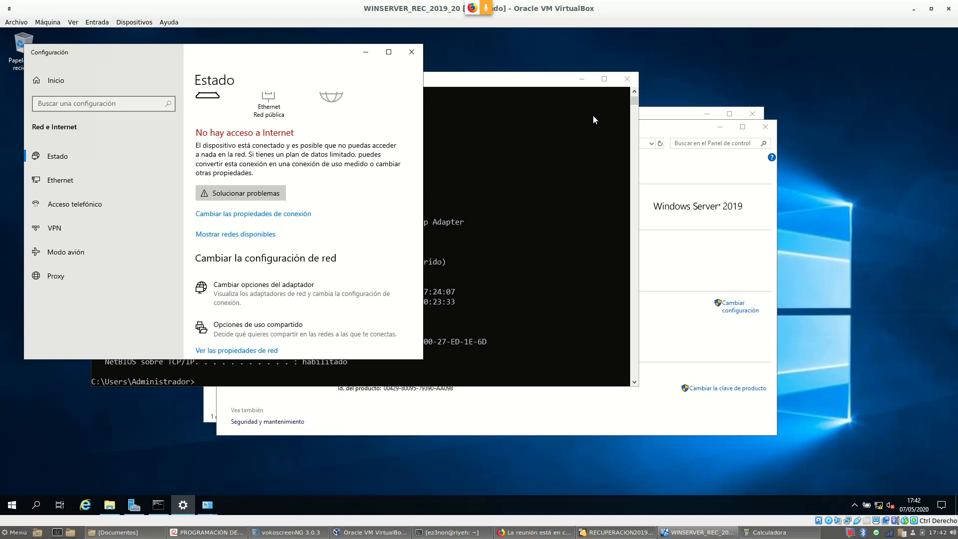
pyautogui.moveTo(682, 131); pyautogui.dragTo(791, 291)
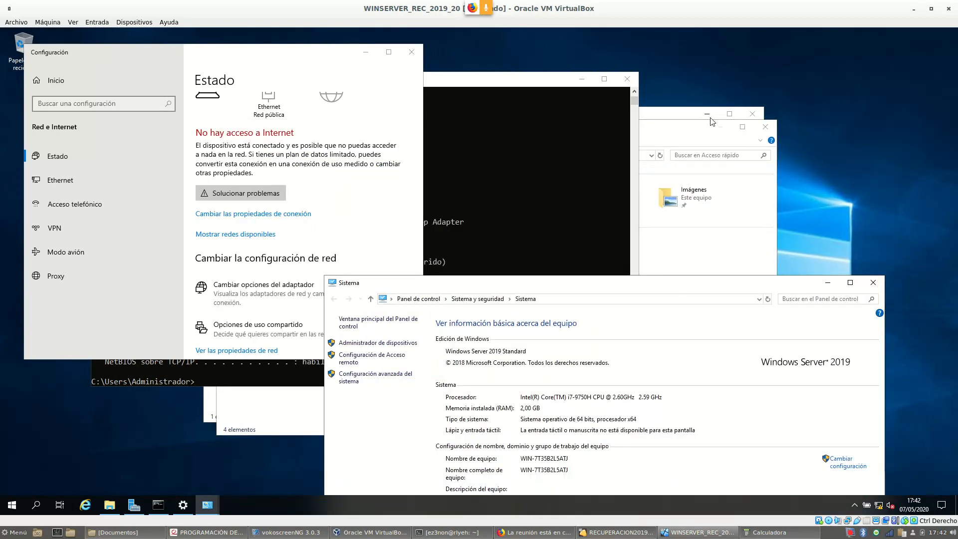
pyautogui.click(684, 132)
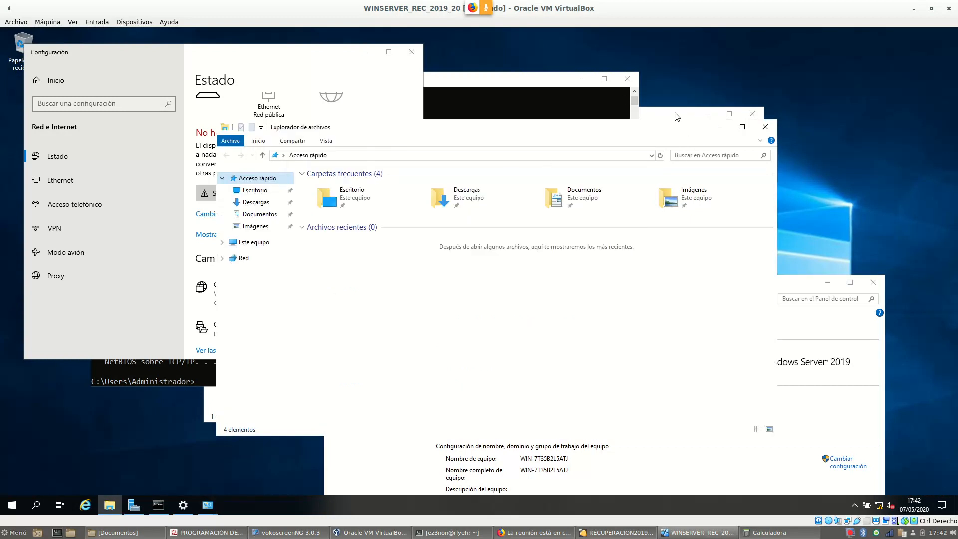
pyautogui.click(674, 119)
pyautogui.rightClick(263, 181)
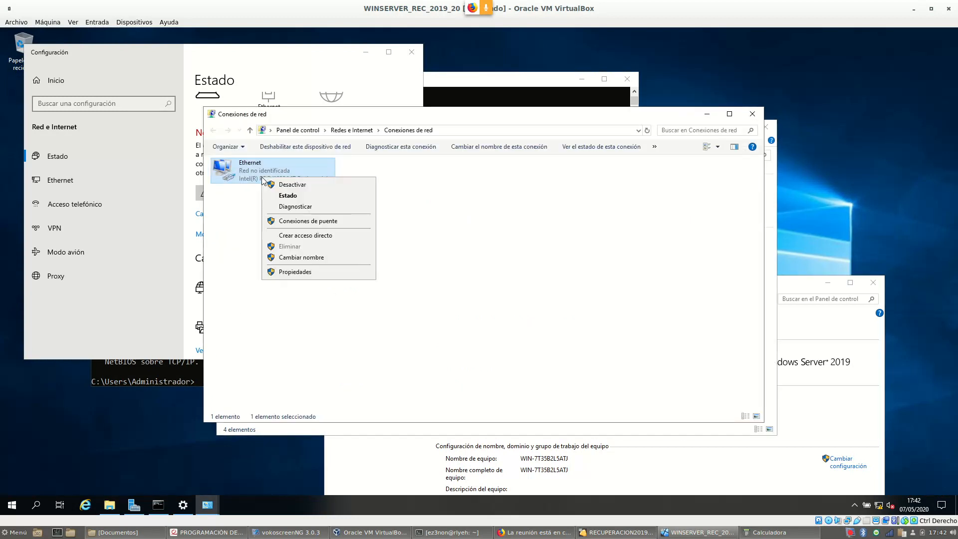
# Disable the Ethernet adapter, then enable it again
pyautogui.click(313, 183)
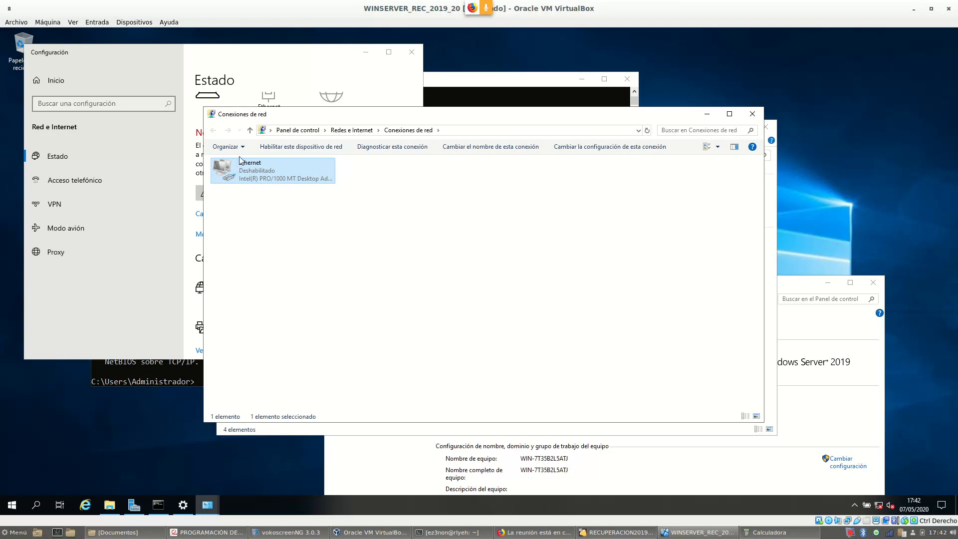
pyautogui.rightClick(252, 178)
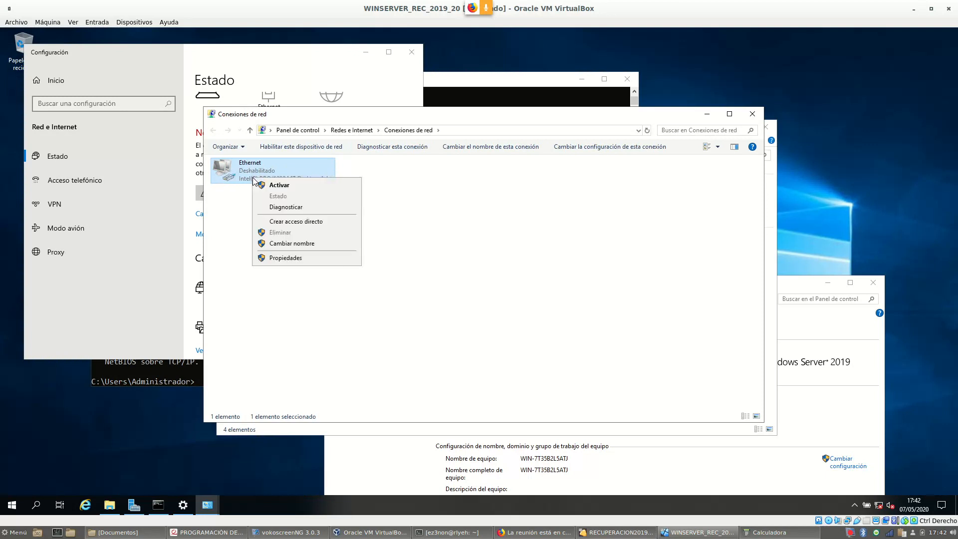
pyautogui.click(292, 185)
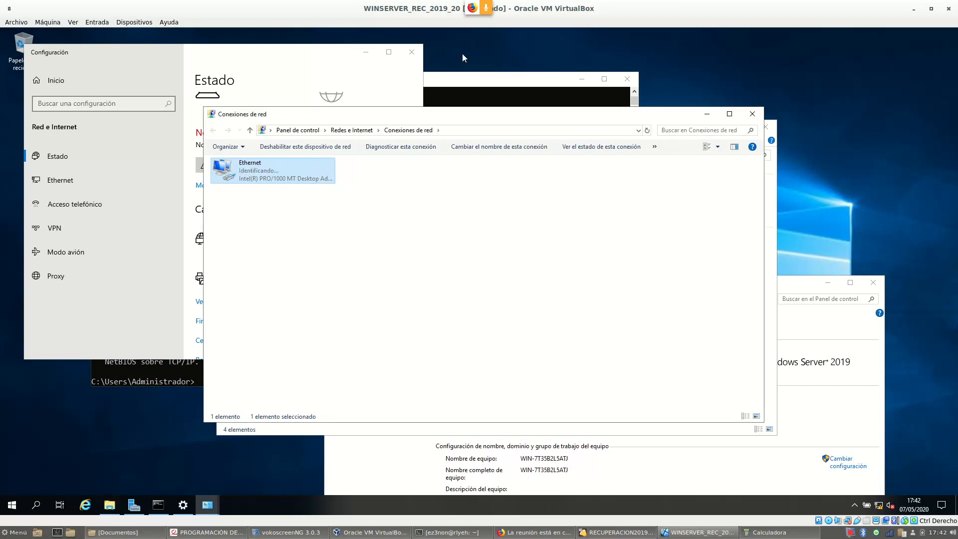
# Rerun ipconfig /all and mark the 1.1.1.1 gateway and DNS values beside 192.168.2.25
pyautogui.click(477, 86)
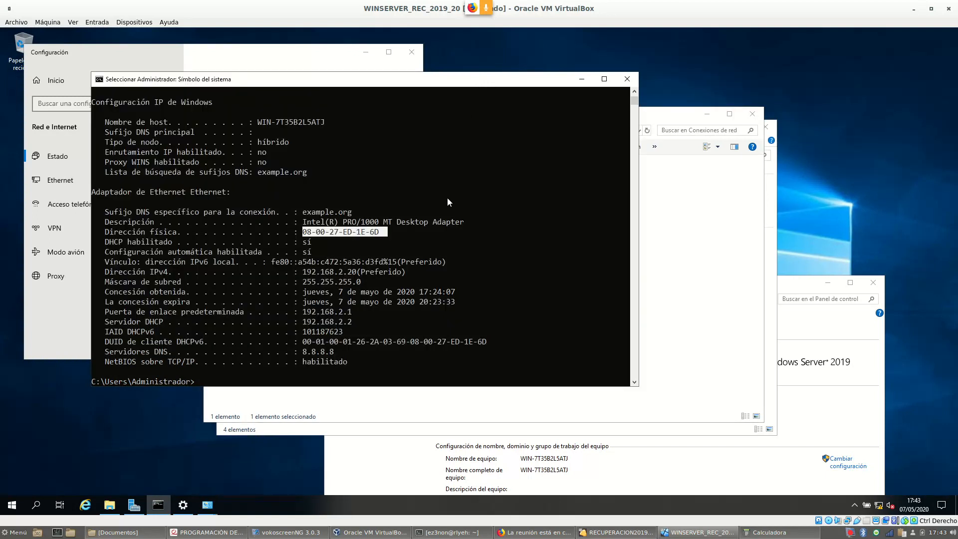
pyautogui.press('Up')
pyautogui.press('Return')
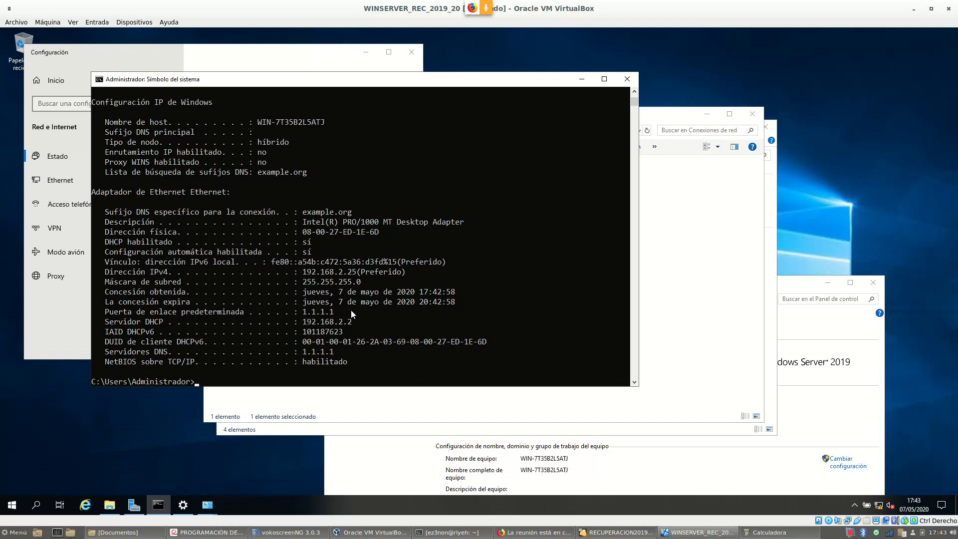
pyautogui.moveTo(337, 315); pyautogui.dragTo(295, 313)
pyautogui.moveTo(343, 354); pyautogui.dragTo(300, 355)
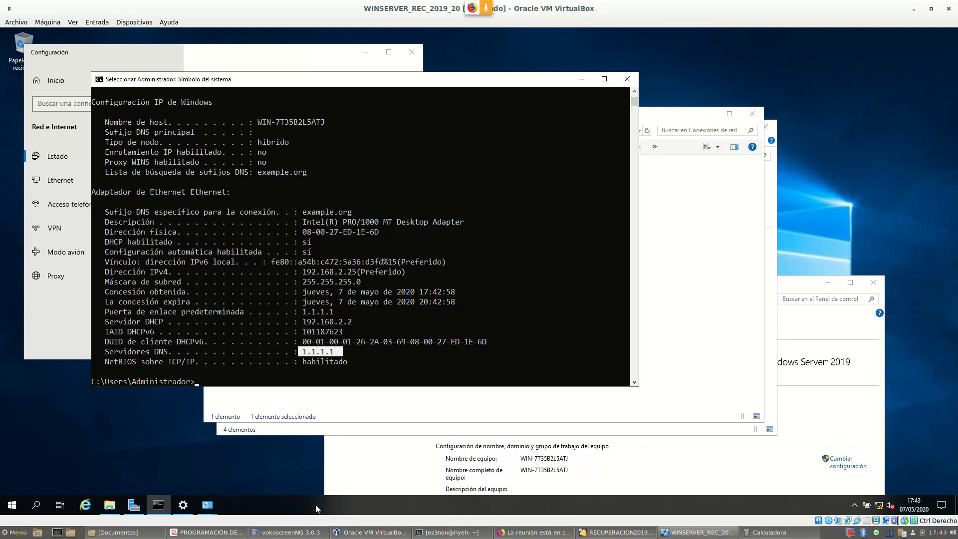
pyautogui.moveTo(651, 537)
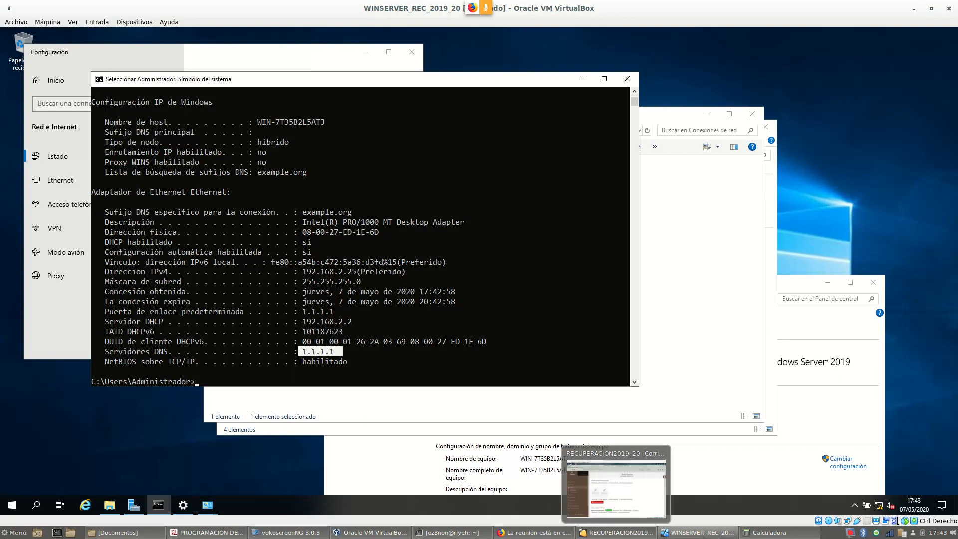
# Check the exercise PDF, then return to the Webmin VM
pyautogui.click(627, 536)
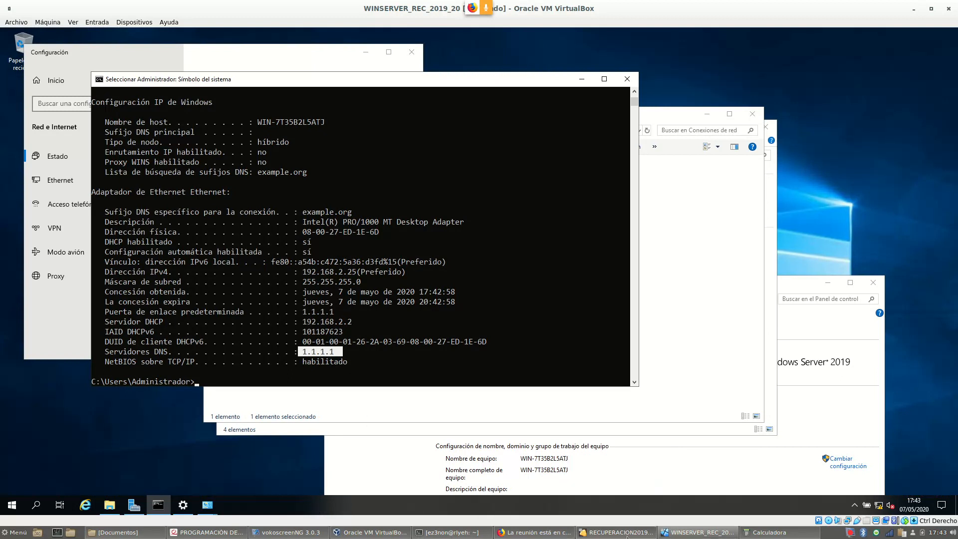
pyautogui.scroll(-3, 536, 226)
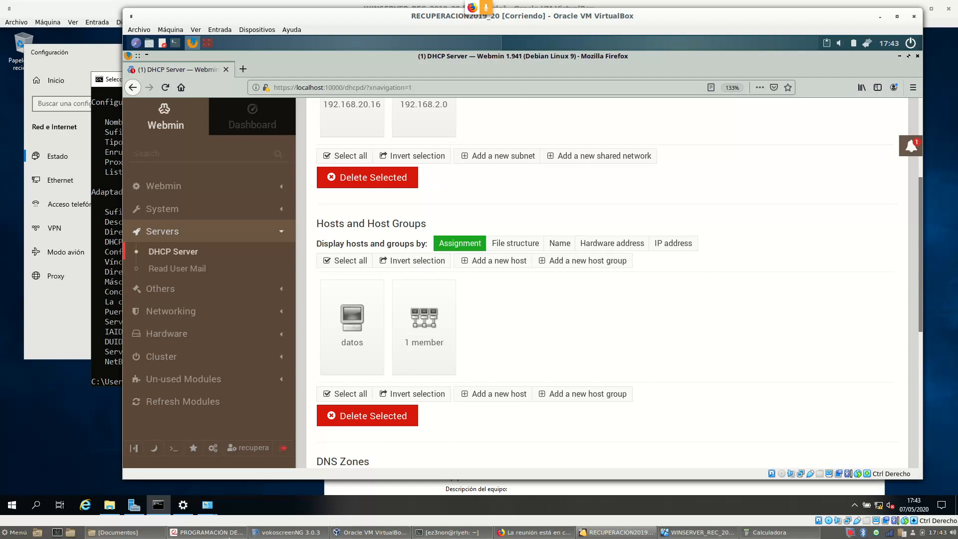
pyautogui.click(207, 532)
pyautogui.scroll(-2, 350, 172)
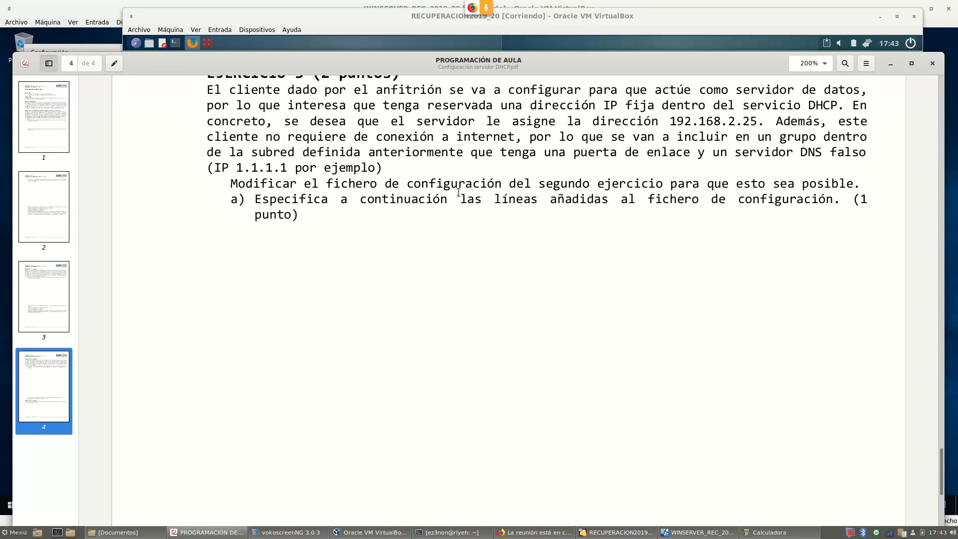
pyautogui.click(620, 537)
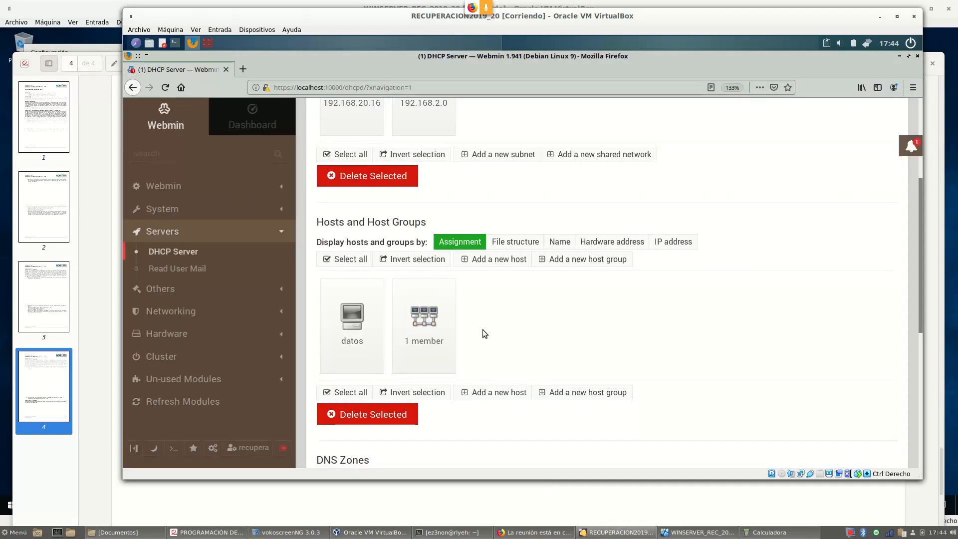
pyautogui.scroll(-5, 449, 334)
# Open dhcpd.conf in the manual editor and copy the GRUPO1 block, lines 126–134
pyautogui.click(384, 308)
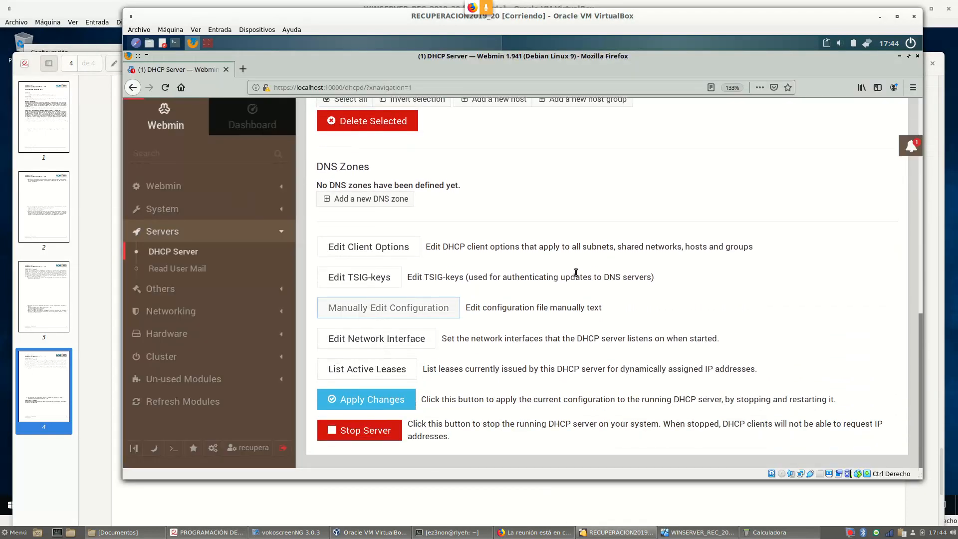
pyautogui.scroll(-6, 619, 258)
pyautogui.scroll(-20, 619, 258)
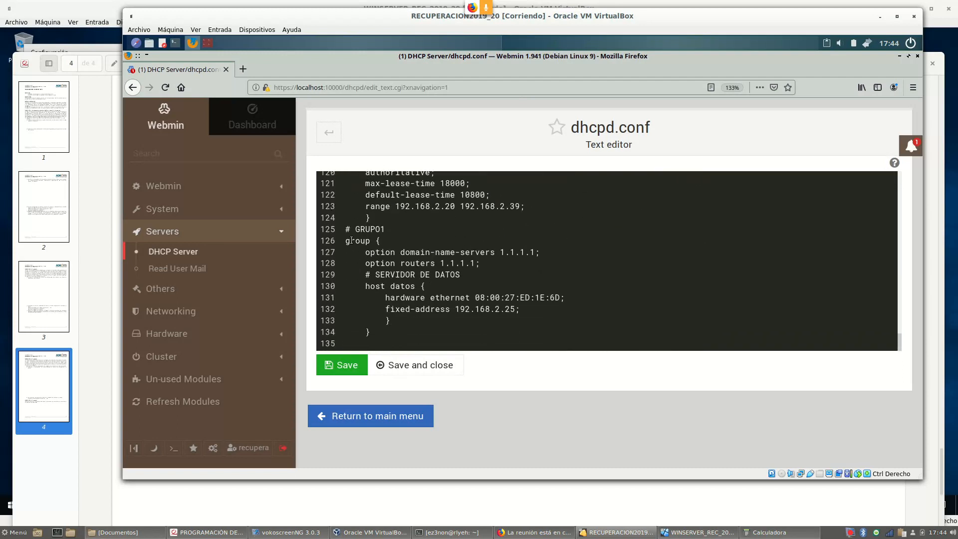
pyautogui.moveTo(345, 240); pyautogui.dragTo(463, 335)
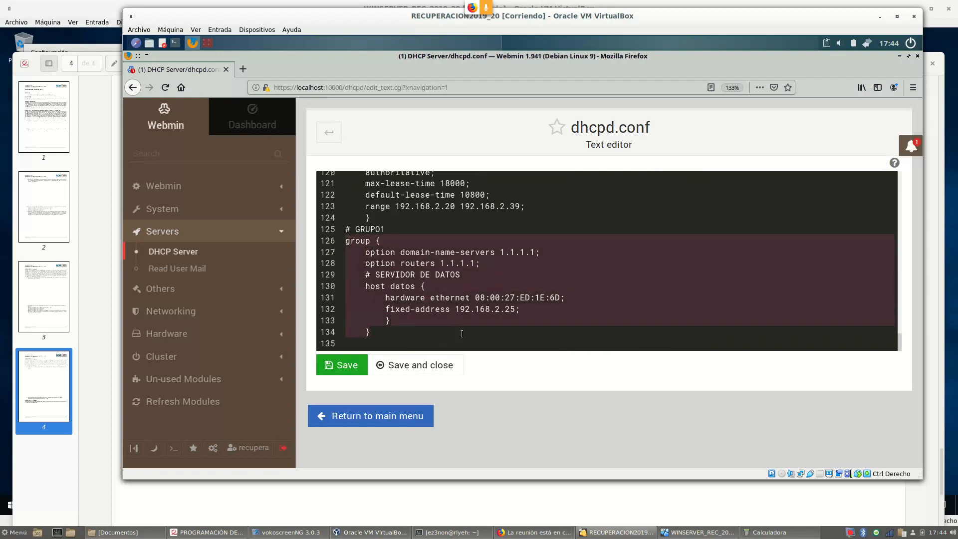
pyautogui.rightClick(431, 274)
pyautogui.click(534, 313)
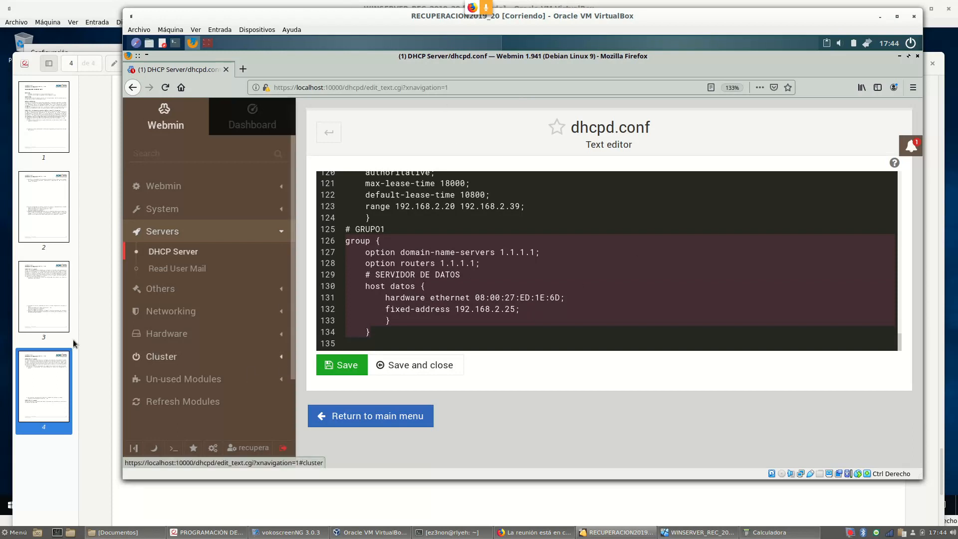
pyautogui.click(48, 389)
# Read Ejercicio 4 on reserving 192.168.2.200 in the PDF, then go back to Webmin
pyautogui.scroll(-5, 371, 225)
pyautogui.scroll(-5, 372, 227)
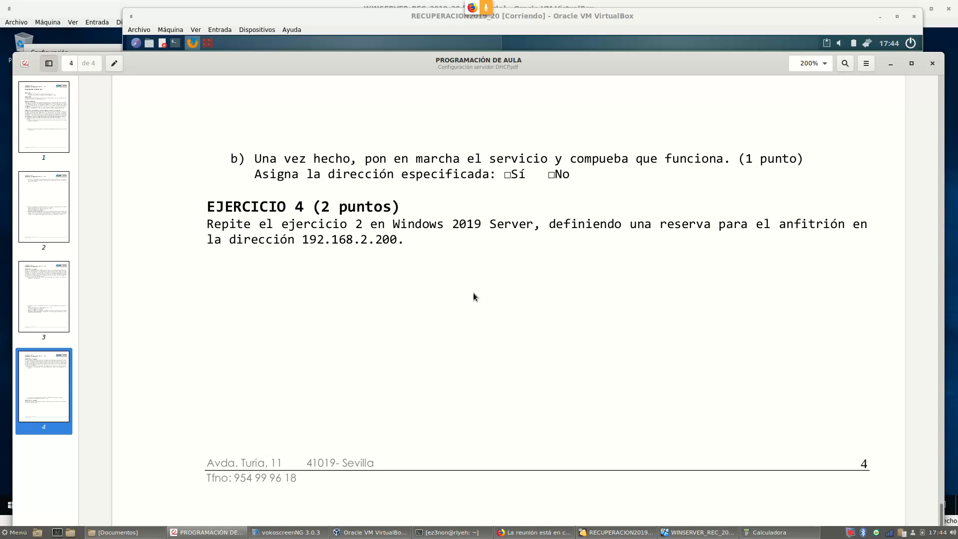
pyautogui.moveTo(213, 207); pyautogui.dragTo(415, 202)
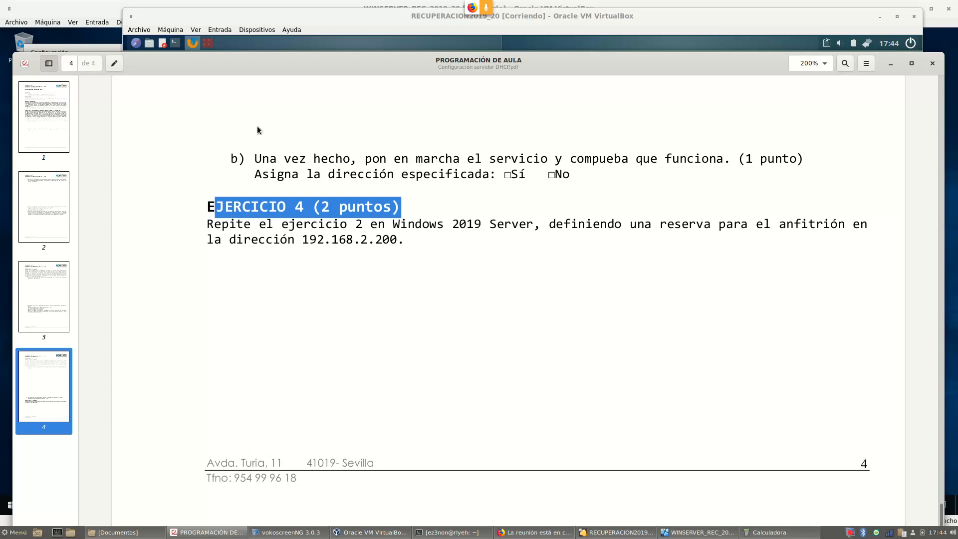
pyautogui.click(409, 16)
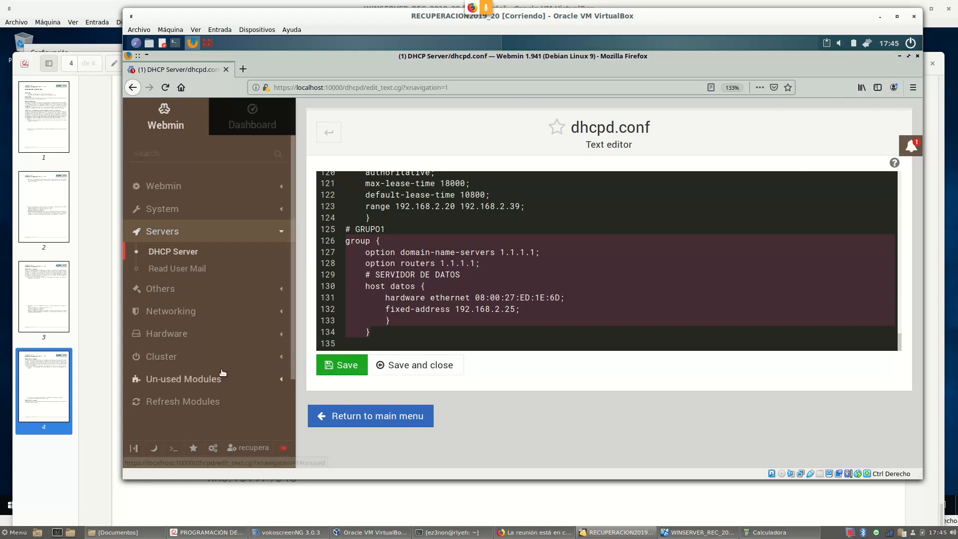
# Return to the DHCP Server page listing subnets 192.168.20.16 and 192.168.2.0
pyautogui.scroll(-3, 222, 245)
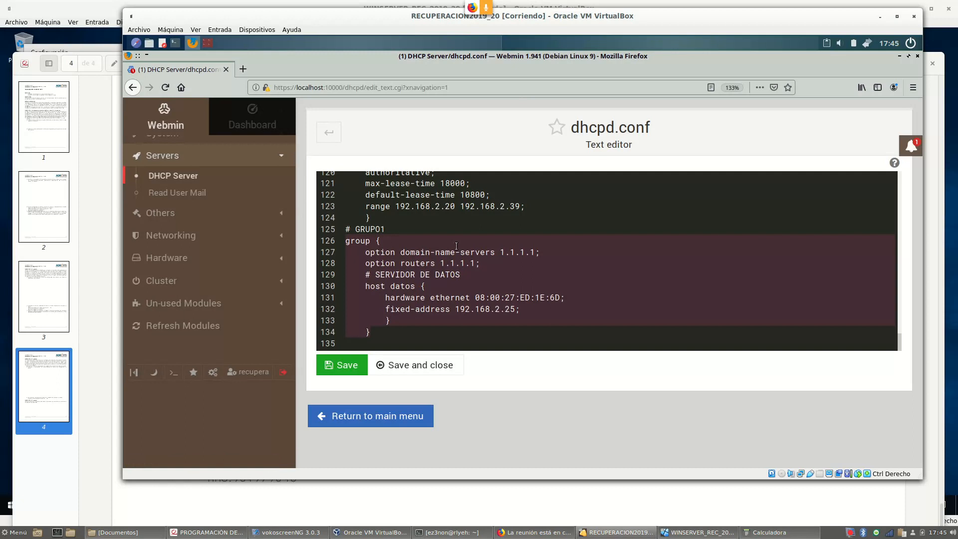
pyautogui.scroll(3, 327, 185)
pyautogui.click(406, 421)
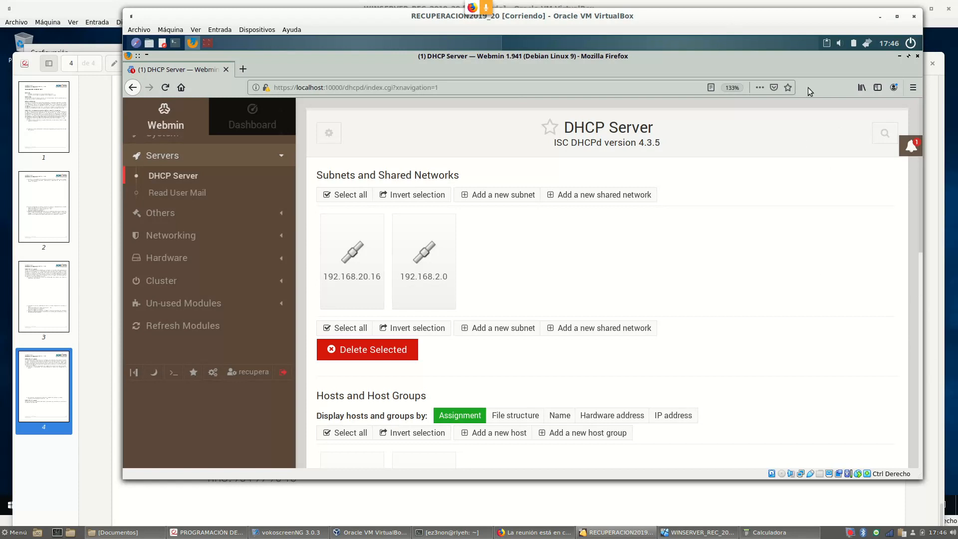
# Log out of Webmin and close the browser
pyautogui.click(283, 374)
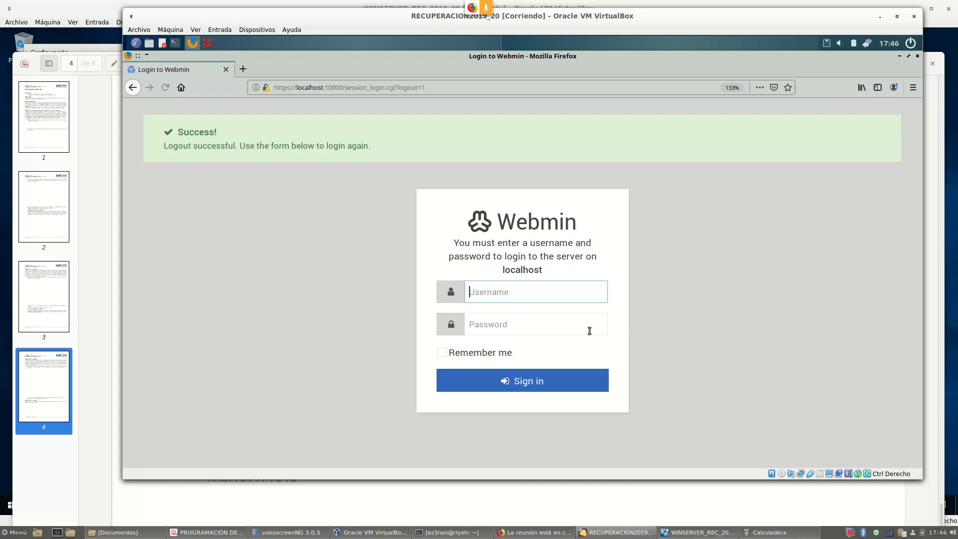
pyautogui.click(918, 56)
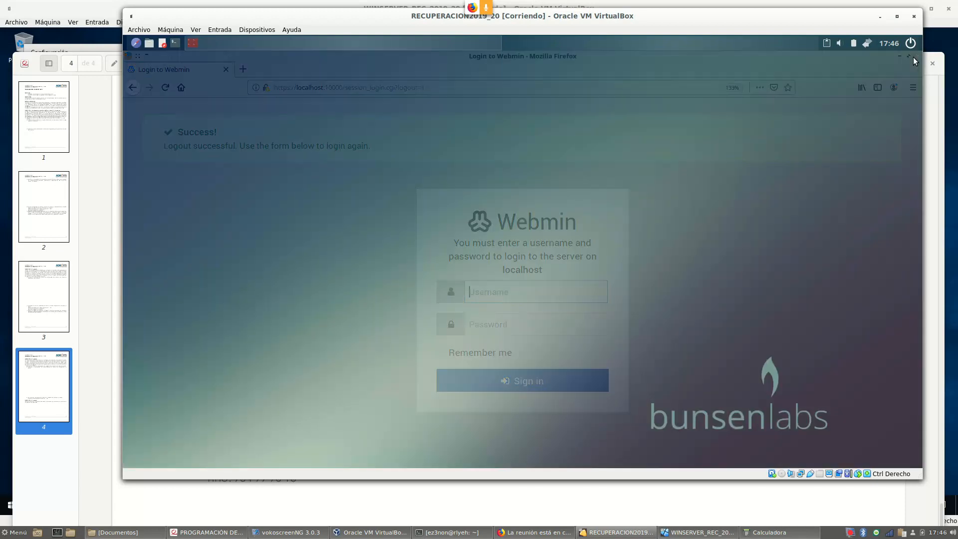
pyautogui.click(867, 45)
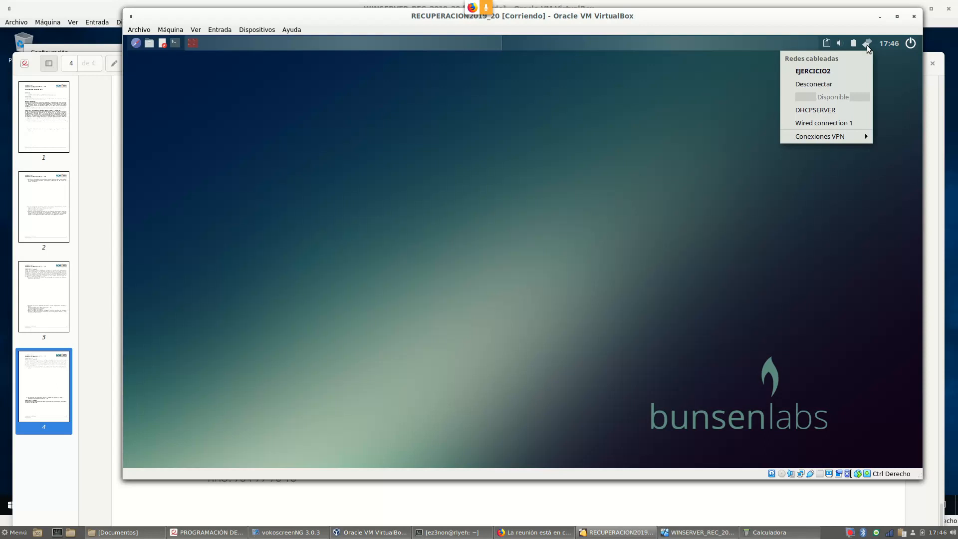
pyautogui.click(867, 45)
# Inspect Wired connection 1's IPv4 settings in the connections editor without saving
pyautogui.rightClick(867, 45)
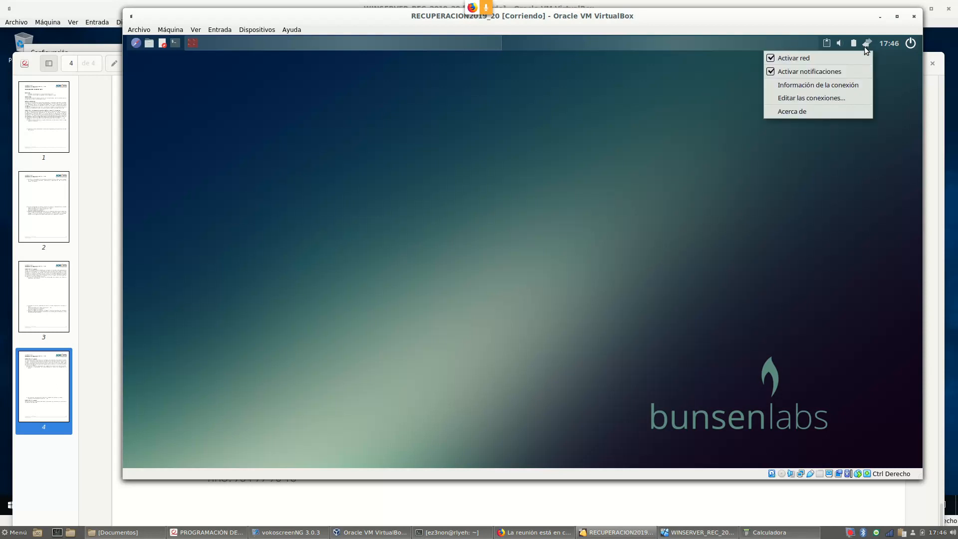
pyautogui.click(848, 96)
pyautogui.click(434, 232)
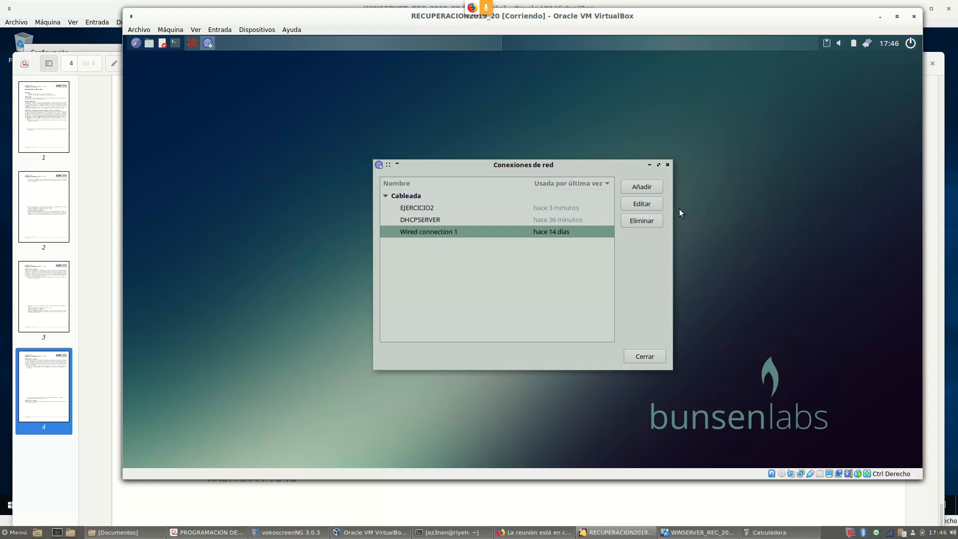
pyautogui.click(649, 204)
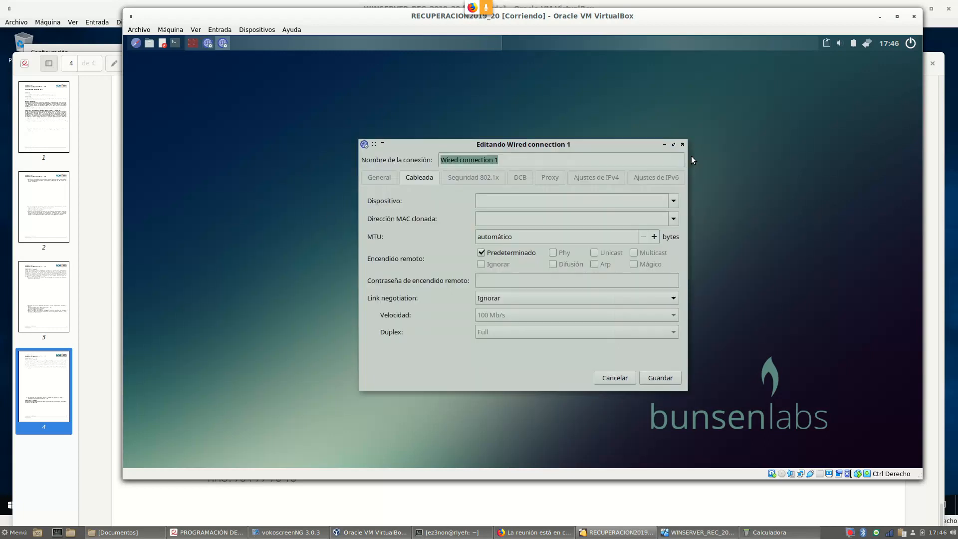
pyautogui.click(618, 181)
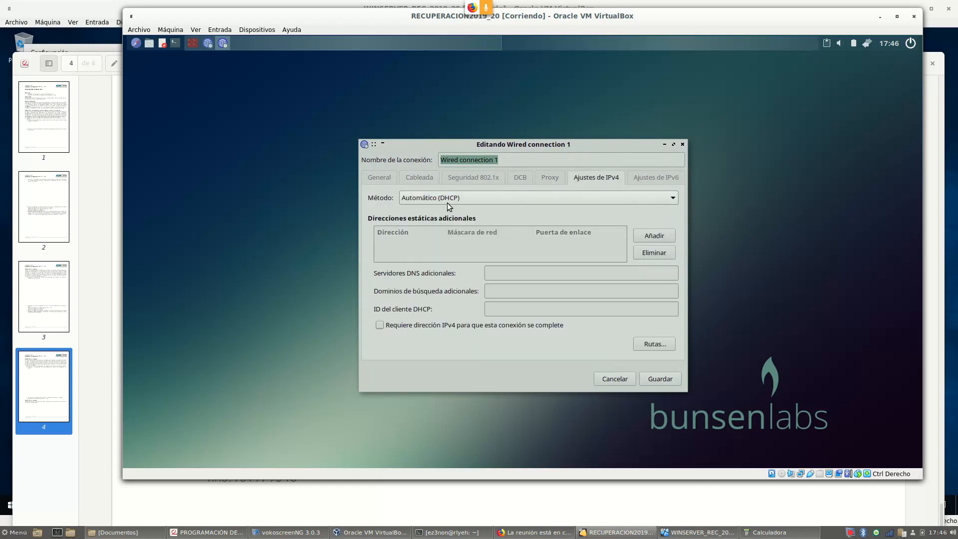
pyautogui.click(627, 382)
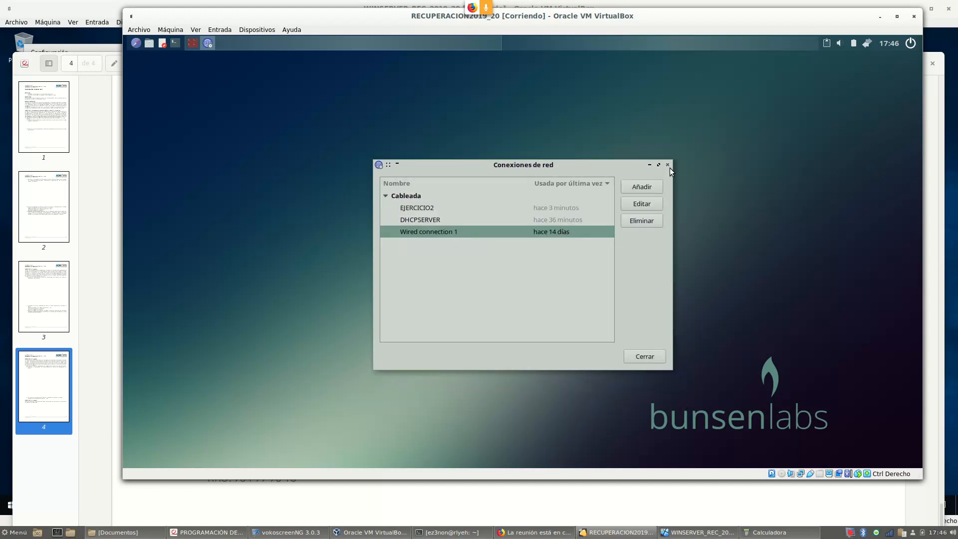
pyautogui.click(667, 164)
# Connect the guest through Wired connection 1 from the network applet
pyautogui.rightClick(862, 44)
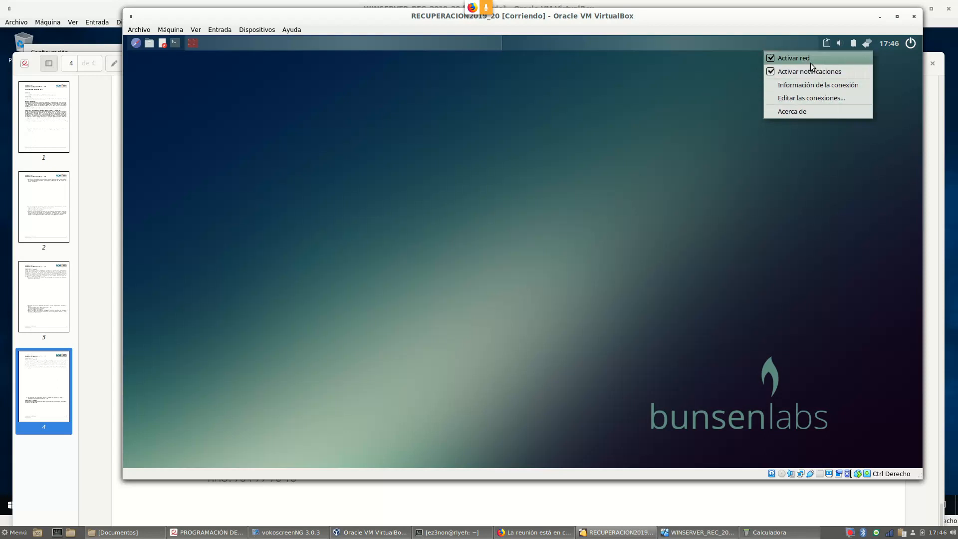
pyautogui.click(867, 43)
pyautogui.click(867, 43)
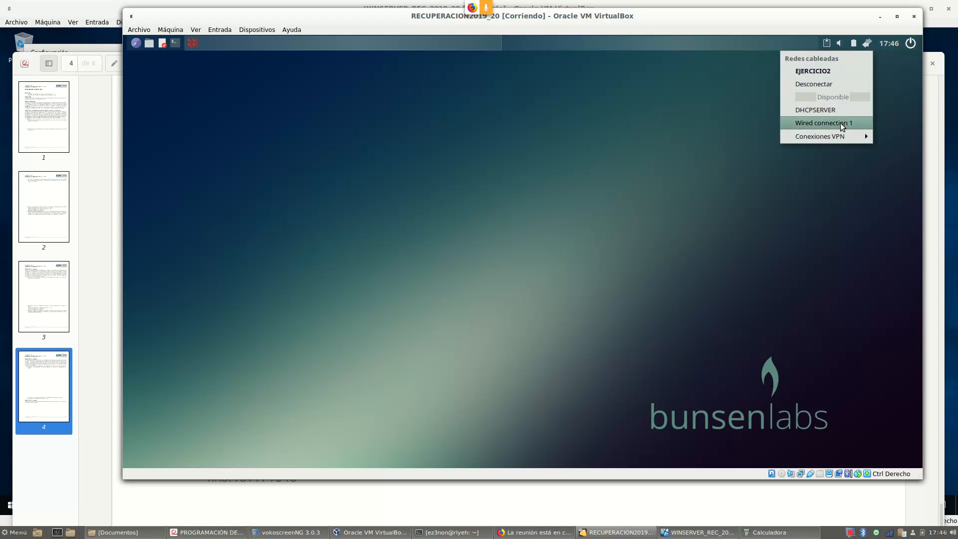
pyautogui.click(845, 124)
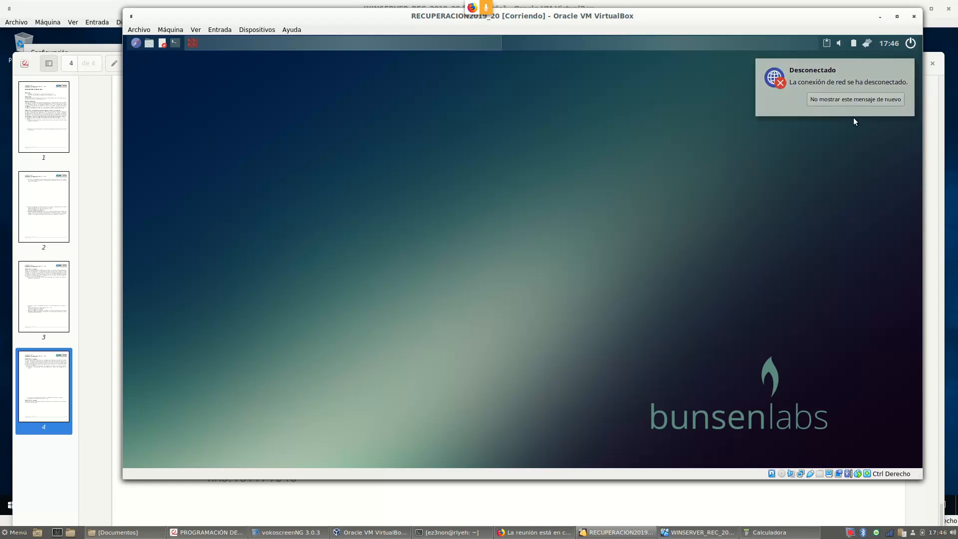
# Run ifconfig in the terminal and highlight enp0s3's address 192.168.2.21
pyautogui.click(197, 43)
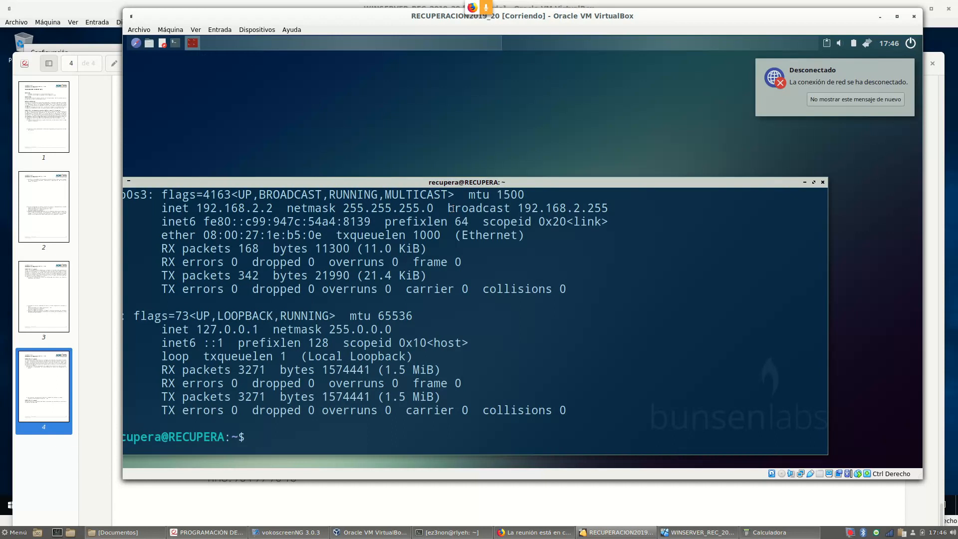
pyautogui.write('ifconfig')
pyautogui.press('Return')
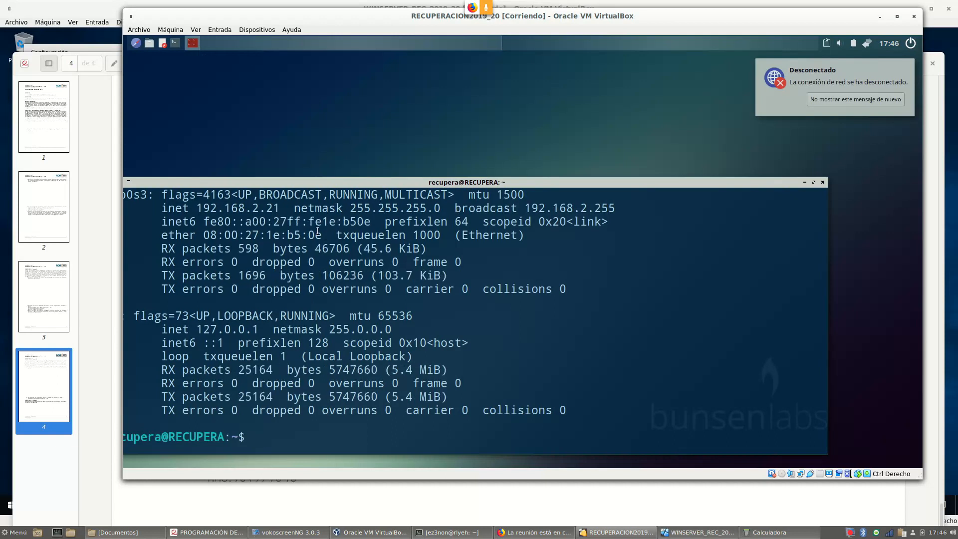
pyautogui.moveTo(316, 183); pyautogui.dragTo(340, 174)
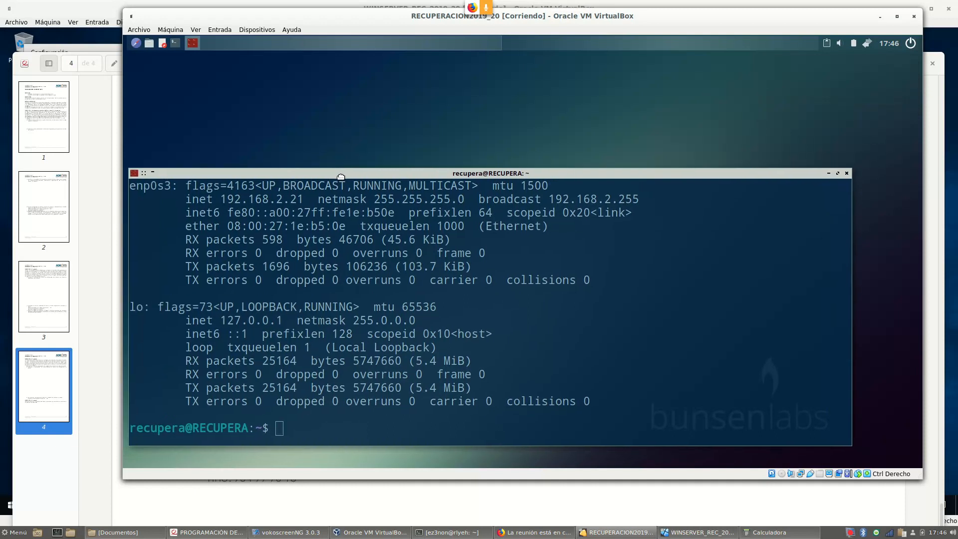
pyautogui.moveTo(222, 198); pyautogui.dragTo(304, 201)
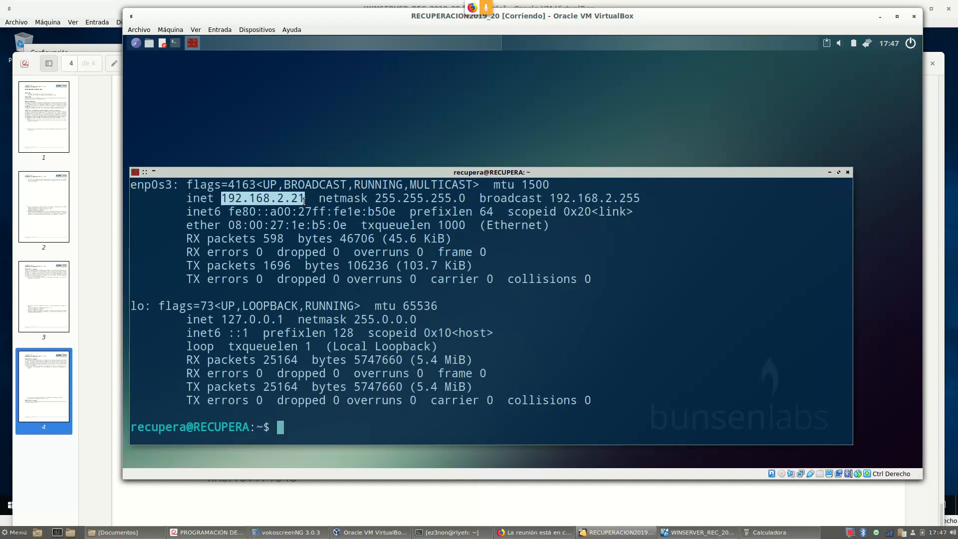
pyautogui.moveTo(342, 174); pyautogui.dragTo(374, 167)
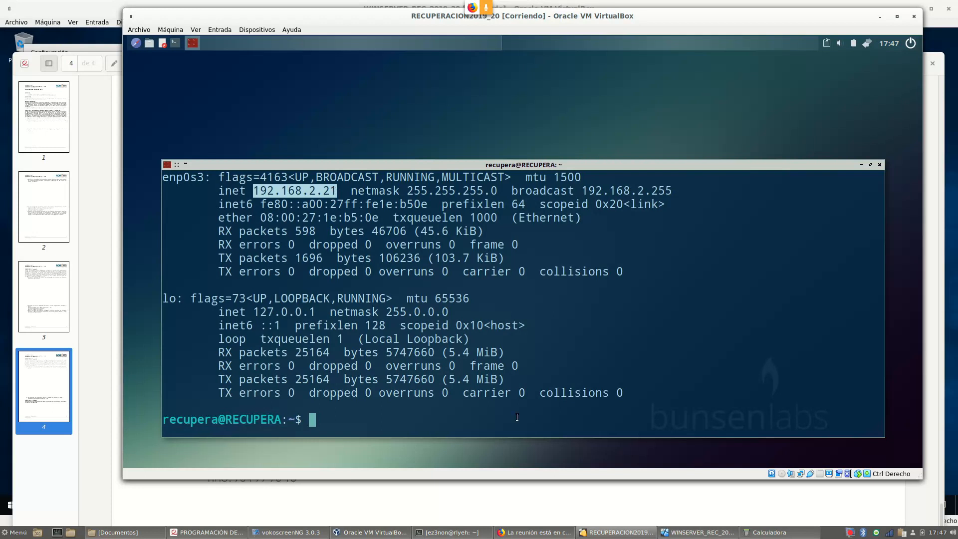
# Stop the DHCP service with sudo service isc-dhcp-server stop
pyautogui.write('sudo serivce')
pyautogui.press('BackSpace')
pyautogui.press('BackSpace')
pyautogui.press('BackSpace')
pyautogui.press('BackSpace')
pyautogui.press('BackSpace')
pyautogui.write('vice op')
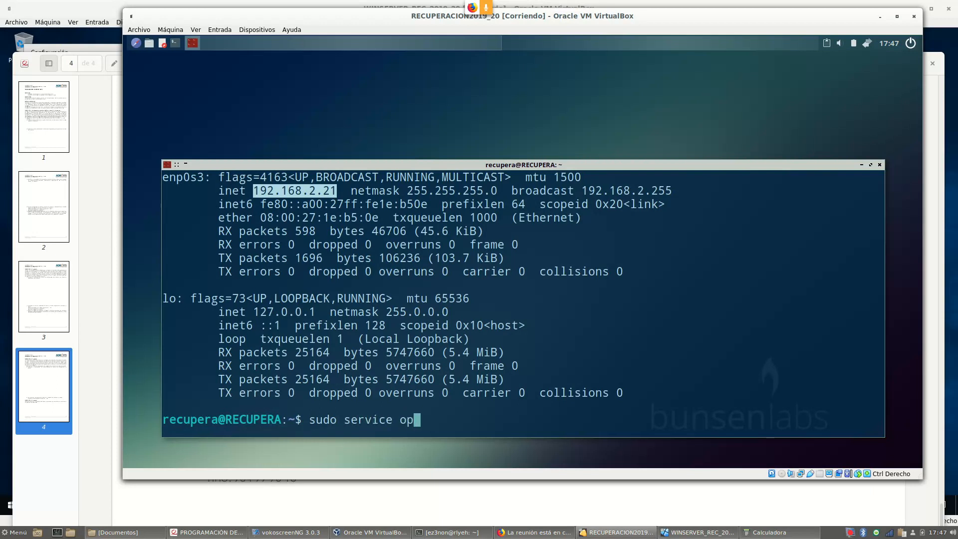
pyautogui.press('BackSpace')
pyautogui.press('BackSpace')
pyautogui.write('isc')
pyautogui.press('Tab')
pyautogui.write('sta')
pyautogui.press('BackSpace')
pyautogui.write('op')
pyautogui.press('Return')
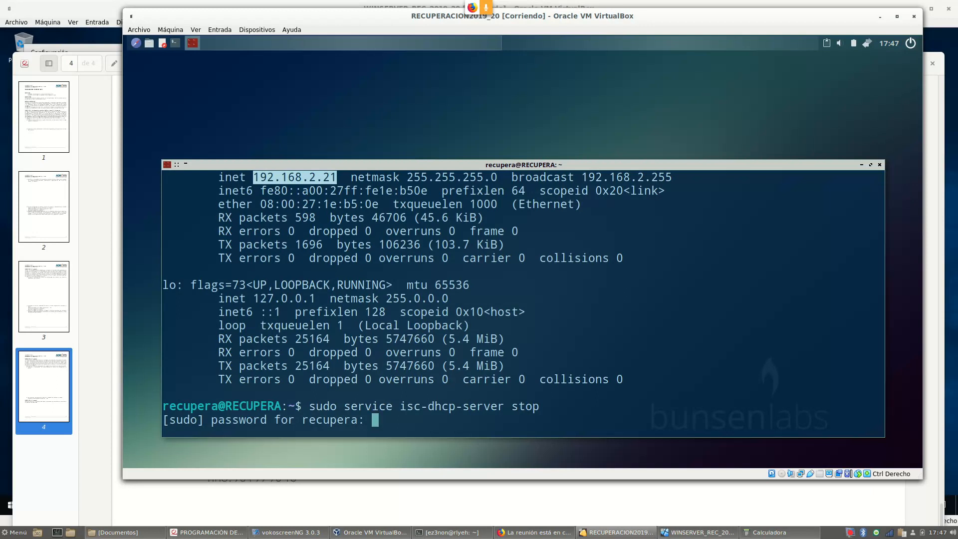
pyautogui.press('Return')
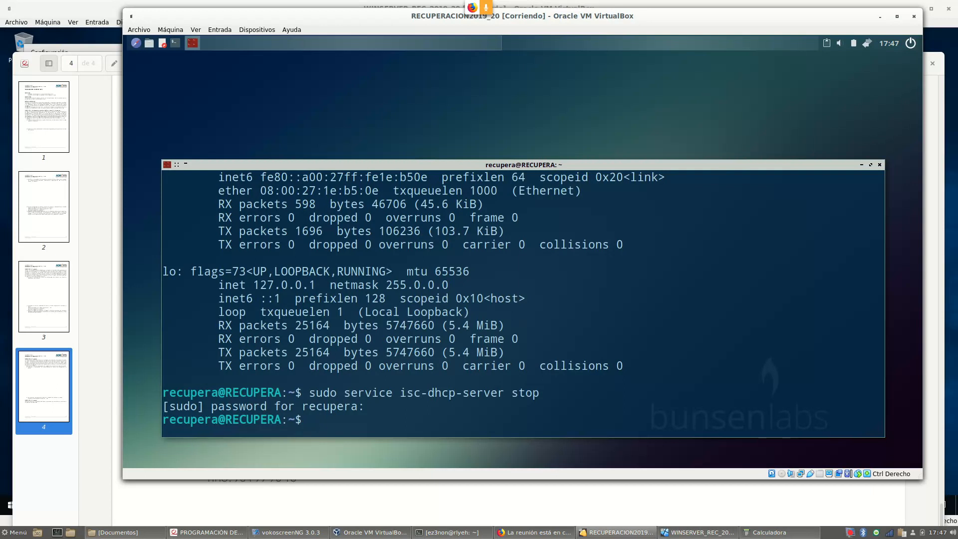
# Check the isc-dhcp-server status after stopping it
pyautogui.press('Up')
pyautogui.press('BackSpace')
pyautogui.press('BackSpace')
pyautogui.write('atus')
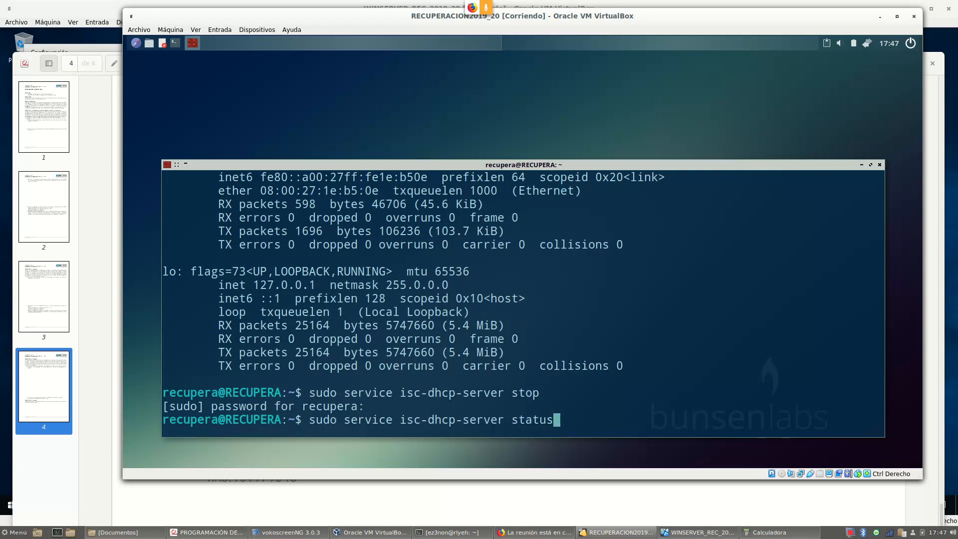
pyautogui.press('Return')
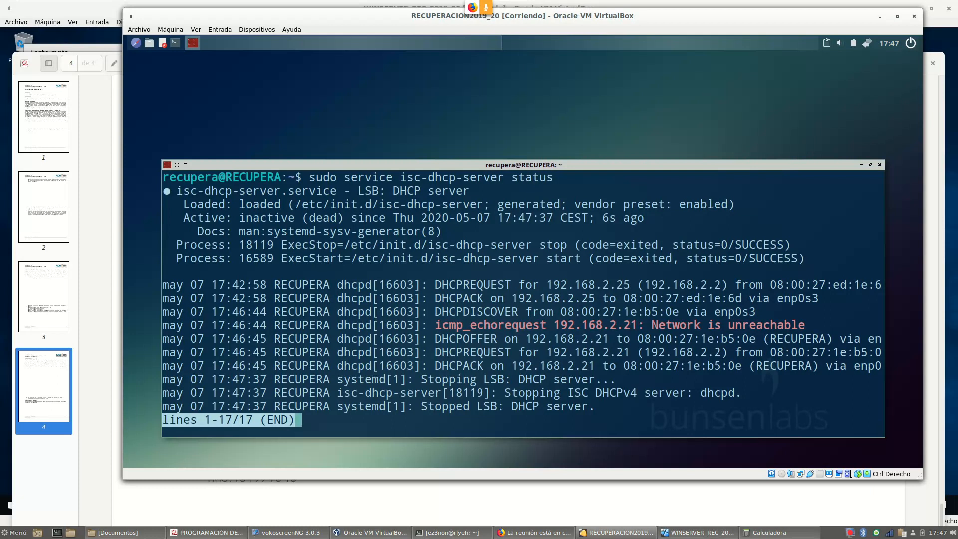
pyautogui.press('q')
# Start isc-dhcp-server and confirm its status reads active (running)
pyautogui.press('Up')
pyautogui.press('BackSpace')
pyautogui.press('BackSpace')
pyautogui.press('BackSpace')
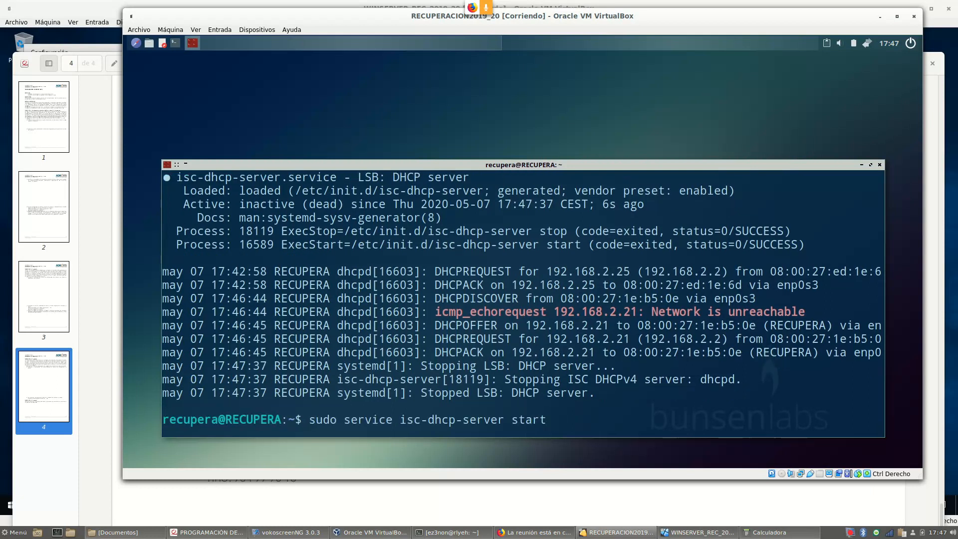
pyautogui.press('Return')
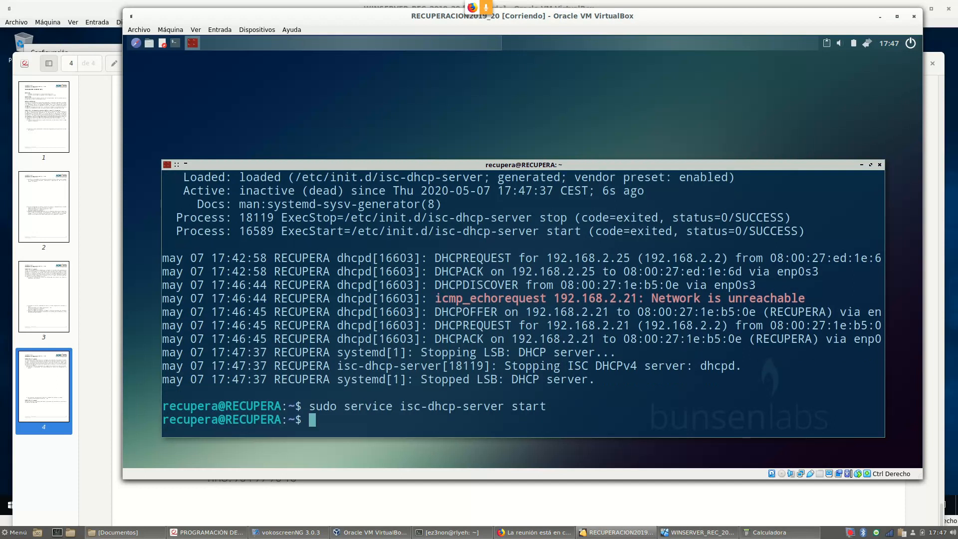
pyautogui.press('Up')
pyautogui.press('BackSpace')
pyautogui.press('BackSpace')
pyautogui.write('tus')
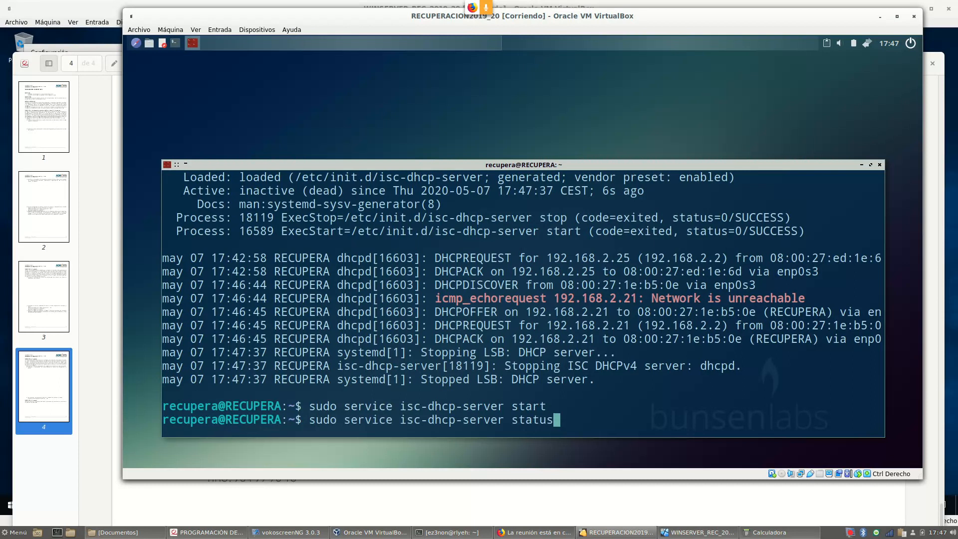
pyautogui.press('Return')
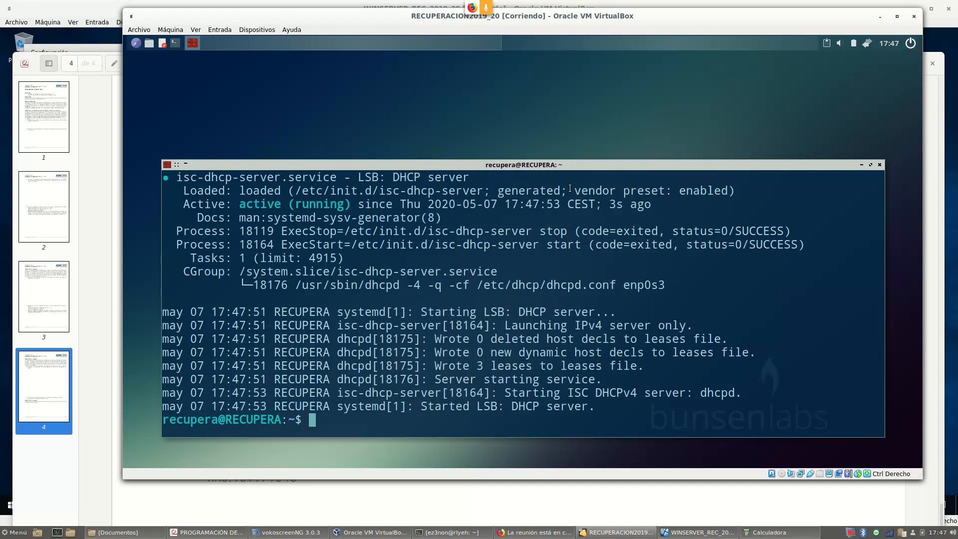
pyautogui.scroll(1, 509, 320)
pyautogui.moveTo(259, 225); pyautogui.dragTo(372, 233)
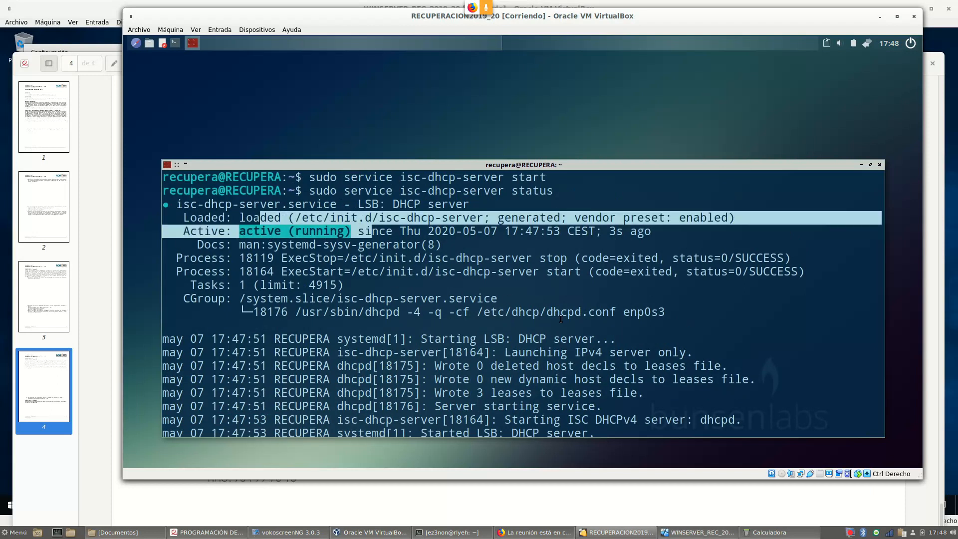
pyautogui.scroll(-1, 561, 319)
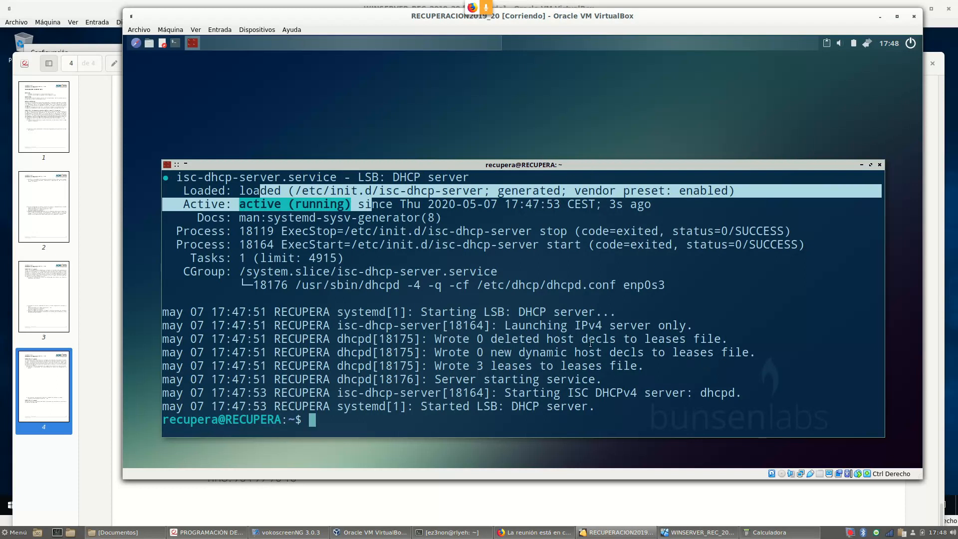
# Run ifconfig again to list the network interfaces
pyautogui.moveTo(464, 169); pyautogui.dragTo(482, 125)
pyautogui.write('ifonc')
pyautogui.press('BackSpace')
pyautogui.press('BackSpace')
pyautogui.press('BackSpace')
pyautogui.write('config')
pyautogui.press('Return')
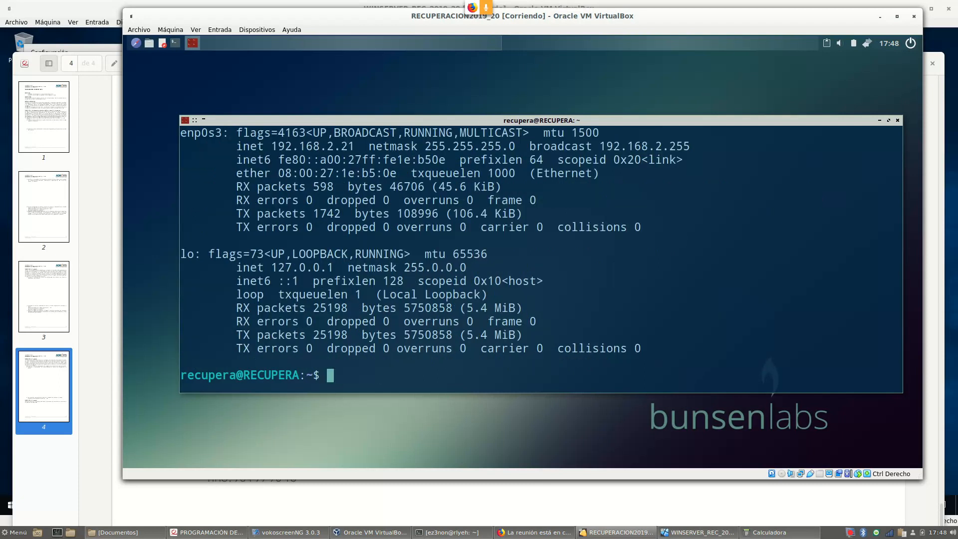
# Recall and run sudo service isc-dhcp-server stop in the BunsenLabs terminal
pyautogui.moveTo(270, 145); pyautogui.dragTo(355, 146)
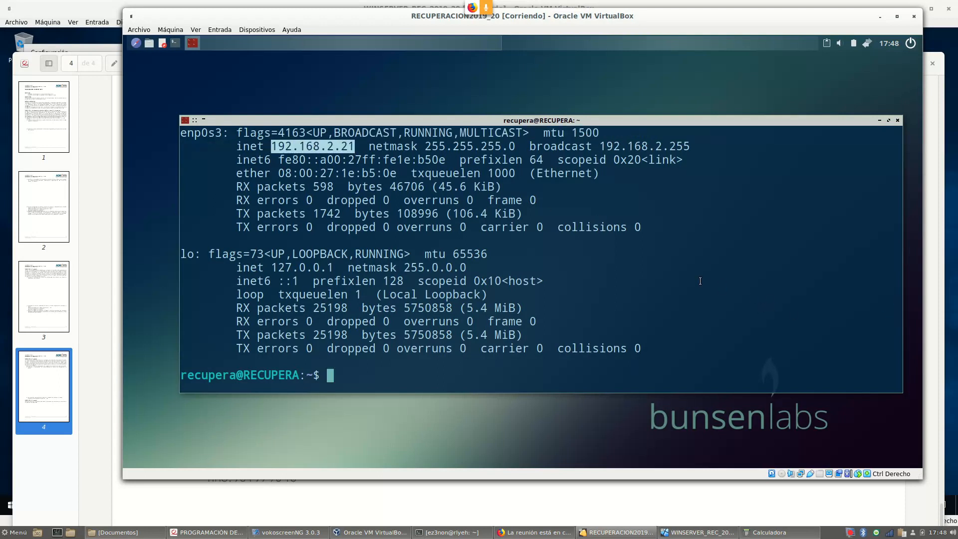
pyautogui.press('Up')
pyautogui.press('Up')
pyautogui.press('Up')
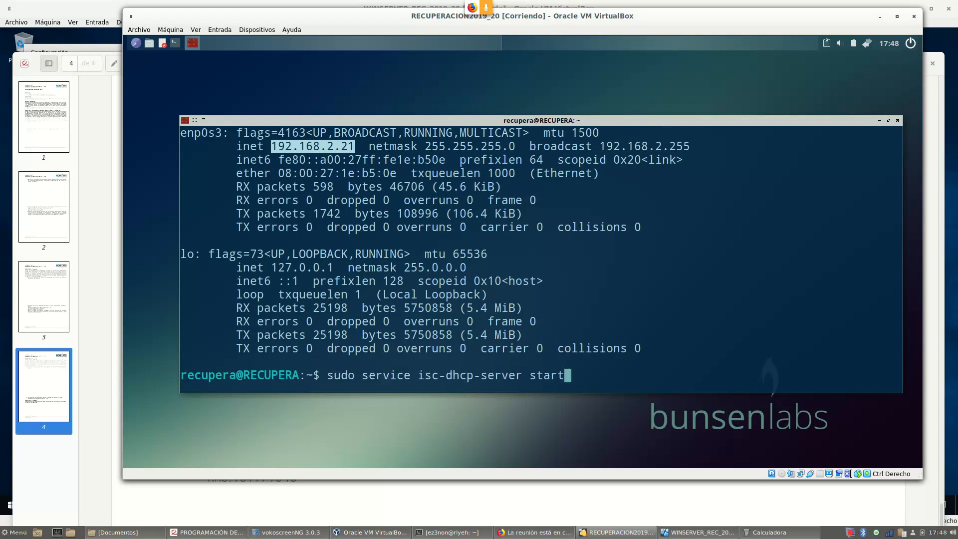
pyautogui.press('Down')
pyautogui.press('Up')
pyautogui.press('Up')
pyautogui.press('Return')
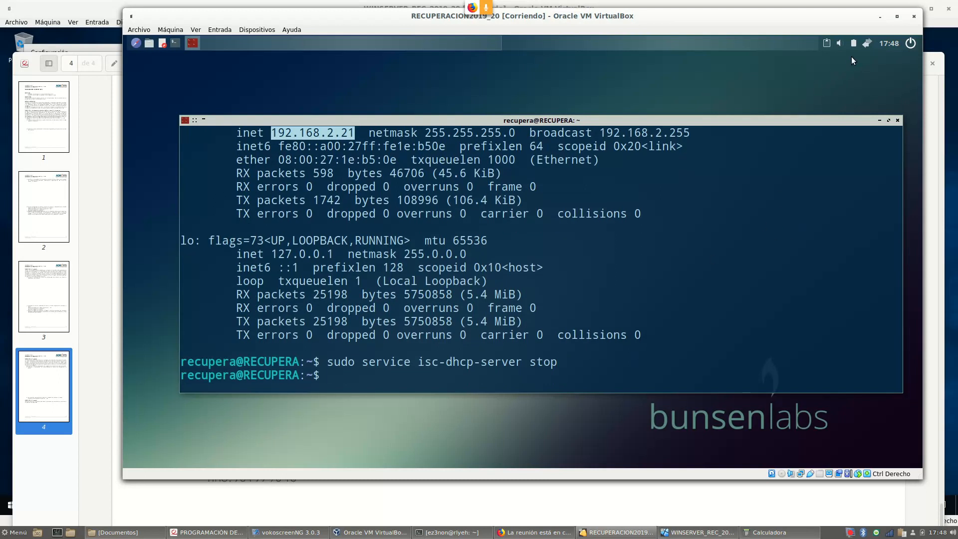
# Turn the Linux VM's networking off and back on from the tray network icon
pyautogui.rightClick(867, 43)
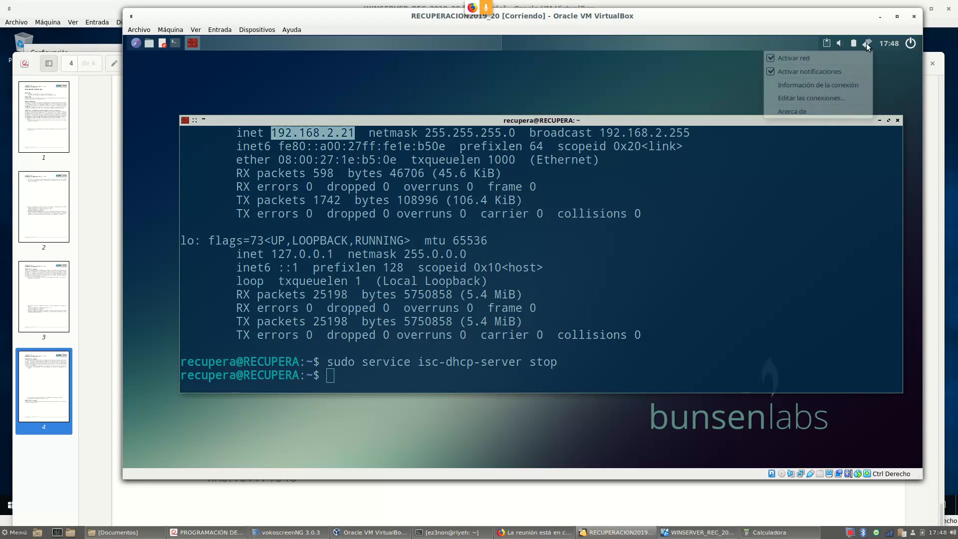
pyautogui.click(843, 59)
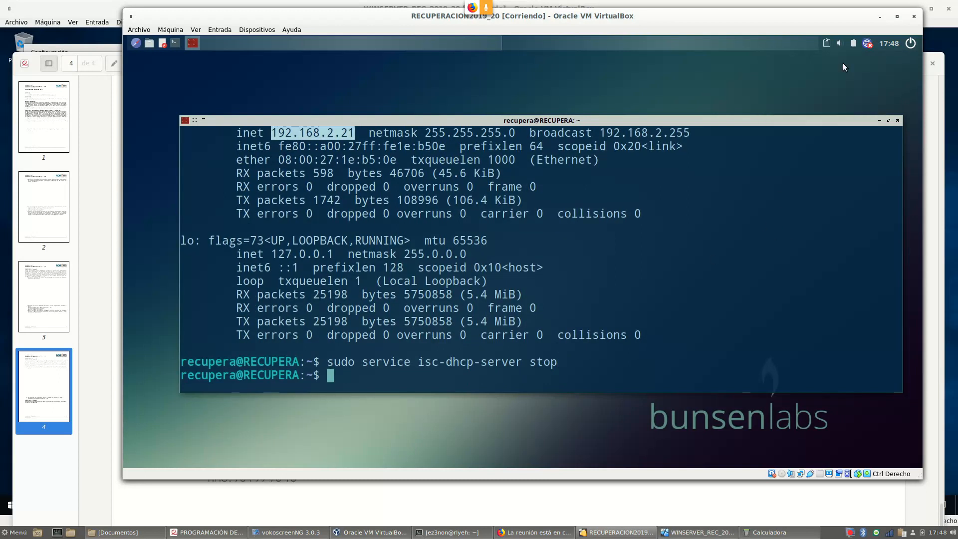
pyautogui.rightClick(866, 47)
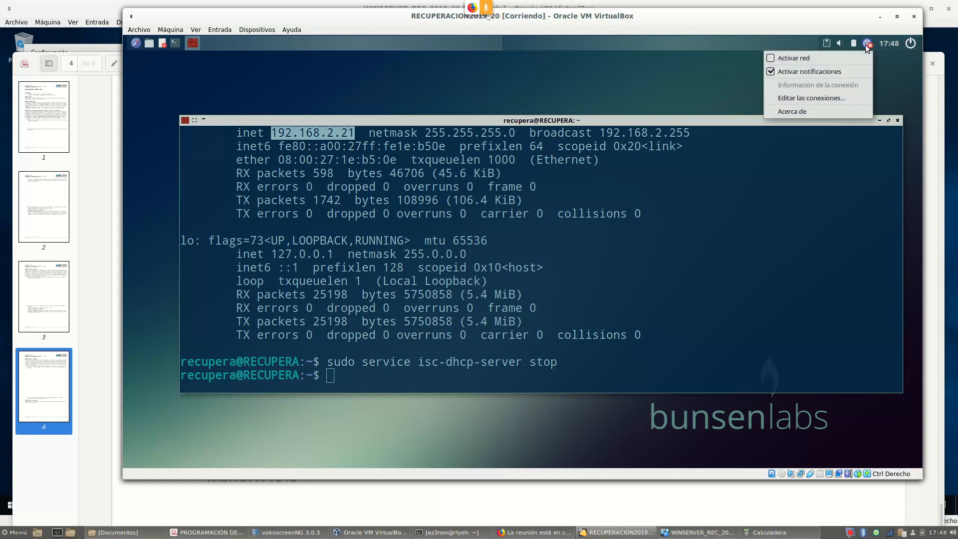
pyautogui.click(827, 55)
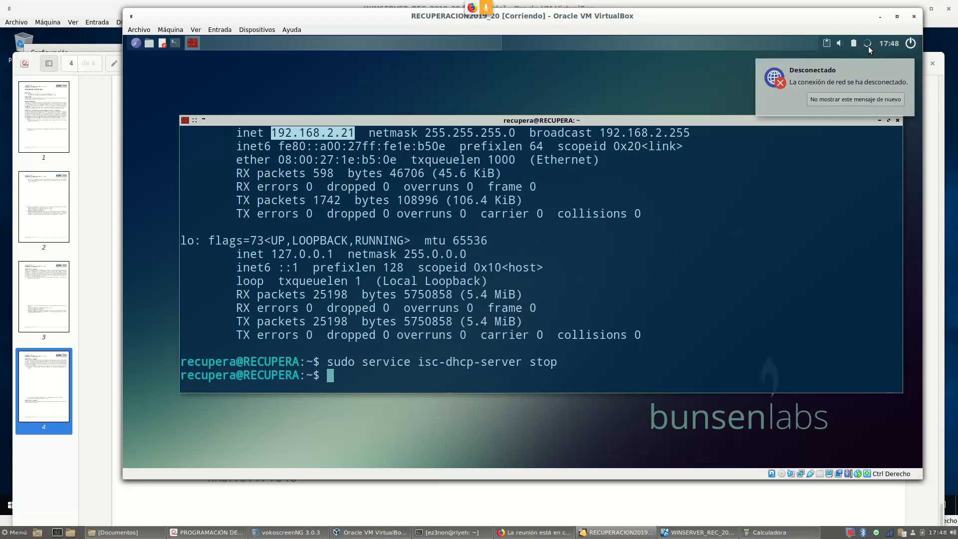
# Run ifconfig to list the Linux VM's network interfaces
pyautogui.click(670, 267)
pyautogui.write('ifconfig')
pyautogui.press('Return')
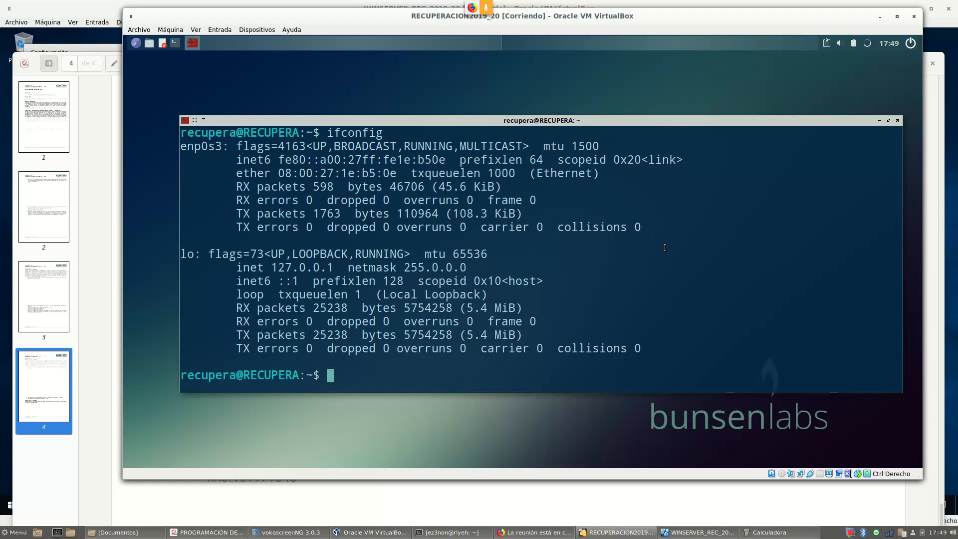
# Edit the recalled command to sudo service isc-dhcp-server start and run it
pyautogui.press('Up')
pyautogui.press('Up')
pyautogui.press('BackSpace')
pyautogui.press('BackSpace')
pyautogui.write('art')
pyautogui.press('Return')
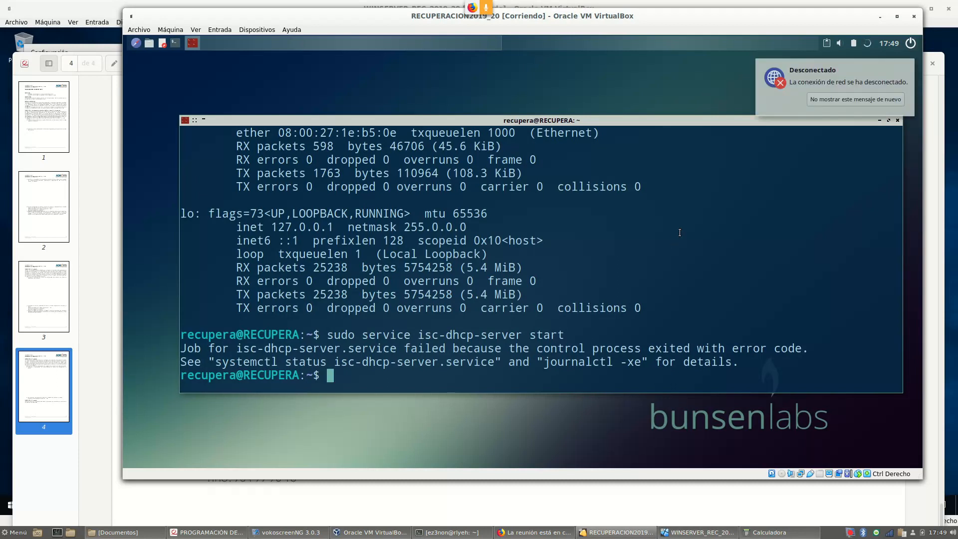
pyautogui.moveTo(615, 122); pyautogui.dragTo(600, 105)
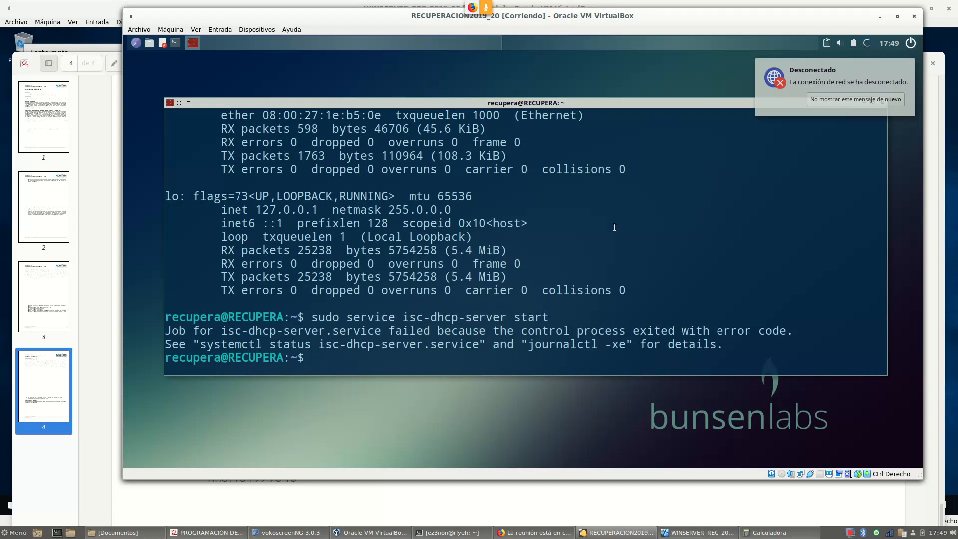
# On WINSERVER, switch Ethernet's TCP/IPv4 to a manual address and begin typing 192.168
pyautogui.click(82, 11)
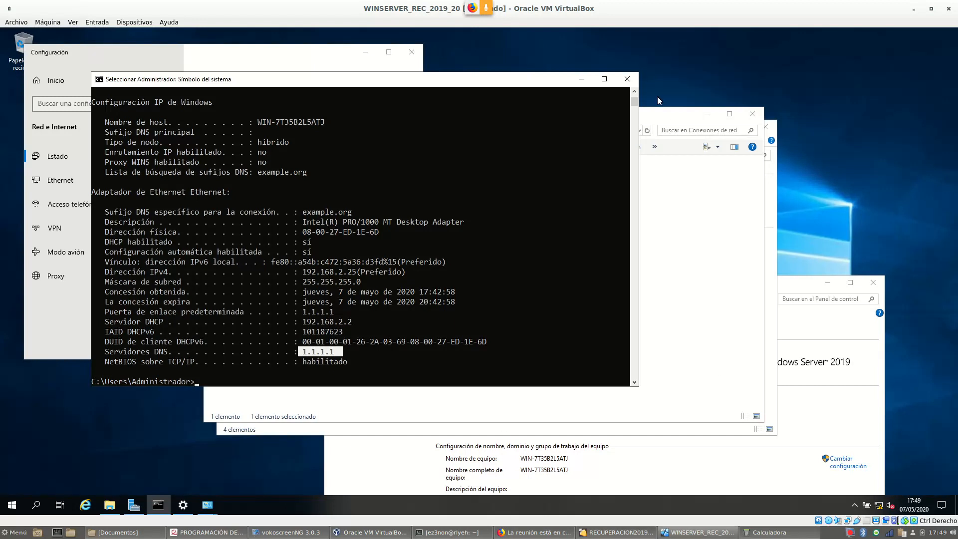
pyautogui.click(667, 121)
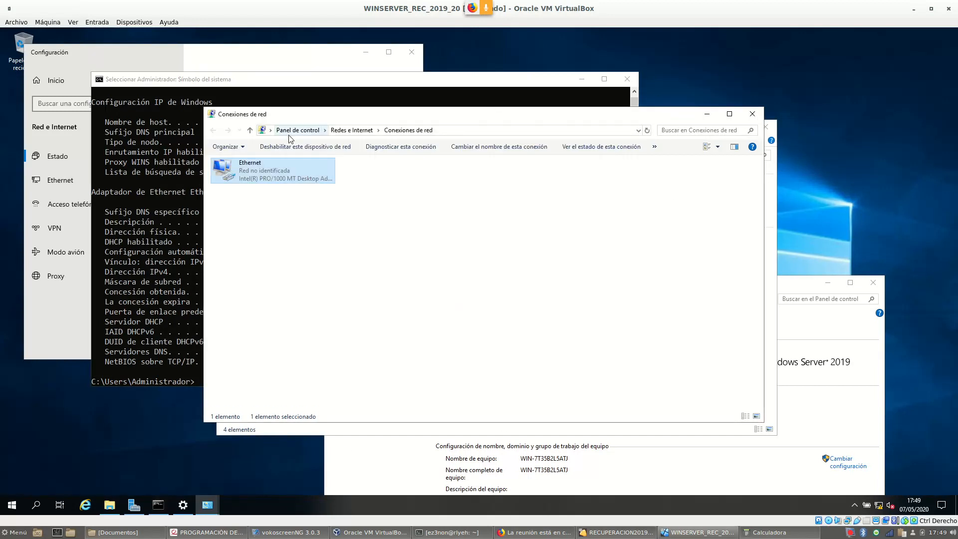
pyautogui.rightClick(249, 167)
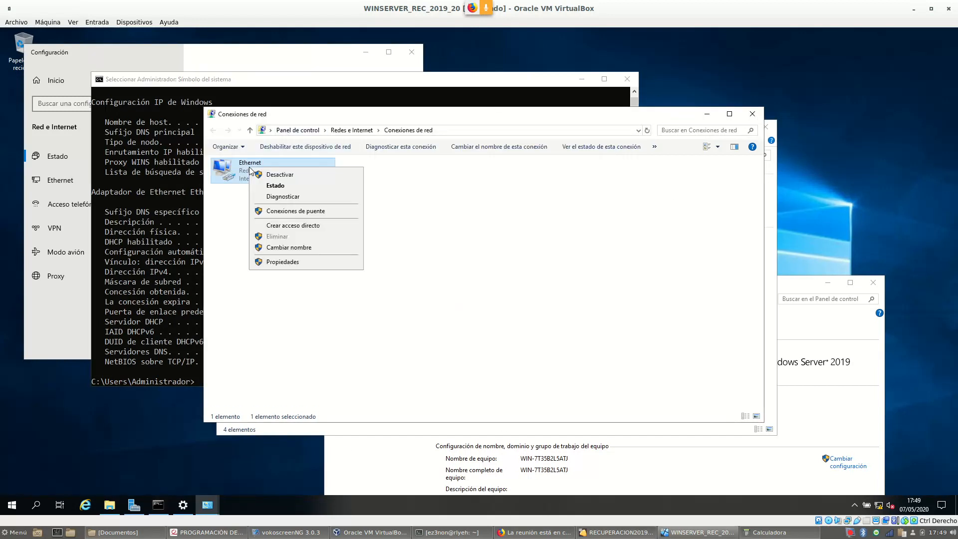
pyautogui.click(295, 265)
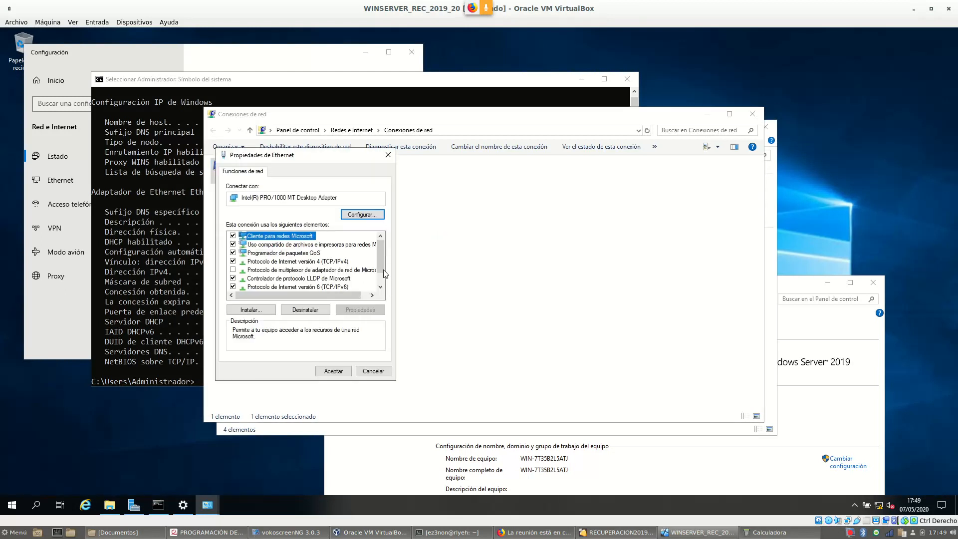
pyautogui.doubleClick(341, 262)
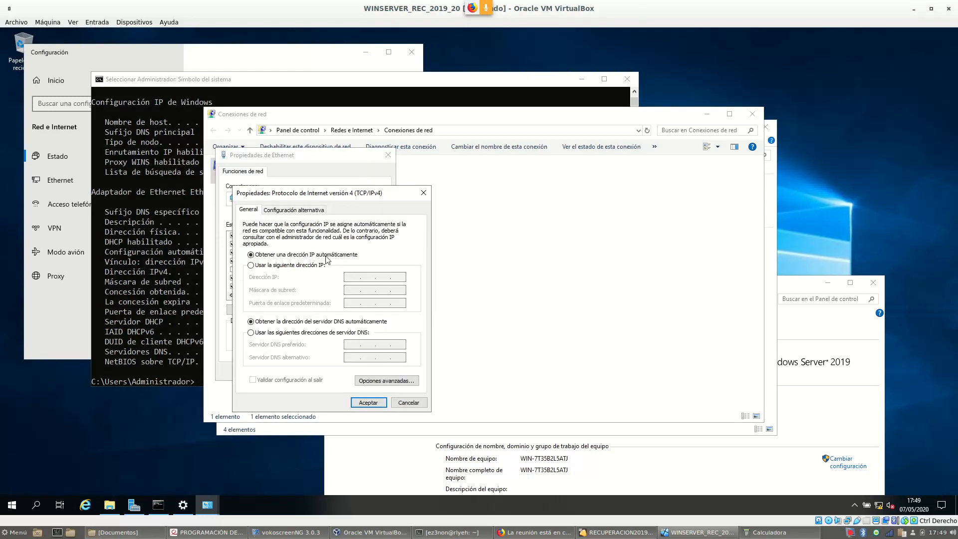
pyautogui.click(280, 268)
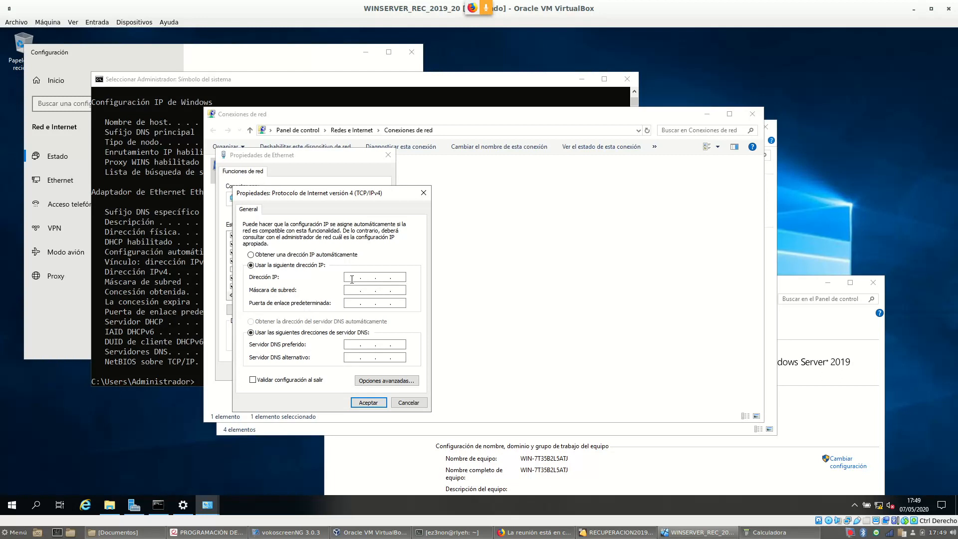
pyautogui.click(352, 279)
pyautogui.write('192 . 168')
# Check the required IP settings in the exercise PDF
pyautogui.click(219, 532)
pyautogui.scroll(3, 504, 229)
pyautogui.scroll(20, 503, 227)
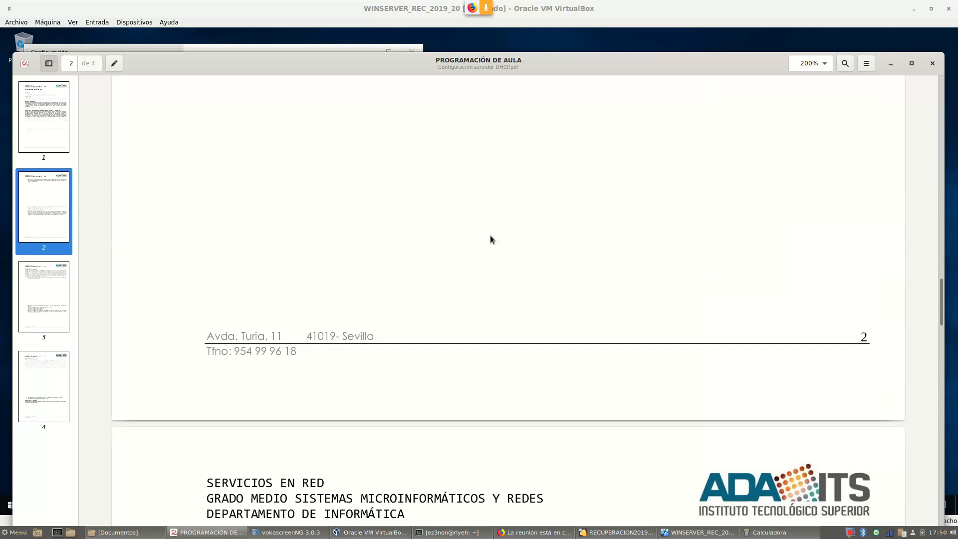
pyautogui.scroll(-6, 491, 235)
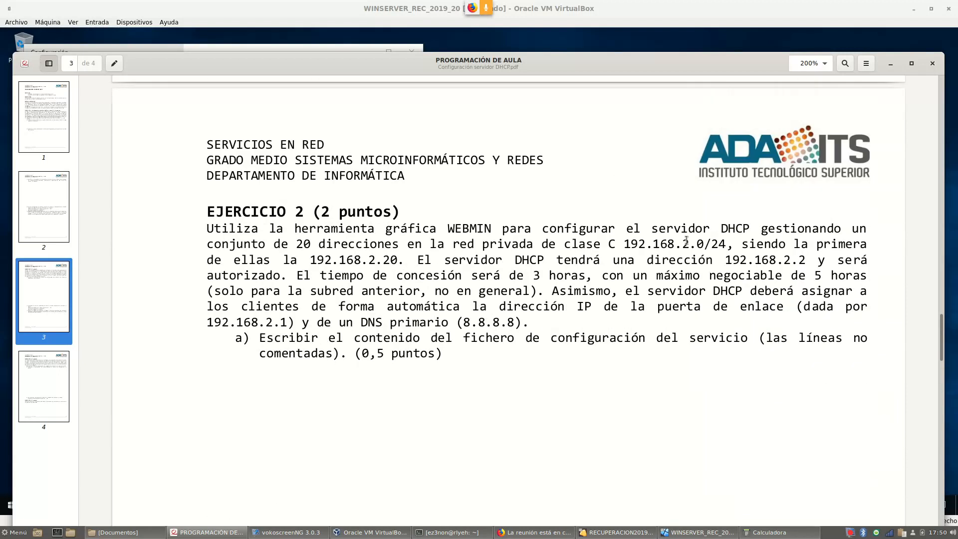
pyautogui.click(704, 533)
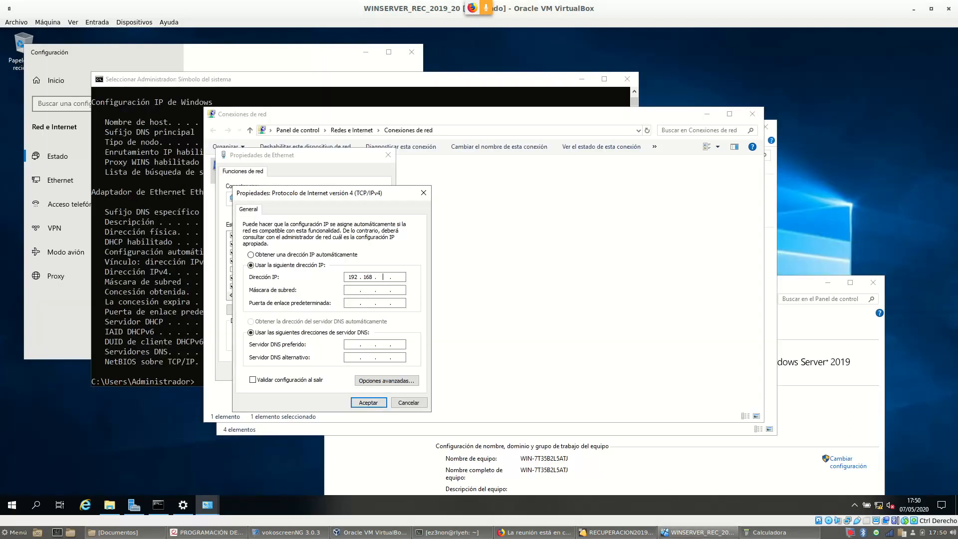
# Enter subnet mask 255.255.255.0 and gateway, apply with Aceptar, and close Network Connections
pyautogui.click(352, 290)
pyautogui.click(350, 304)
pyautogui.click(369, 402)
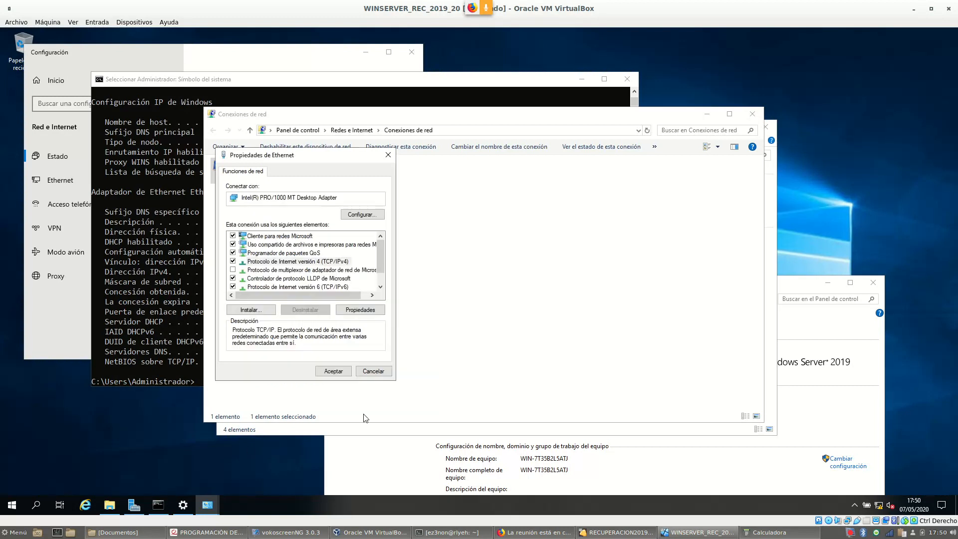
pyautogui.click(332, 371)
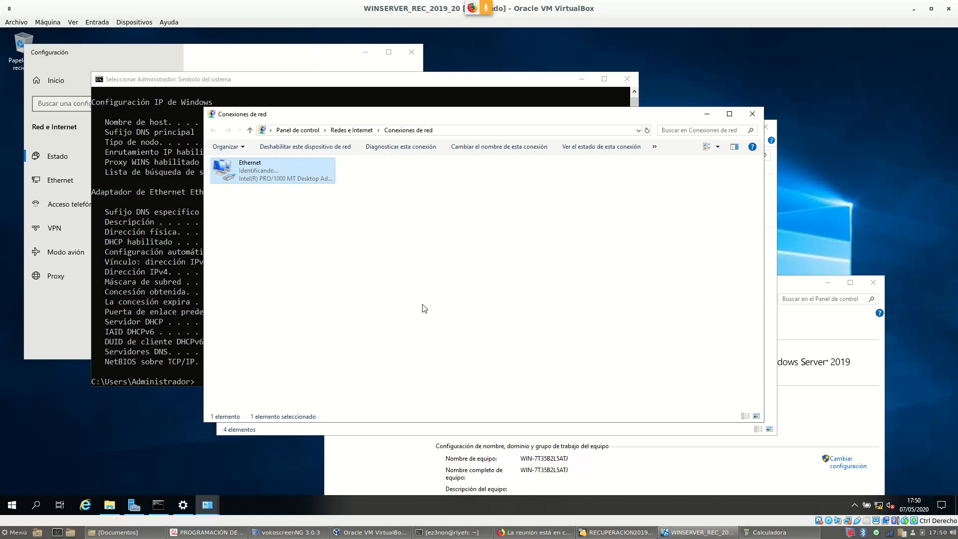
pyautogui.click(757, 118)
# Run ipconfig to confirm the address 192.168.2.2 with gateway 192.168.2.1
pyautogui.write('ifconfig')
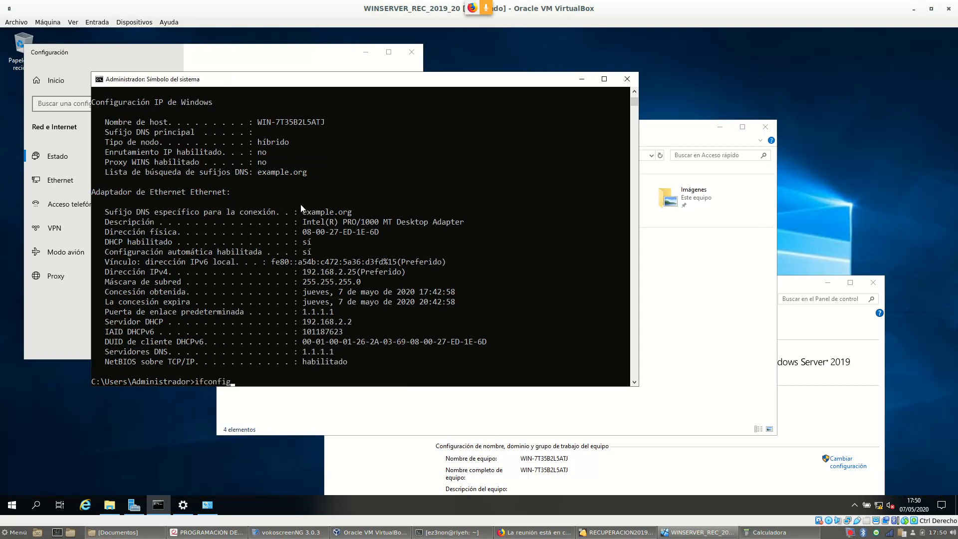
pyautogui.press('Return')
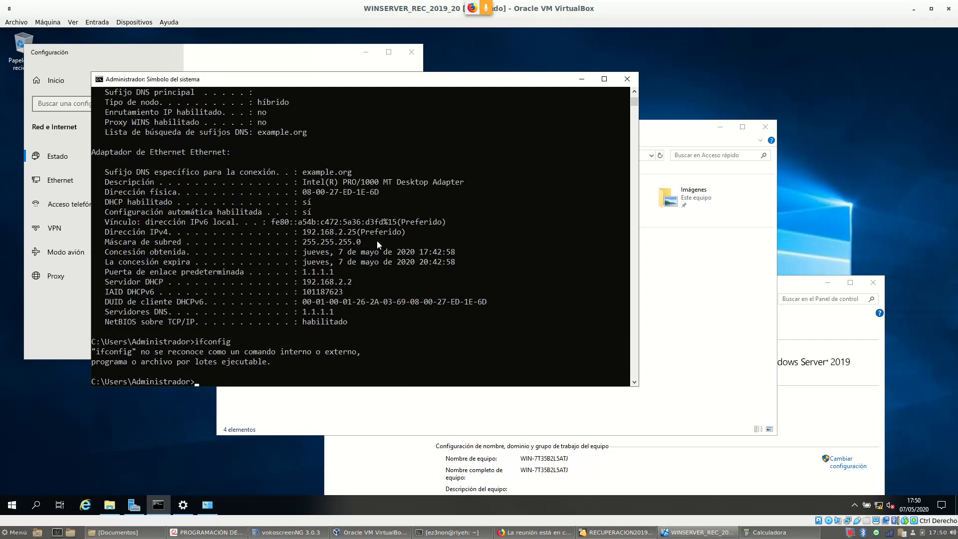
pyautogui.write('ipconfig')
pyautogui.press('Return')
pyautogui.moveTo(303, 343); pyautogui.dragTo(356, 366)
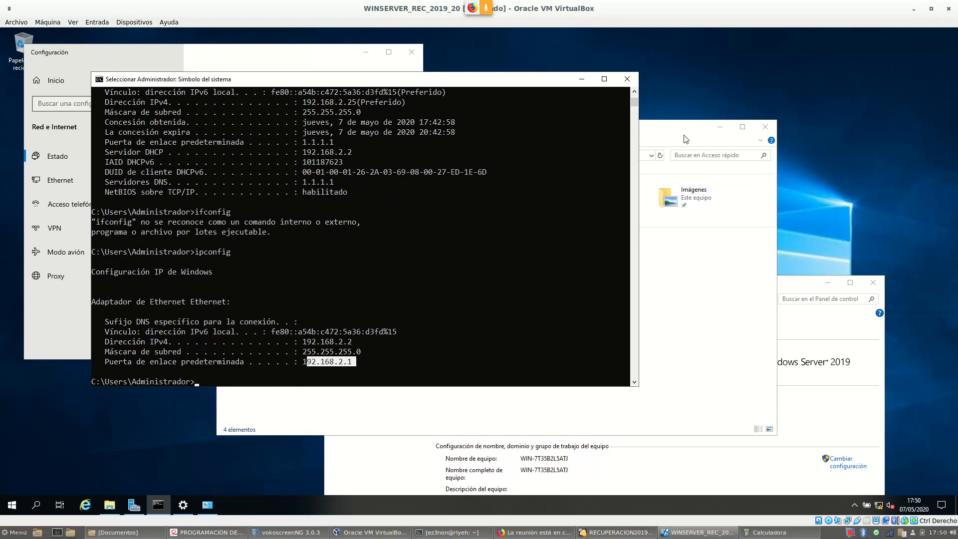
# Minimize File Explorer and close the Control Panel and Settings windows
pyautogui.click(727, 133)
pyautogui.click(722, 125)
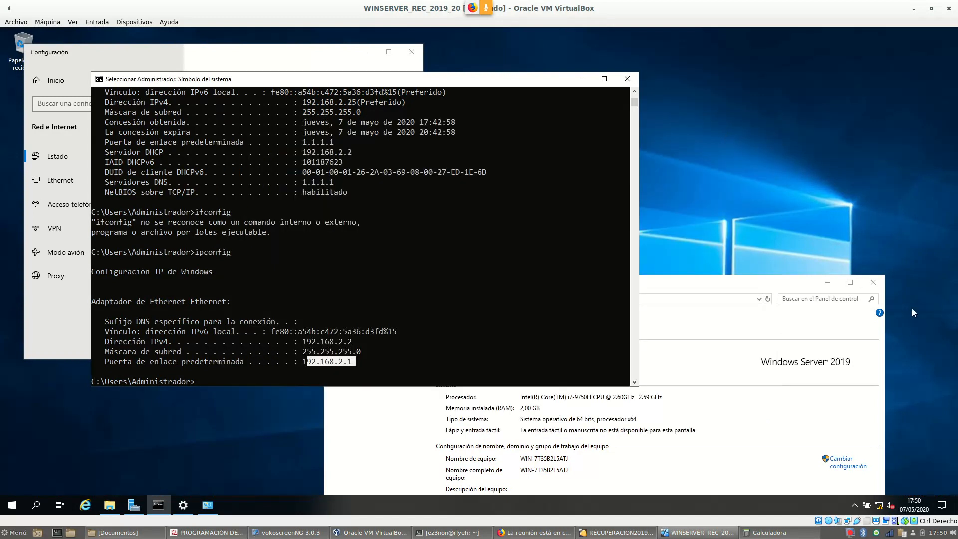
pyautogui.click(873, 283)
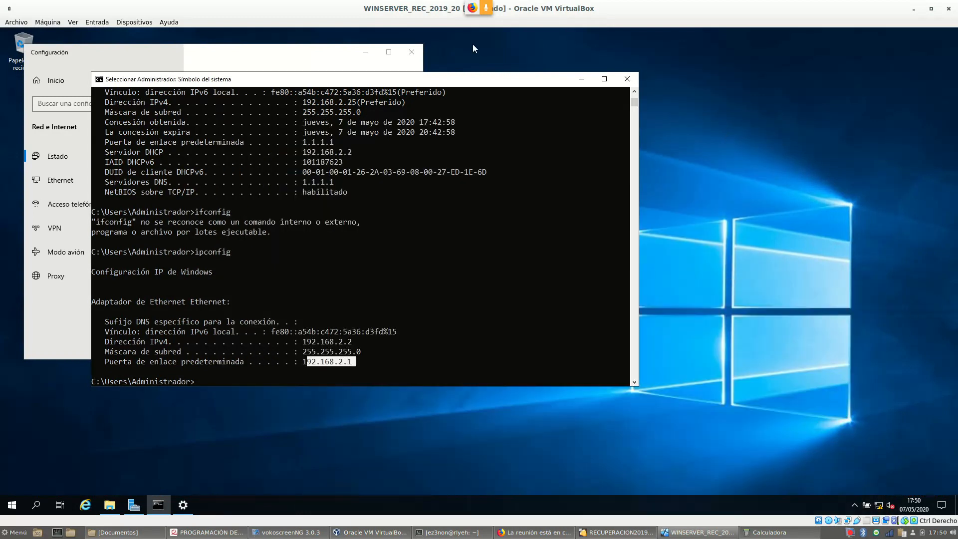
pyautogui.moveTo(312, 82); pyautogui.dragTo(458, 72)
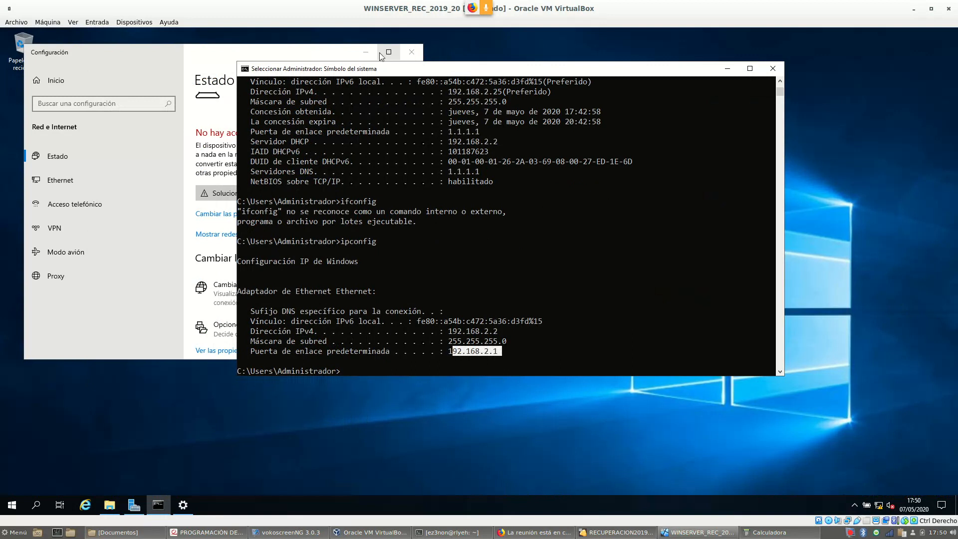
pyautogui.click(412, 55)
pyautogui.moveTo(516, 75); pyautogui.dragTo(672, 69)
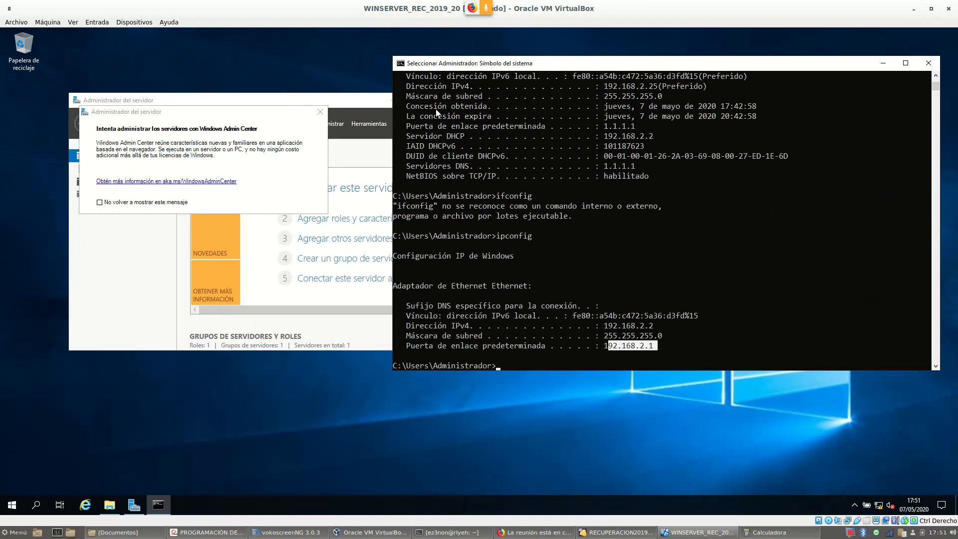
# Bring Administrador del servidor to the front and maximize it
pyautogui.click(358, 103)
pyautogui.moveTo(359, 98); pyautogui.dragTo(315, 94)
pyautogui.click(419, 102)
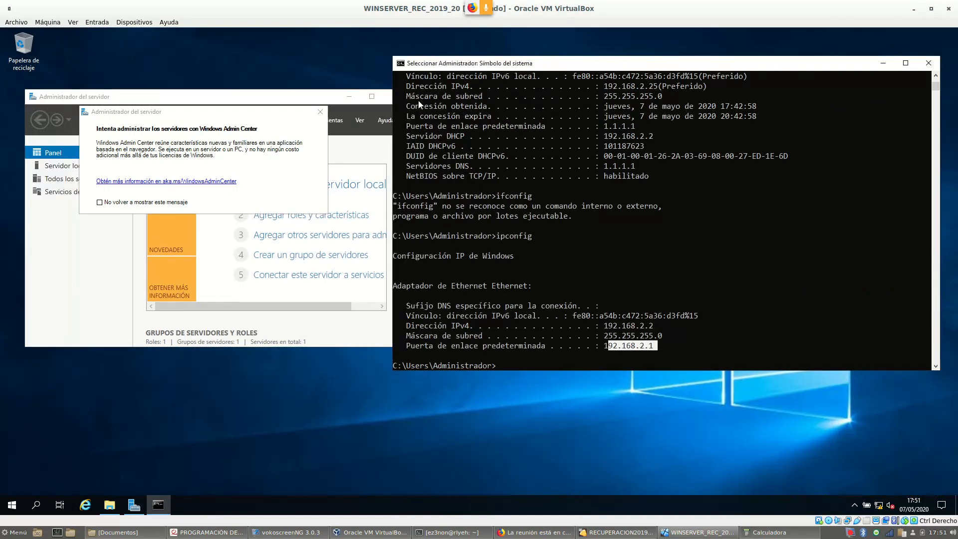
pyautogui.click(369, 96)
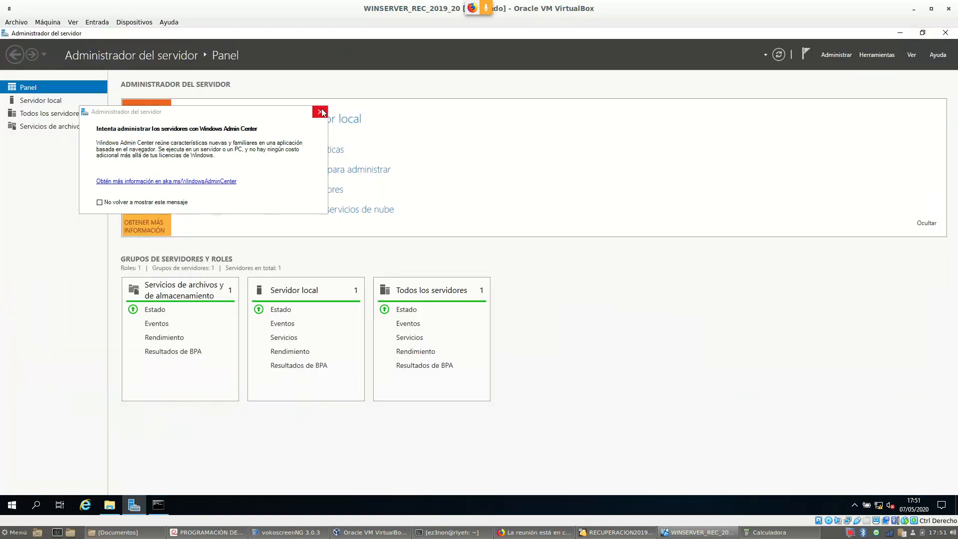
# Close the Windows Admin Center pop-up in Server Manager
pyautogui.click(320, 111)
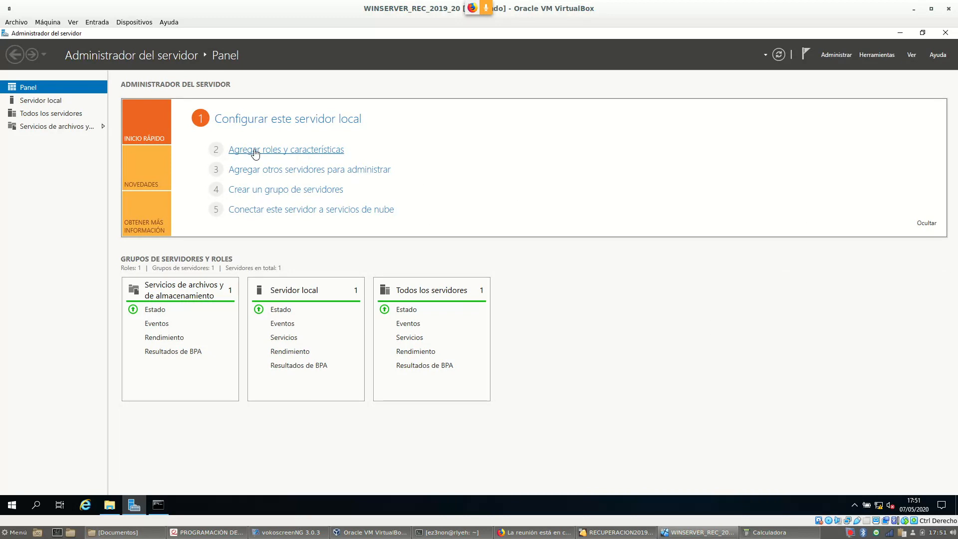
# Launch 'Agregar roles y características', center the wizard, and advance past the introduction
pyautogui.click(303, 153)
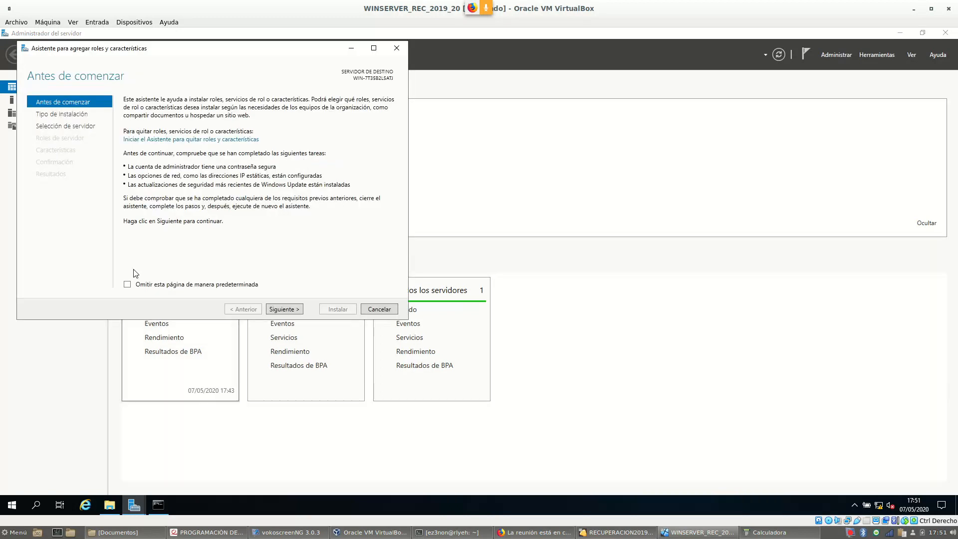
pyautogui.moveTo(178, 49); pyautogui.dragTo(268, 79)
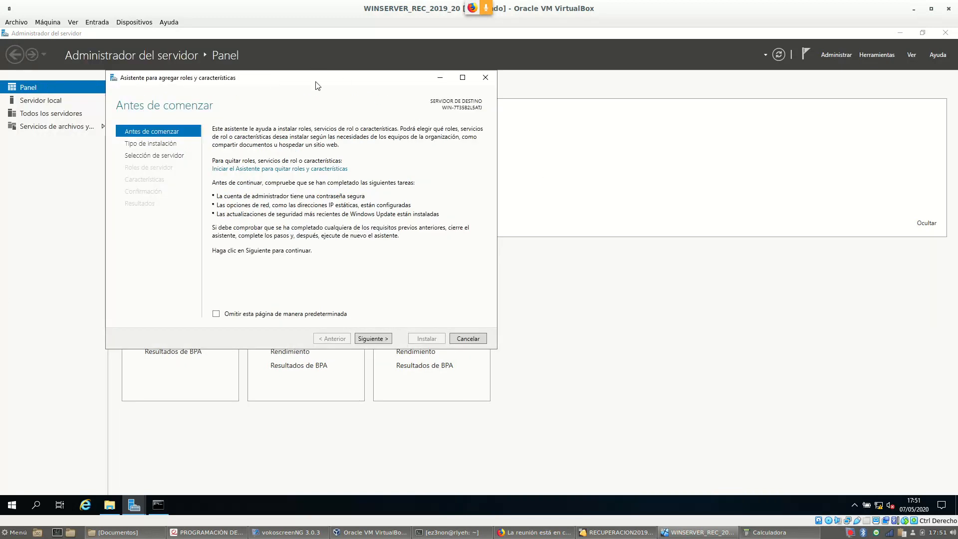
pyautogui.moveTo(336, 110); pyautogui.dragTo(379, 144)
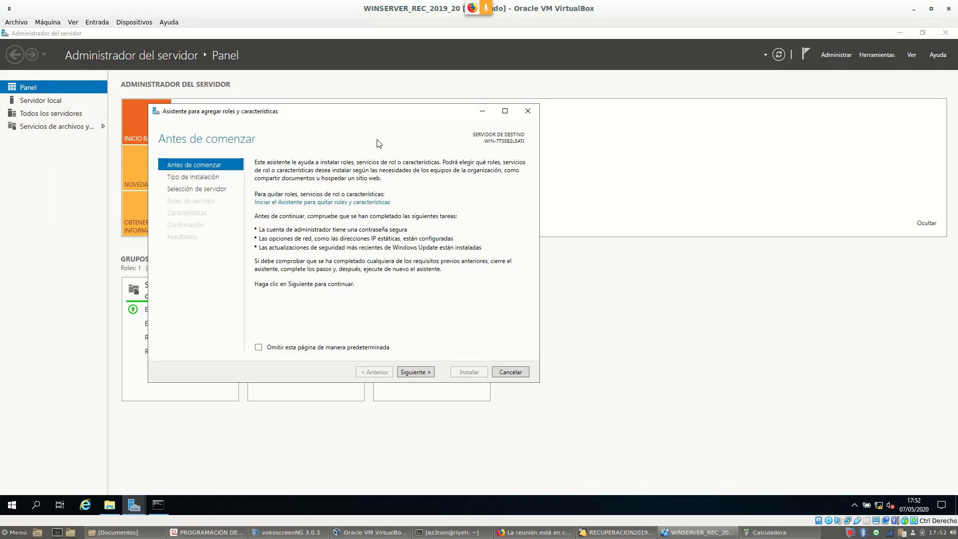
pyautogui.moveTo(310, 114); pyautogui.dragTo(322, 108)
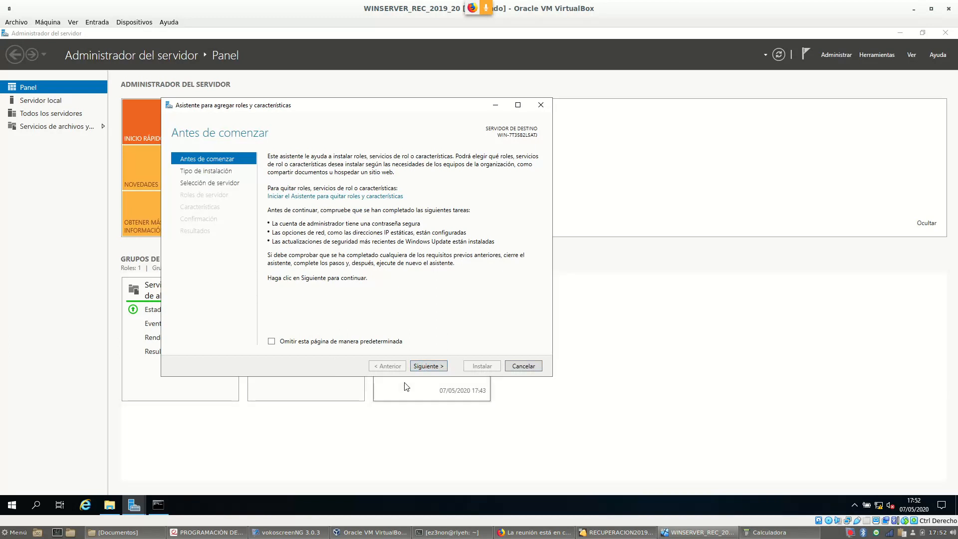
pyautogui.click(430, 367)
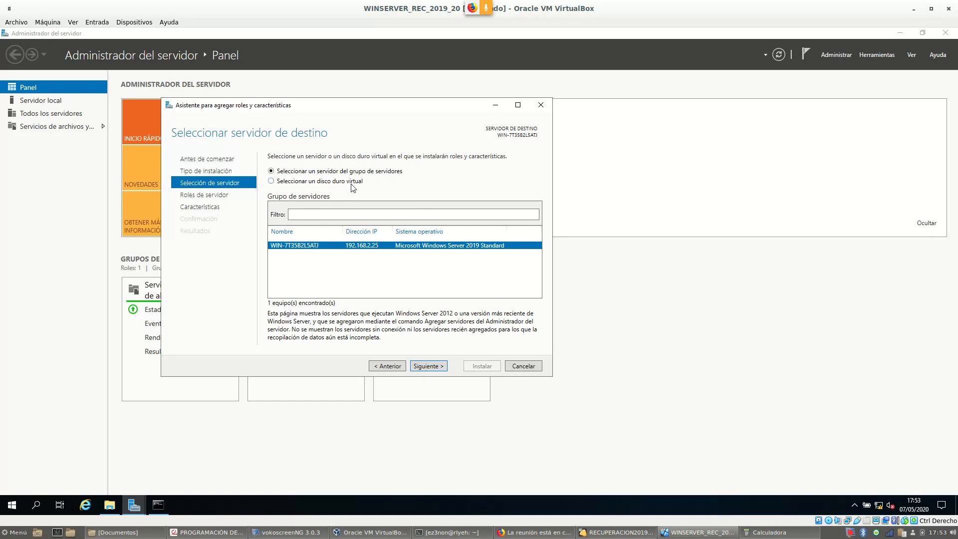
pyautogui.moveTo(340, 104); pyautogui.dragTo(350, 98)
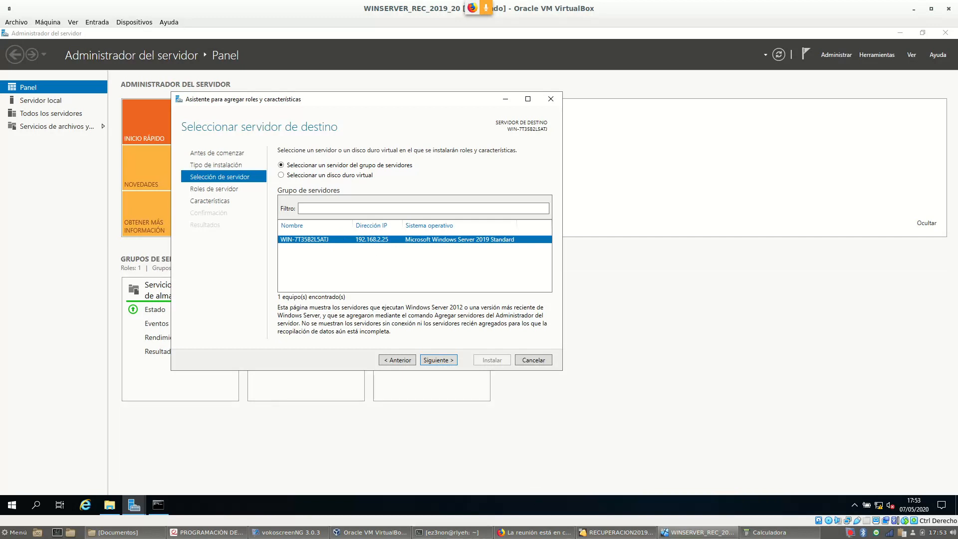
pyautogui.click(158, 505)
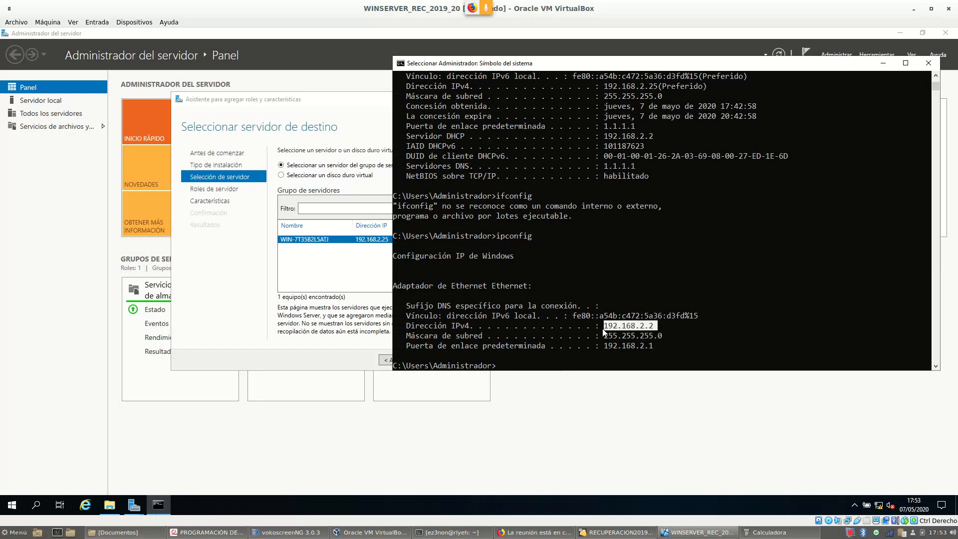
pyautogui.click(361, 264)
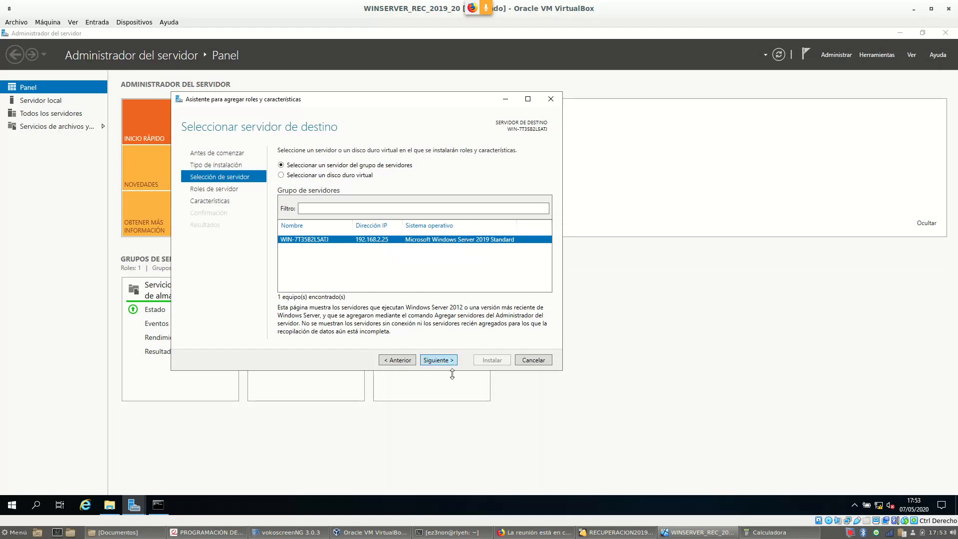
# Tick Servidor DHCP in the roles list and accept adding its required management tools
pyautogui.click(431, 363)
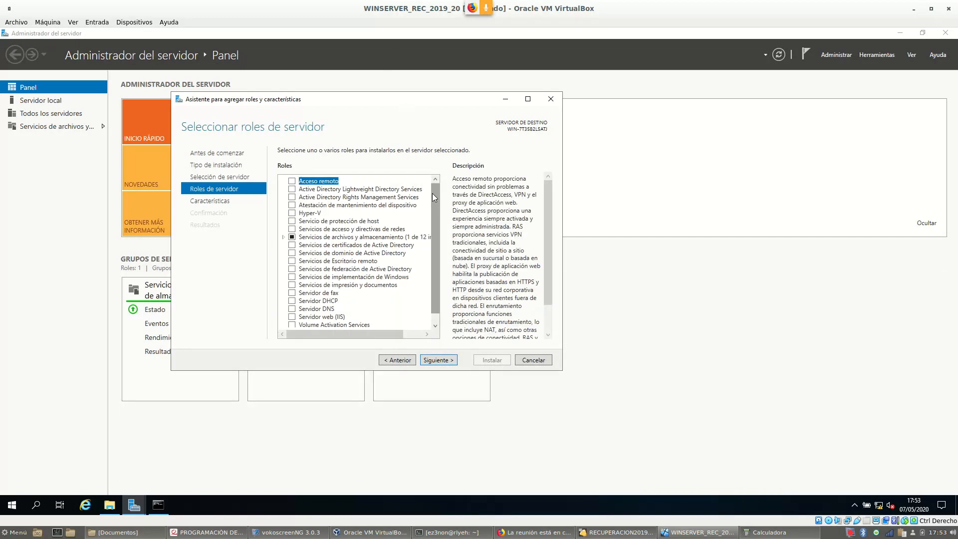
pyautogui.moveTo(432, 193); pyautogui.dragTo(427, 205)
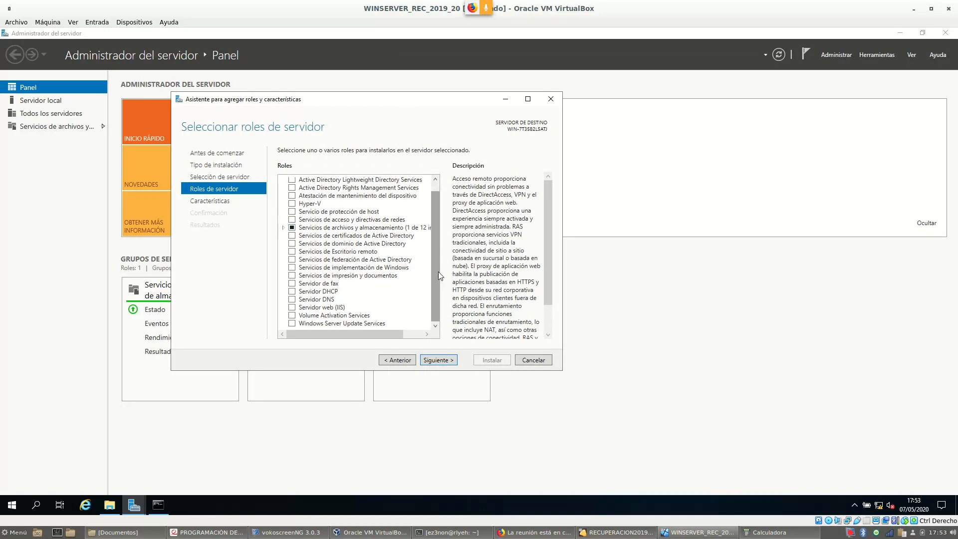
pyautogui.scroll(1, 438, 271)
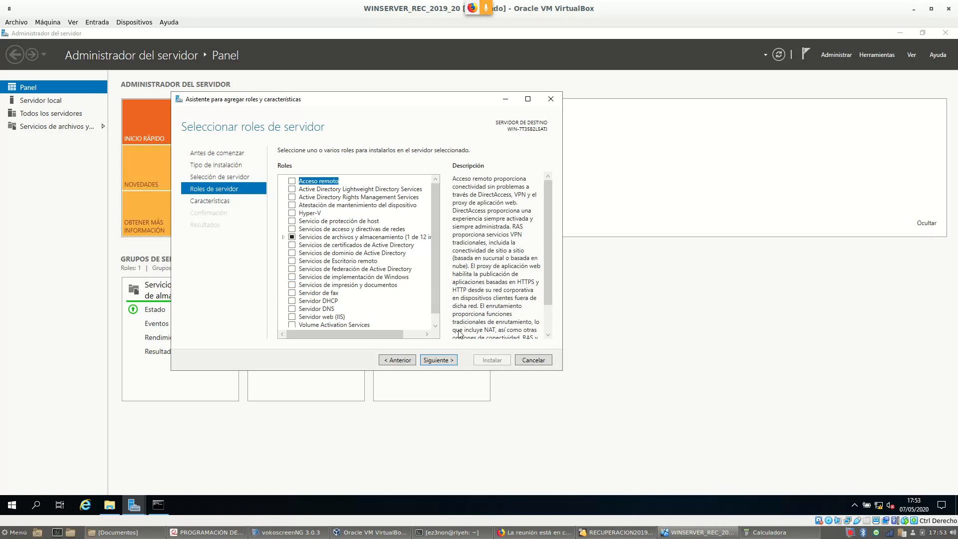
pyautogui.scroll(-1, 434, 222)
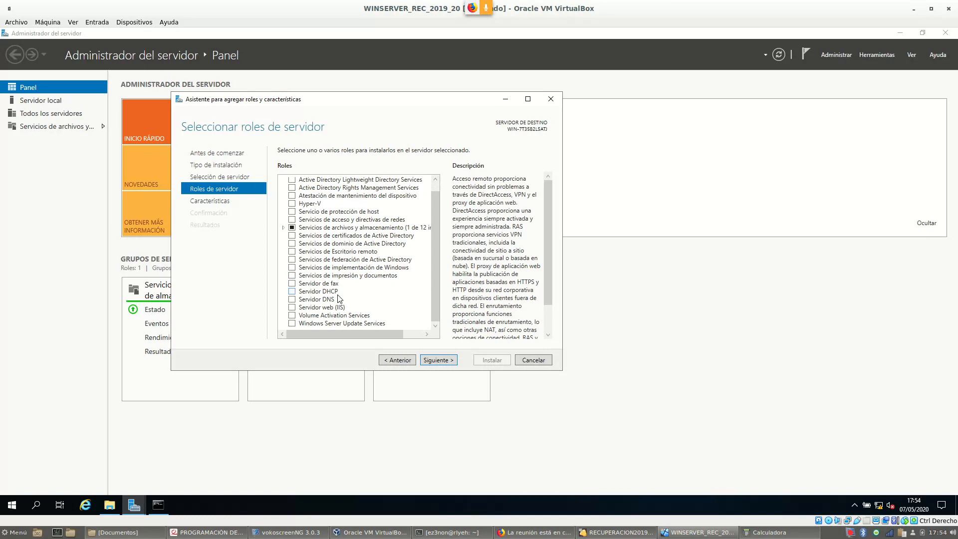
pyautogui.click(292, 292)
pyautogui.moveTo(358, 135); pyautogui.dragTo(143, 105)
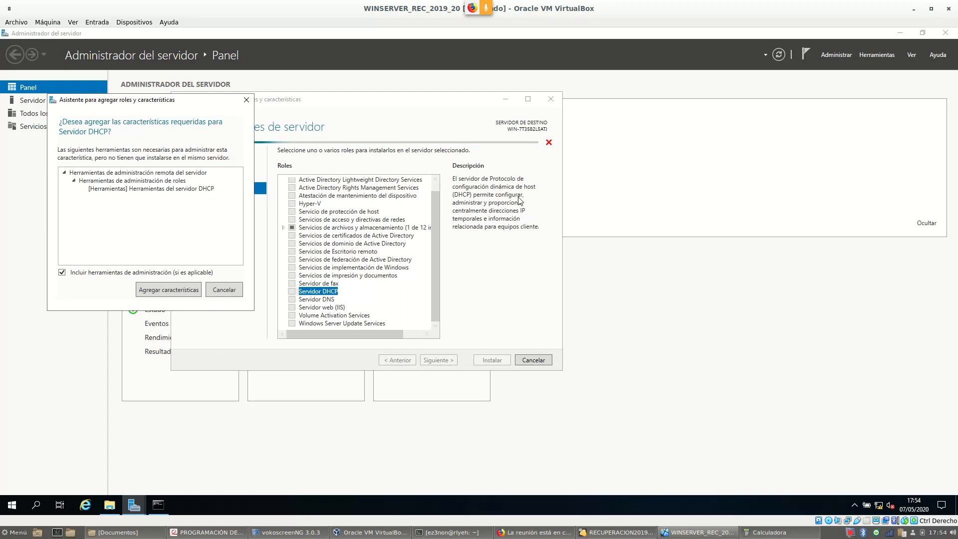
pyautogui.moveTo(188, 103); pyautogui.dragTo(339, 125)
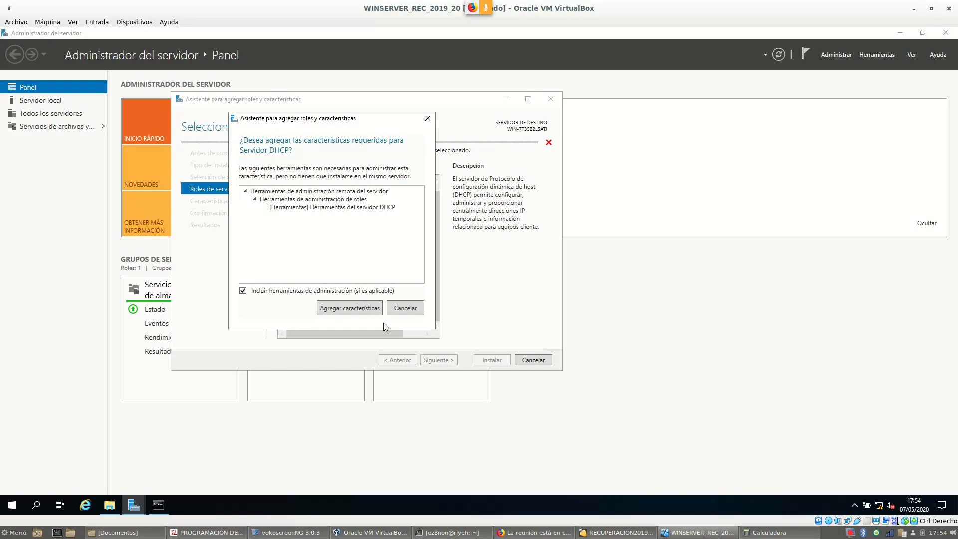
pyautogui.click(358, 313)
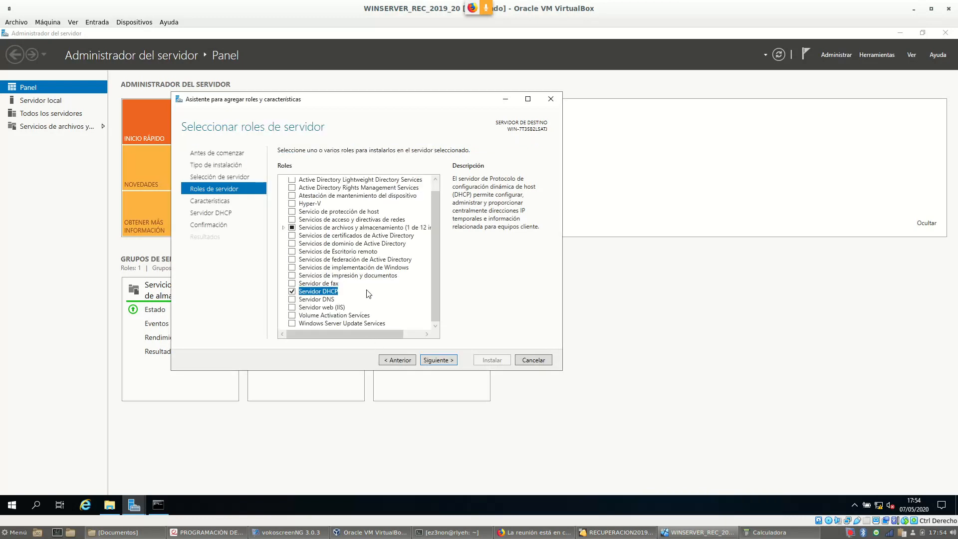
# Skip the Características page without adding features to reach the Servidor DHCP page
pyautogui.click(449, 362)
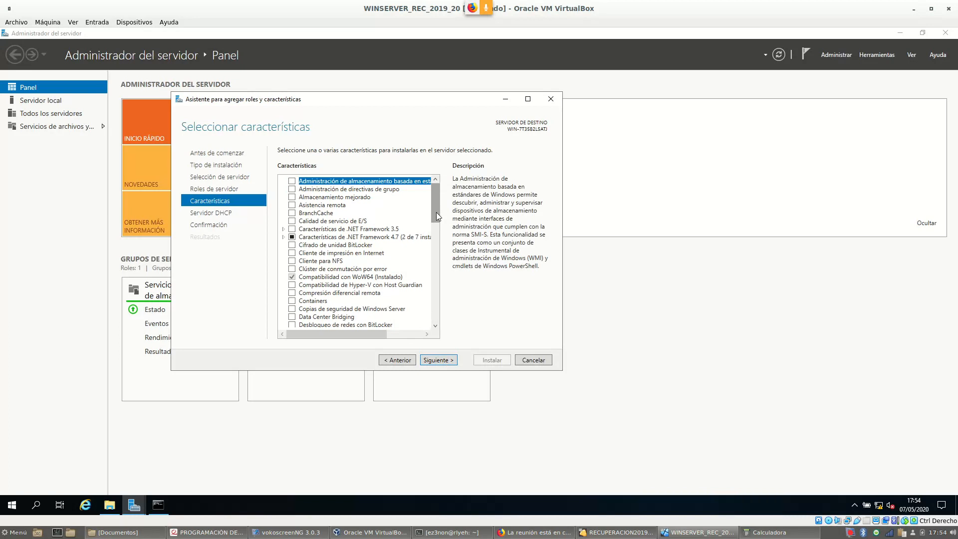
pyautogui.moveTo(437, 202)
pyautogui.mouseDown()
pyautogui.moveTo(439, 227)
pyautogui.moveTo(446, 214)
pyautogui.mouseUp()
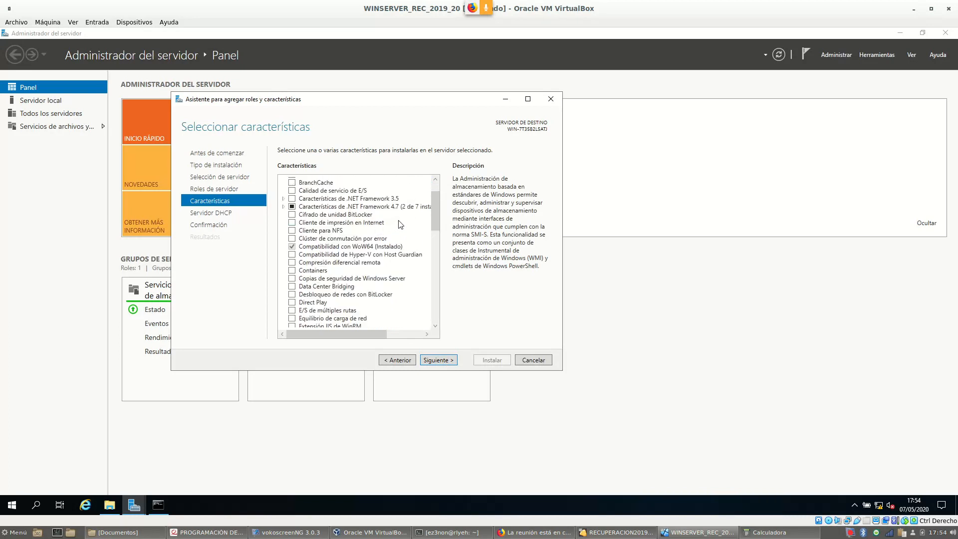
pyautogui.moveTo(435, 216); pyautogui.dragTo(435, 200)
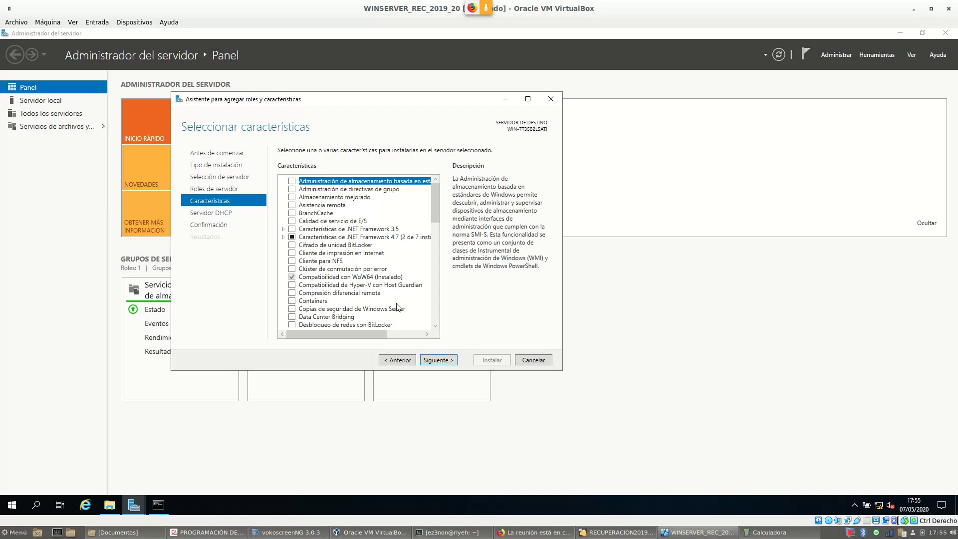
pyautogui.click(446, 361)
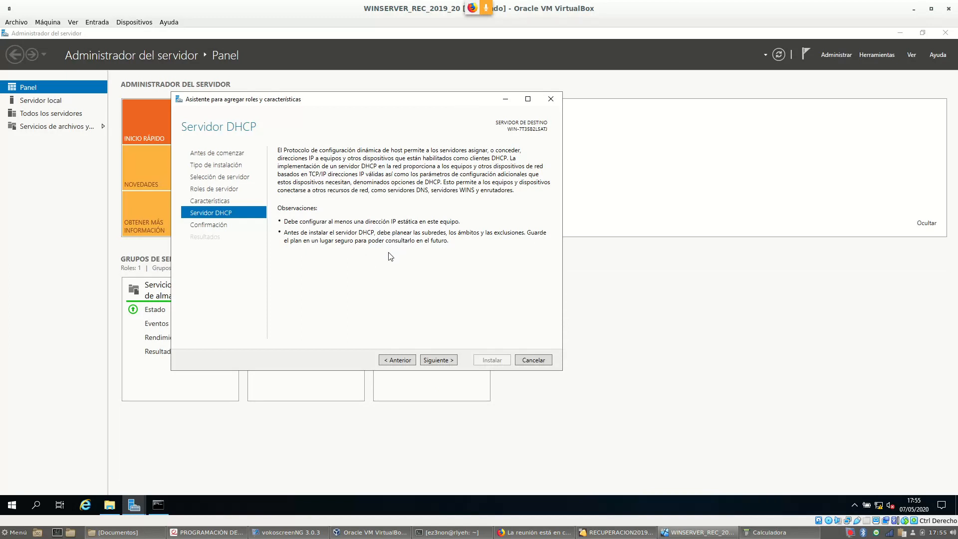
# Advance to the confirmation page and click Instalar for the DHCP Server role
pyautogui.click(445, 360)
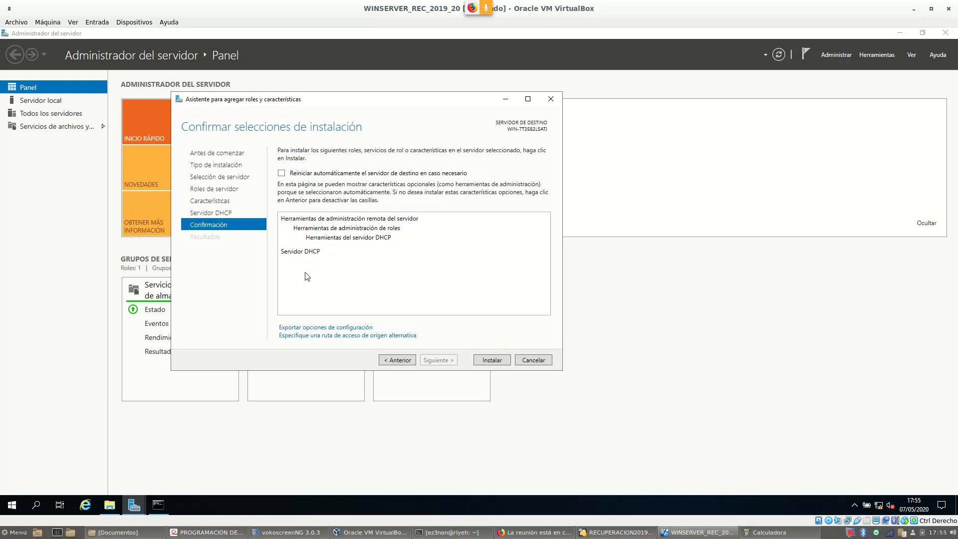
pyautogui.click(489, 364)
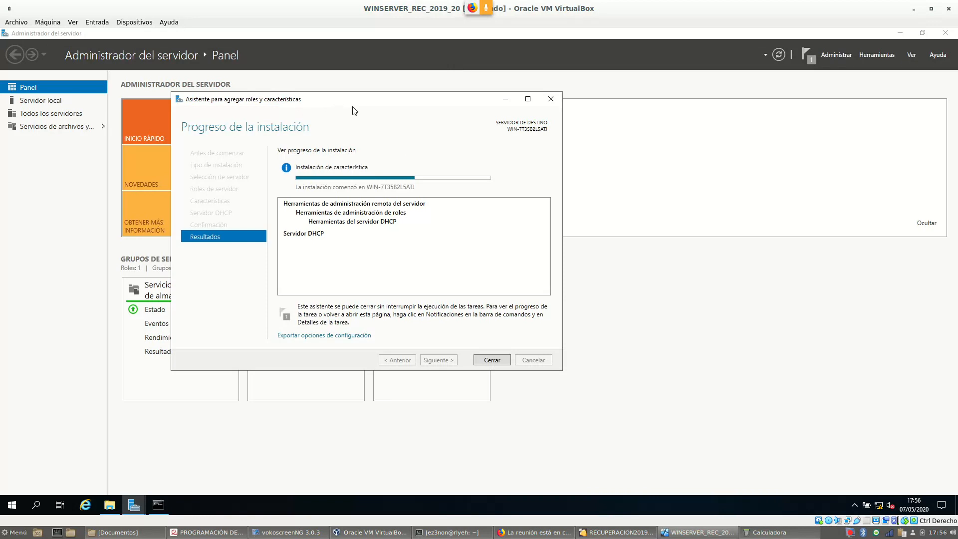
# Close the completed DHCP role installation wizard and bring Server Manager's dashboard, now showing 2 roles, forward
pyautogui.moveTo(342, 103); pyautogui.dragTo(407, 96)
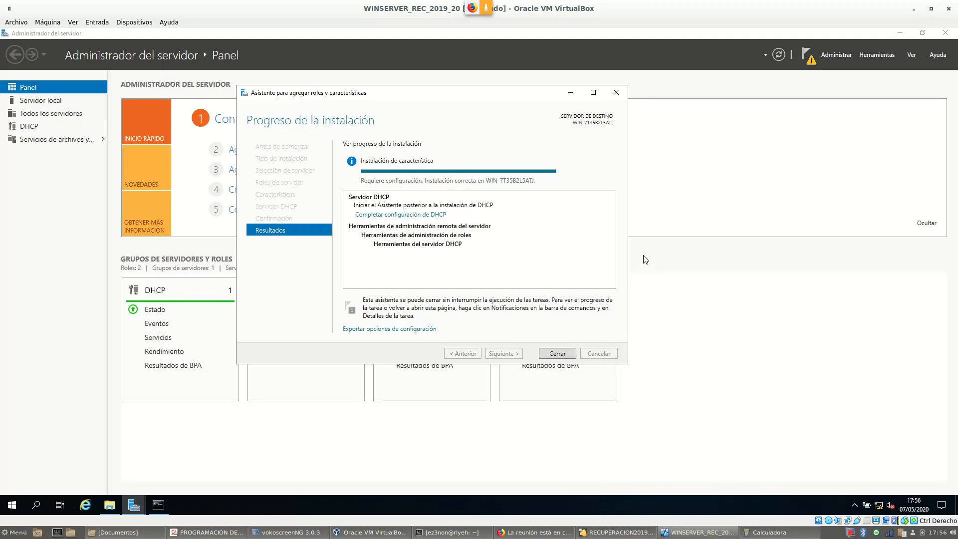
pyautogui.click(558, 354)
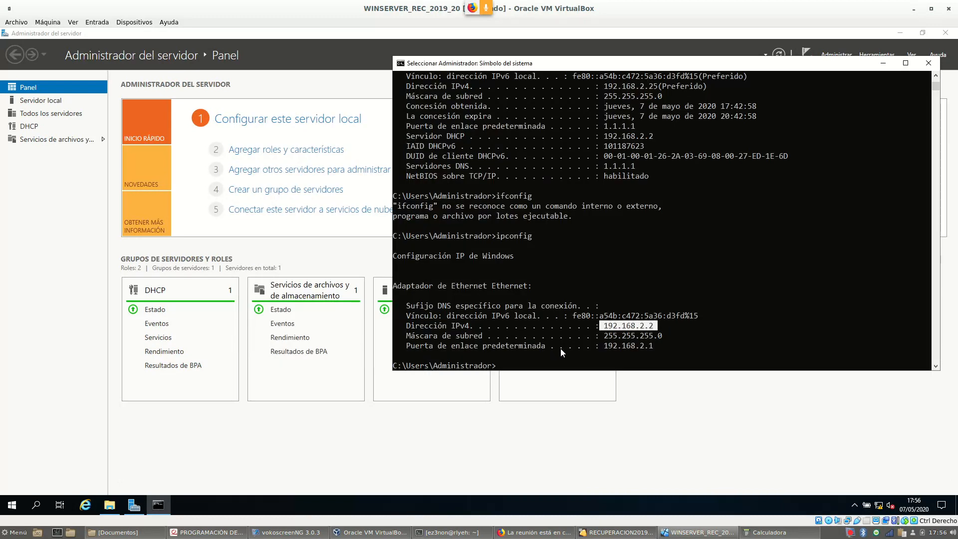
pyautogui.click(255, 251)
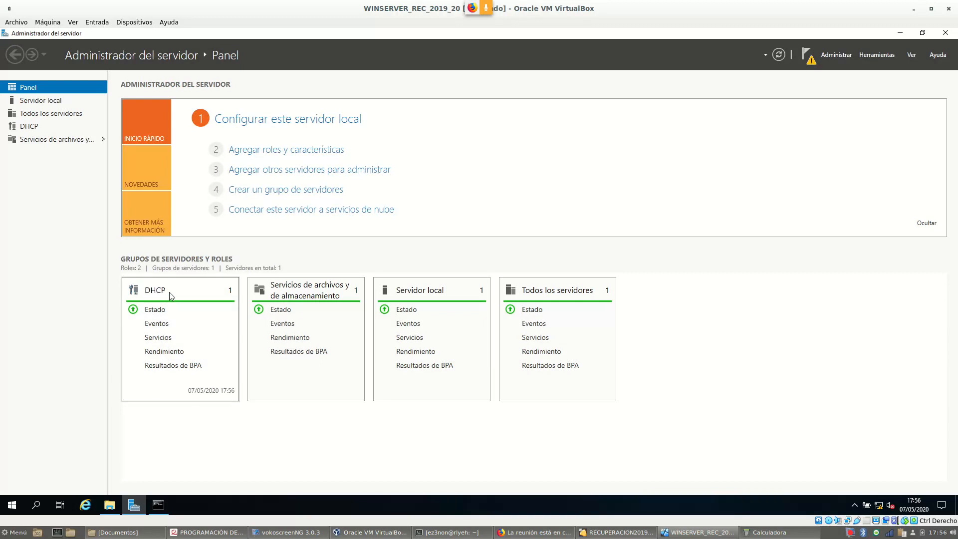
# Launch the DHCP console from Start > Herramientas administrativas de Windows
pyautogui.click(12, 507)
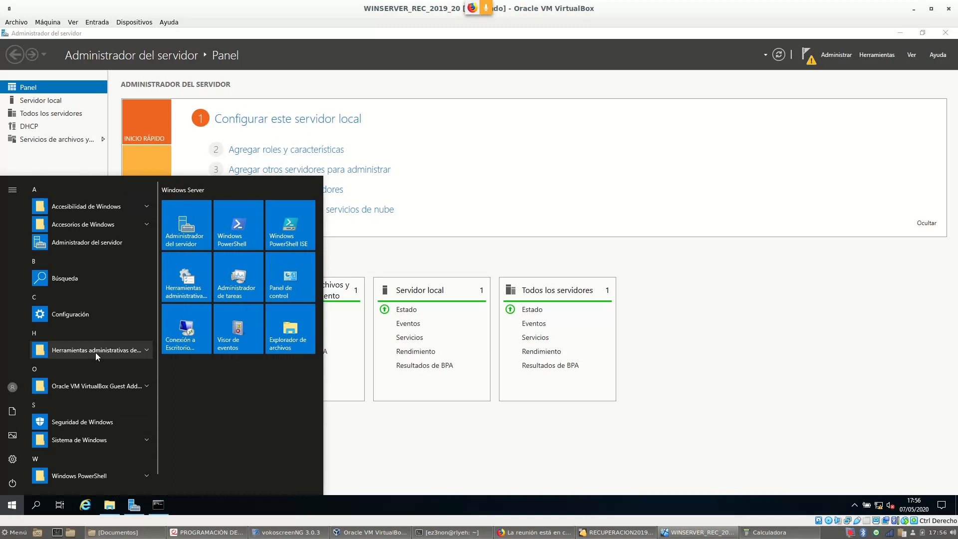
pyautogui.click(114, 352)
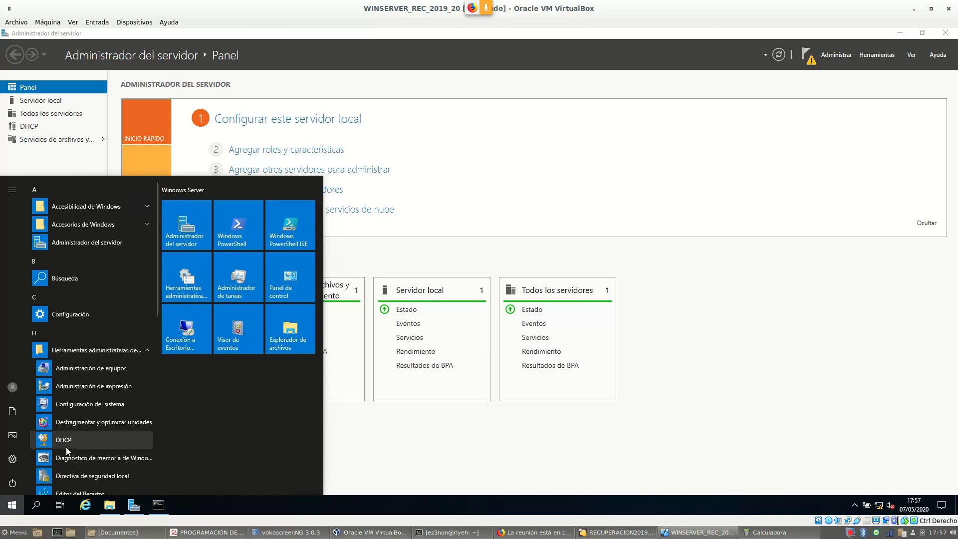
pyautogui.scroll(-2, 70, 439)
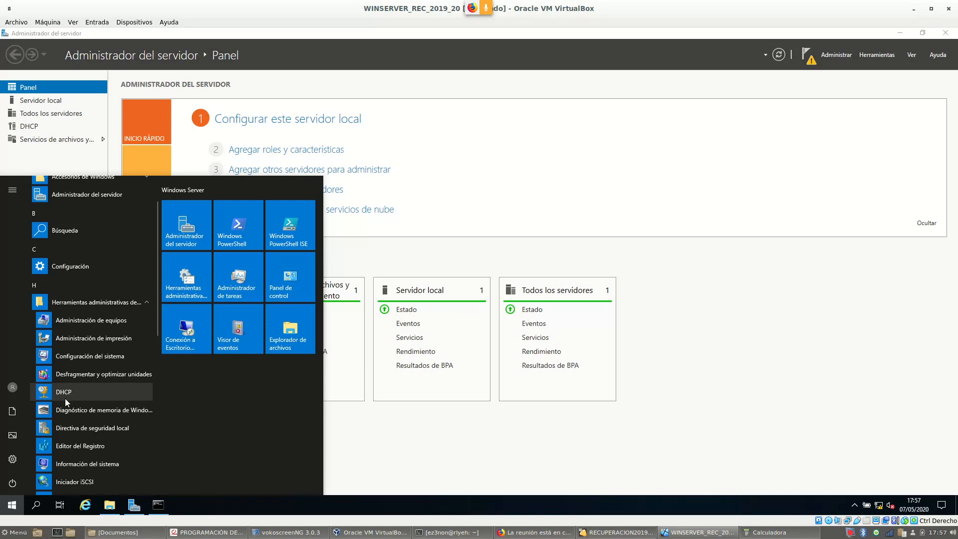
pyautogui.click(64, 394)
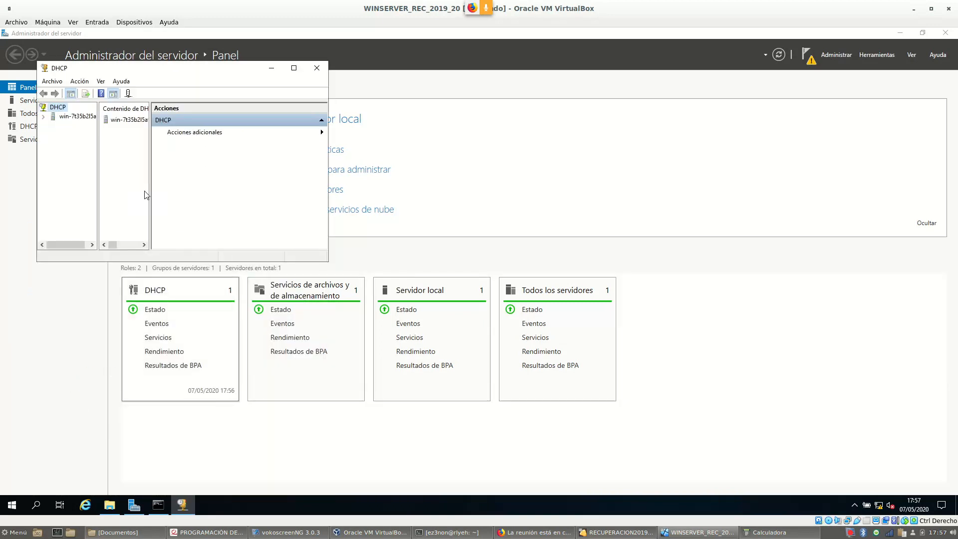
# Widen the DHCP console and switch the Windows Server VM to full-screen mode
pyautogui.moveTo(329, 161); pyautogui.dragTo(617, 162)
pyautogui.moveTo(378, 76); pyautogui.dragTo(432, 84)
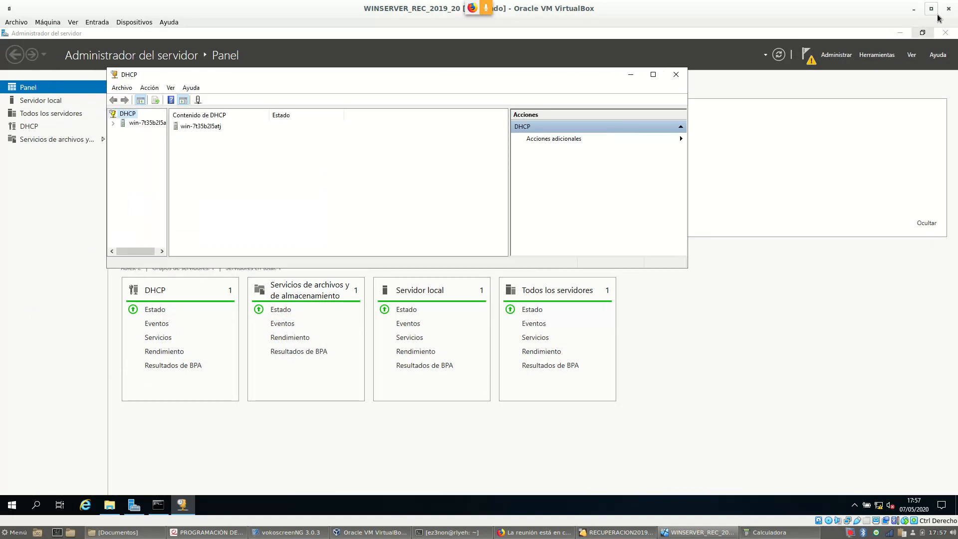
pyautogui.click(914, 9)
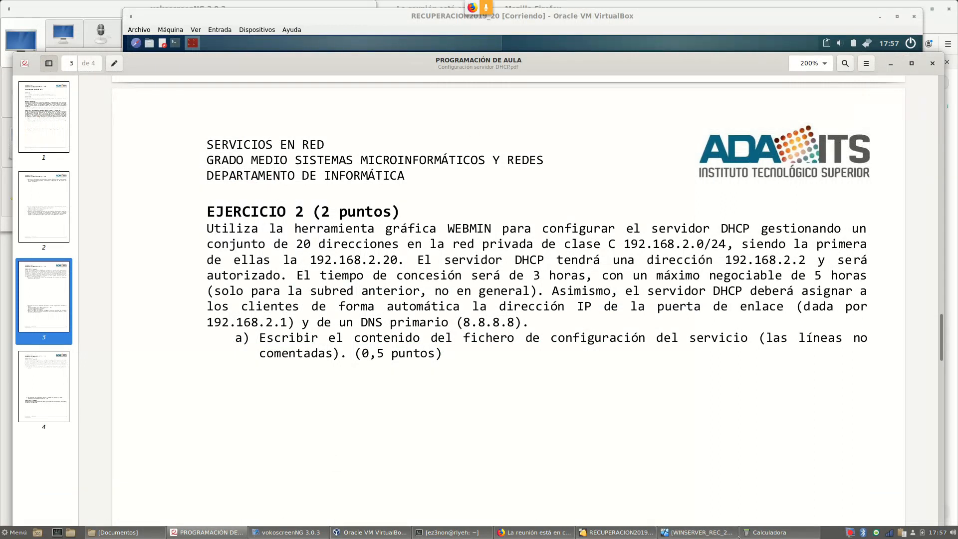
pyautogui.click(699, 532)
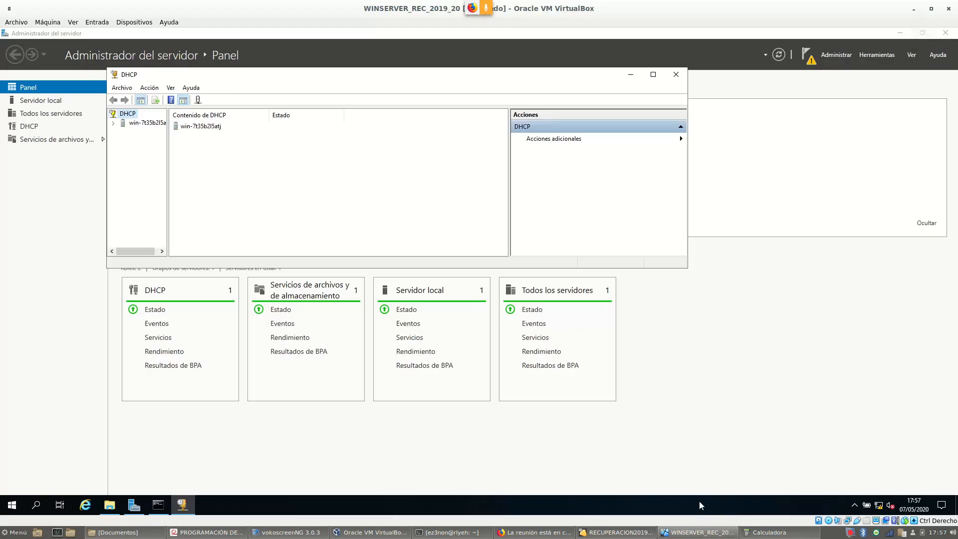
pyautogui.click(68, 23)
pyautogui.click(89, 33)
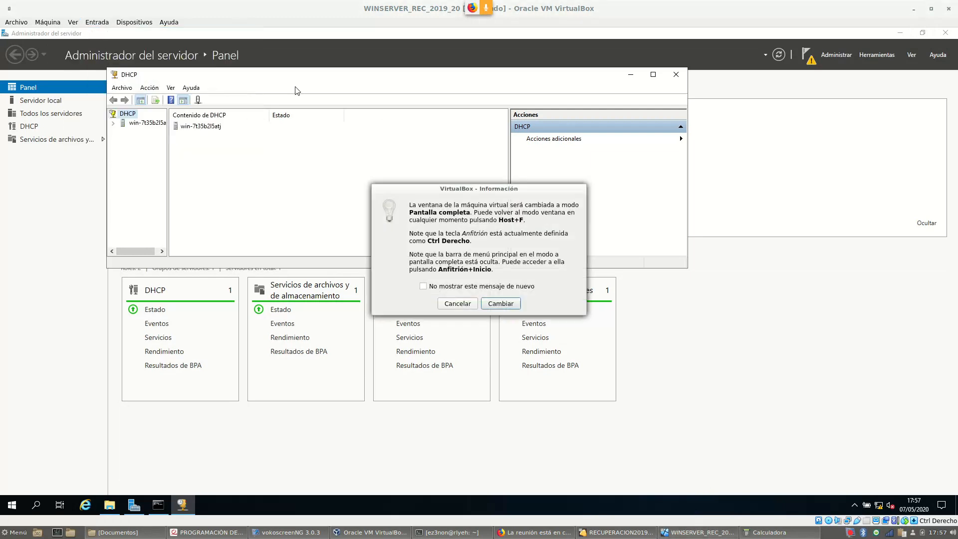
pyautogui.click(501, 303)
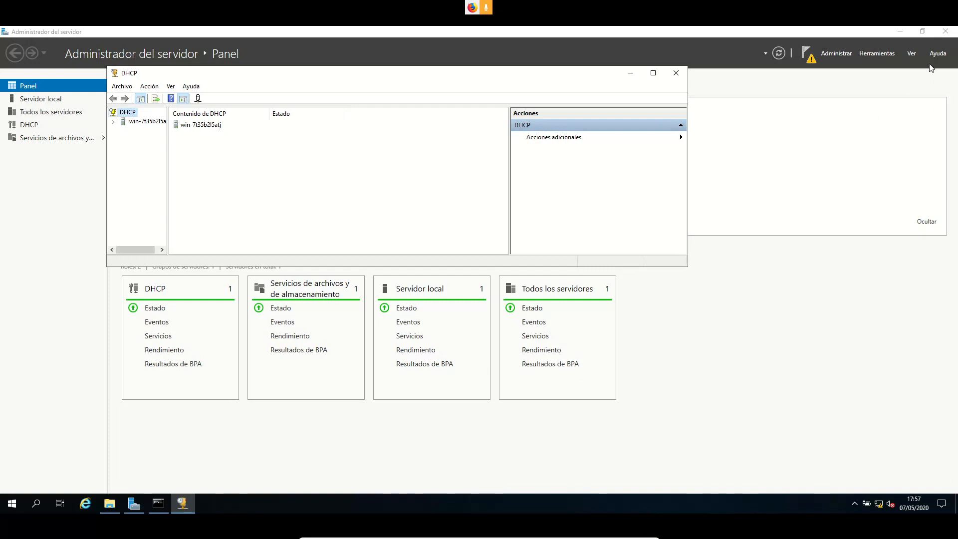
# Enlarge the DHCP console and minimize Server Manager and the command prompt behind it
pyautogui.moveTo(688, 266); pyautogui.dragTo(766, 402)
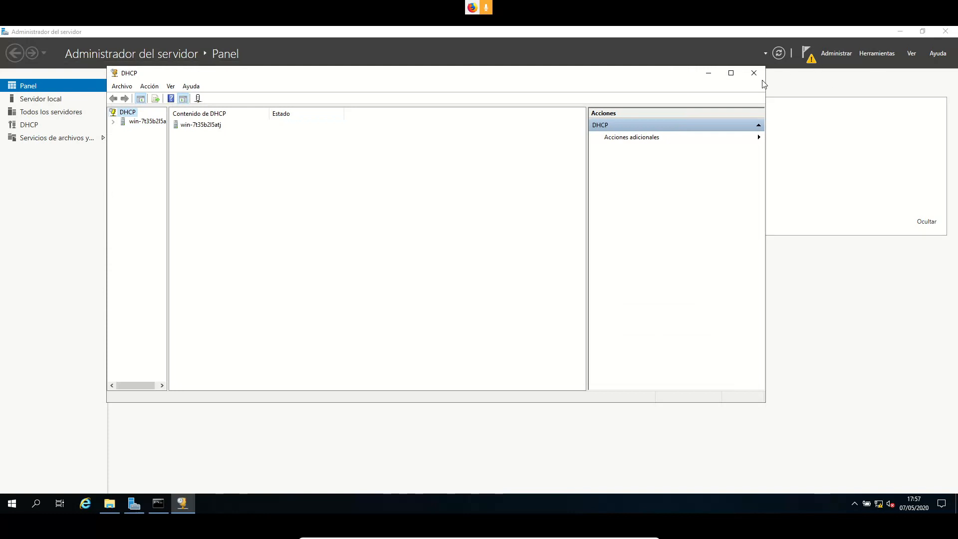
pyautogui.click(867, 86)
pyautogui.click(900, 31)
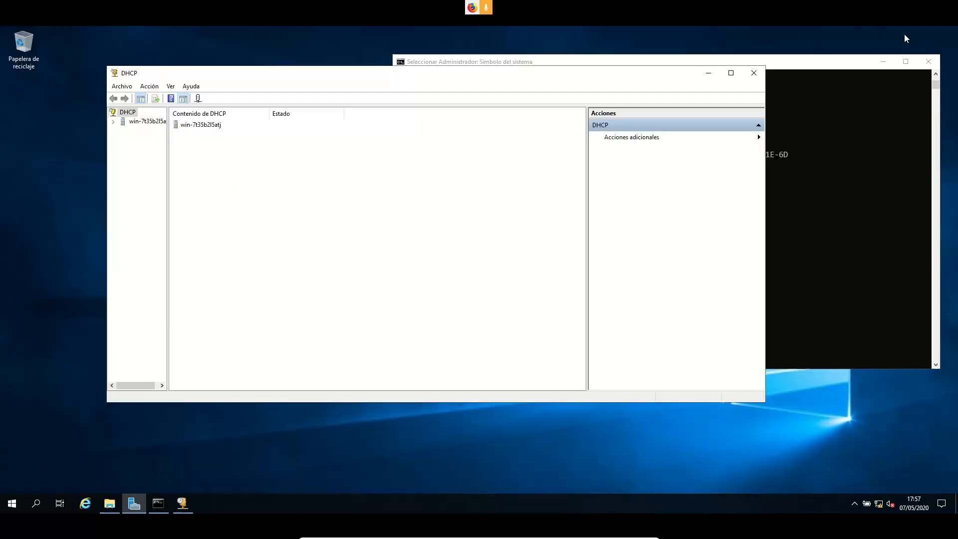
pyautogui.click(883, 62)
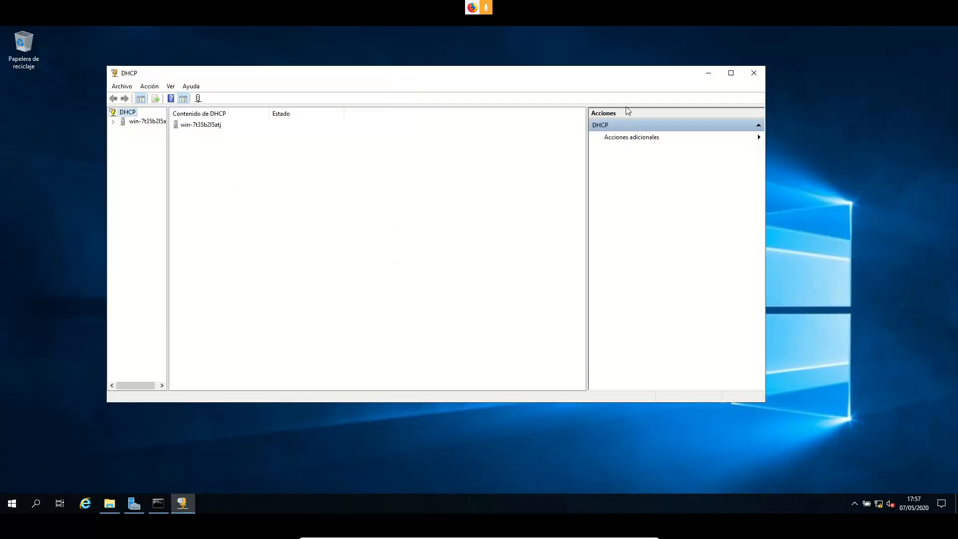
pyautogui.moveTo(352, 83); pyautogui.dragTo(381, 92)
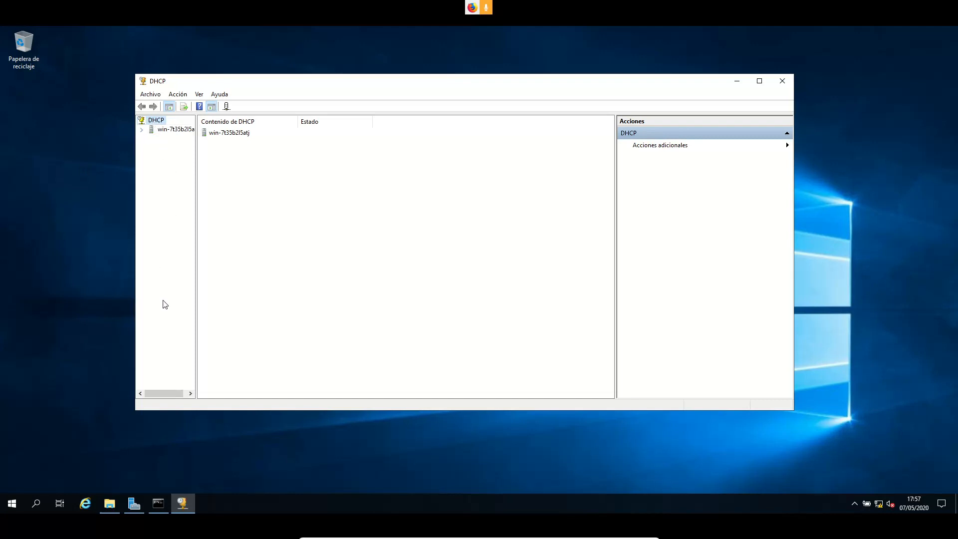
# Expand the DHCP server node and select IPv4, widening the tree pane
pyautogui.click(173, 130)
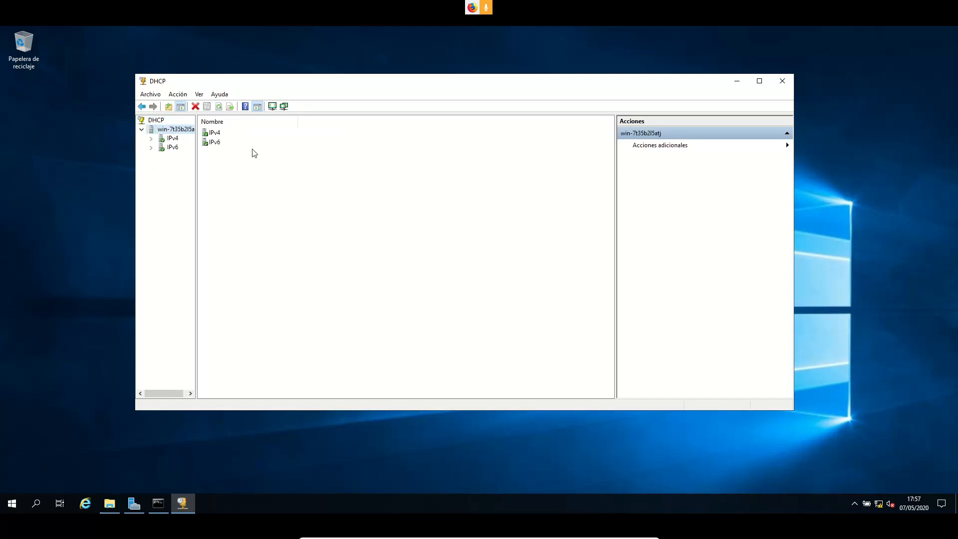
pyautogui.moveTo(195, 200); pyautogui.dragTo(218, 199)
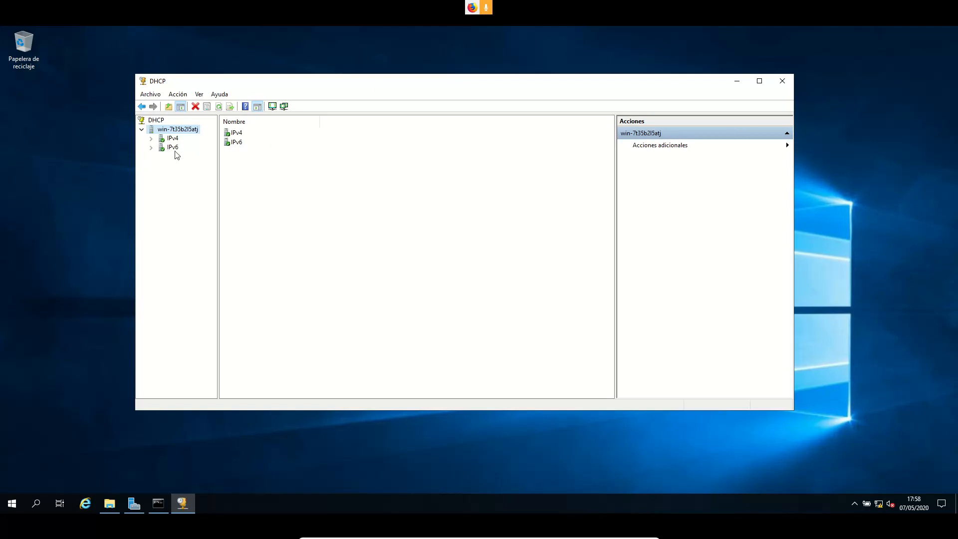
pyautogui.click(151, 138)
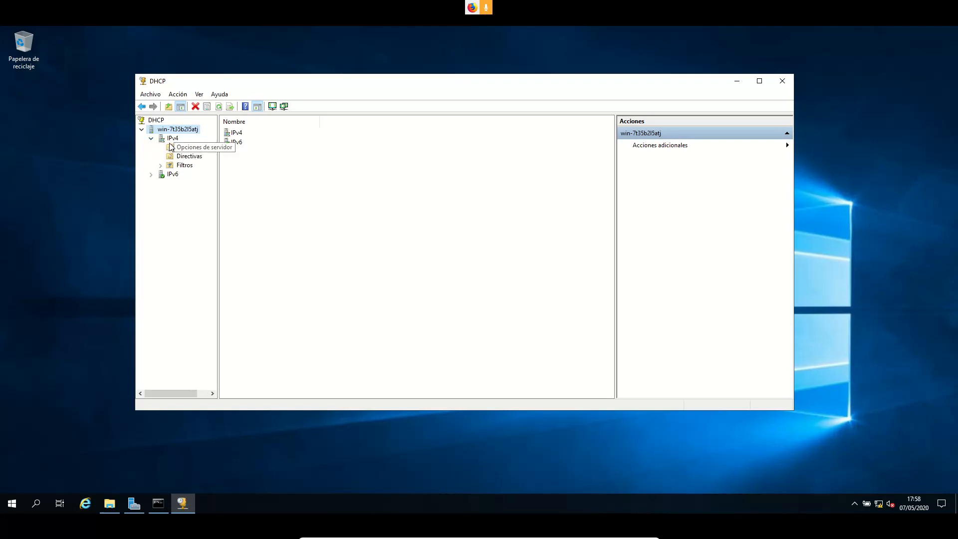
pyautogui.click(173, 138)
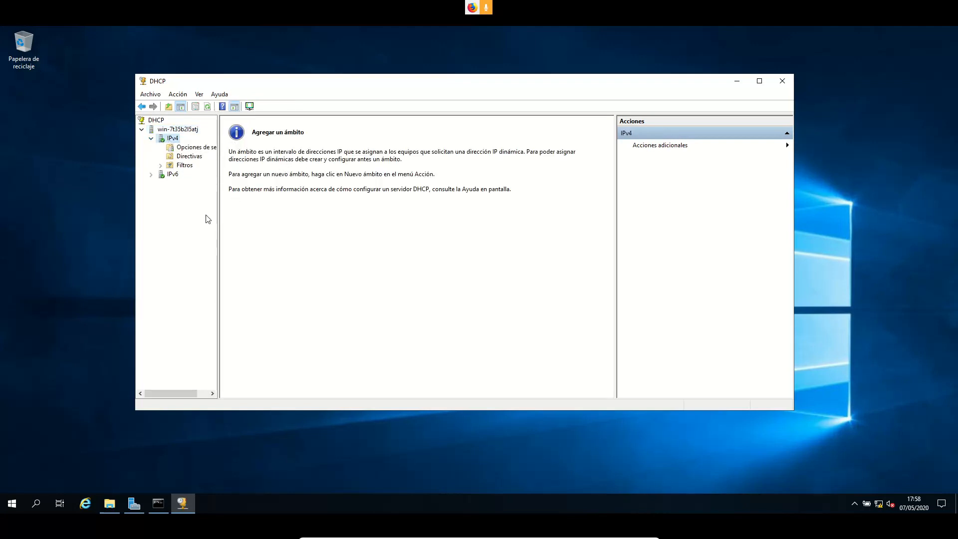
pyautogui.moveTo(218, 201); pyautogui.dragTo(271, 203)
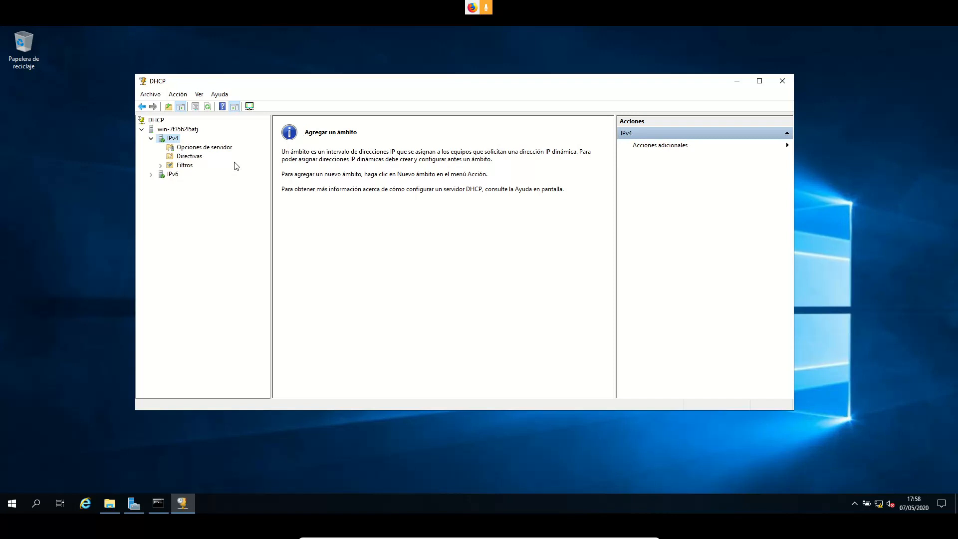
# Browse IPv4's server options, Directivas and Filtros subnodes, then return to the IPv4 node
pyautogui.click(199, 148)
pyautogui.click(191, 156)
pyautogui.doubleClick(185, 166)
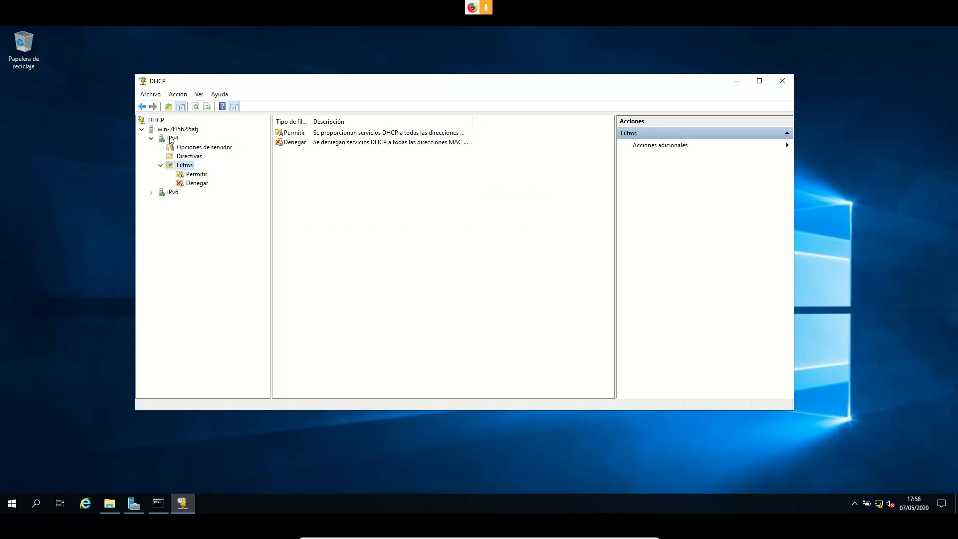
pyautogui.click(172, 138)
pyautogui.click(160, 166)
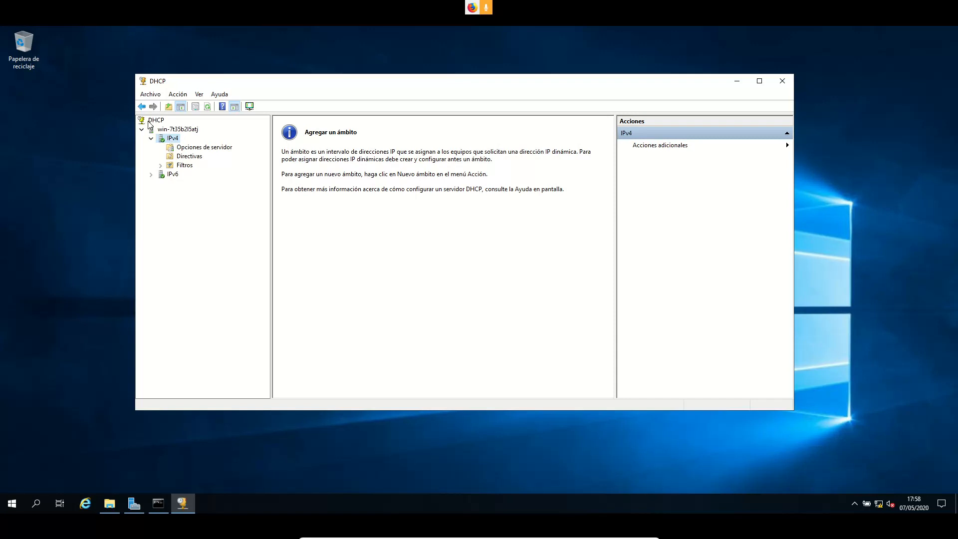
pyautogui.click(178, 95)
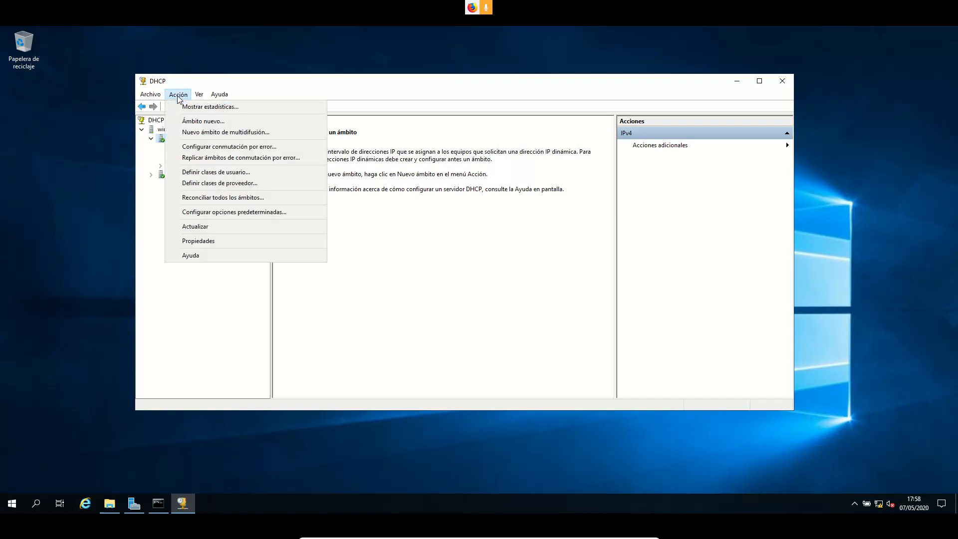
pyautogui.press('Escape')
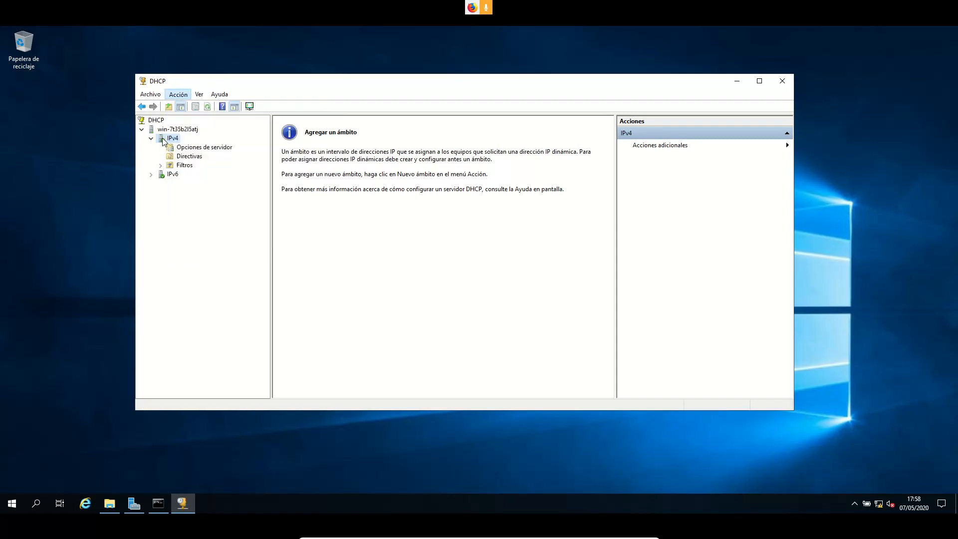
# Start the Ámbito nuevo wizard from IPv4 and name the scope 'Ejercicio2'
pyautogui.rightClick(171, 141)
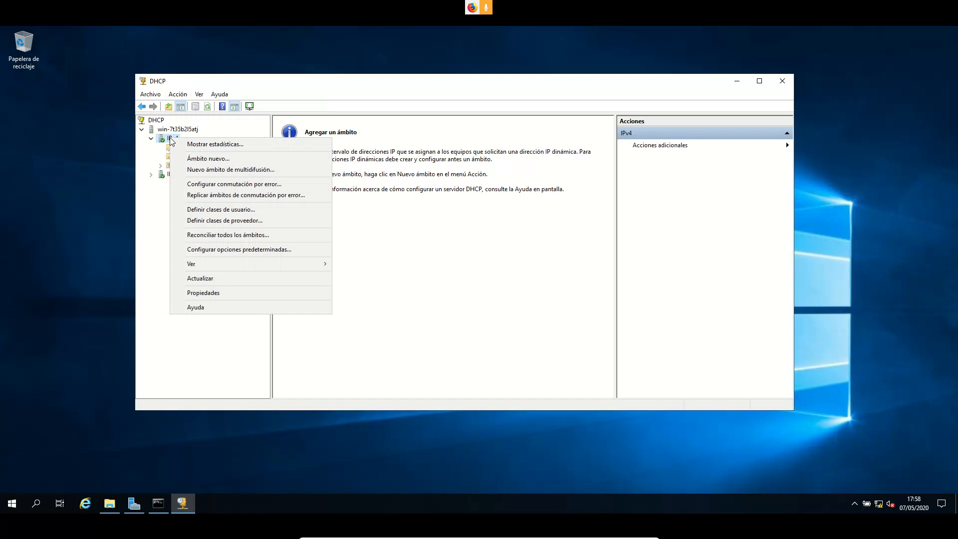
pyautogui.click(237, 159)
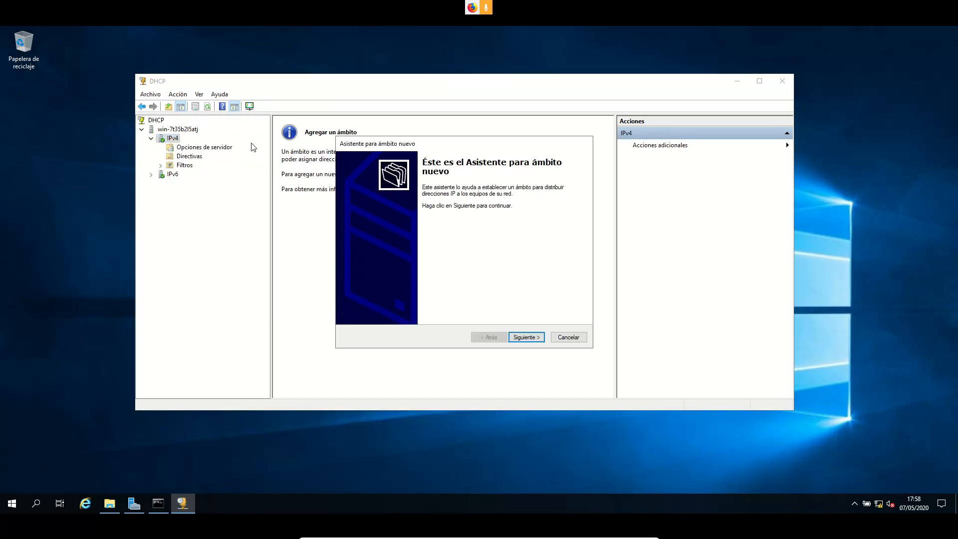
pyautogui.moveTo(450, 141); pyautogui.dragTo(394, 123)
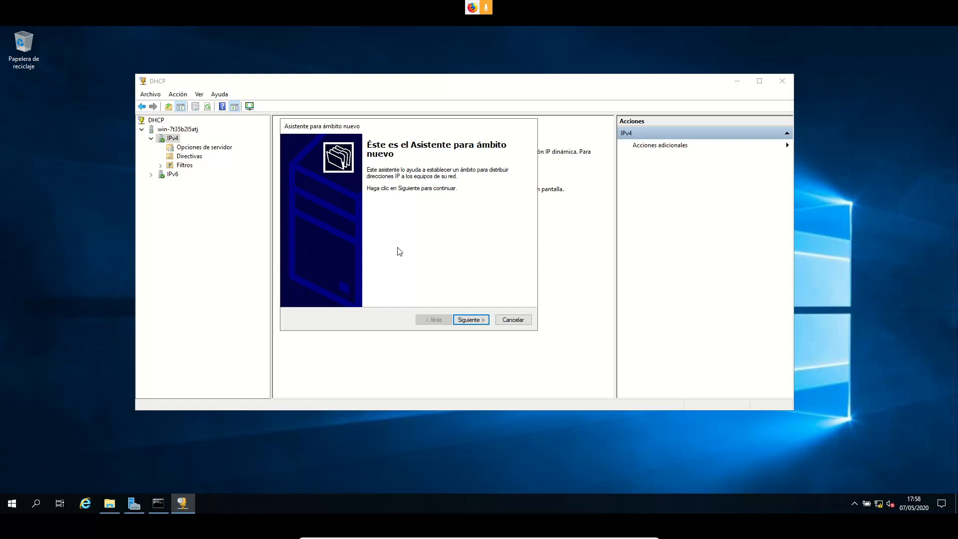
pyautogui.click(476, 322)
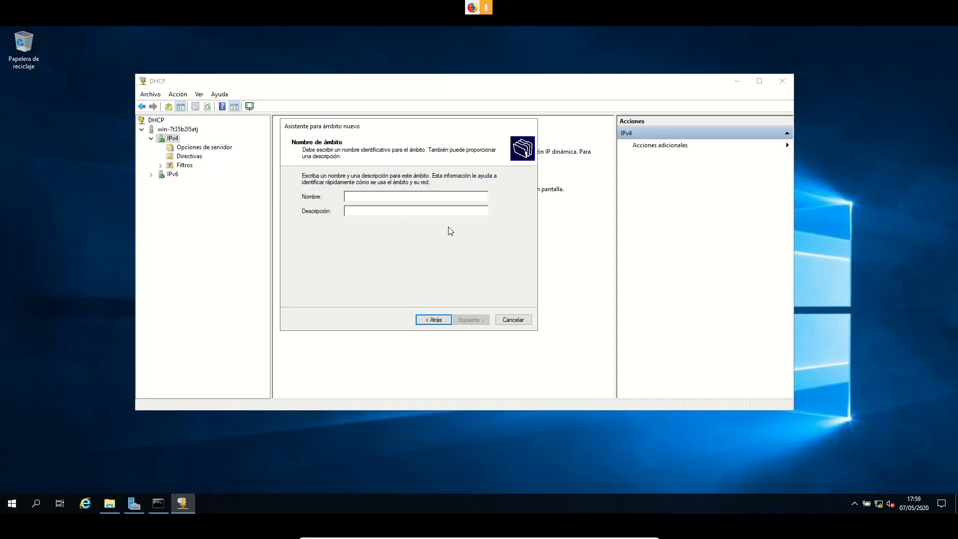
pyautogui.write('Ejer')
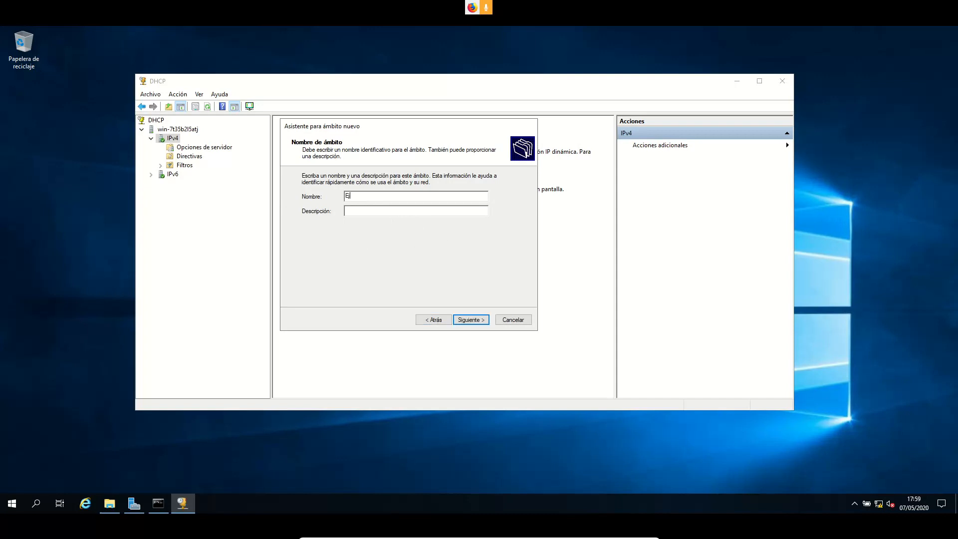
pyautogui.write('cicio2')
pyautogui.click(471, 320)
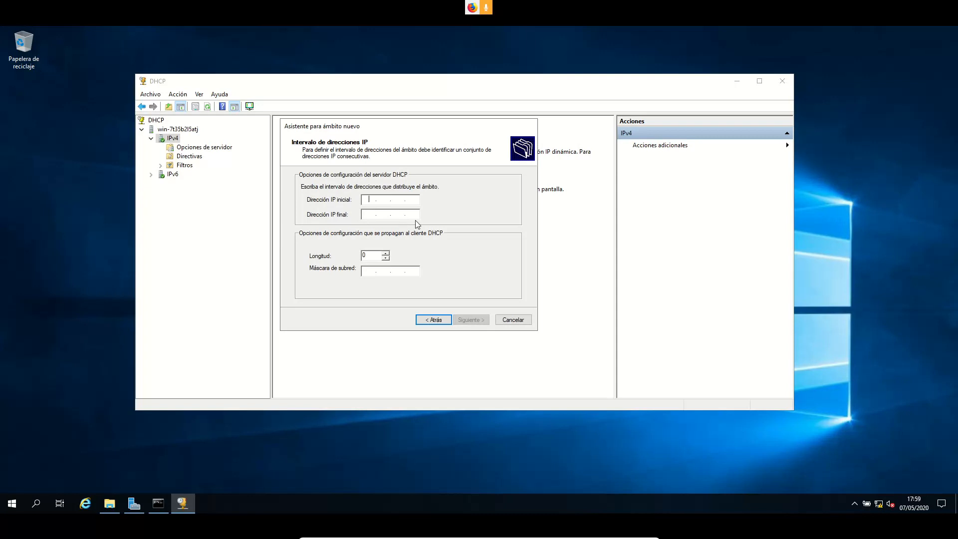
# Enter the range 192.168.2.20 to 192.168.2.39 with prefix length 24 (mask 255.255.255.0)
pyautogui.write('192 . 168 . 2 . 20')
pyautogui.press('Tab')
pyautogui.write('192 . ')
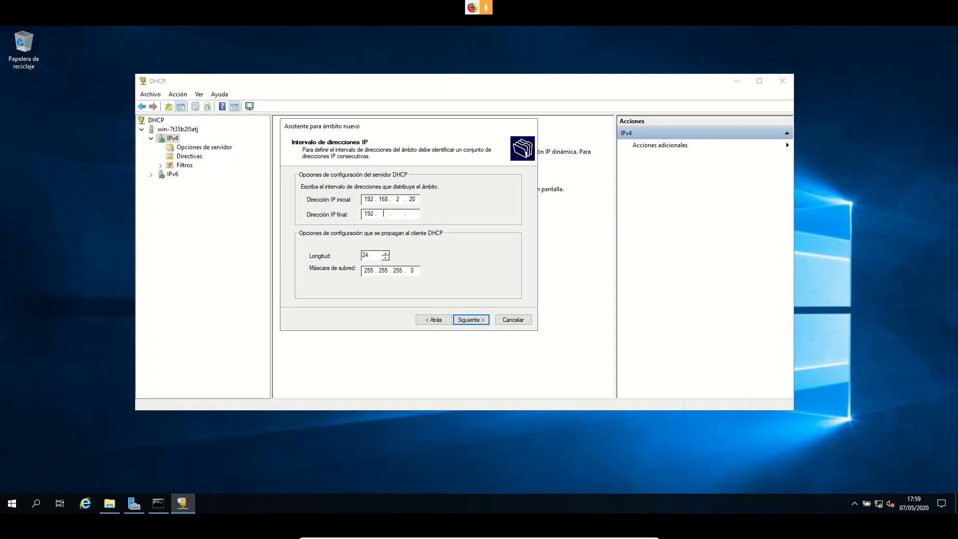
pyautogui.write('168 . 2 . 39')
pyautogui.click(386, 254)
pyautogui.click(386, 253)
pyautogui.click(385, 258)
# On the exclusions page, enter start address 192.168.2.25 and end address 195.168.2.25
pyautogui.click(485, 319)
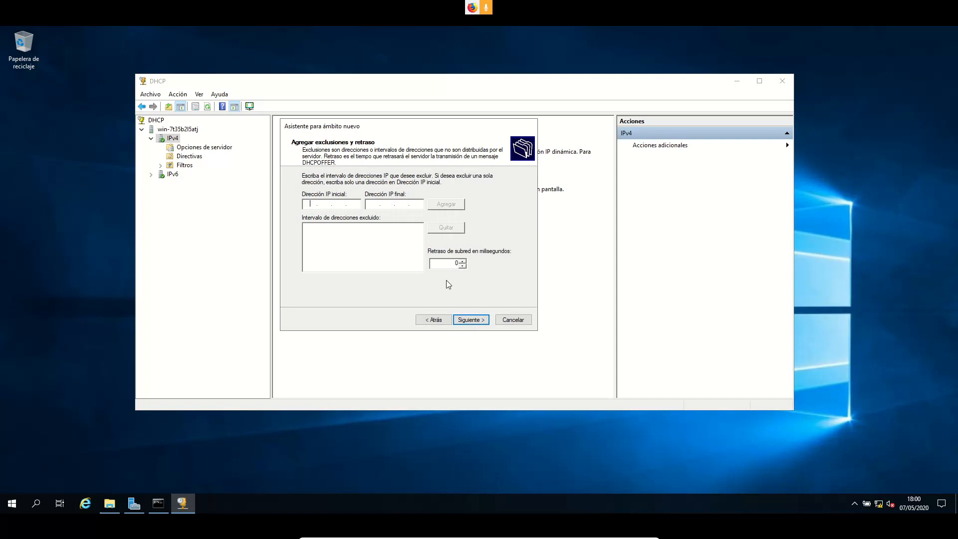
pyautogui.click(326, 202)
pyautogui.write('192.168.2.25')
pyautogui.click(375, 204)
pyautogui.write('195.168.2.25')
# After the out-of-range warnings, clear the wrong end address and add 192.168.2.25 as the exclusion
pyautogui.click(453, 204)
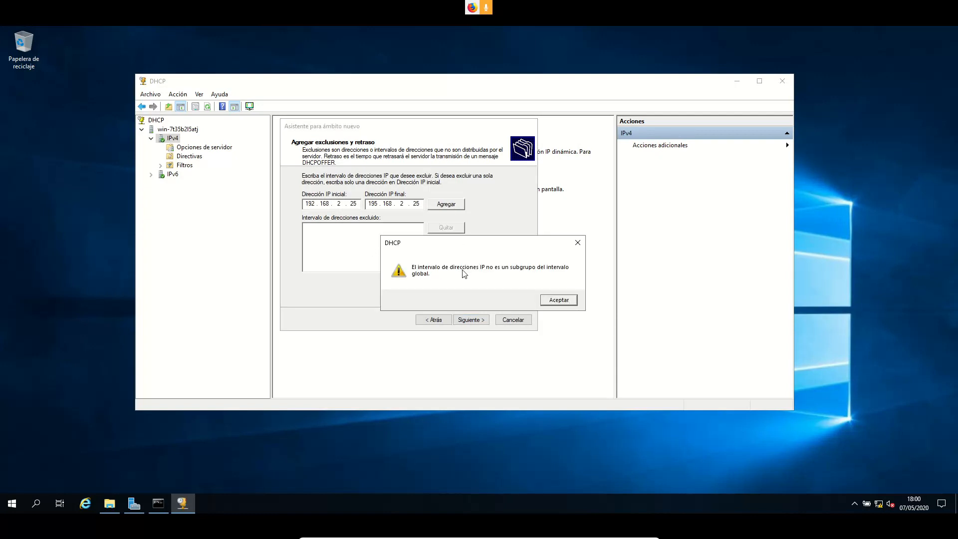
pyautogui.click(559, 300)
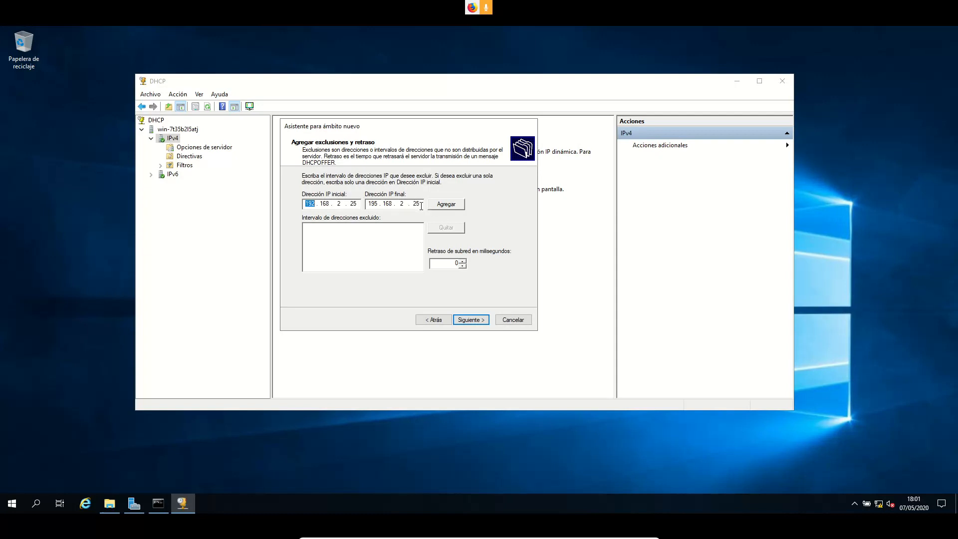
pyautogui.write('6')
pyautogui.click(463, 205)
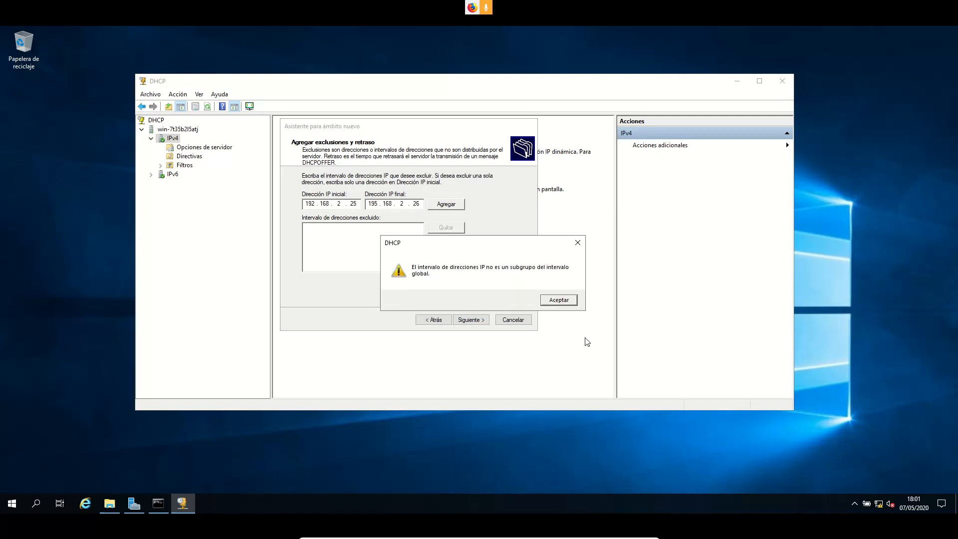
pyautogui.click(567, 298)
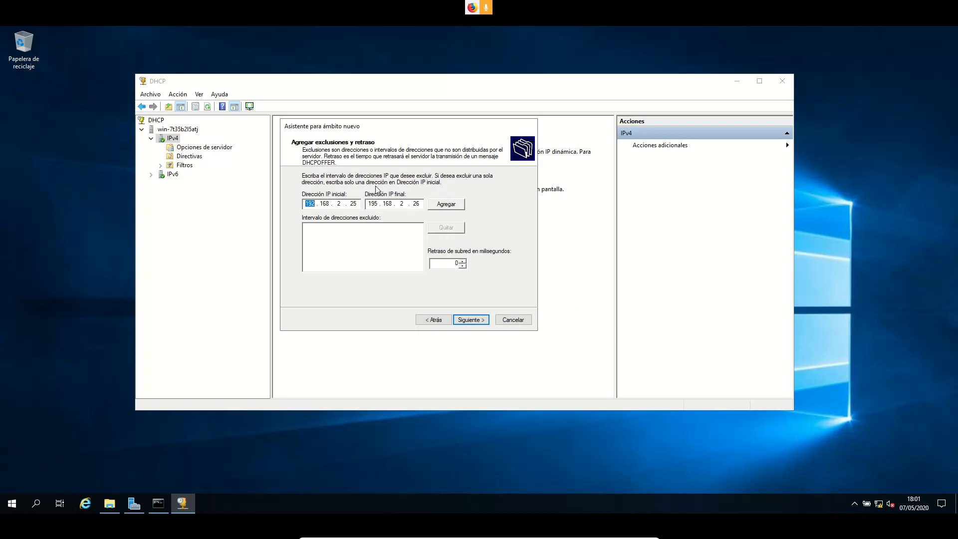
pyautogui.click(420, 204)
pyautogui.press('BackSpace')
pyautogui.press('BackSpace')
pyautogui.press('BackSpace')
pyautogui.press('BackSpace')
pyautogui.press('BackSpace')
pyautogui.press('BackSpace')
pyautogui.press('BackSpace')
pyautogui.press('BackSpace')
pyautogui.click(446, 204)
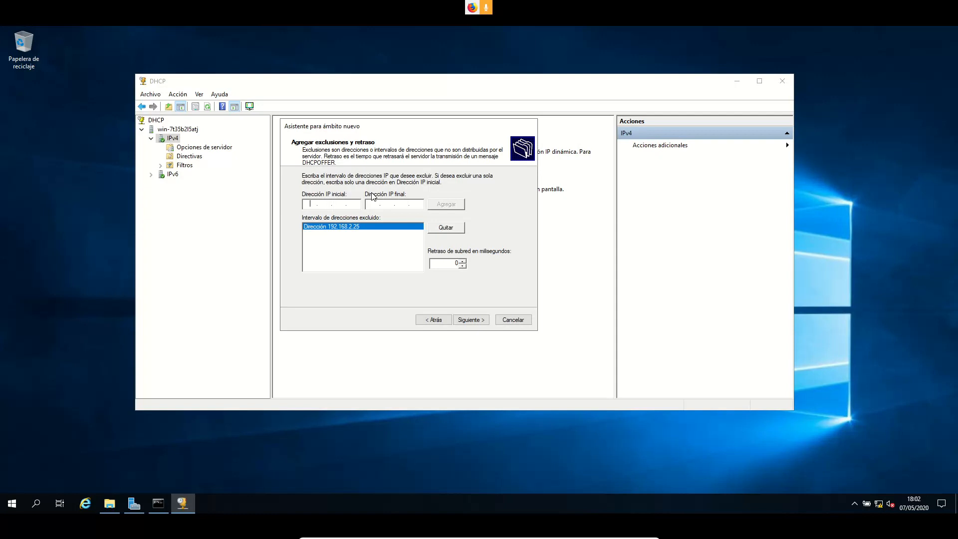
# Accept the 192.168.2.25 exclusion and advance to the lease duration page
pyautogui.click(475, 320)
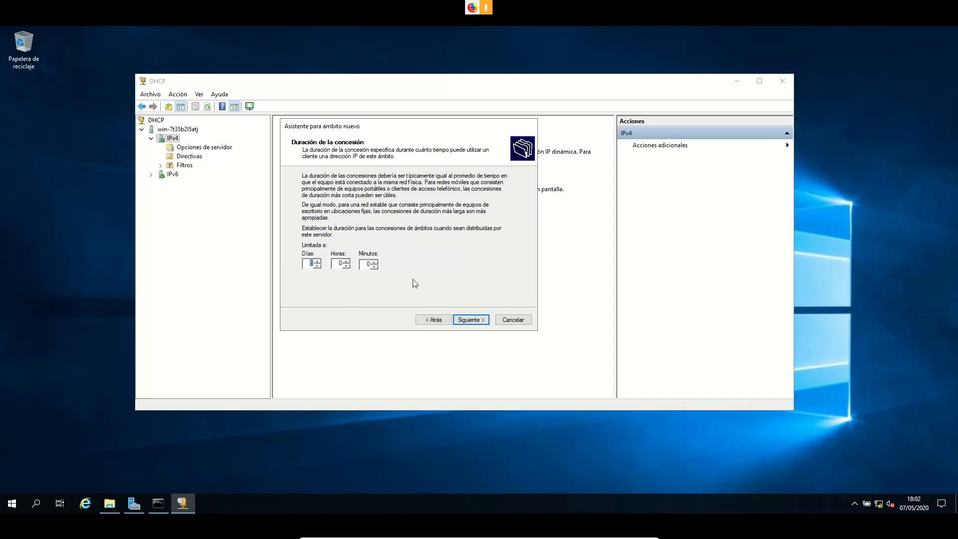
# Keep the 8-day lease duration and choose to configure the DHCP options now
pyautogui.click(479, 326)
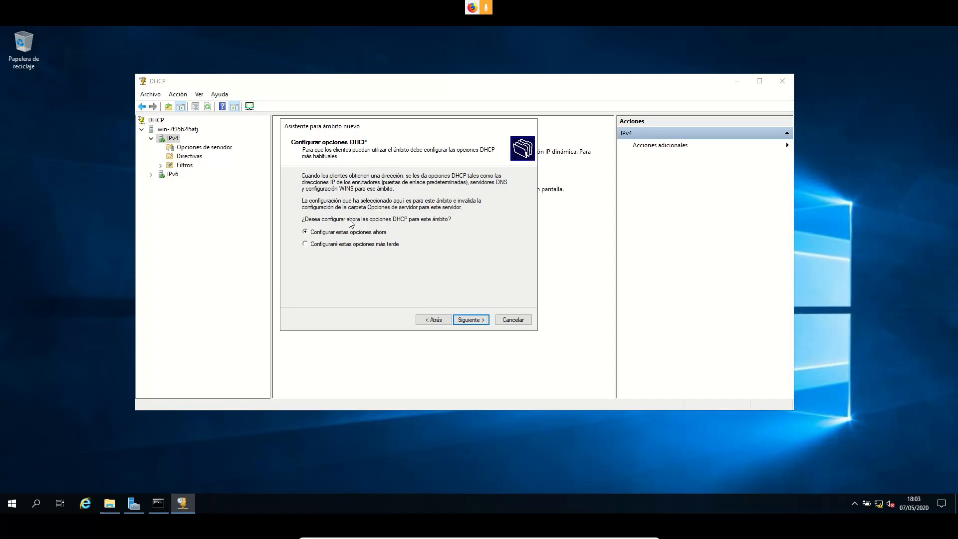
pyautogui.click(471, 322)
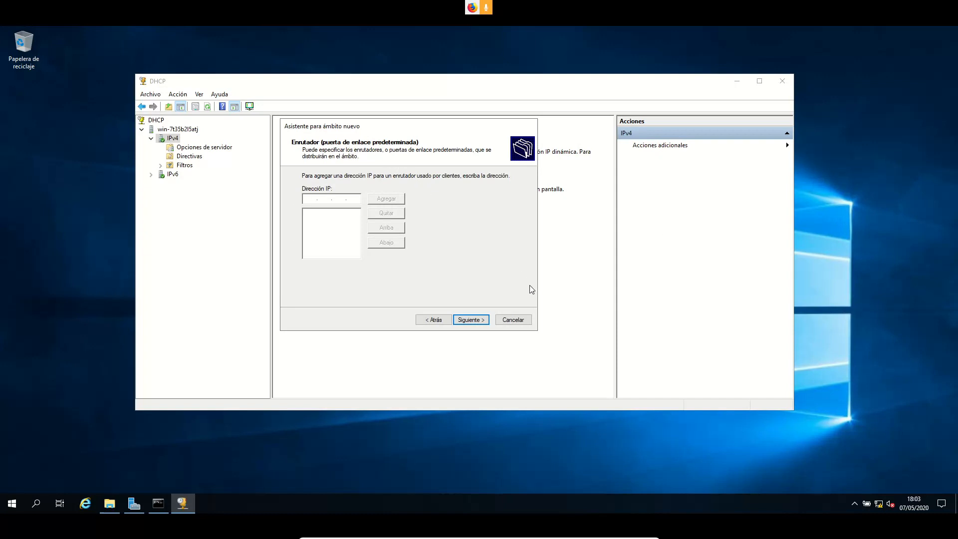
# Add 192.168.2.1 to the router list as the scope's default gateway and continue
pyautogui.write('192 . 168 . 2 . 1')
pyautogui.click(386, 198)
pyautogui.click(477, 315)
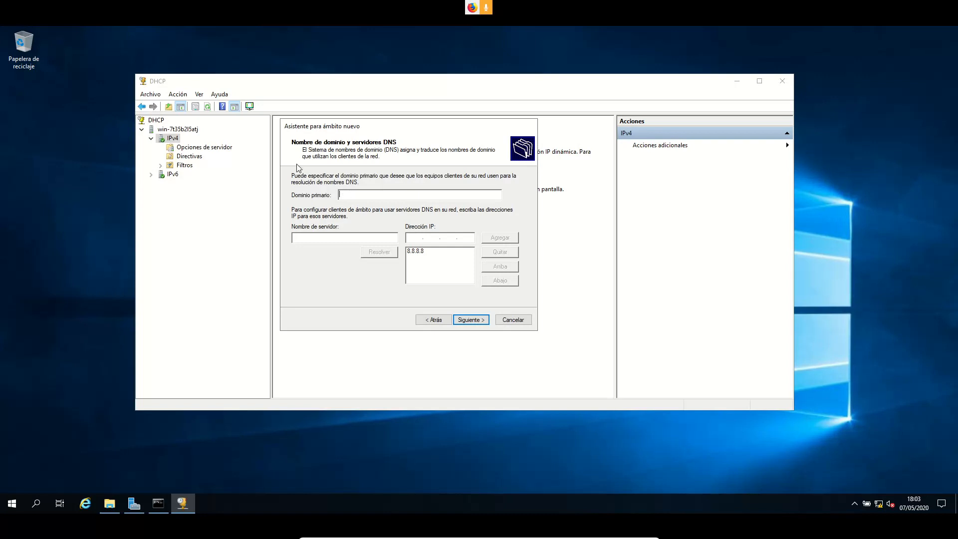
# Enter adaits.es as the parent domain, correcting typing mistakes
pyautogui.write('at')
pyautogui.press('BackSpace')
pyautogui.write('dait')
pyautogui.press('BackSpace')
pyautogui.write('its.es')
# Select the 8.8.8.8 DNS server entry and advance to the WINS servers page
pyautogui.click(415, 251)
pyautogui.click(471, 322)
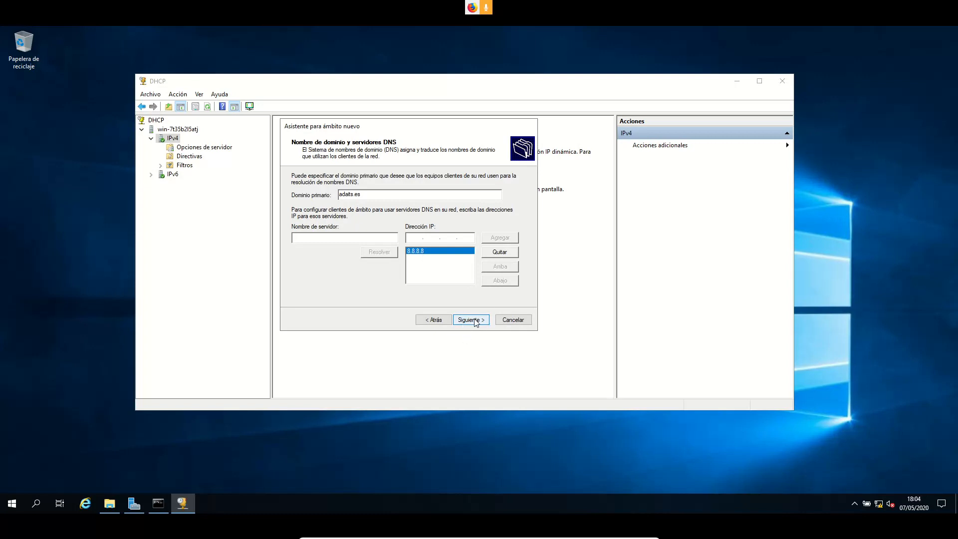
pyautogui.click(475, 322)
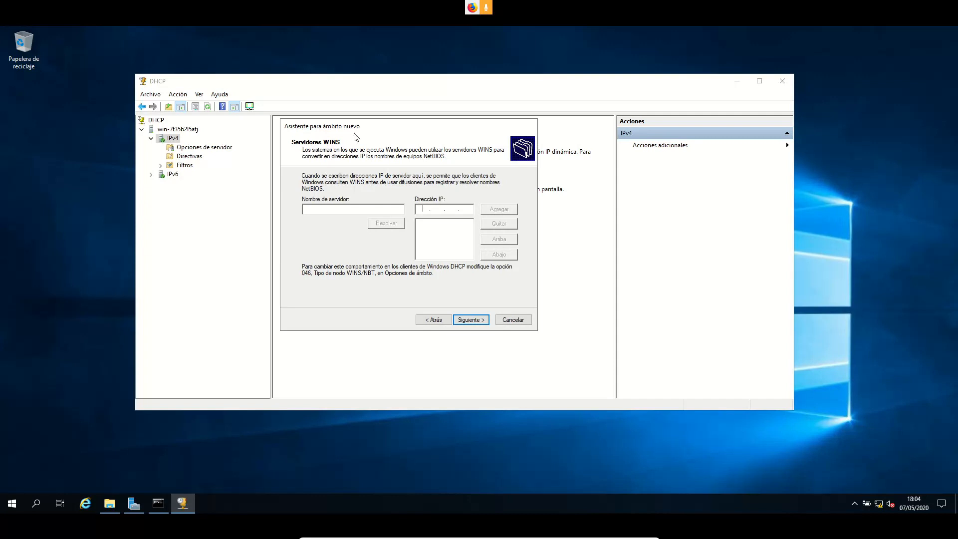
# Skip WINS, keep the scope activated, and finish the wizard to create Ejercicio2
pyautogui.click(474, 321)
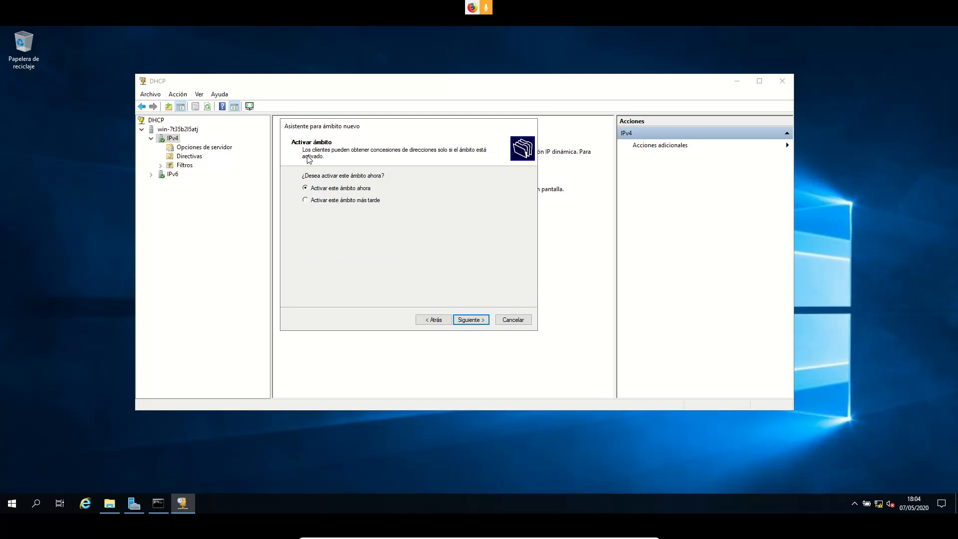
pyautogui.click(483, 323)
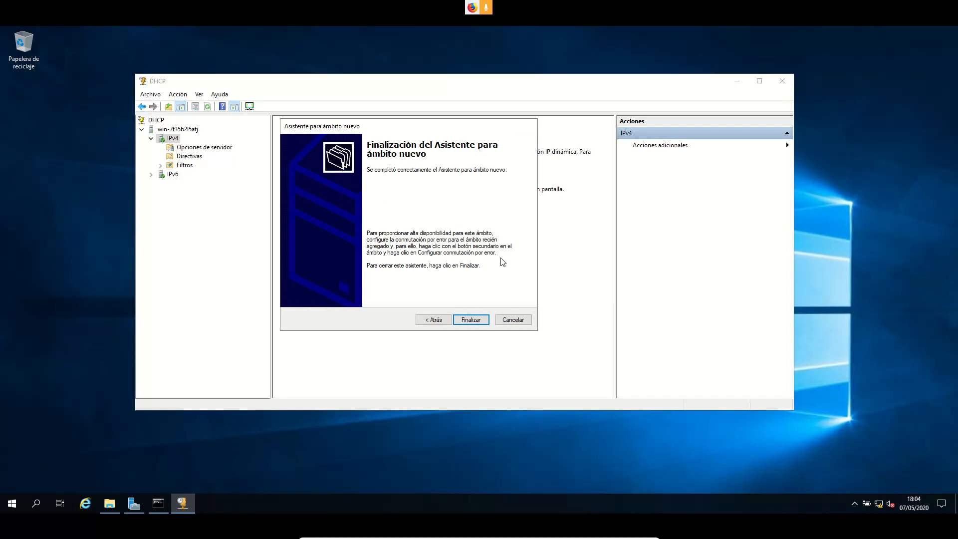
pyautogui.click(472, 320)
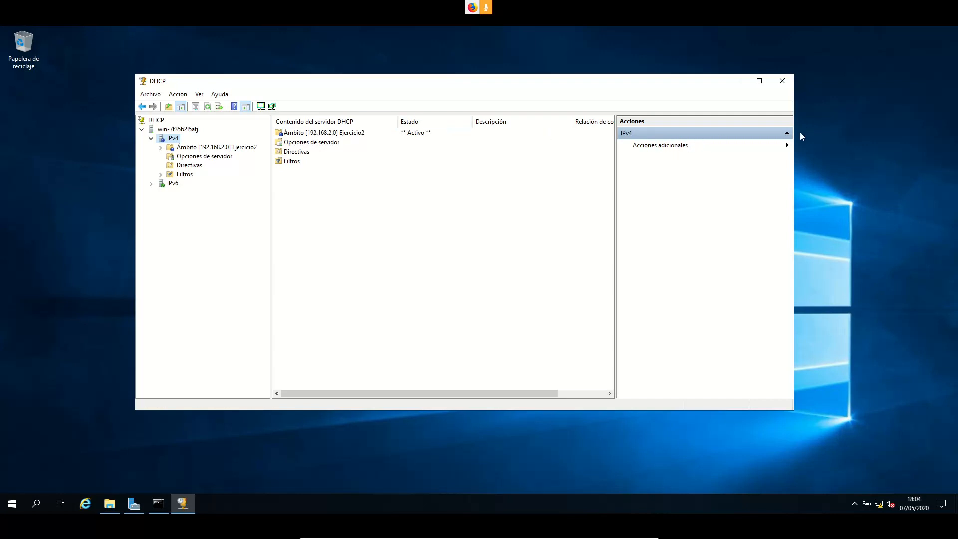
# Review the server options and Ejercicio2 scope options, then switch to Server Manager's dashboard
pyautogui.doubleClick(322, 143)
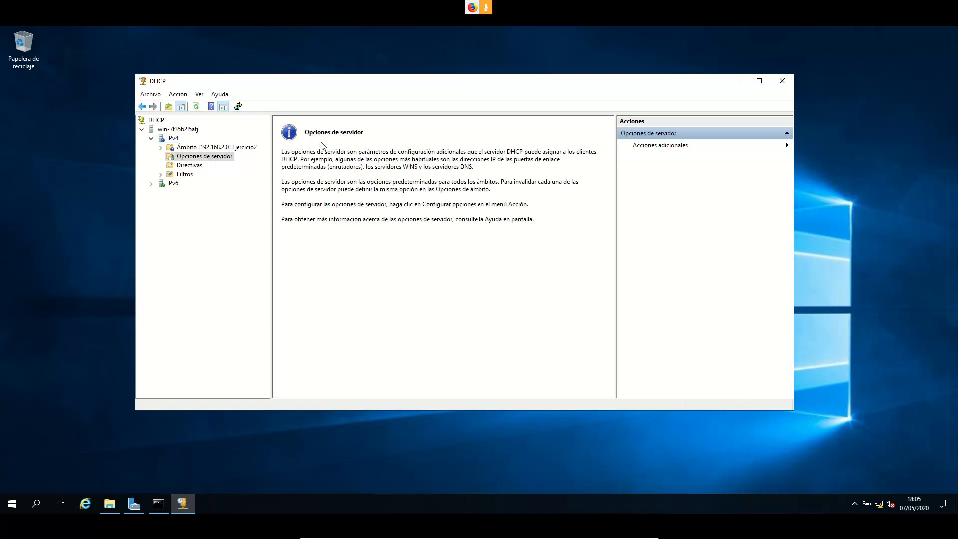
pyautogui.doubleClick(194, 148)
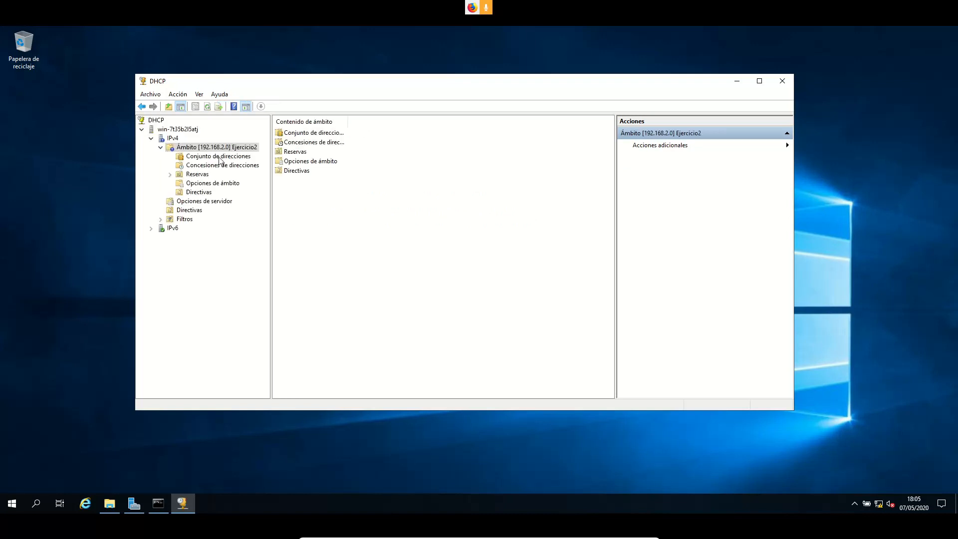
pyautogui.click(223, 187)
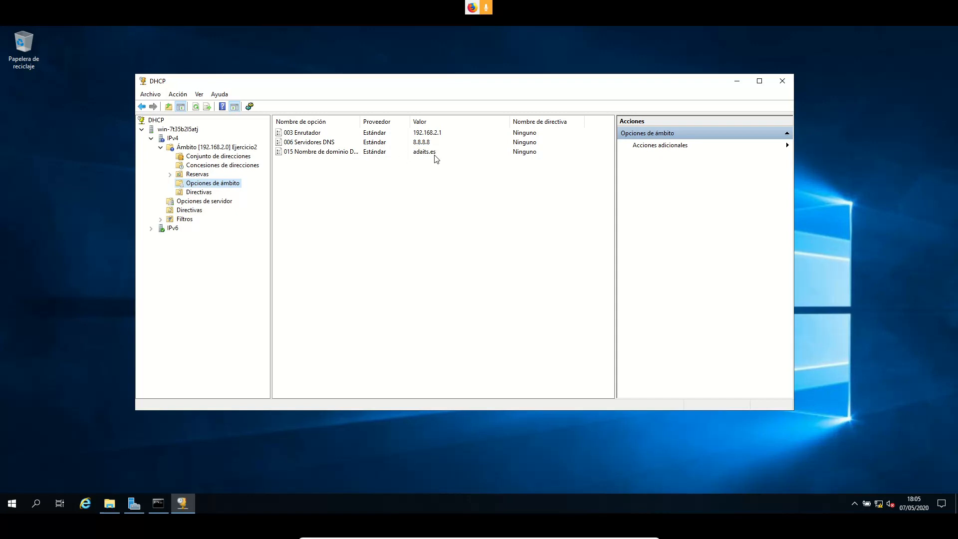
pyautogui.click(140, 509)
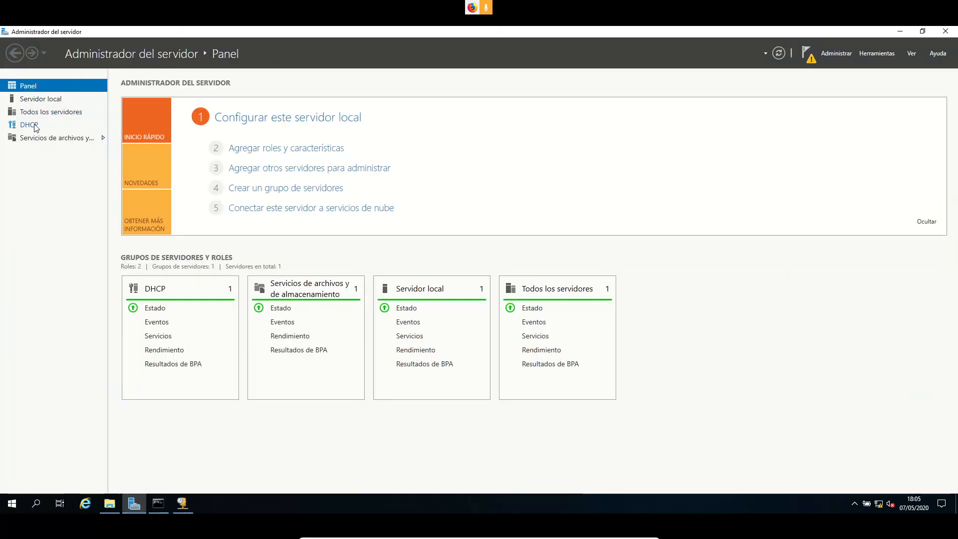
# Filter Local Server services by dhcp to confirm Servidor DHCP runs, then exit fullscreen
pyautogui.click(43, 100)
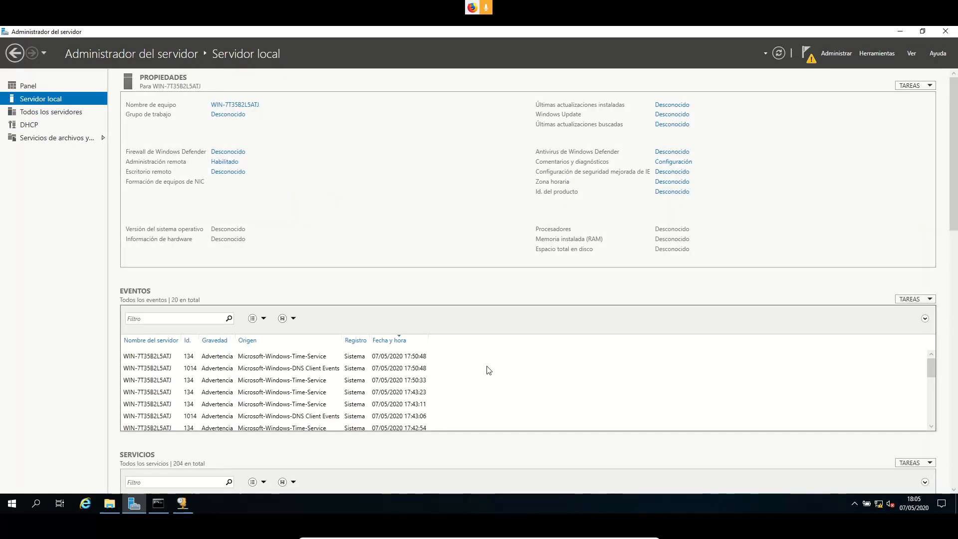
pyautogui.scroll(-5, 283, 274)
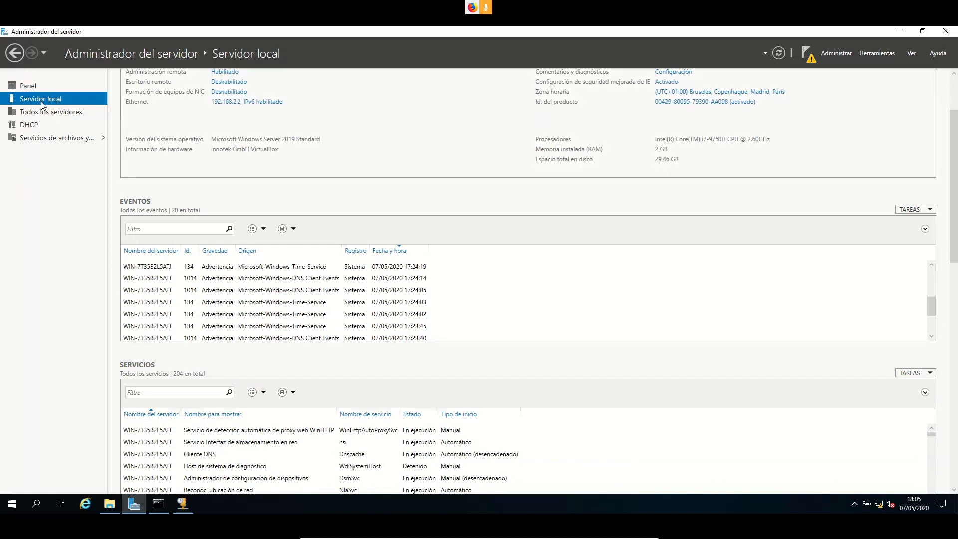
pyautogui.scroll(-1, 733, 385)
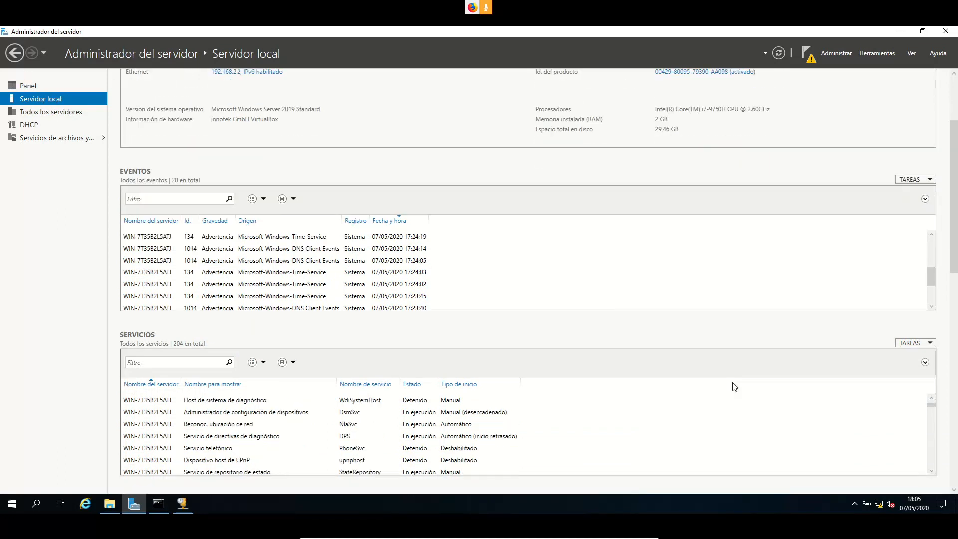
pyautogui.scroll(-5, 932, 406)
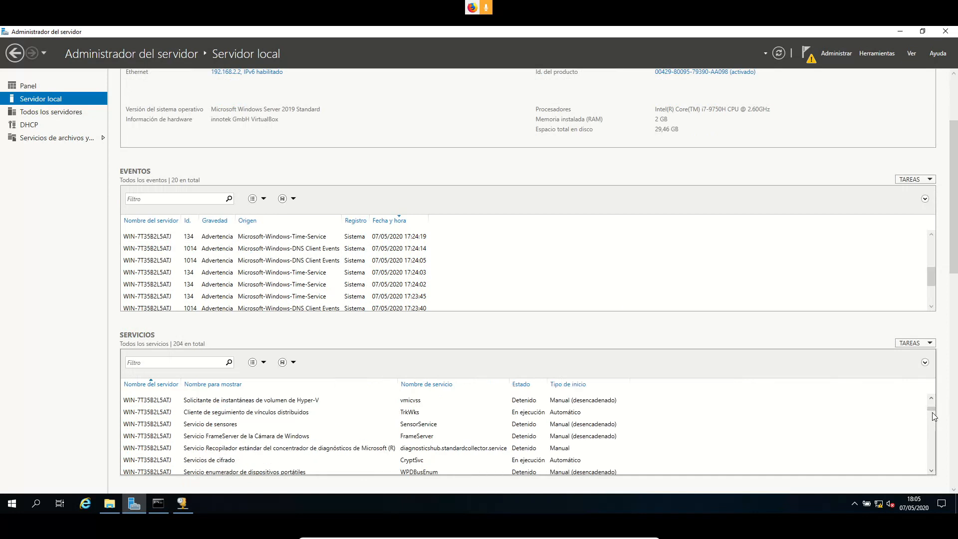
pyautogui.click(183, 364)
pyautogui.write('dhcp')
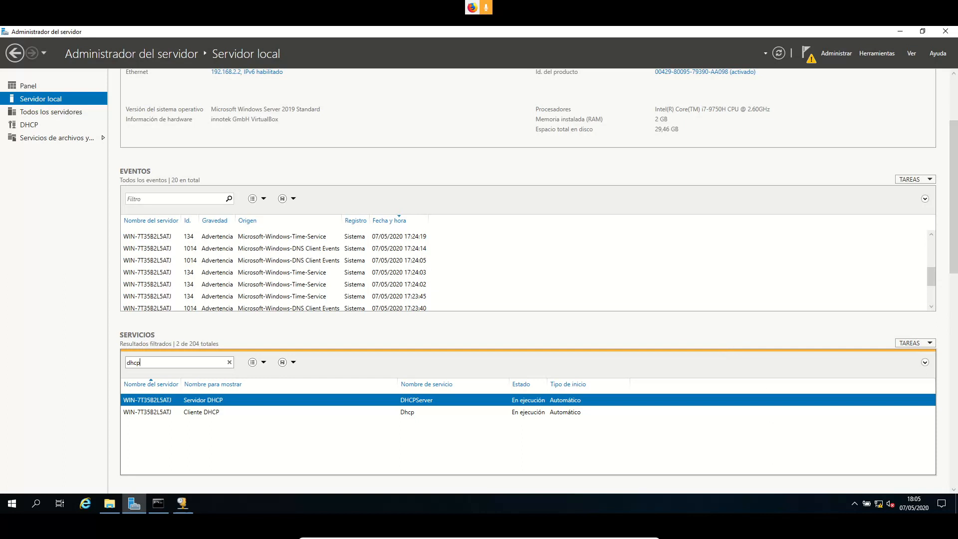
pyautogui.moveTo(627, 537)
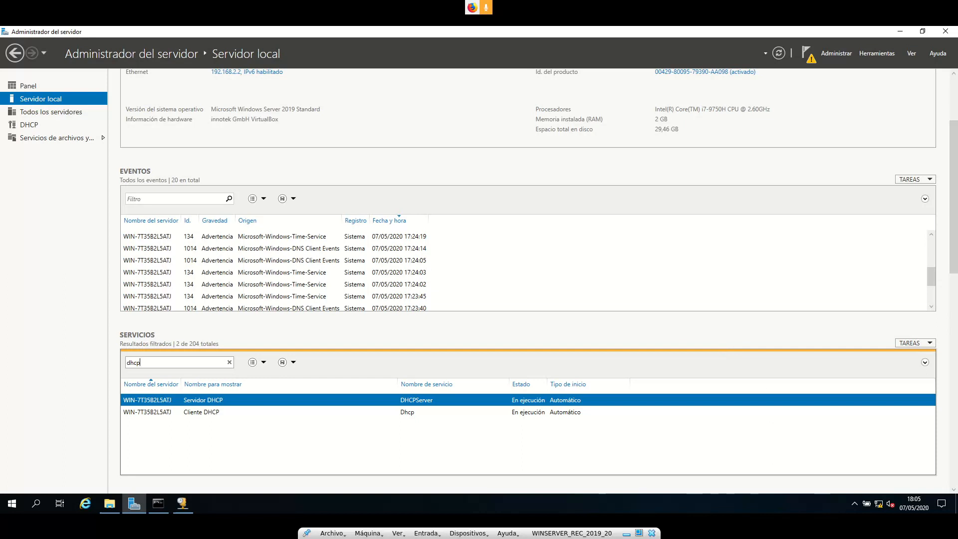
pyautogui.click(639, 533)
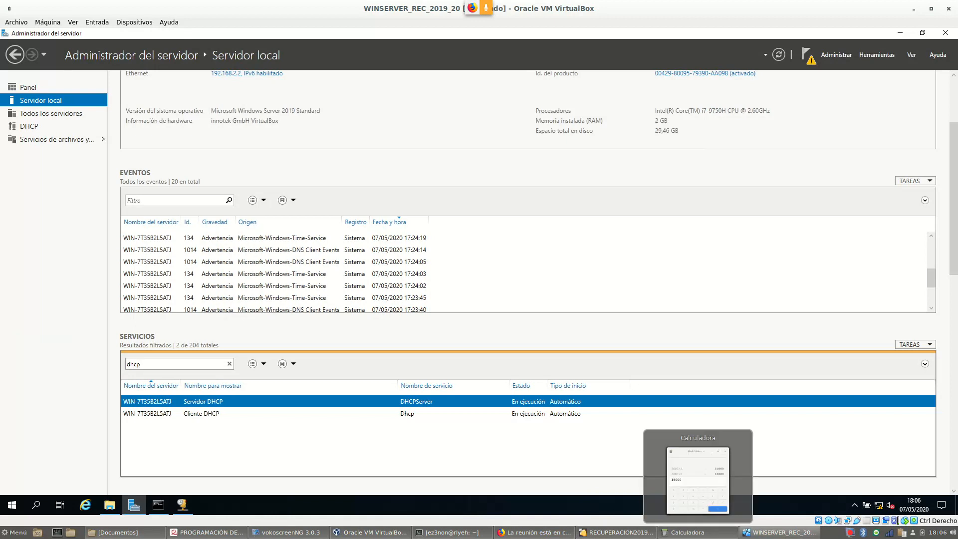
# On the BunsenLabs client, connect Wired connection 1 and run ifconfig, showing enp0s3 at 192.168.2.21
pyautogui.click(623, 533)
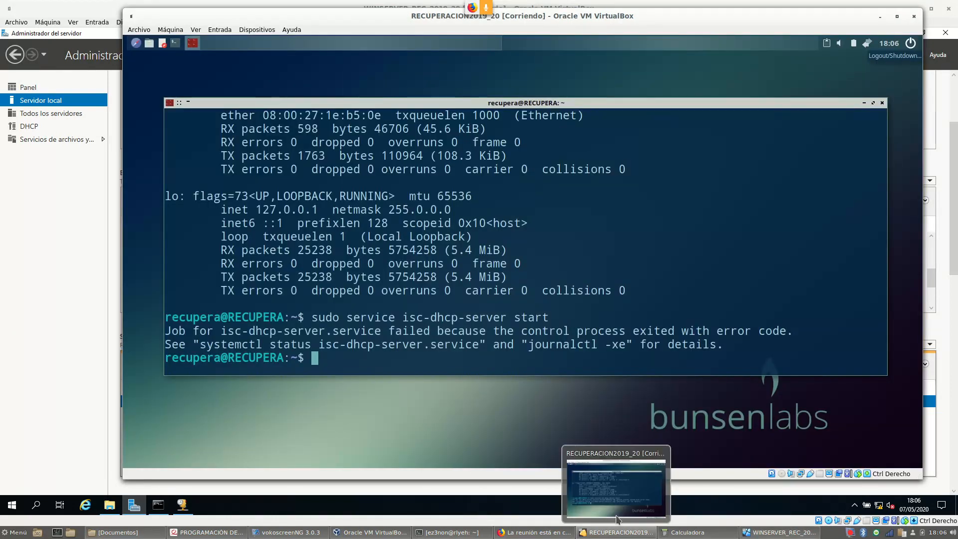
pyautogui.click(866, 44)
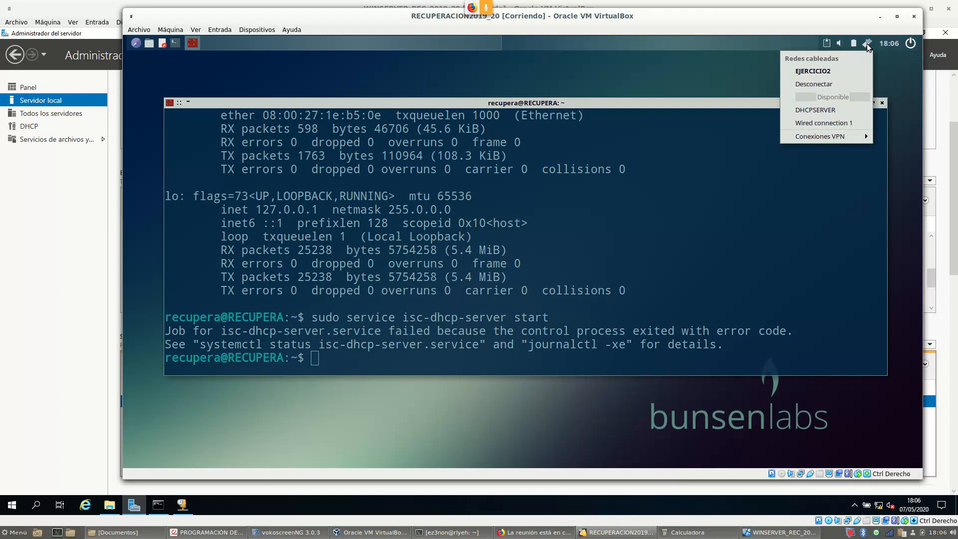
pyautogui.click(812, 124)
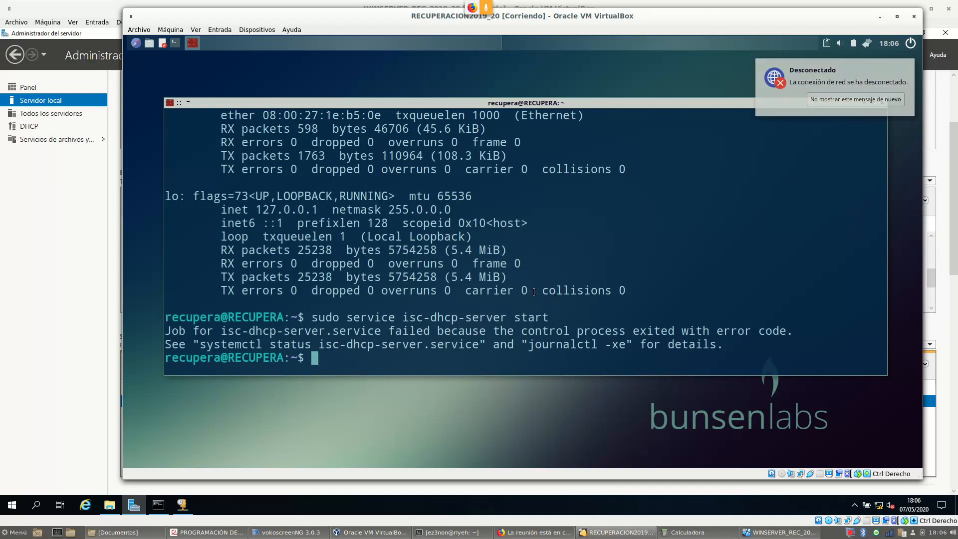
pyautogui.write('ifconfig')
pyautogui.press('Return')
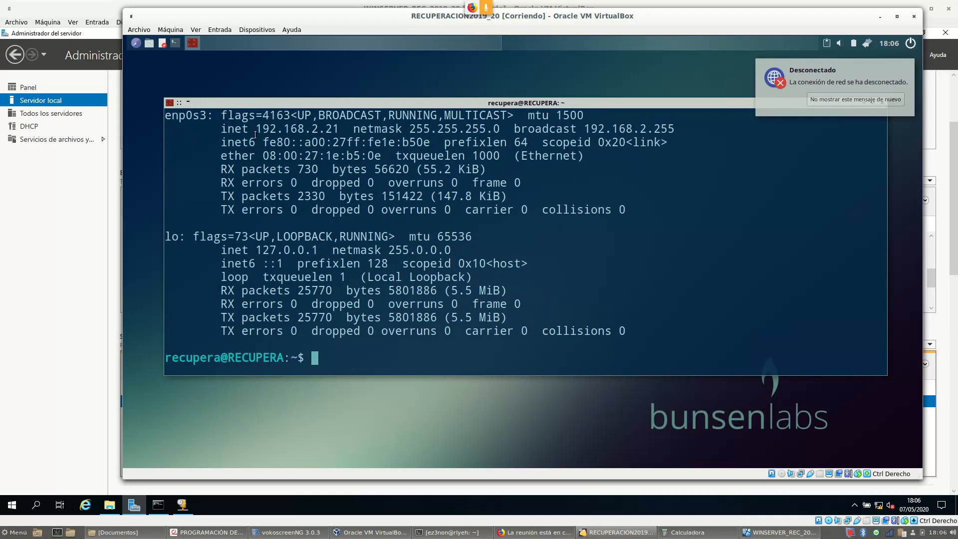
# Highlight the client IP 192.168.2.21, run netstat -r, and mark default gateway 192.168.2.1
pyautogui.moveTo(257, 129); pyautogui.dragTo(337, 129)
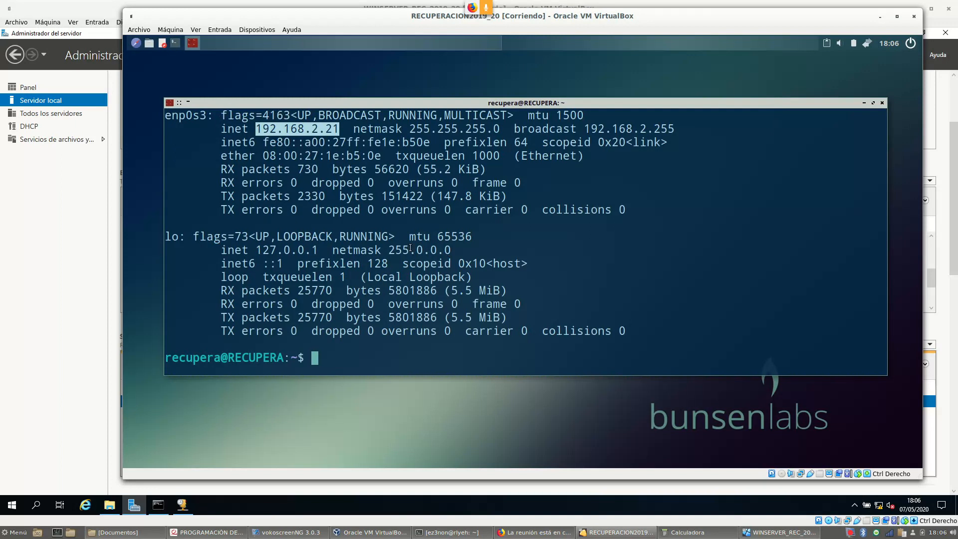
pyautogui.write('netstat -r')
pyautogui.press('Return')
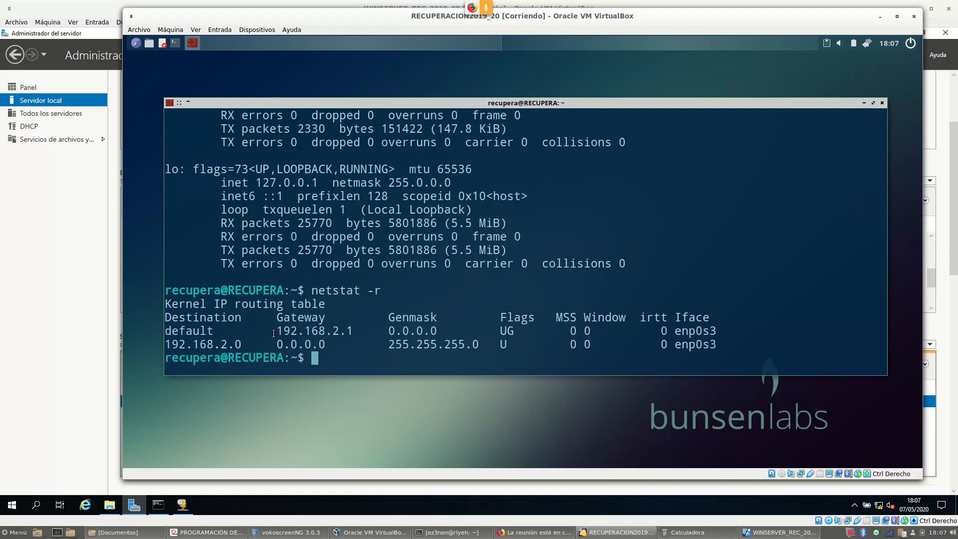
pyautogui.moveTo(273, 333); pyautogui.dragTo(352, 327)
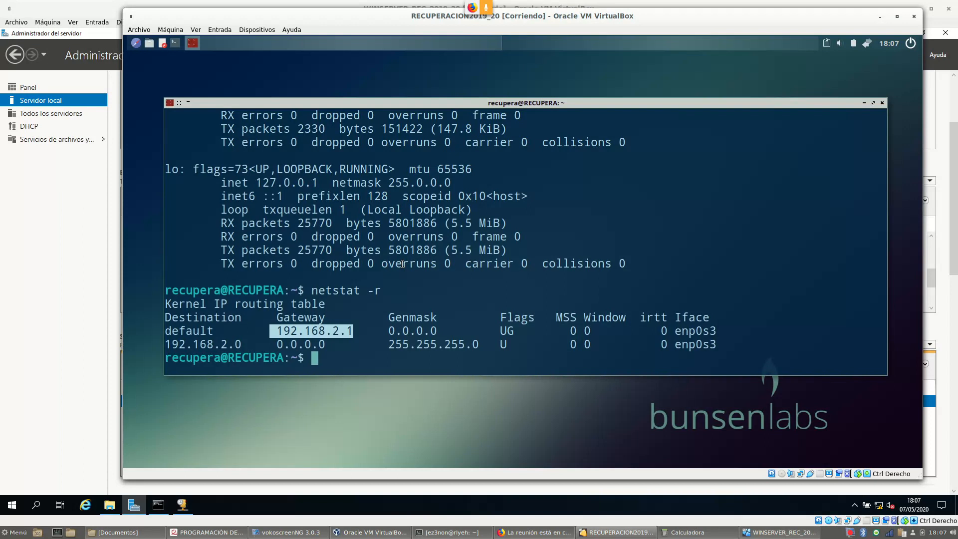
# Display /etc/resolv.conf and highlight nameserver 8.8.8.8 and search domain adaits.es
pyautogui.write('more /etc/res')
pyautogui.press('Tab')
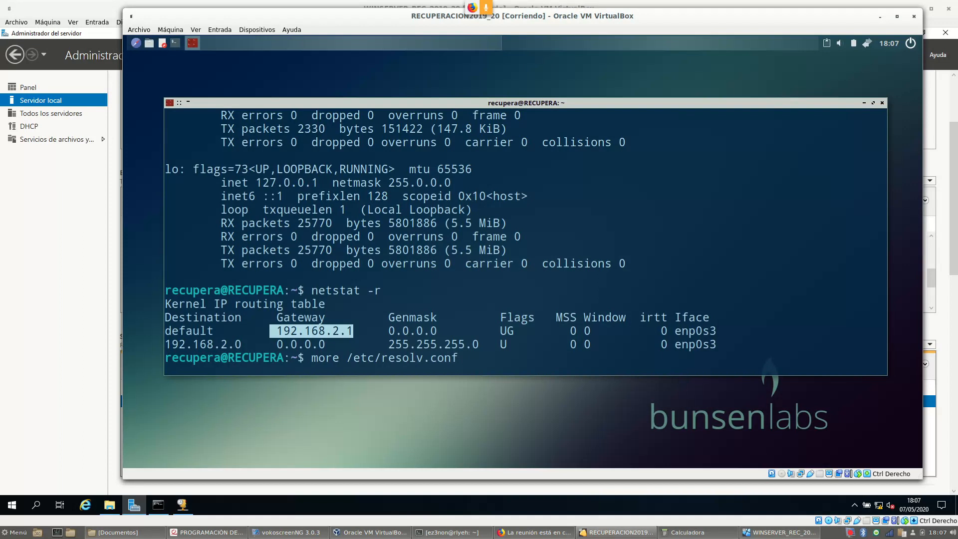
pyautogui.press('Return')
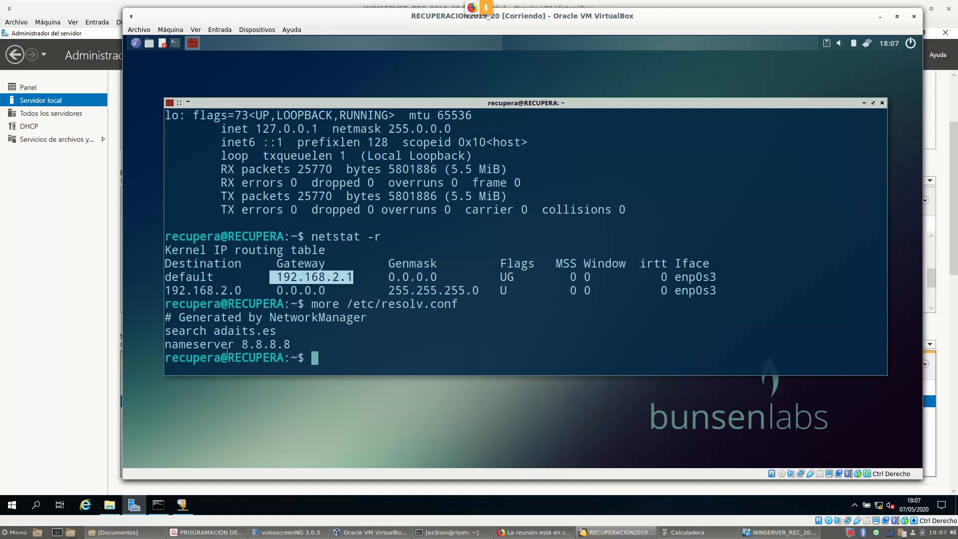
pyautogui.doubleClick(245, 344)
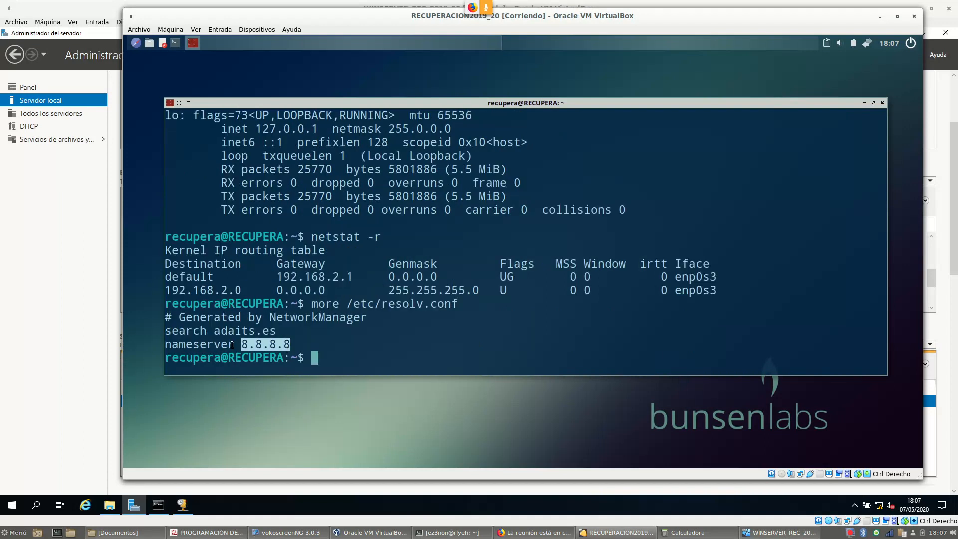
pyautogui.moveTo(201, 331); pyautogui.dragTo(294, 331)
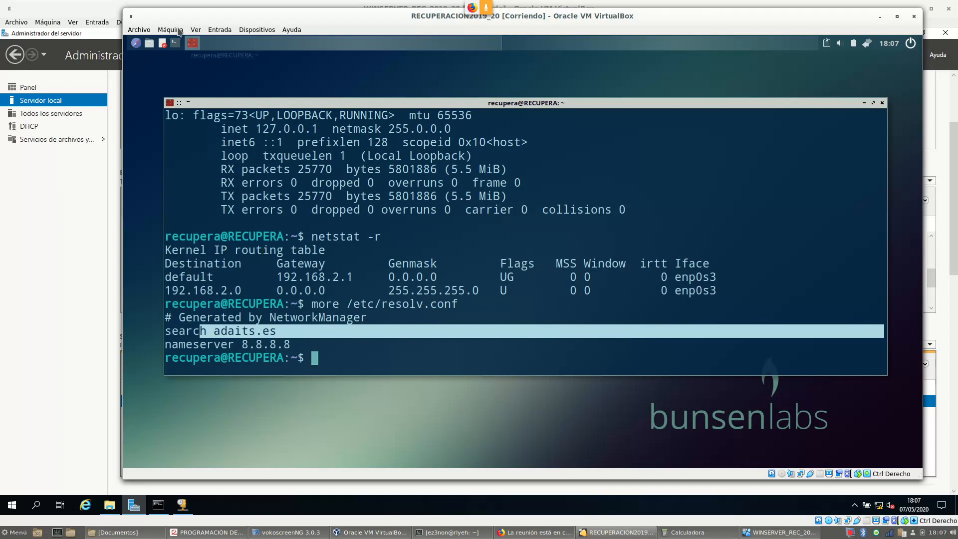
# On the Windows server, show the scope's address leases and widen the list columns
pyautogui.click(183, 508)
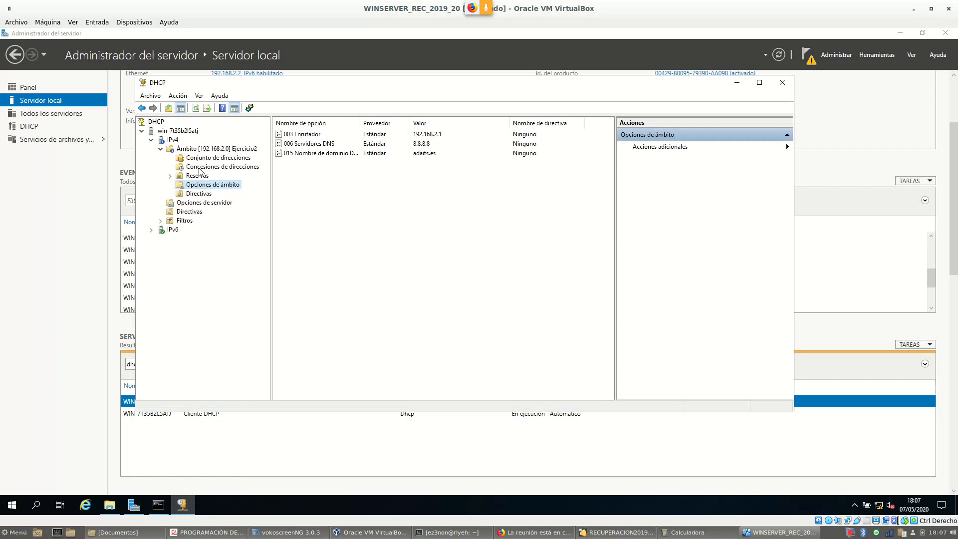
pyautogui.click(199, 168)
pyautogui.moveTo(333, 120); pyautogui.dragTo(345, 121)
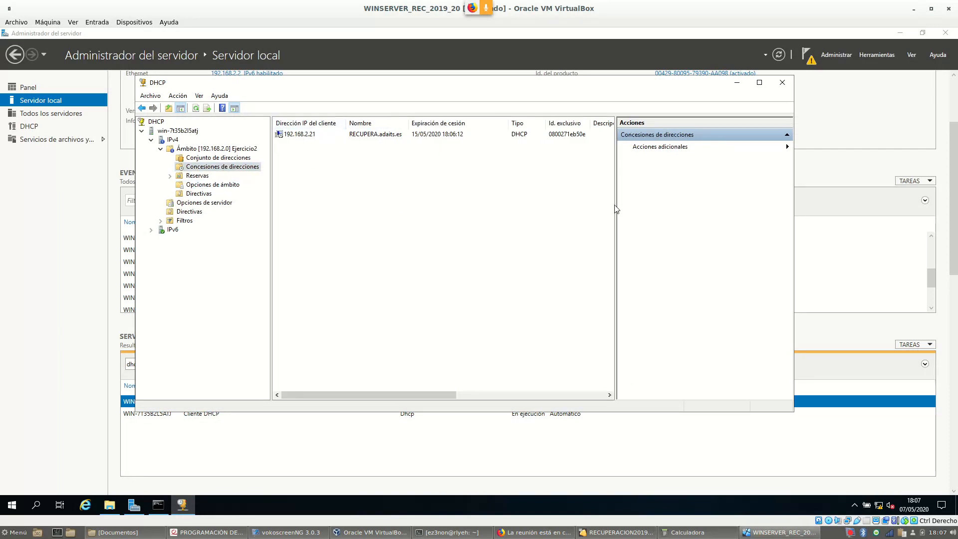
pyautogui.moveTo(615, 203); pyautogui.dragTo(657, 203)
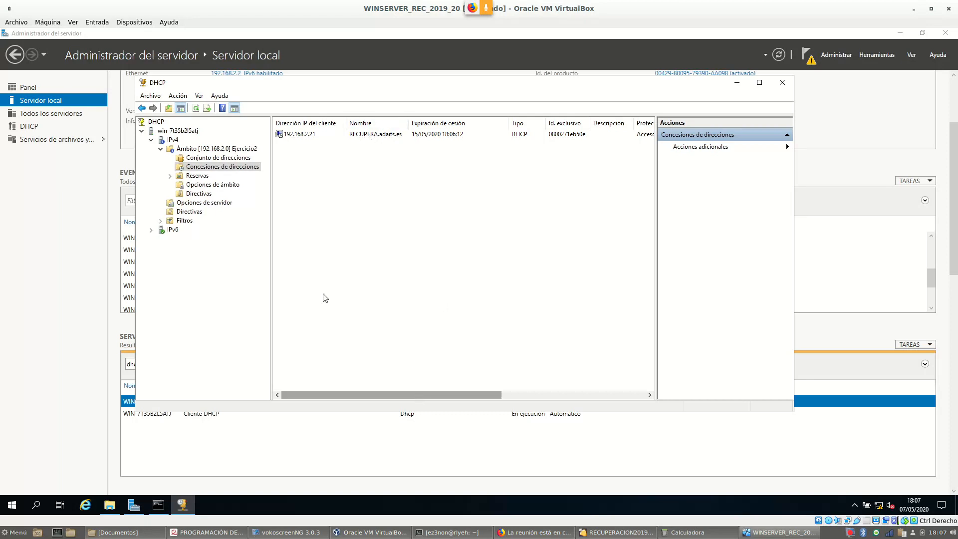
pyautogui.moveTo(428, 395)
pyautogui.mouseDown()
pyautogui.moveTo(601, 387)
pyautogui.moveTo(426, 400)
pyautogui.mouseUp()
# Select the 192.168.2.21 lease held by RECUPERA.adaits.es and inspect its action menu
pyautogui.click(291, 139)
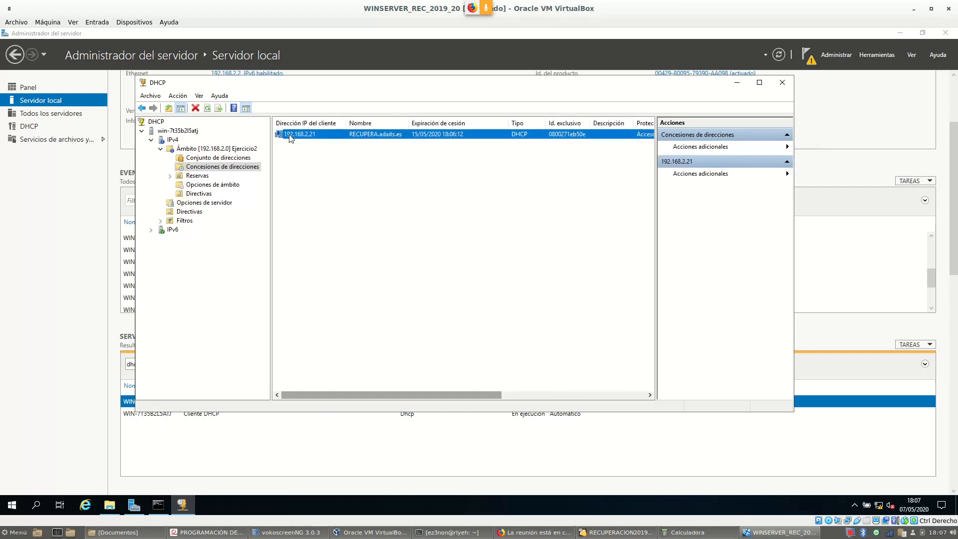
pyautogui.rightClick(303, 139)
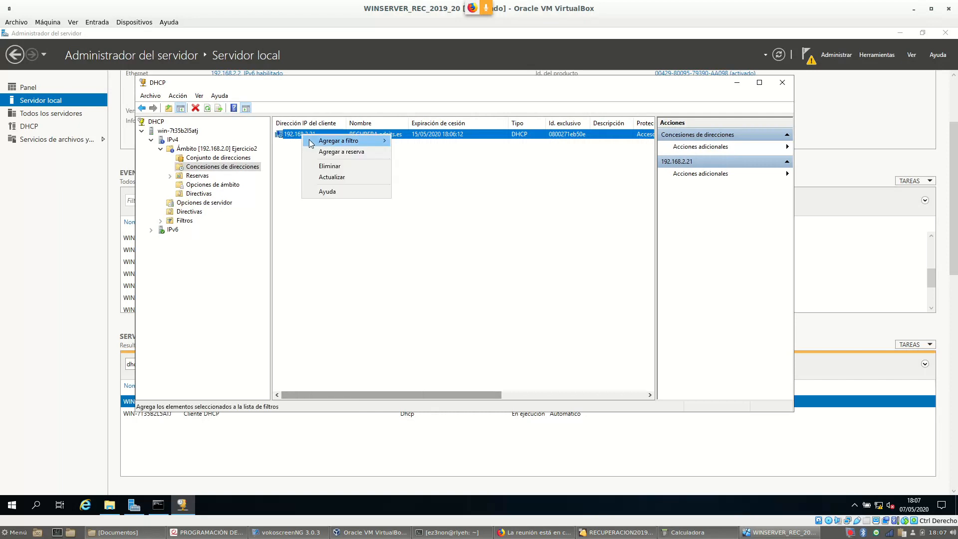
pyautogui.click(228, 169)
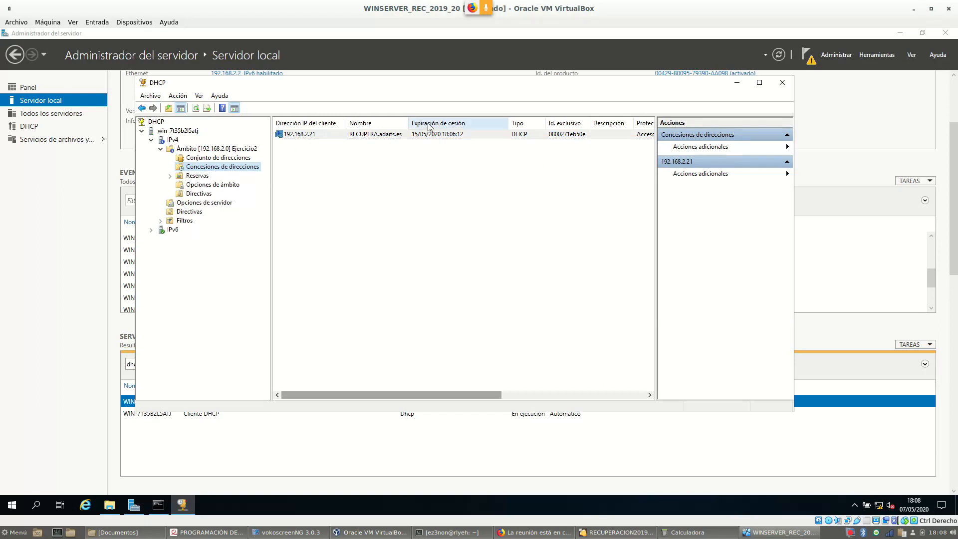
pyautogui.moveTo(346, 123); pyautogui.dragTo(330, 122)
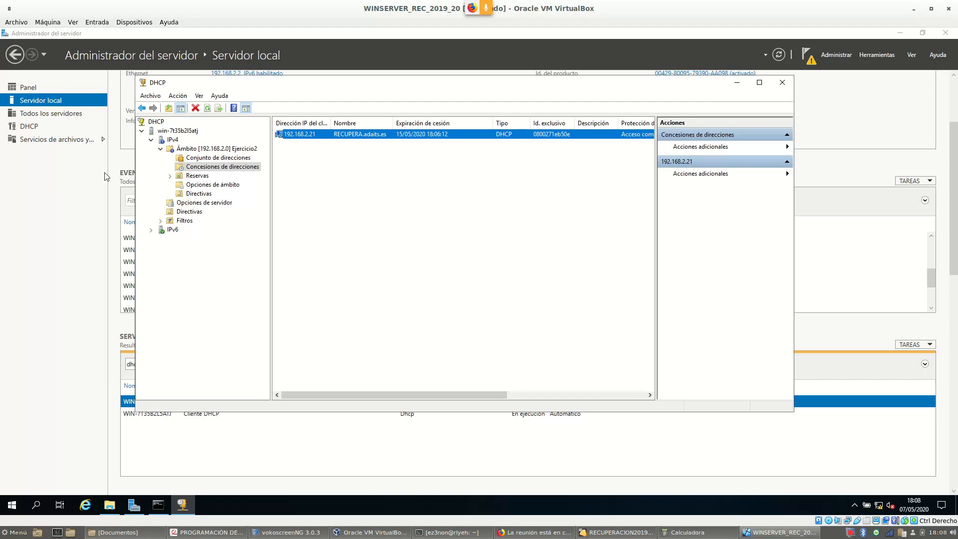
pyautogui.click(170, 176)
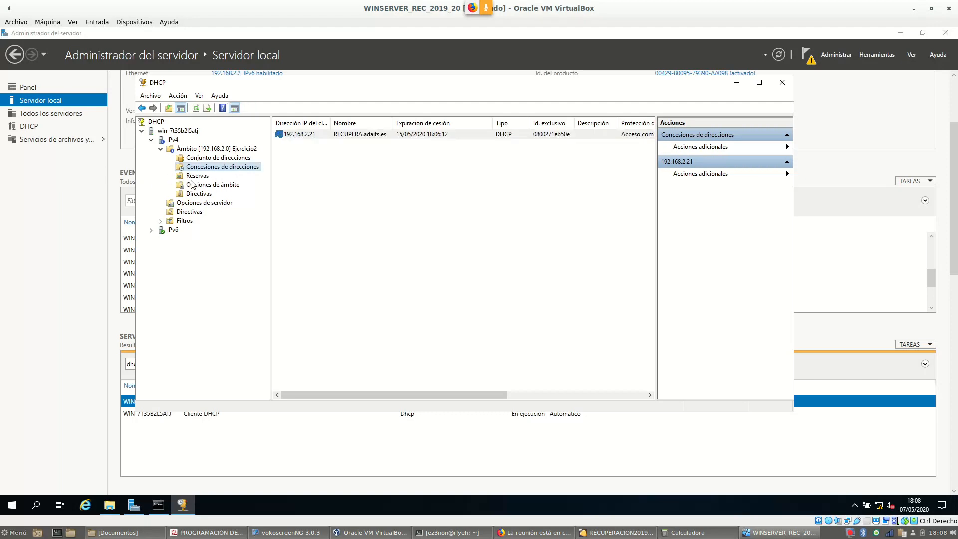
pyautogui.click(196, 176)
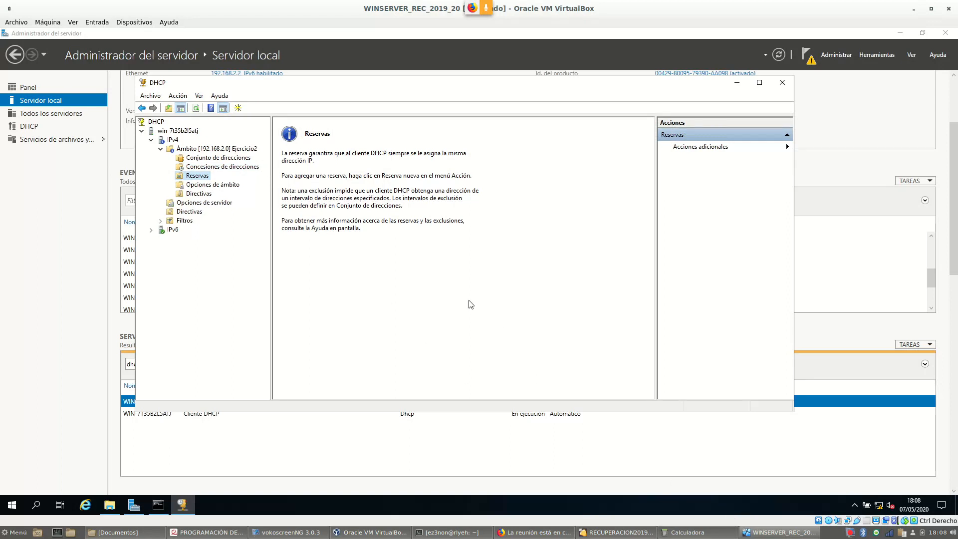
pyautogui.click(204, 167)
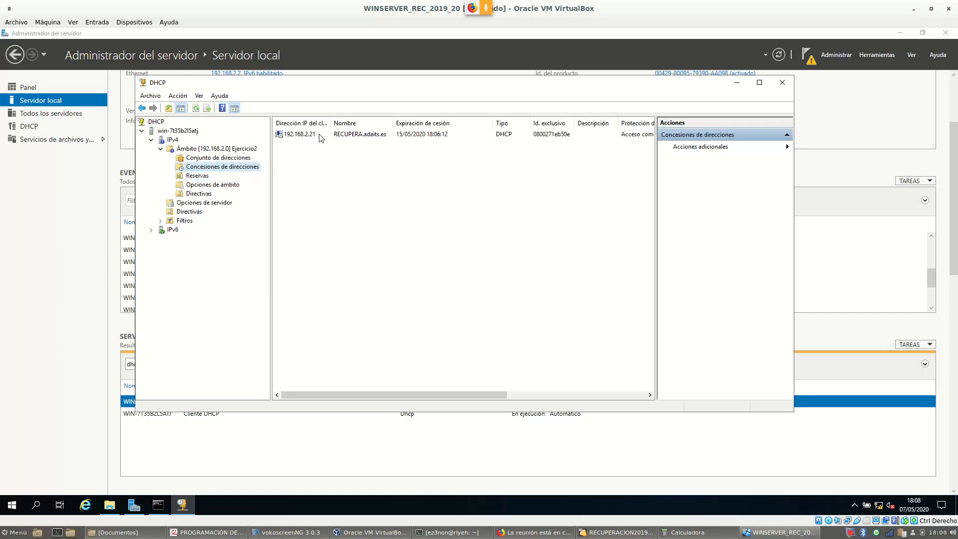
pyautogui.click(552, 135)
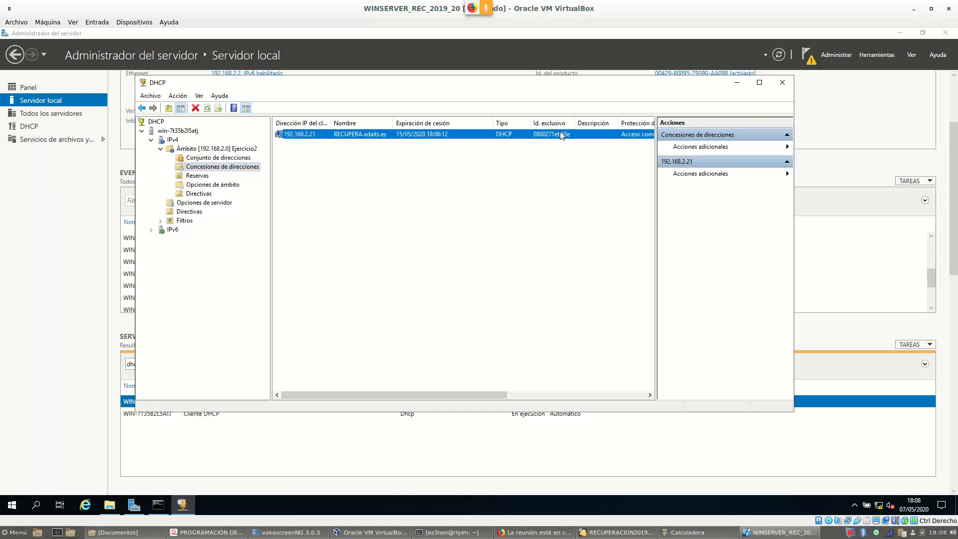
pyautogui.moveTo(573, 126); pyautogui.dragTo(589, 125)
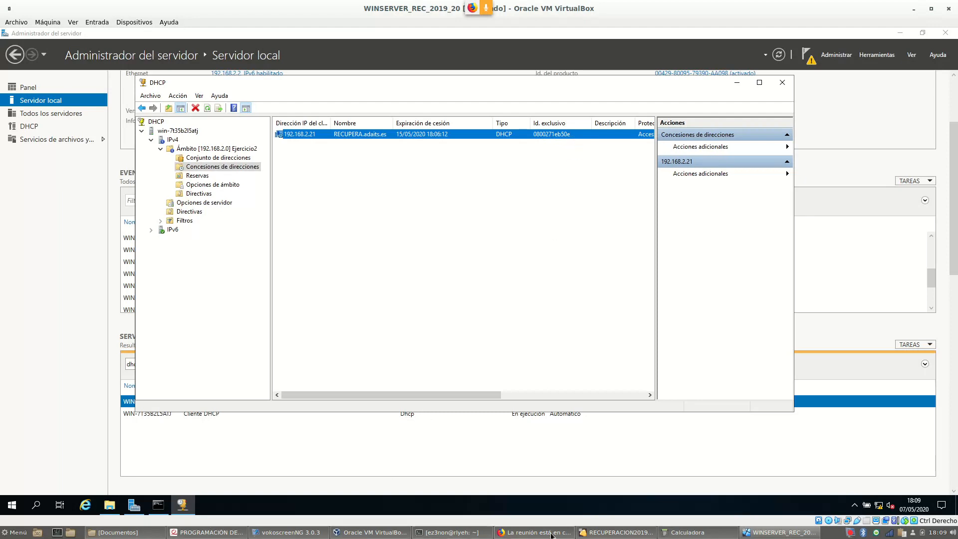
# Select the client's MAC 08:00:27:1e:b5:0e in the terminal, then show the server's Reservas page
pyautogui.click(616, 532)
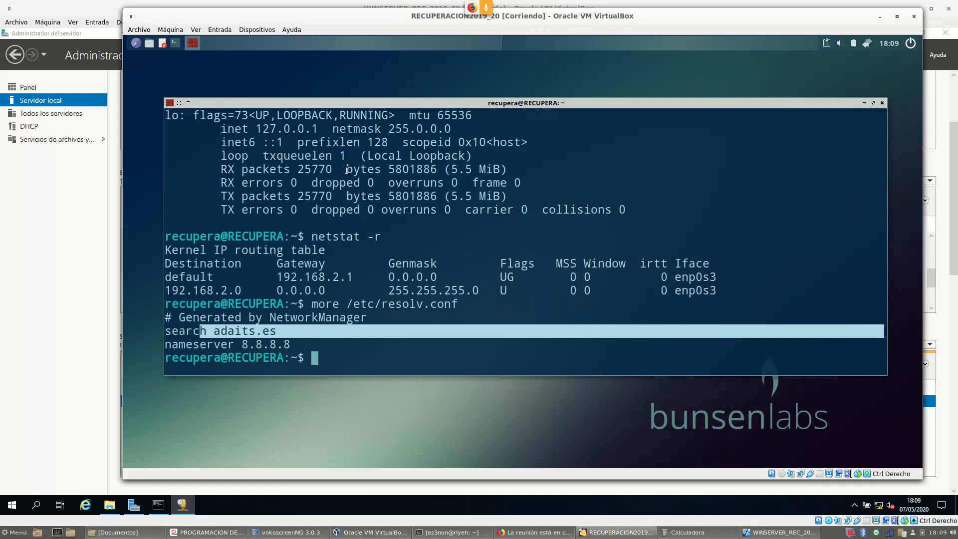
pyautogui.scroll(1, 333, 192)
pyautogui.scroll(5, 328, 209)
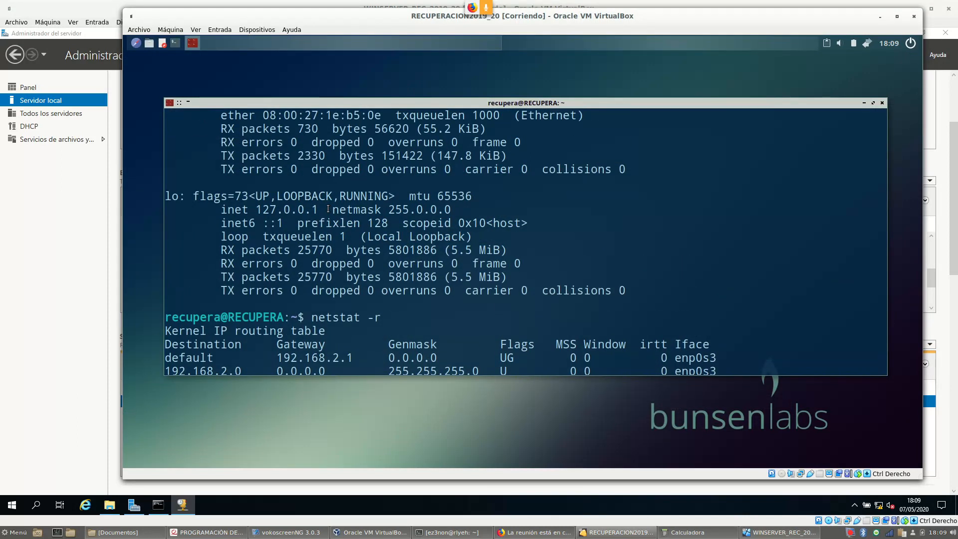
pyautogui.moveTo(263, 225); pyautogui.dragTo(380, 223)
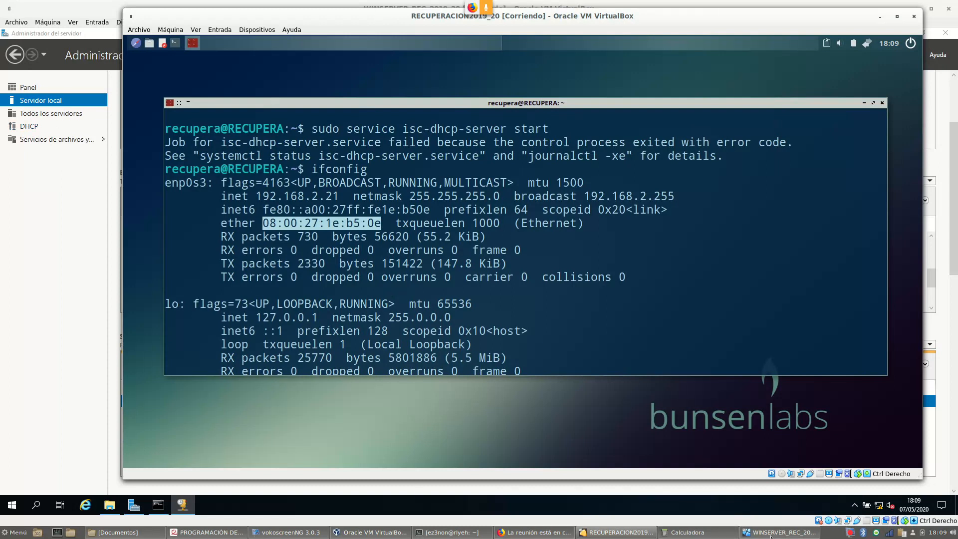
pyautogui.click(737, 530)
pyautogui.click(203, 176)
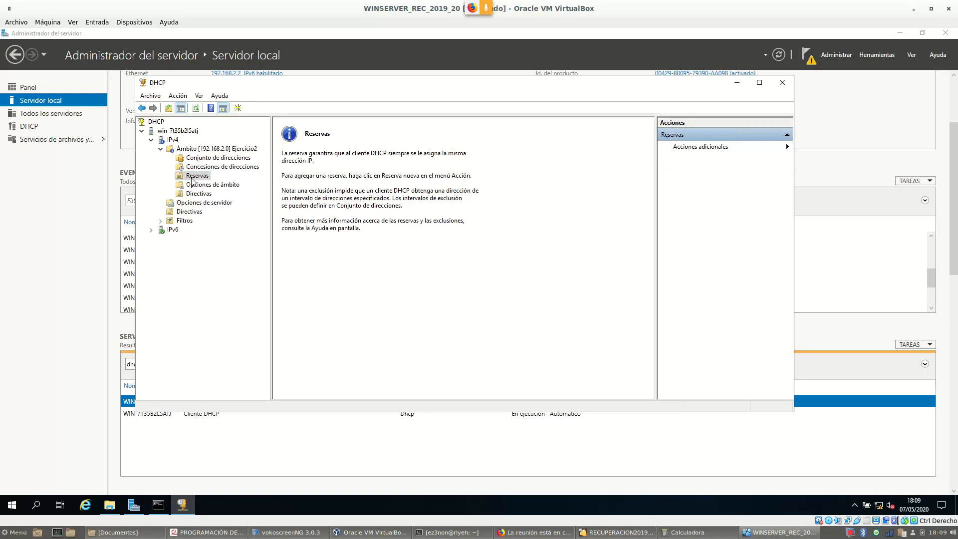
# Start a new DHCP reservation and enter the name Windows2019Server
pyautogui.rightClick(192, 180)
pyautogui.click(259, 184)
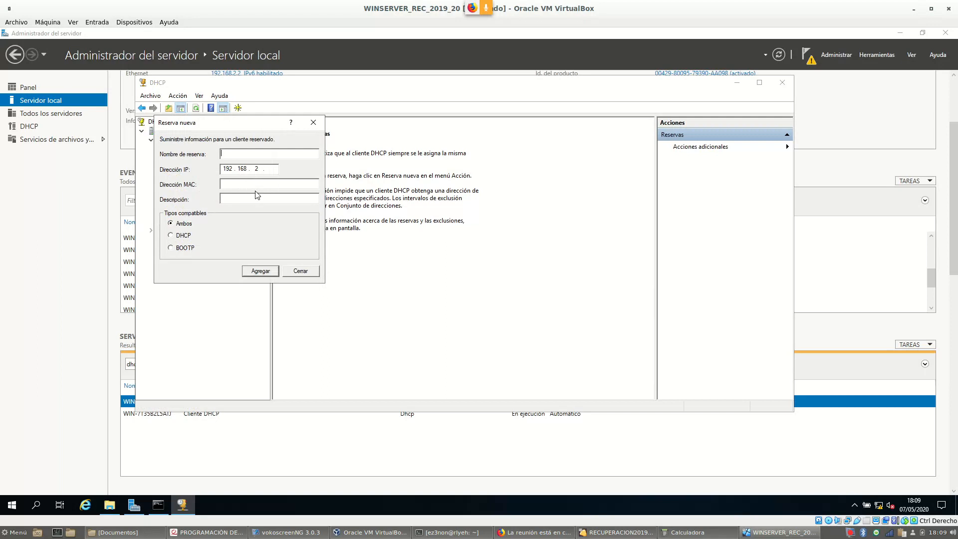
pyautogui.write('Windows2019Server')
pyautogui.click(423, 84)
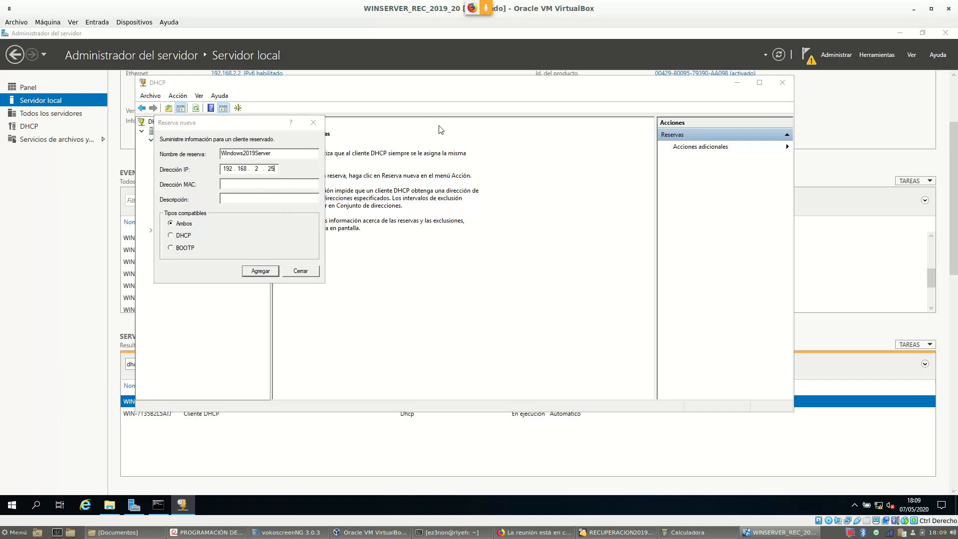
# Arrange the client and server VM windows so the reservation form is fully visible
pyautogui.click(616, 533)
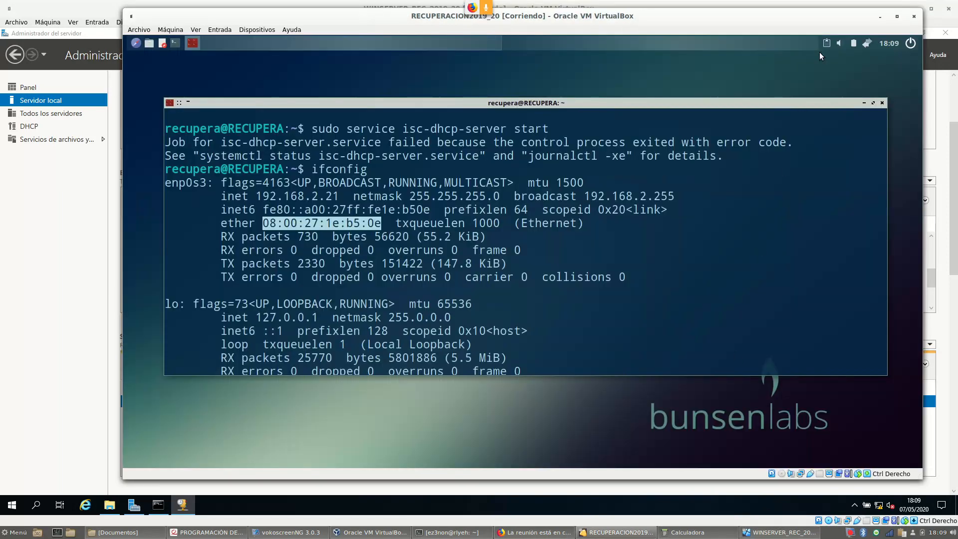
pyautogui.moveTo(659, 15); pyautogui.dragTo(941, 48)
pyautogui.click(886, 32)
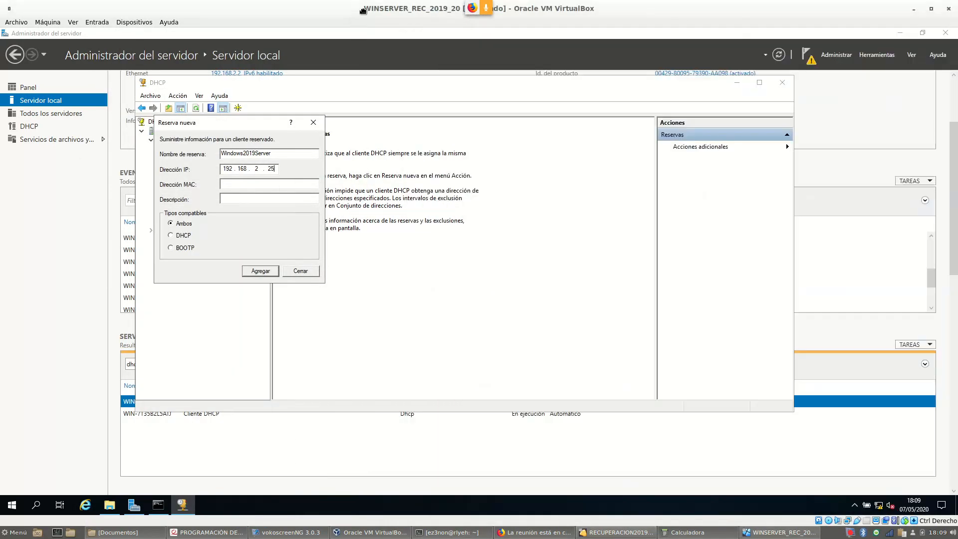
pyautogui.click(931, 9)
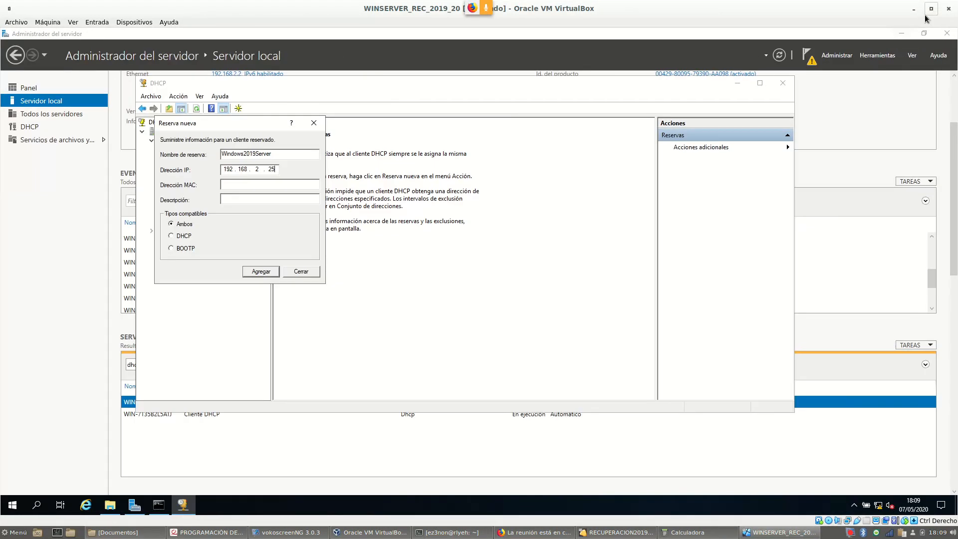
pyautogui.moveTo(754, 35); pyautogui.dragTo(571, 88)
pyautogui.moveTo(53, 181); pyautogui.dragTo(431, 210)
pyautogui.moveTo(618, 64); pyautogui.dragTo(362, 32)
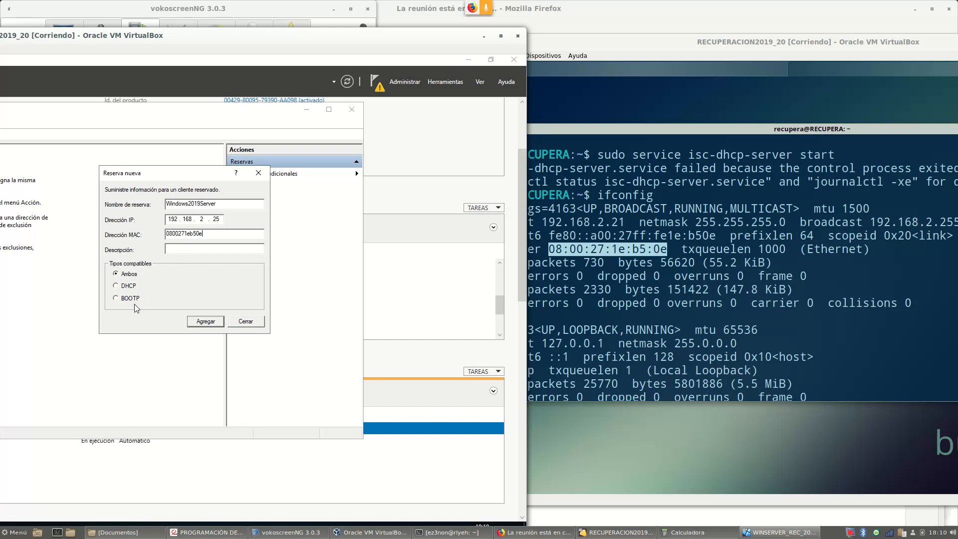
# Add the 192.168.2.25 reservation for the client's MAC and select it in the list
pyautogui.click(206, 321)
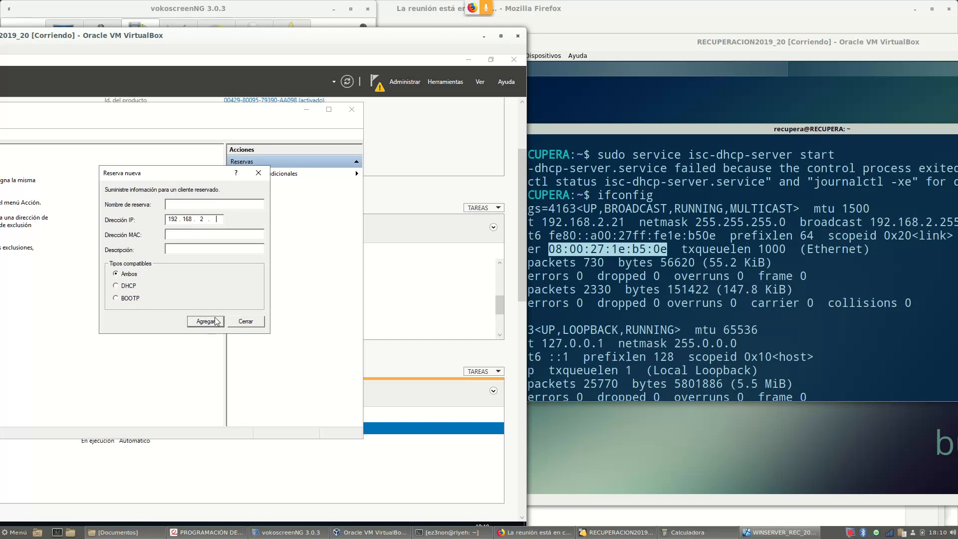
pyautogui.click(246, 322)
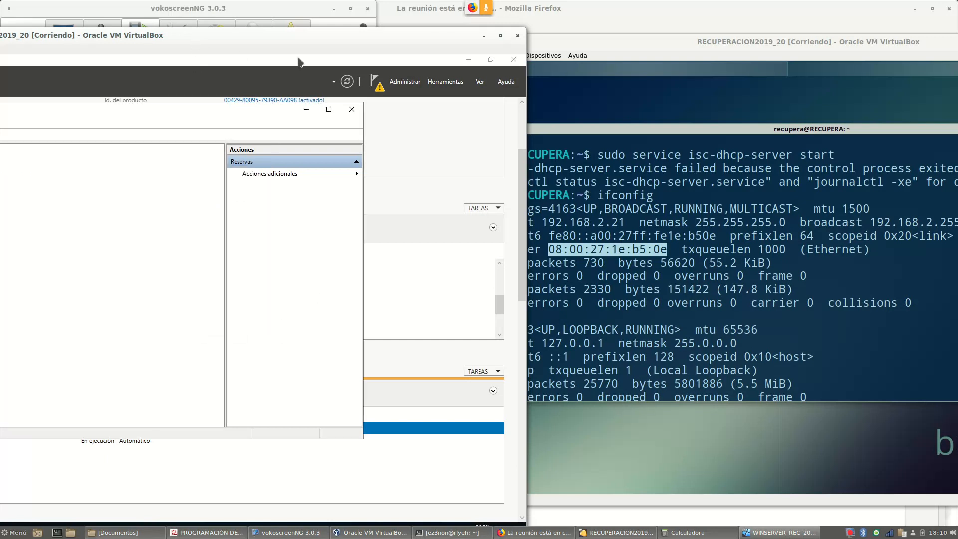
pyautogui.moveTo(280, 39); pyautogui.dragTo(529, 57)
pyautogui.click(183, 180)
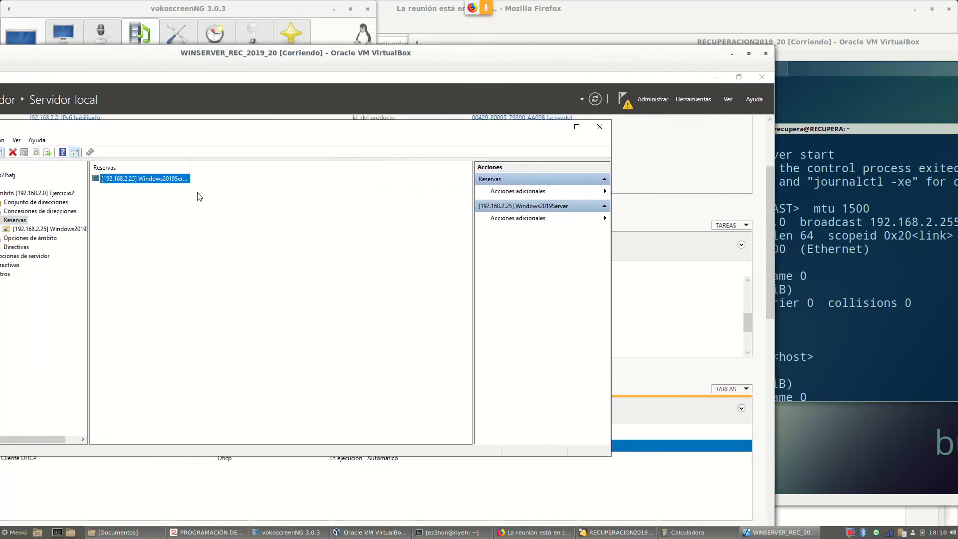
# Minimize the meeting browser and move the RECUPERACION client VM window up and left
pyautogui.click(820, 24)
pyautogui.click(914, 11)
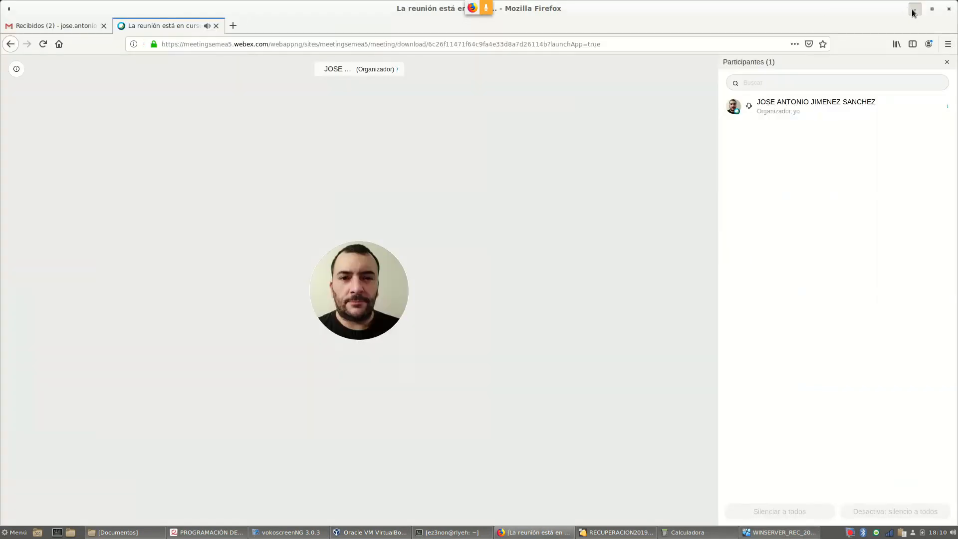
pyautogui.click(887, 46)
pyautogui.moveTo(887, 46); pyautogui.dragTo(641, 19)
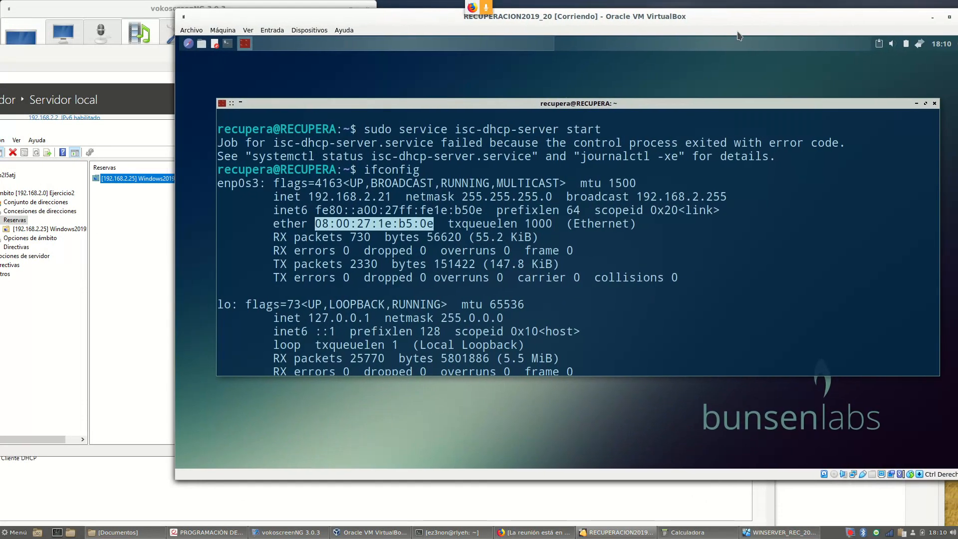
# Disconnect the client's network and reconnect using Wired connection 1
pyautogui.click(922, 46)
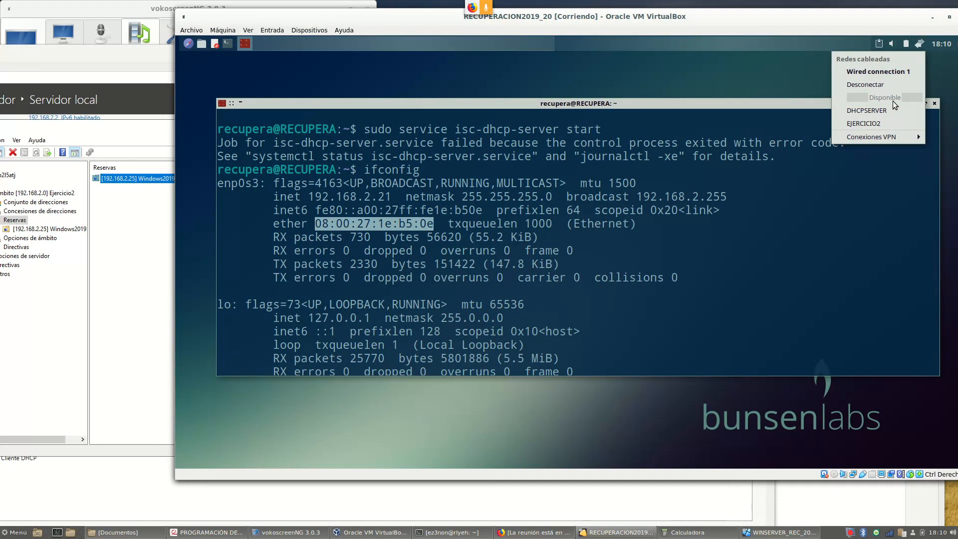
pyautogui.click(884, 84)
pyautogui.click(919, 46)
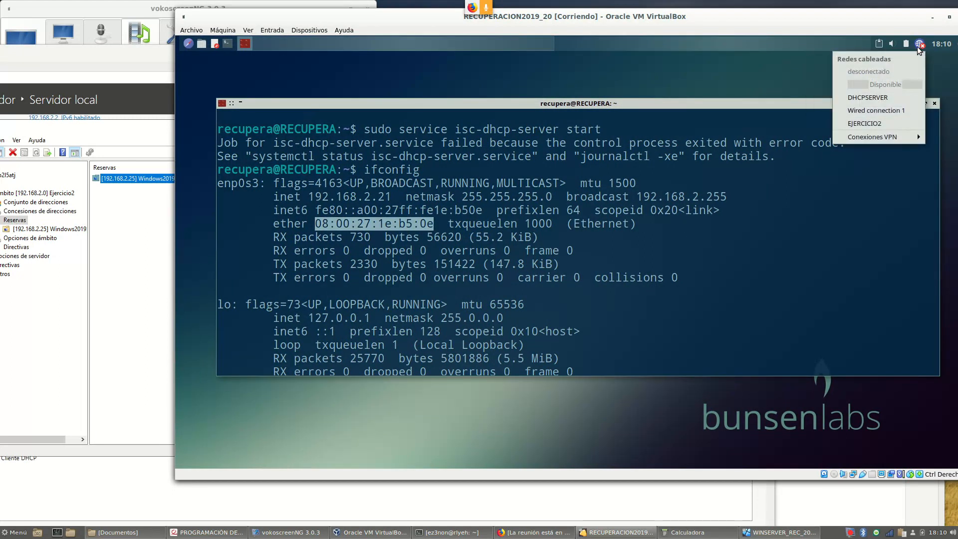
pyautogui.click(890, 112)
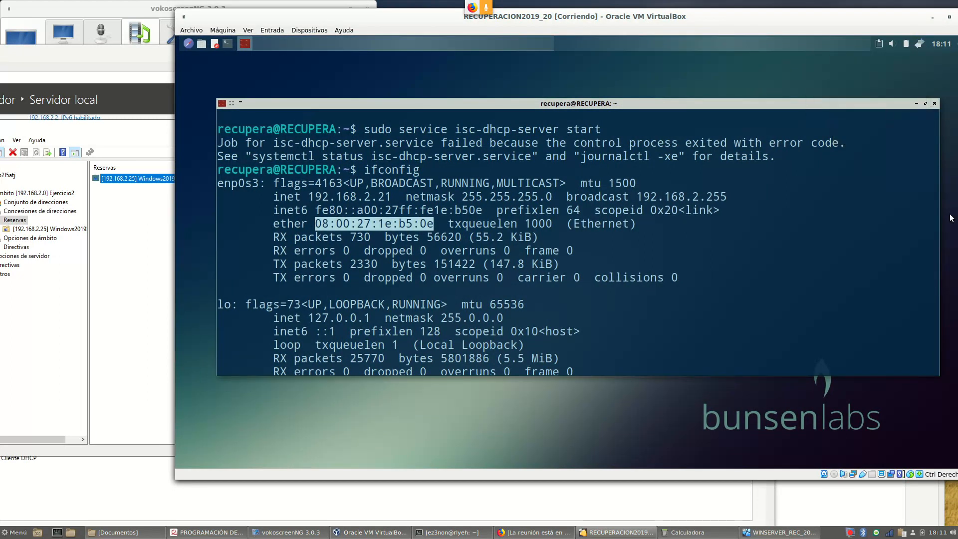
# Rerun ifconfig and highlight the new enp0s3 address 192.168.2.25
pyautogui.scroll(-4, 572, 256)
pyautogui.scroll(3, 573, 255)
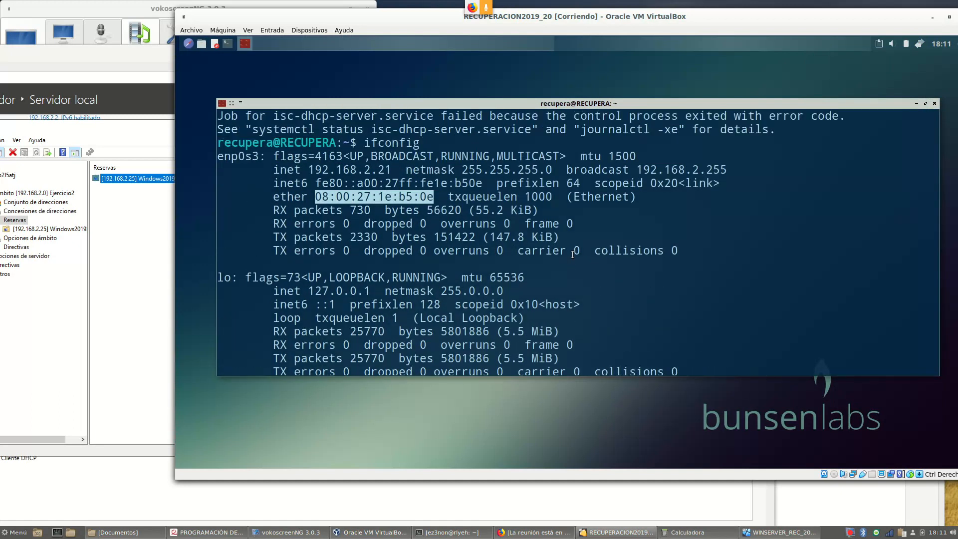
pyautogui.moveTo(319, 167); pyautogui.dragTo(392, 170)
pyautogui.scroll(-2, 509, 224)
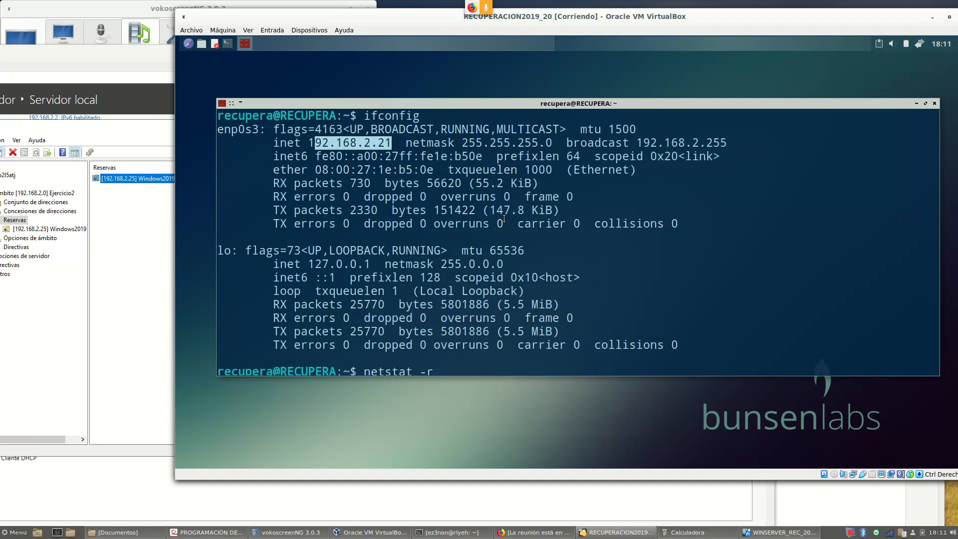
pyautogui.press('Up')
pyautogui.press('Up')
pyautogui.press('Up')
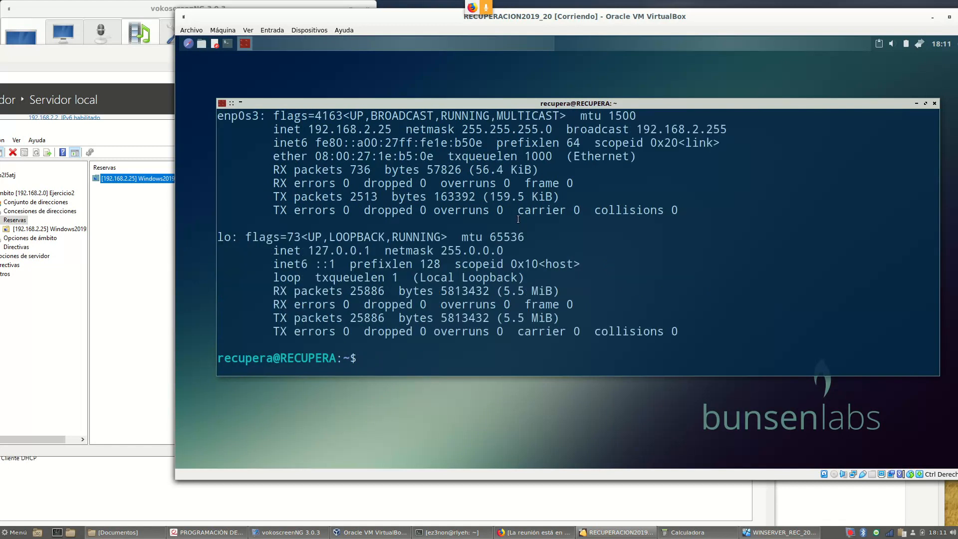
pyautogui.moveTo(394, 129); pyautogui.dragTo(308, 130)
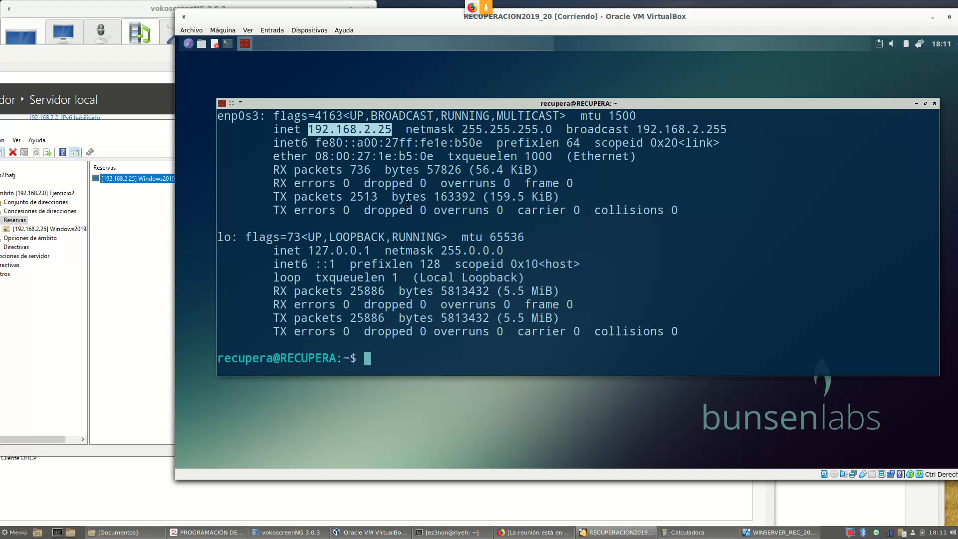
pyautogui.click(110, 246)
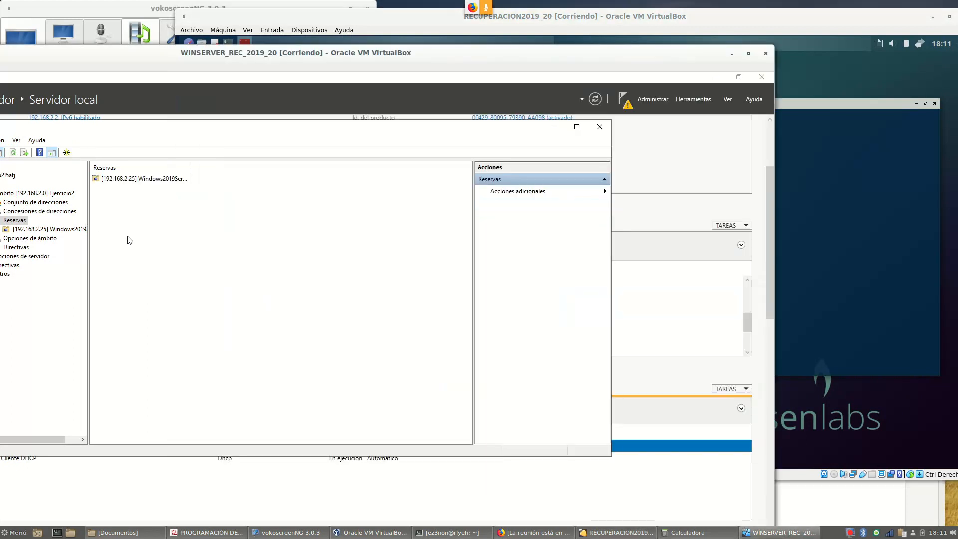
pyautogui.doubleClick(151, 182)
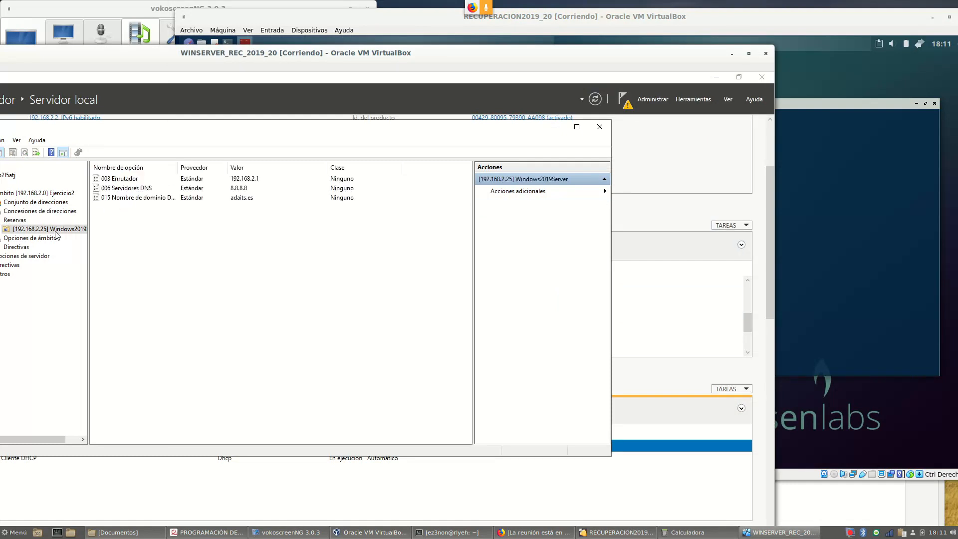
pyautogui.moveTo(220, 51); pyautogui.dragTo(324, 37)
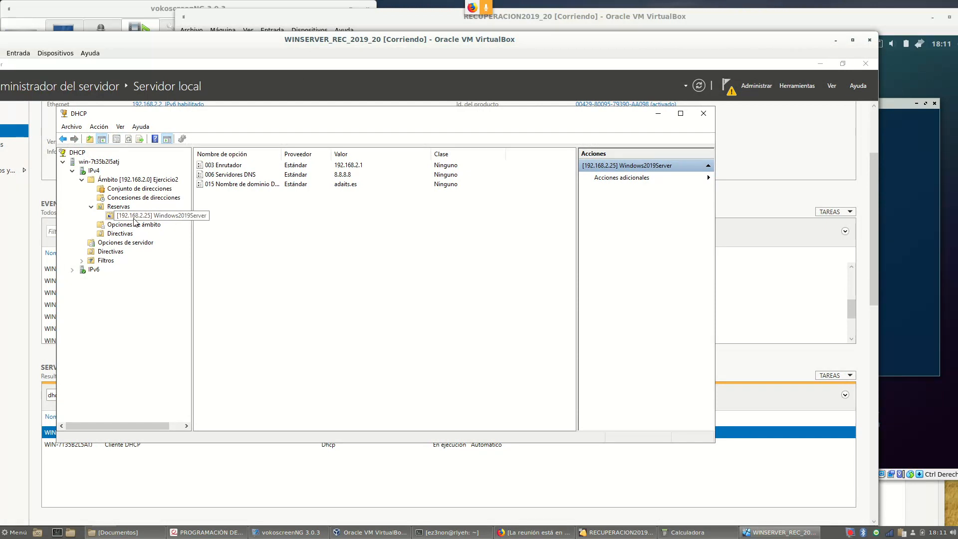
pyautogui.rightClick(149, 216)
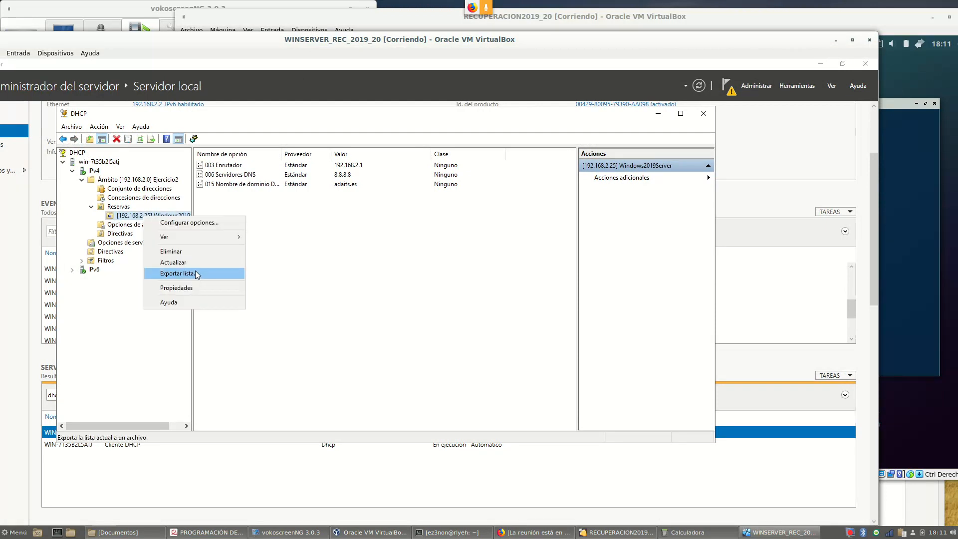
pyautogui.click(187, 222)
pyautogui.click(479, 166)
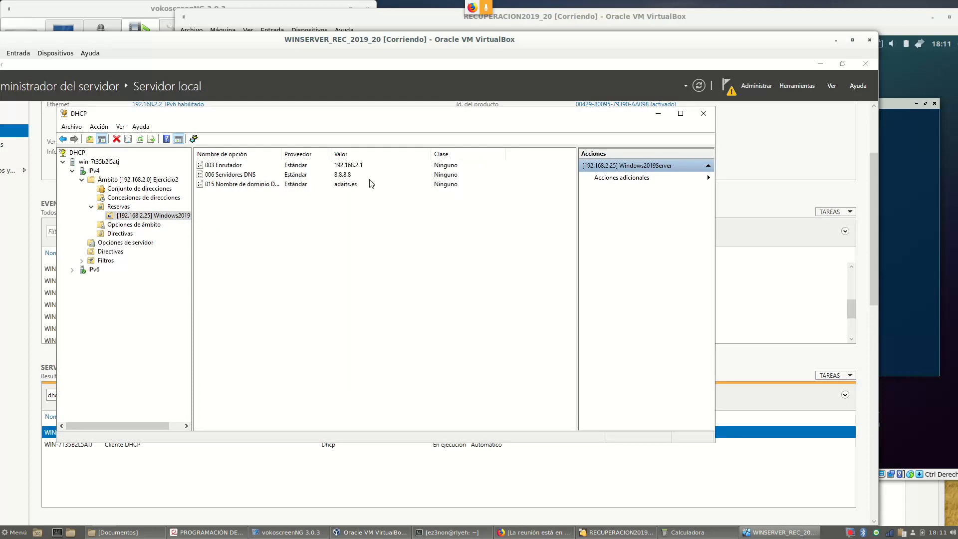
pyautogui.rightClick(172, 216)
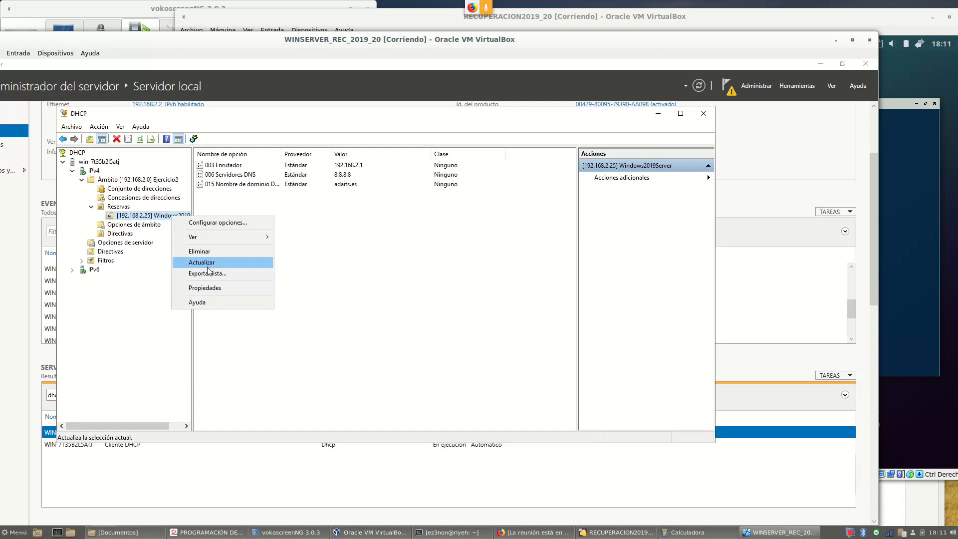
pyautogui.click(209, 288)
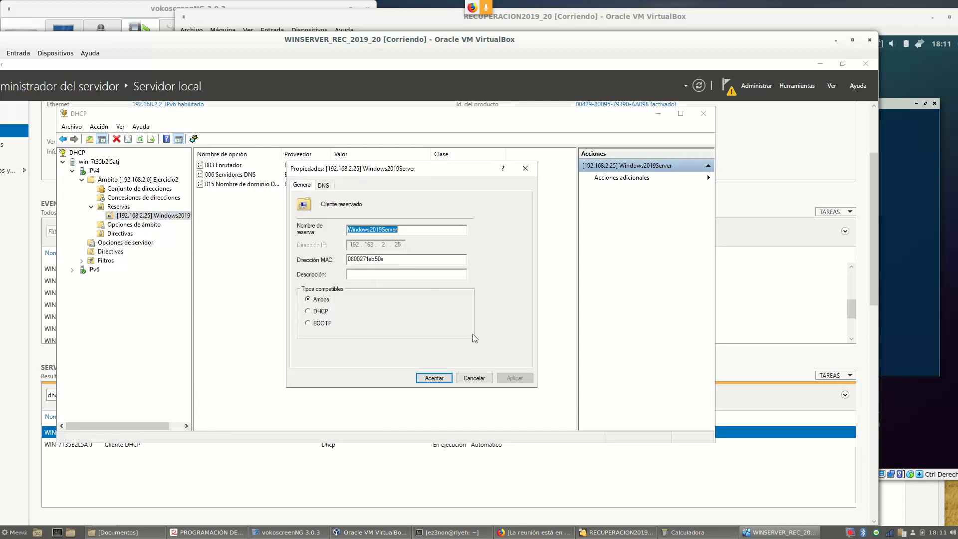
pyautogui.click(474, 378)
pyautogui.rightClick(918, 46)
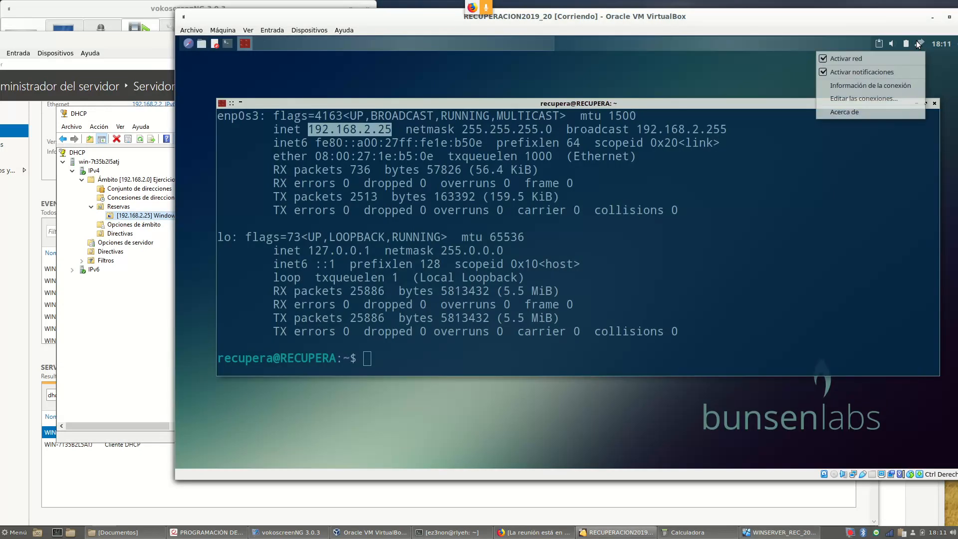
pyautogui.click(872, 57)
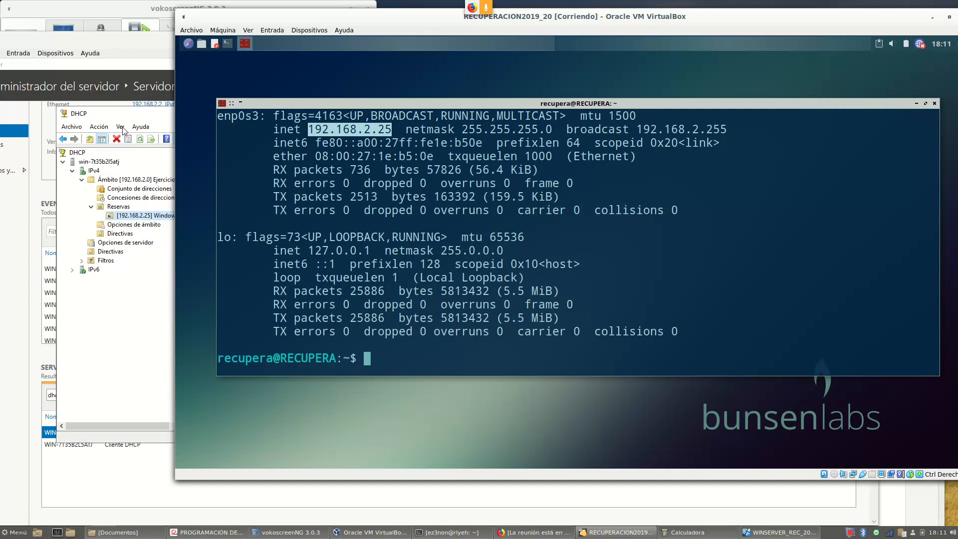
pyautogui.click(145, 117)
pyautogui.rightClick(149, 218)
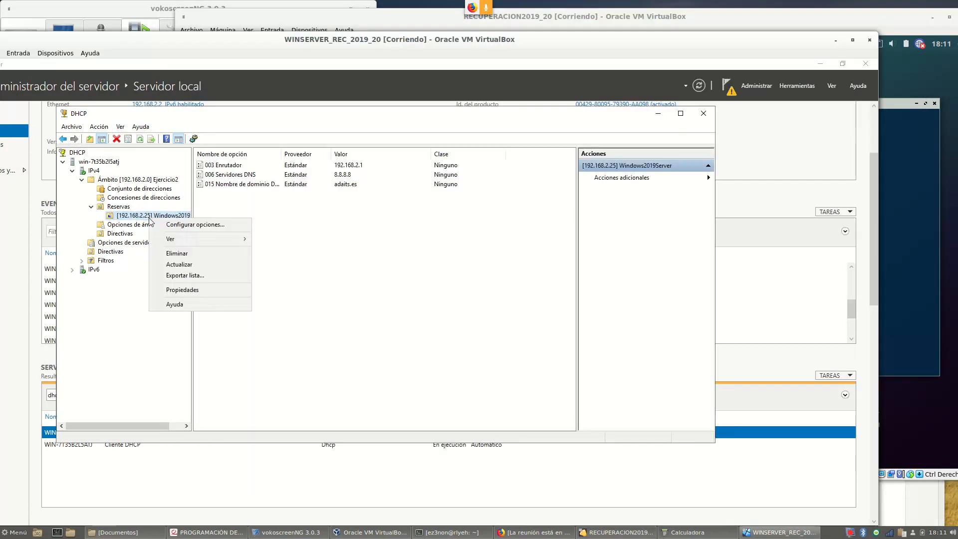
pyautogui.click(188, 291)
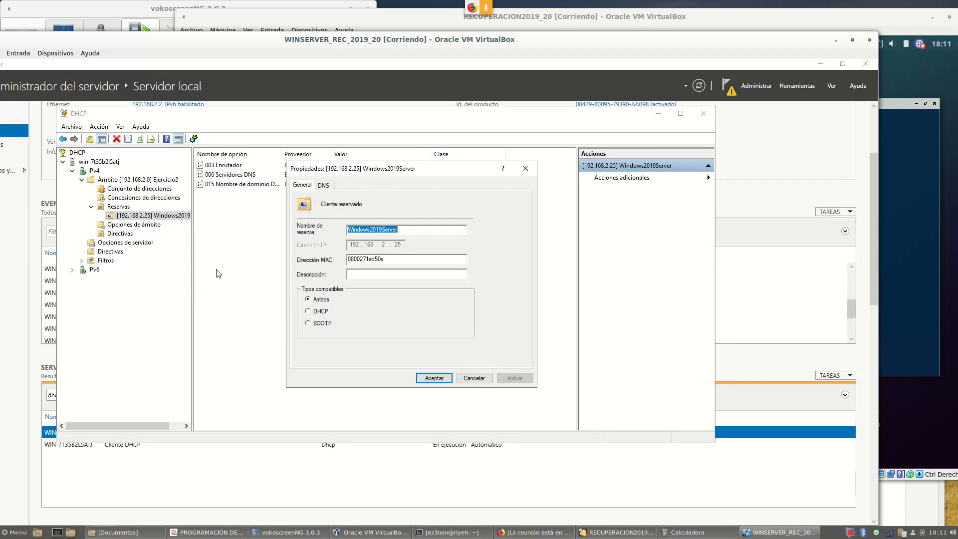
pyautogui.click(482, 381)
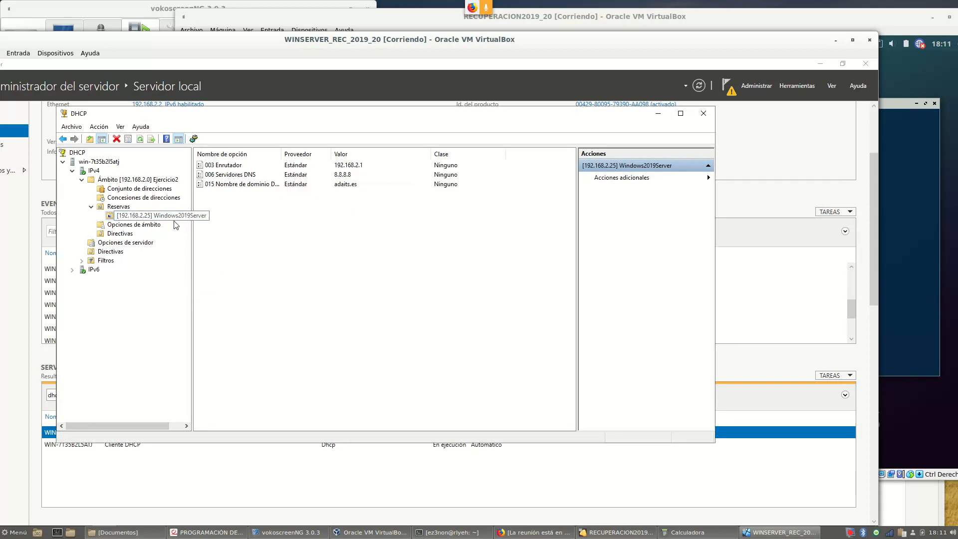
pyautogui.rightClick(167, 219)
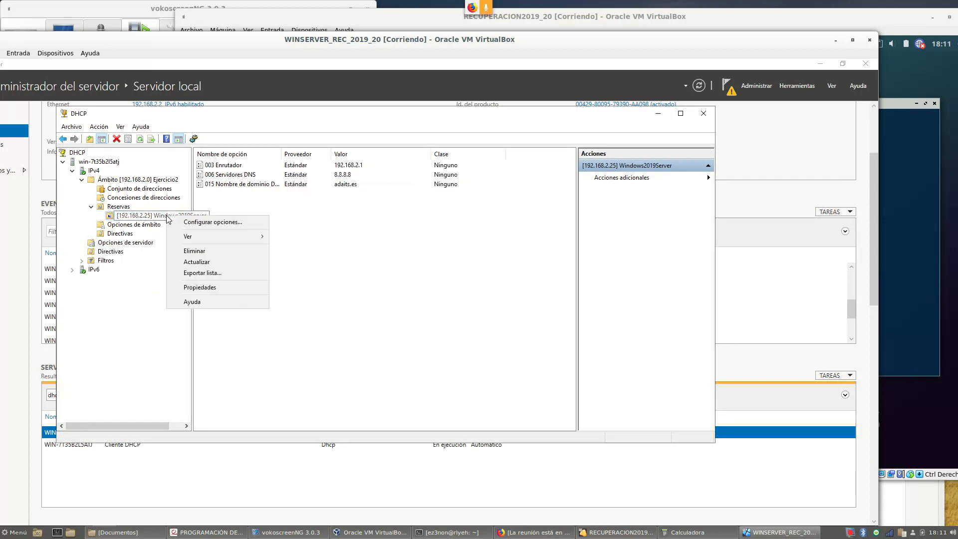
pyautogui.click(202, 287)
pyautogui.press('Tab')
pyautogui.click(432, 377)
pyautogui.rightClick(162, 220)
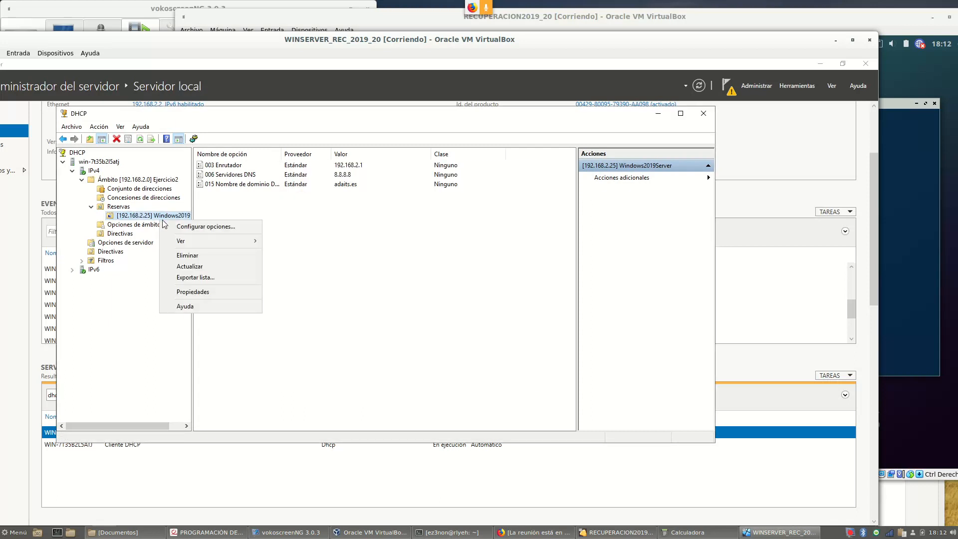
pyautogui.click(191, 266)
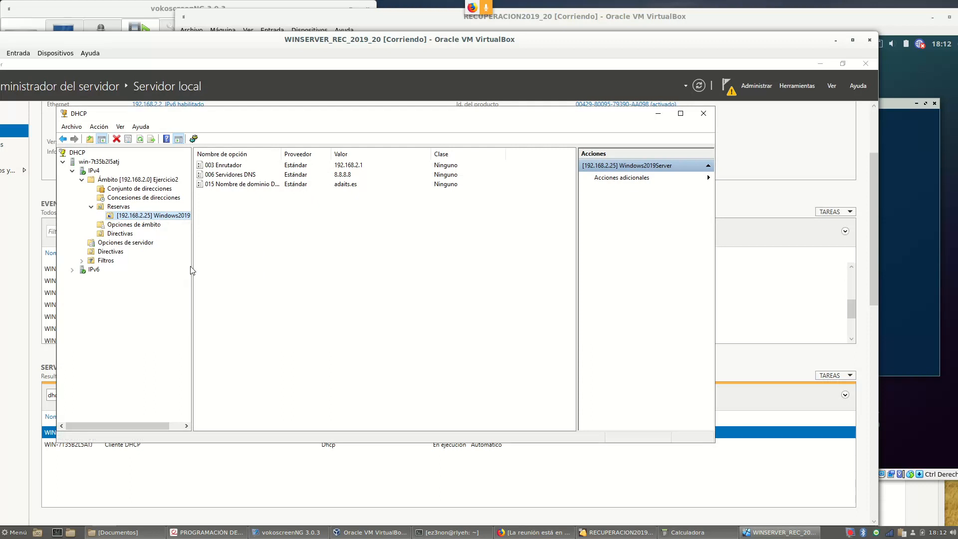
pyautogui.rightClick(171, 220)
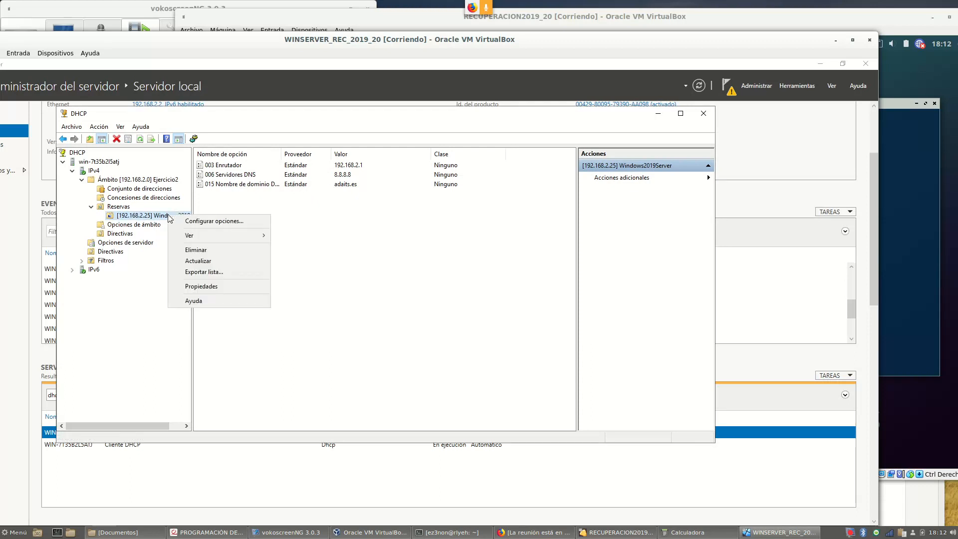
pyautogui.click(207, 285)
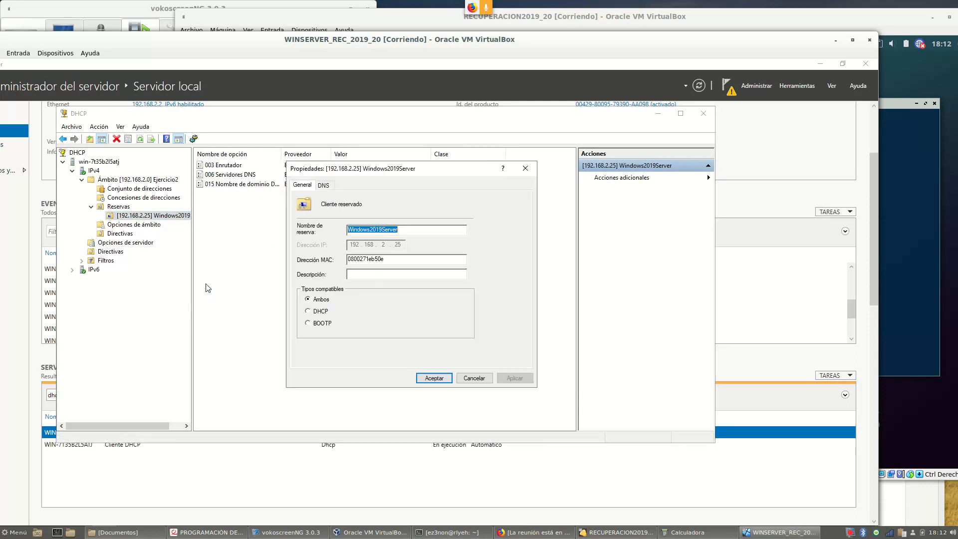
pyautogui.click(467, 378)
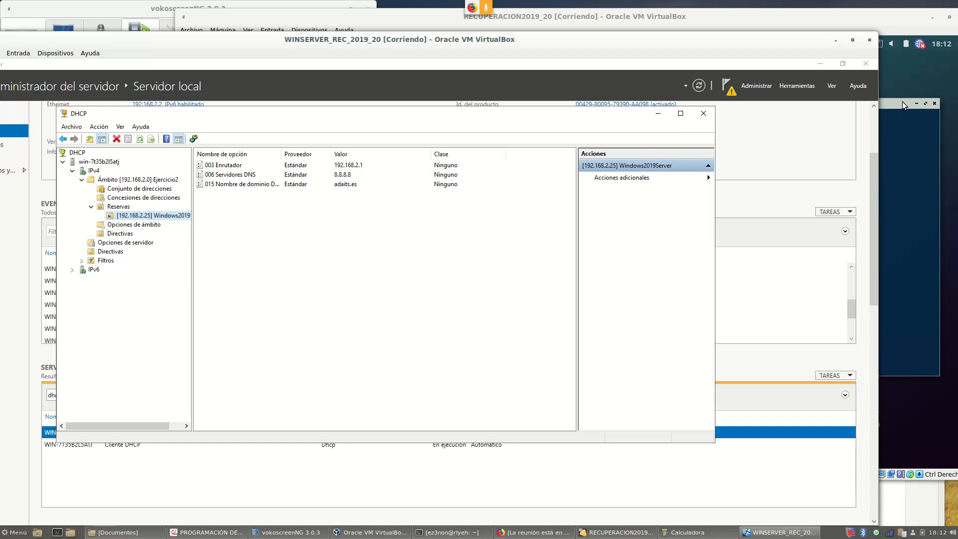
# Delete the existing 192.168.2.25 reservation
pyautogui.rightClick(154, 215)
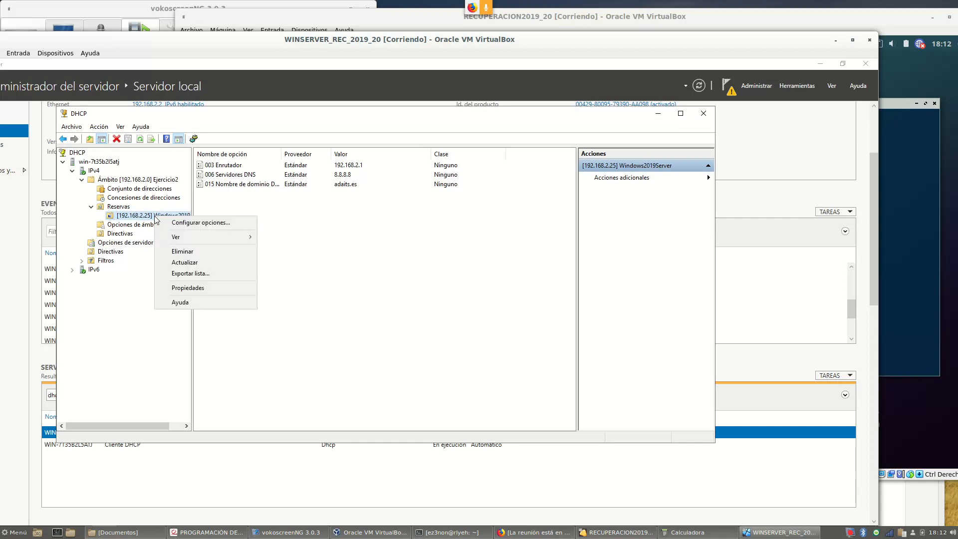
pyautogui.click(195, 255)
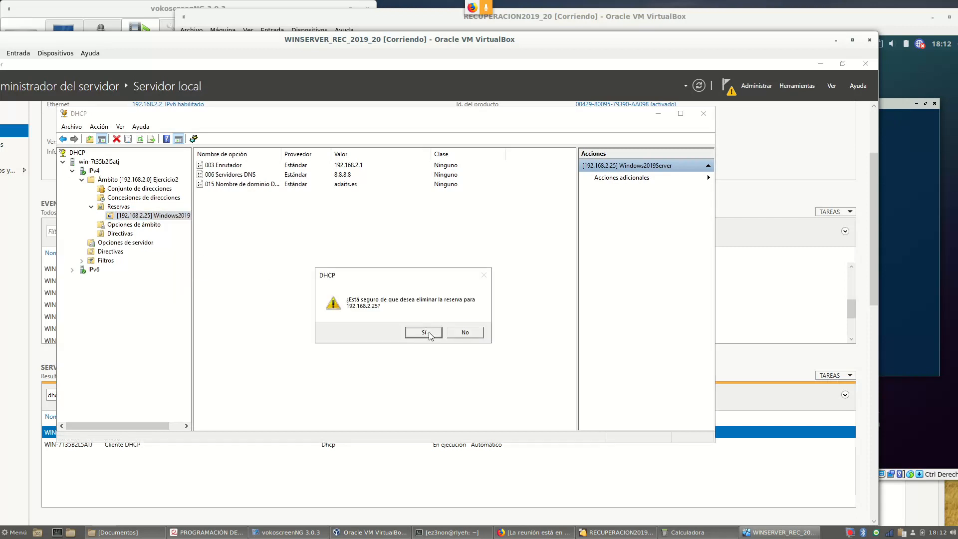
pyautogui.click(429, 333)
# Create reservation WindowsServer2019 at 192.168.2.100 with the client's pasted MAC address
pyautogui.rightClick(123, 206)
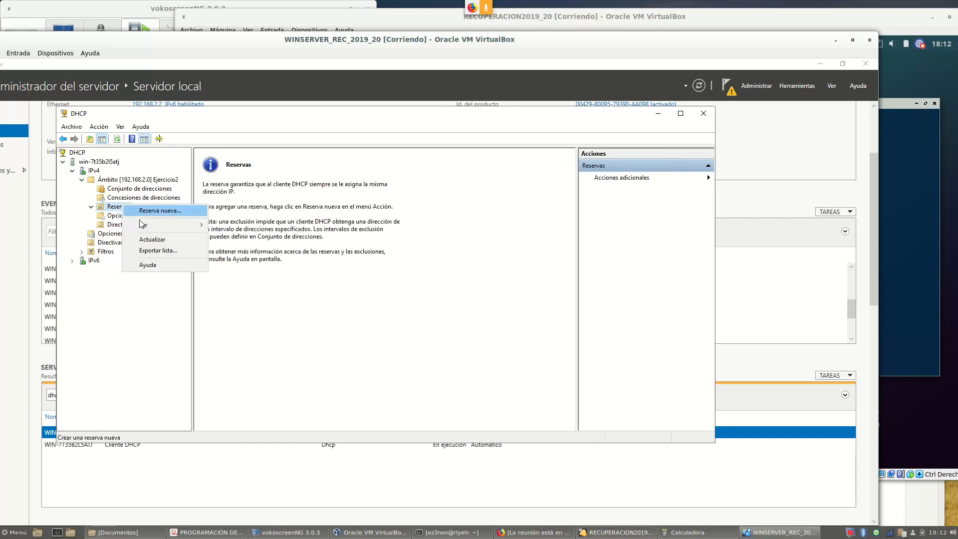
pyautogui.click(160, 212)
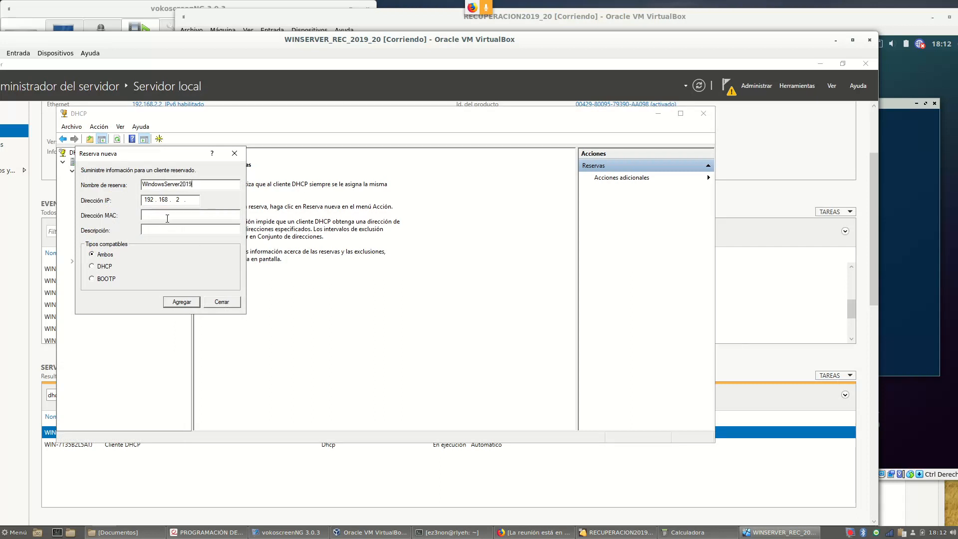
pyautogui.write('0800271eb505')
pyautogui.click(183, 302)
pyautogui.click(233, 305)
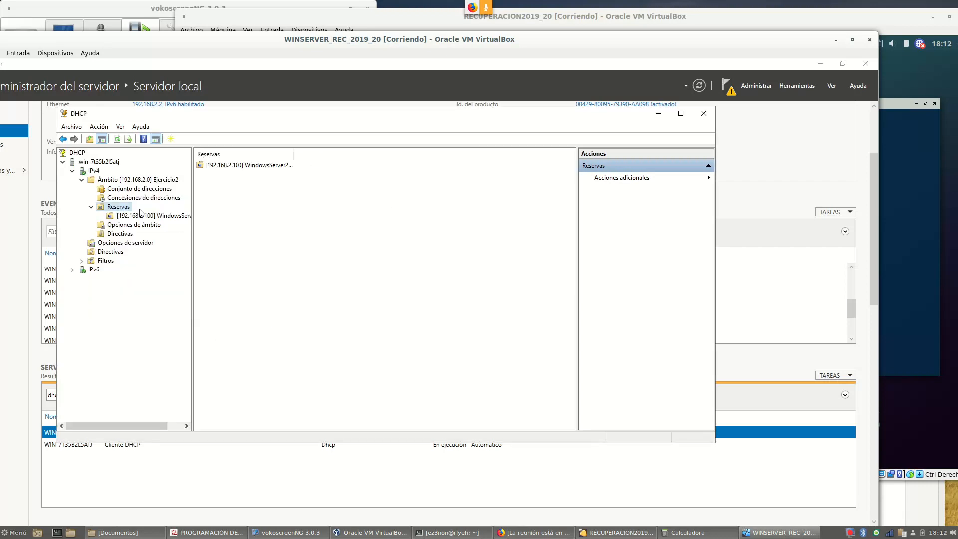
# Disable the client's networking, then reconnect it via Wired connection 1
pyautogui.click(897, 17)
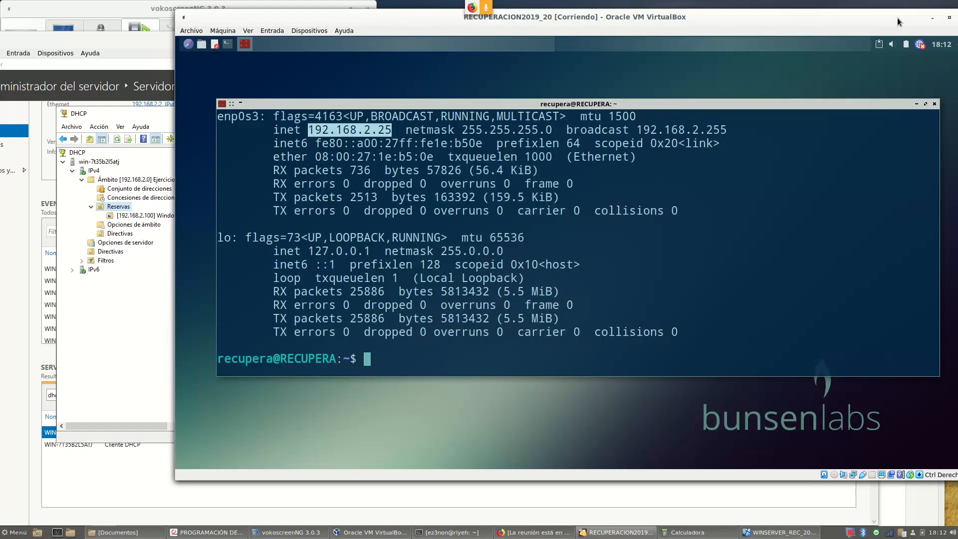
pyautogui.rightClick(919, 47)
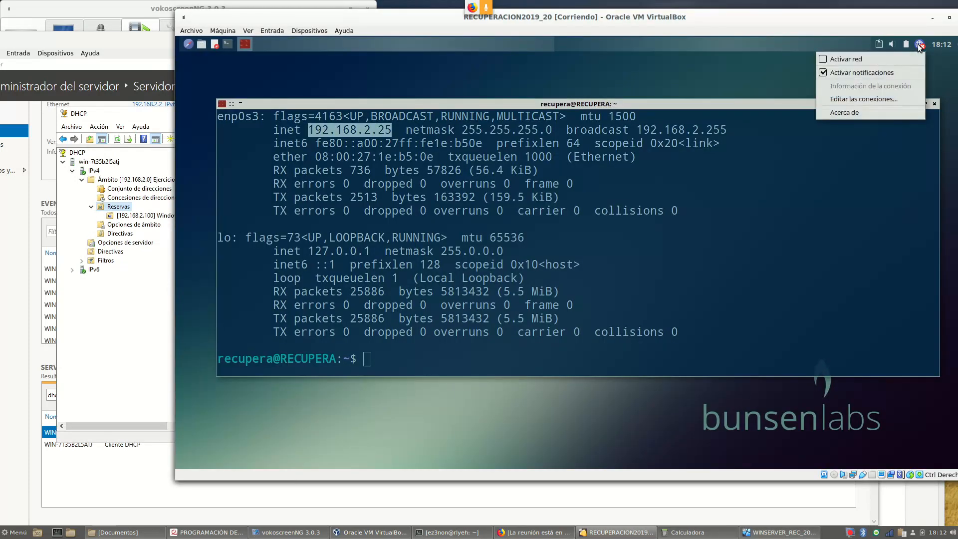
pyautogui.click(895, 58)
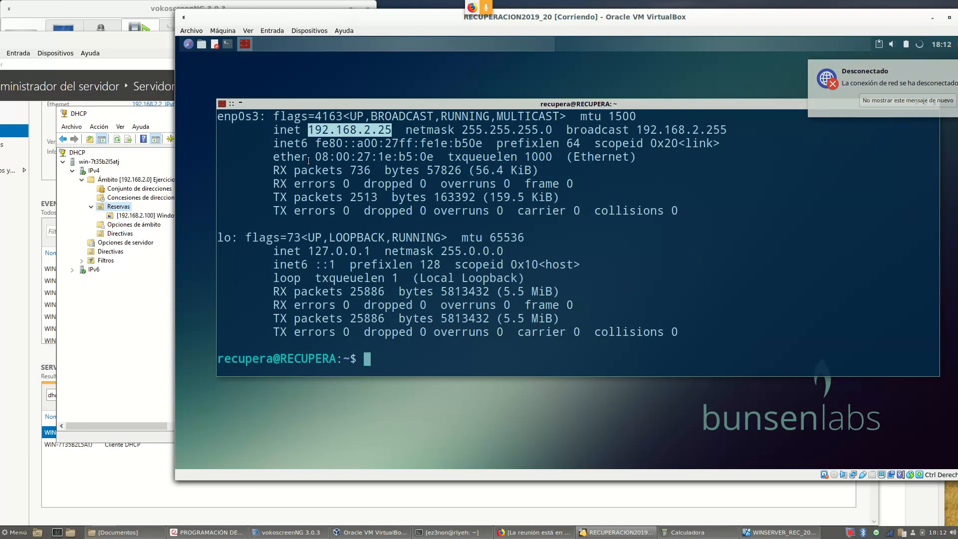
pyautogui.click(920, 44)
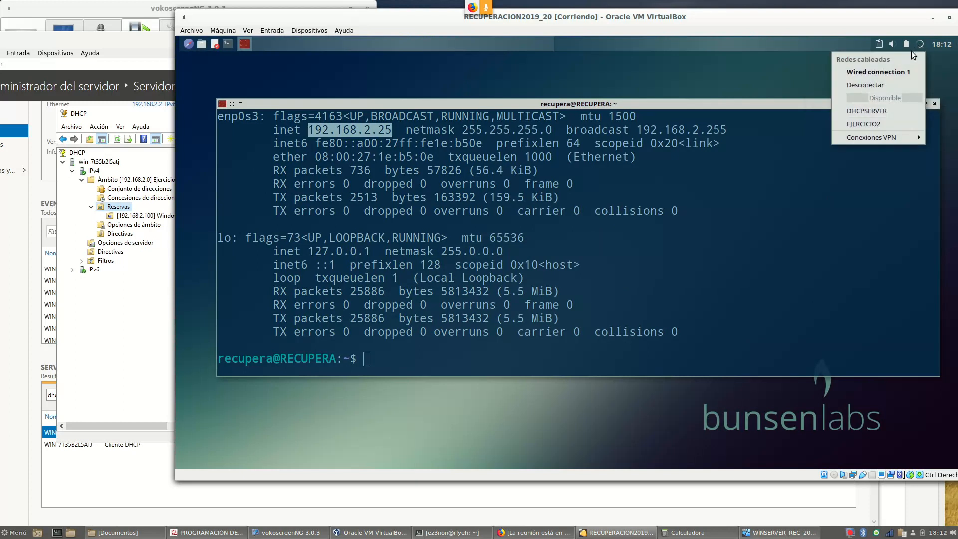
pyautogui.click(893, 72)
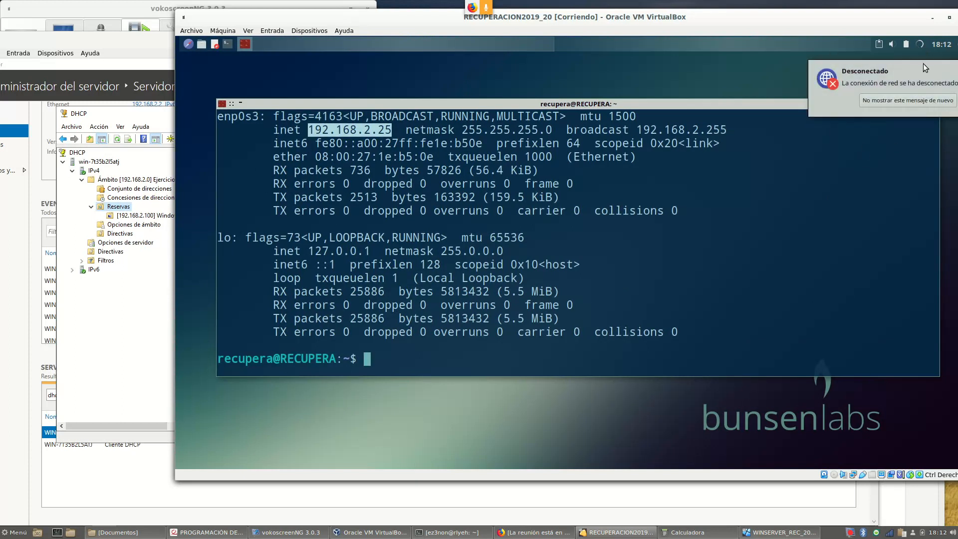
# Rerun ifconfig to confirm the client now holds 192.168.2.100, then return to the server
pyautogui.click(693, 221)
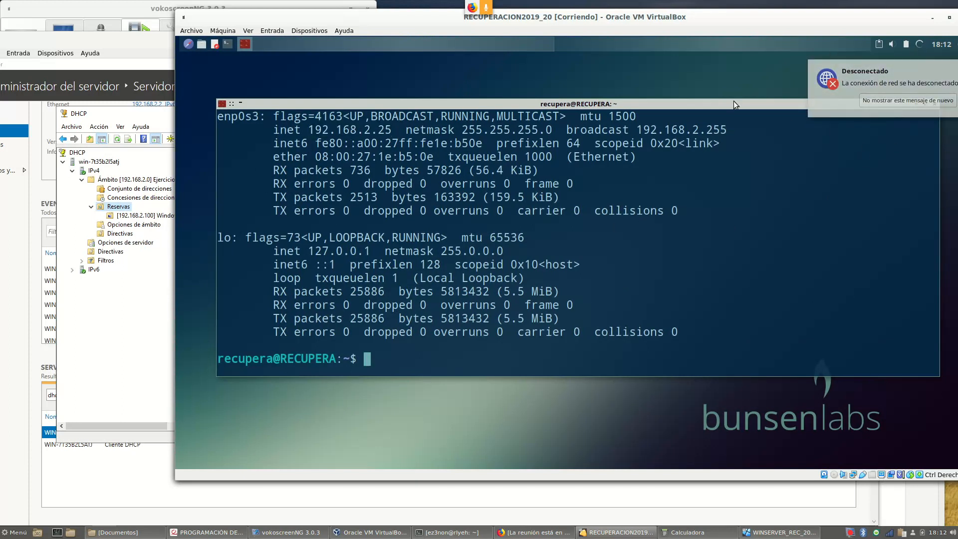
pyautogui.moveTo(716, 105); pyautogui.dragTo(689, 79)
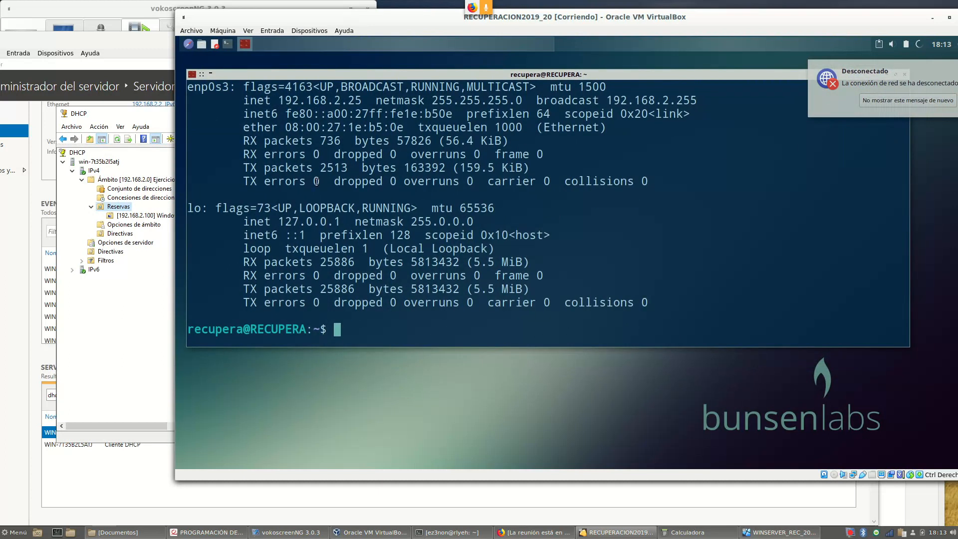
pyautogui.moveTo(417, 19); pyautogui.dragTo(349, 48)
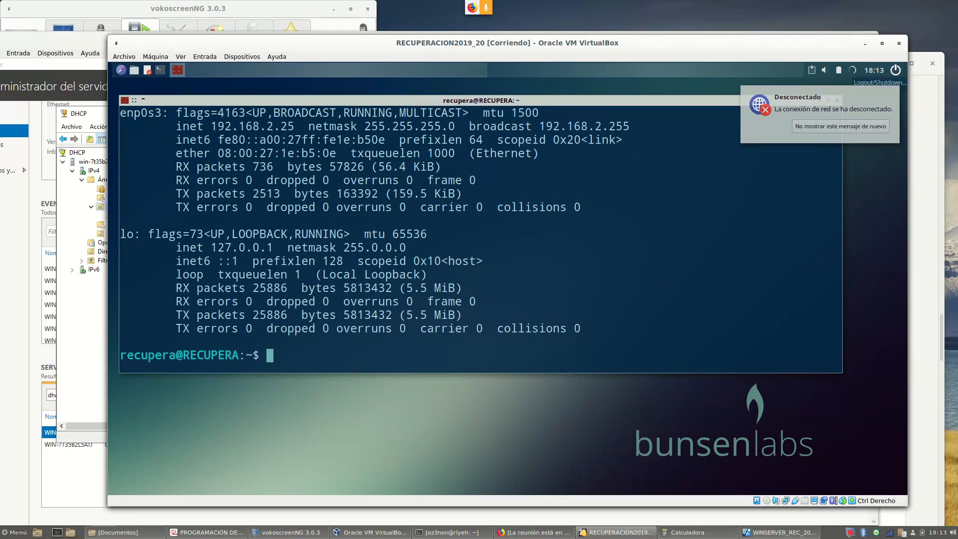
pyautogui.press('Up')
pyautogui.press('Return')
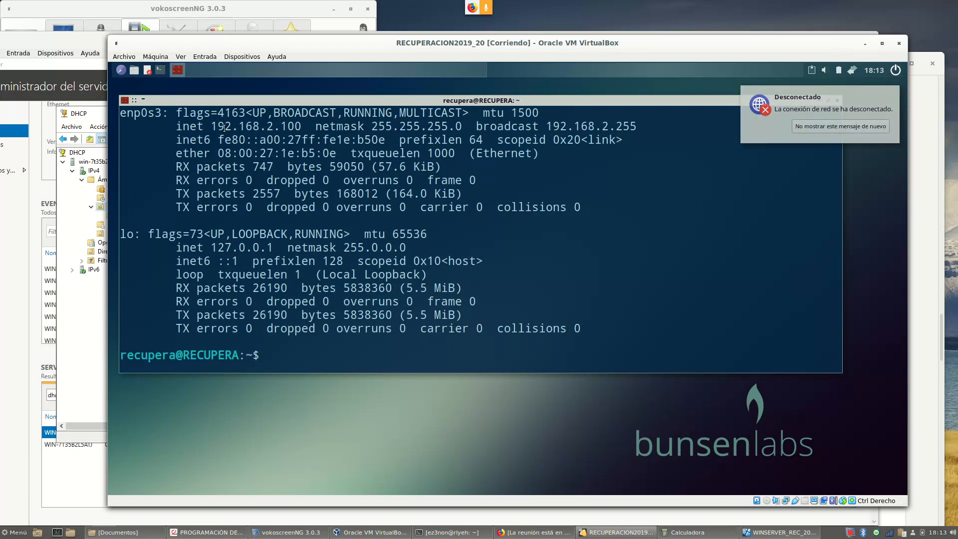
pyautogui.moveTo(232, 126); pyautogui.dragTo(301, 126)
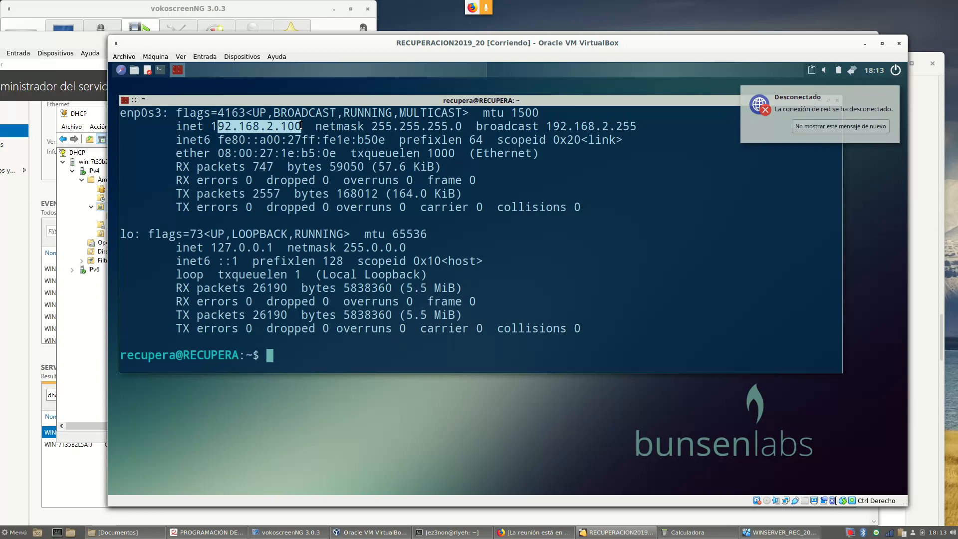
pyautogui.click(105, 109)
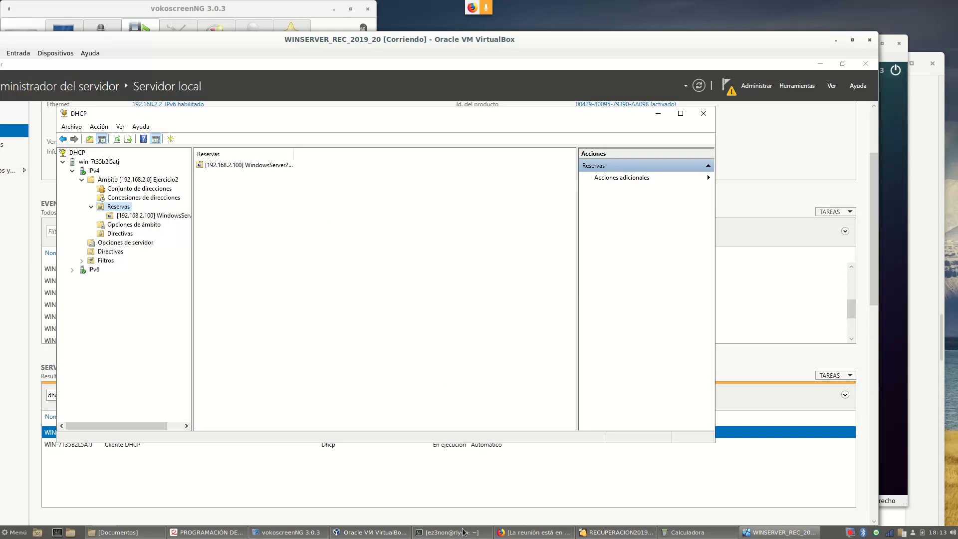
# Bring up Configuracion servidor DHCP.pdf and scroll back to Ejercicio 1 on page 1
pyautogui.click(229, 534)
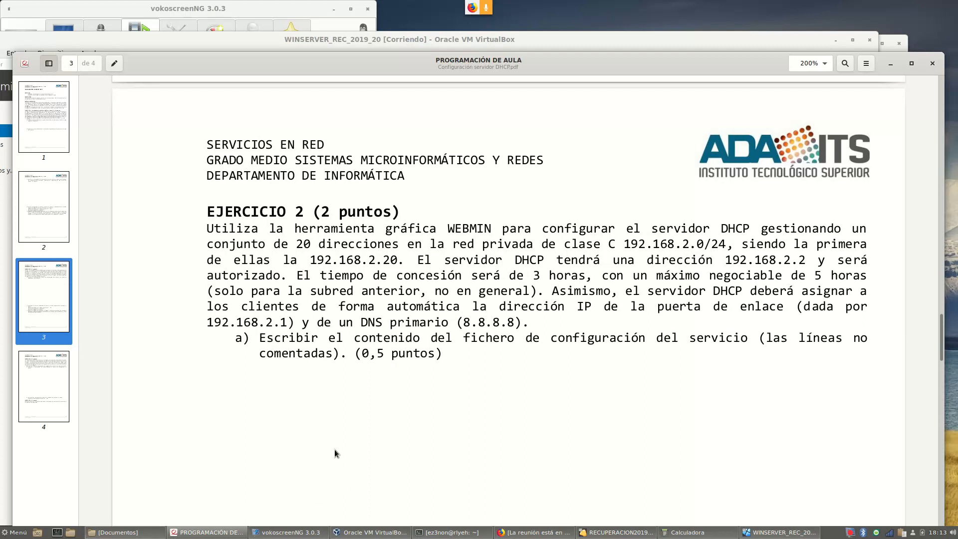
pyautogui.scroll(-5, 439, 230)
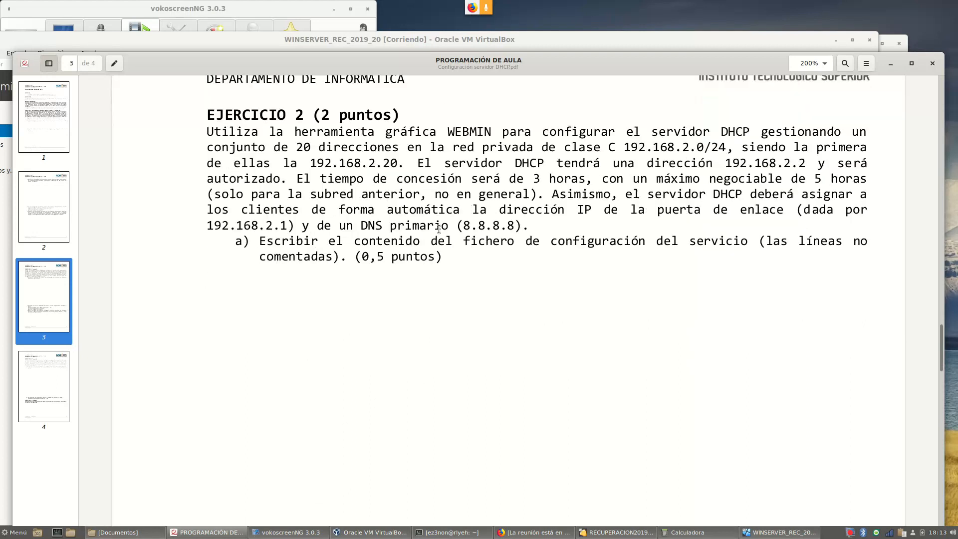
pyautogui.scroll(15, 439, 229)
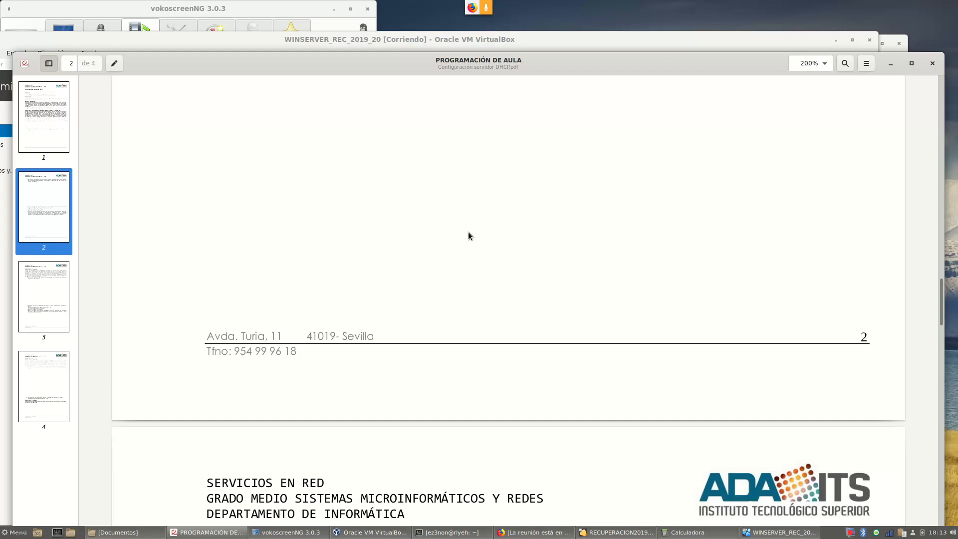
pyautogui.scroll(15, 468, 232)
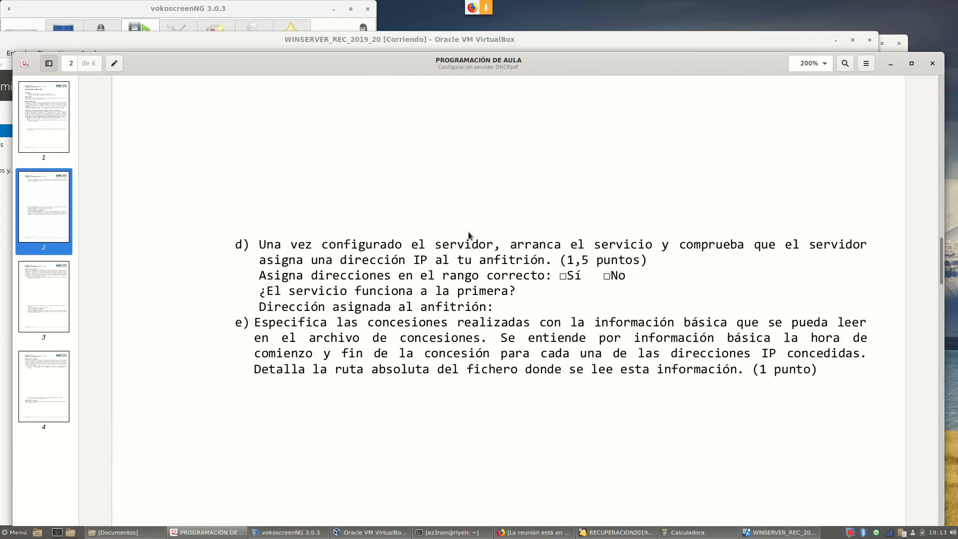
pyautogui.scroll(15, 467, 232)
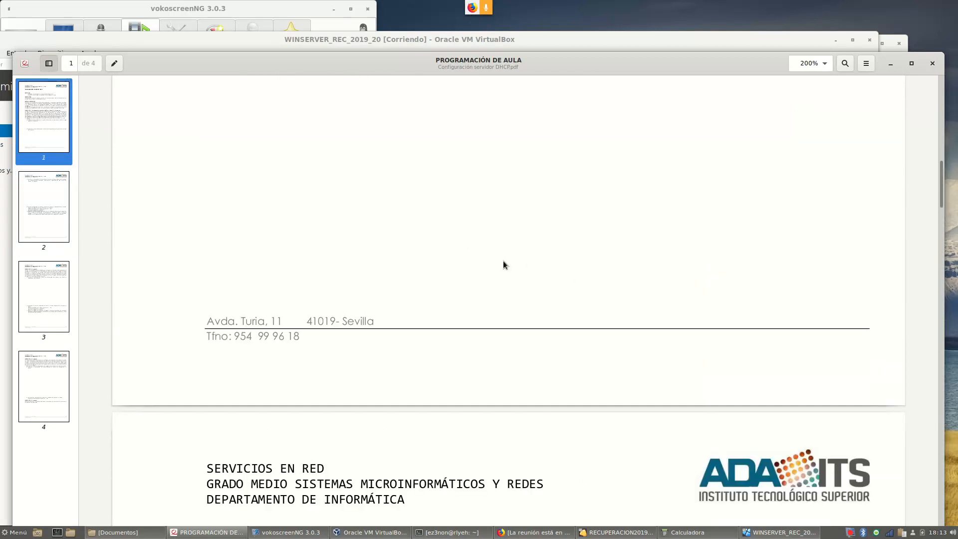
pyautogui.scroll(-20, 538, 215)
pyautogui.scroll(5, 536, 216)
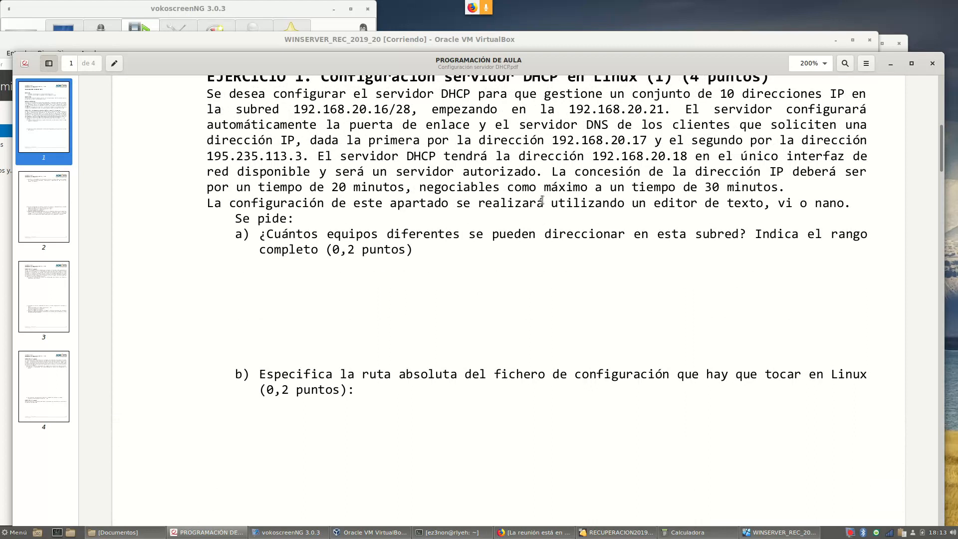